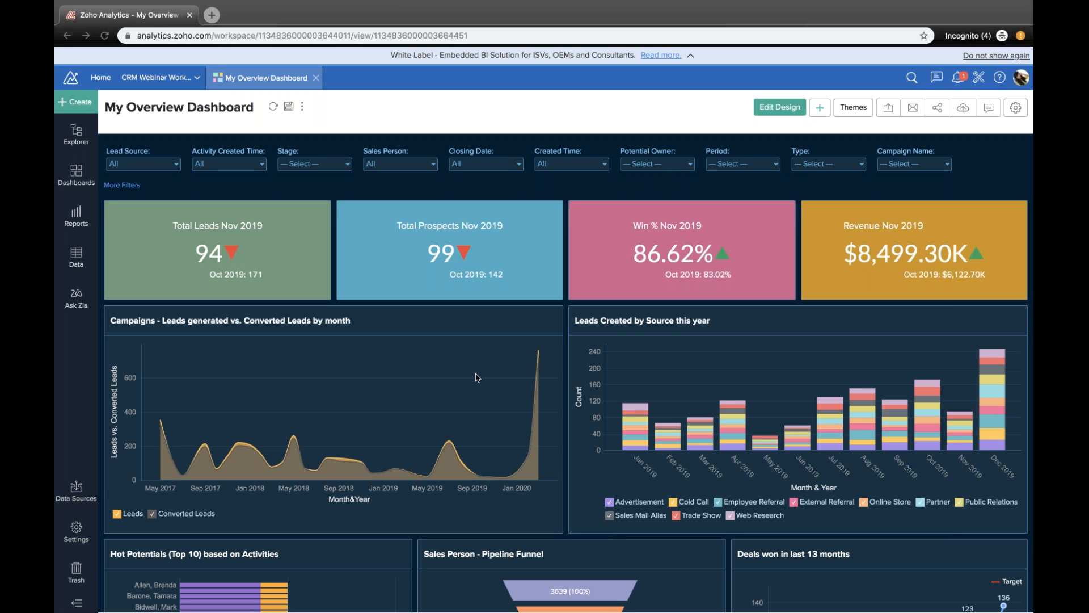
# Step: Look over the charts and tables of My Overview Dashboard, from the KPI widgets down to the stage duration chart
pyautogui.scroll(-1, 477, 377)
pyautogui.scroll(-1, 477, 377)
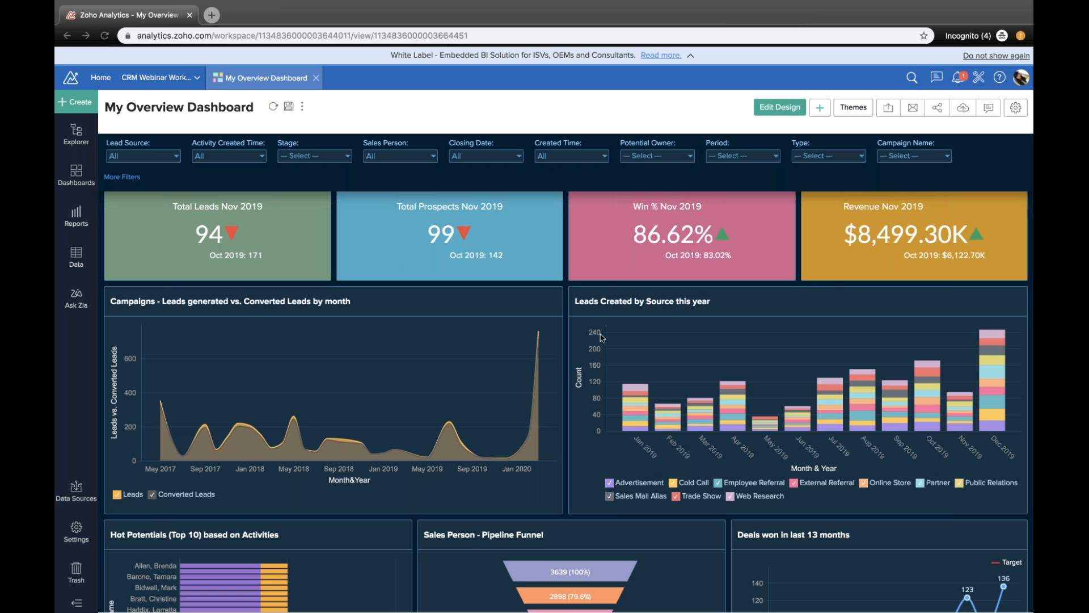
pyautogui.scroll(-5, 567, 346)
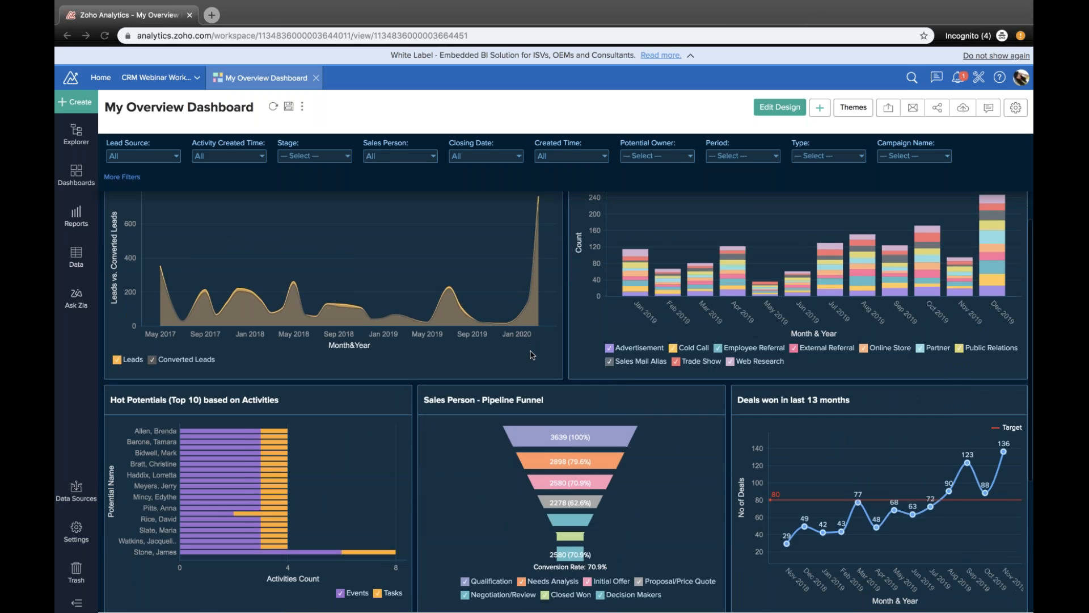
pyautogui.scroll(-4, 532, 356)
pyautogui.scroll(5, 532, 354)
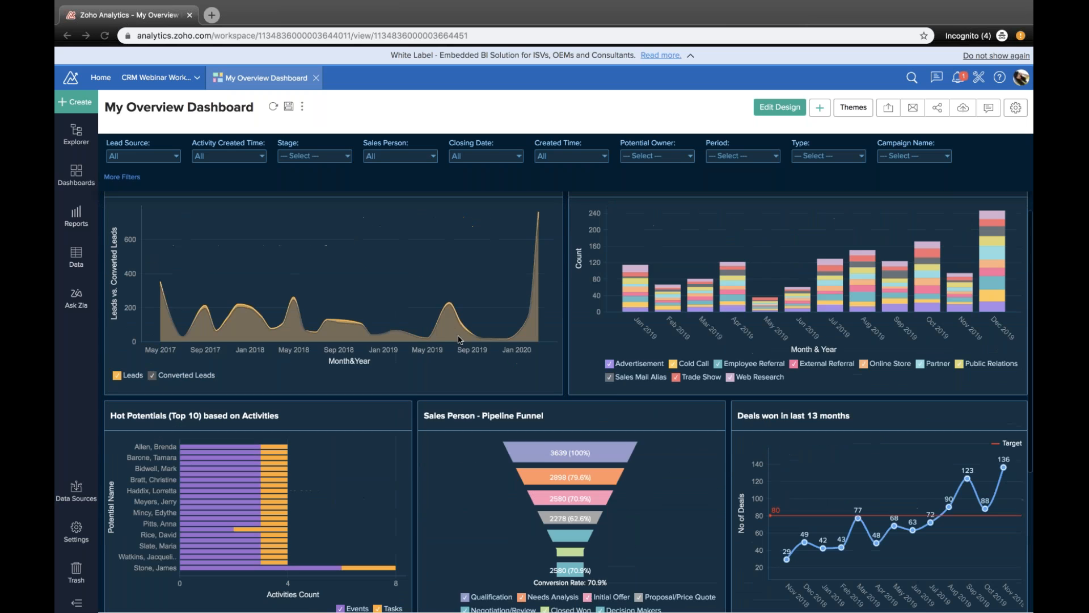
pyautogui.scroll(-7, 459, 339)
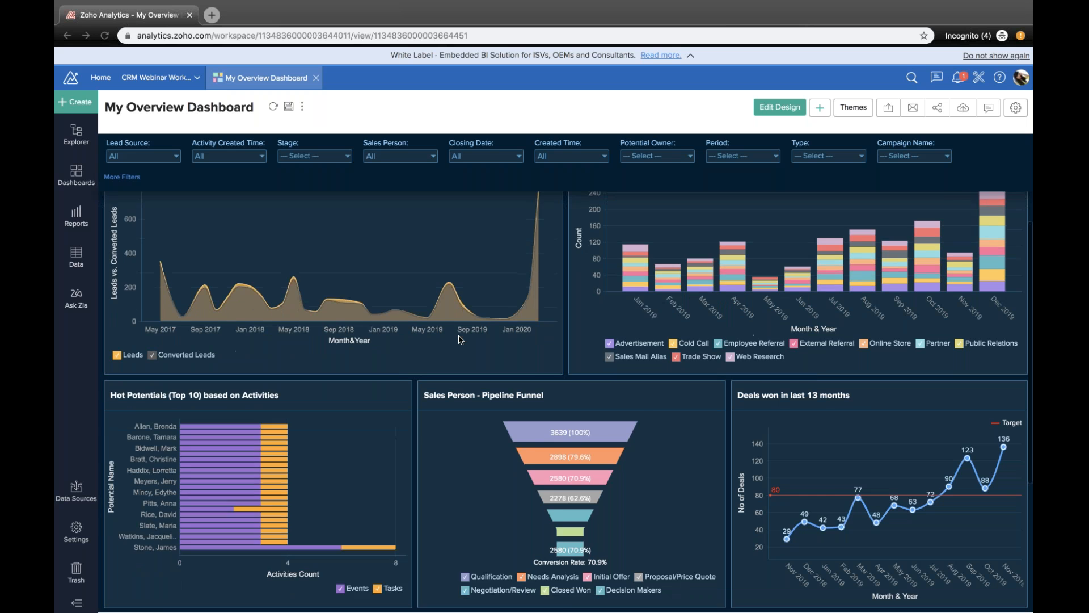
pyautogui.scroll(-2, 588, 459)
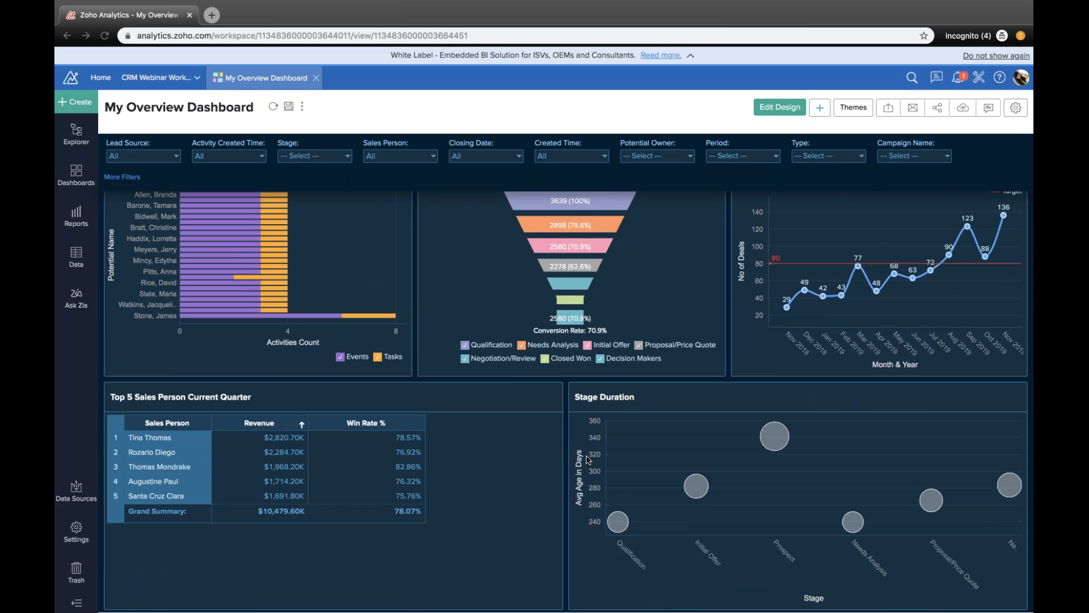
pyautogui.scroll(3, 612, 338)
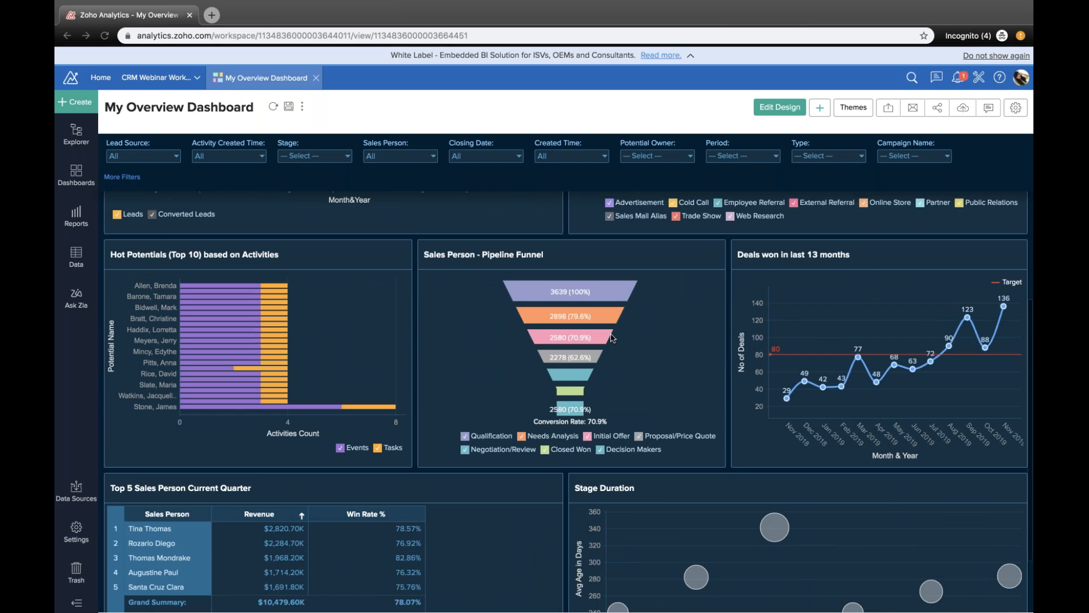
pyautogui.scroll(10, 611, 338)
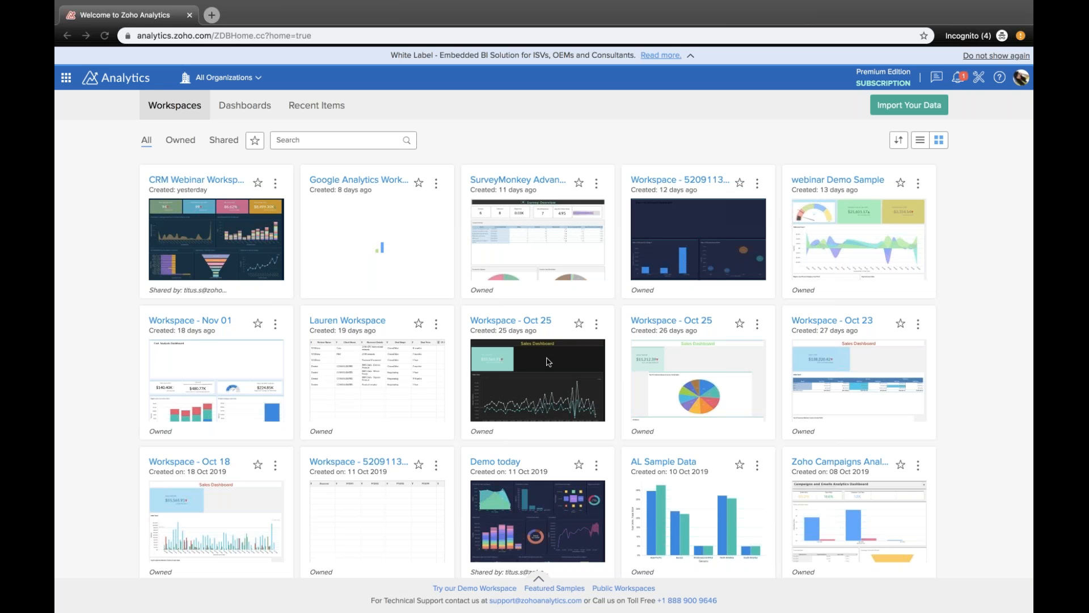
# Step: Browse the list of all workspaces on the home page
pyautogui.scroll(-1, 470, 356)
pyautogui.scroll(-10, 470, 356)
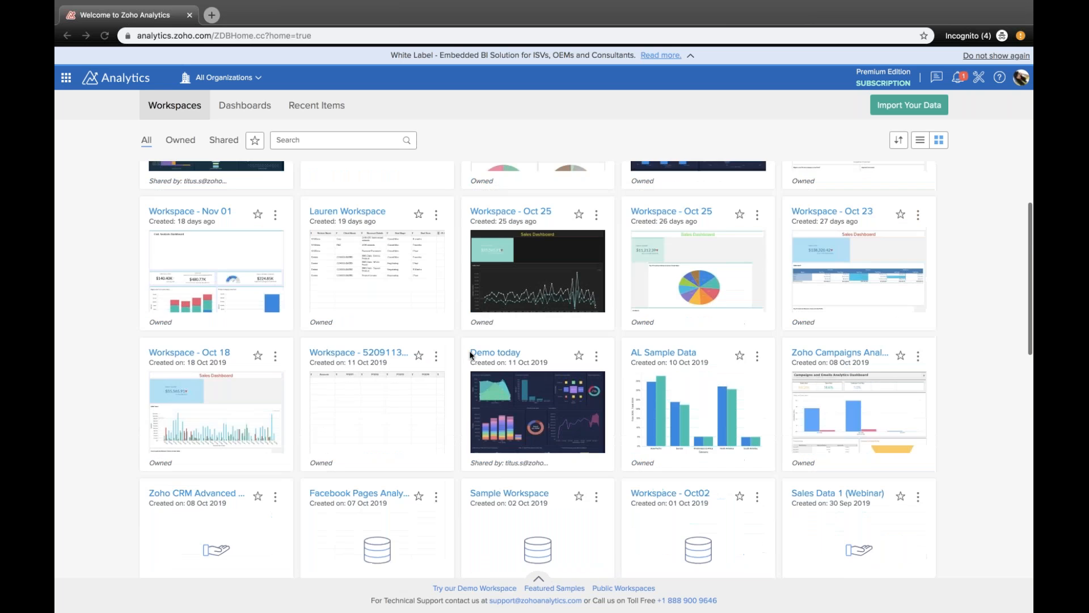
pyautogui.scroll(10, 470, 355)
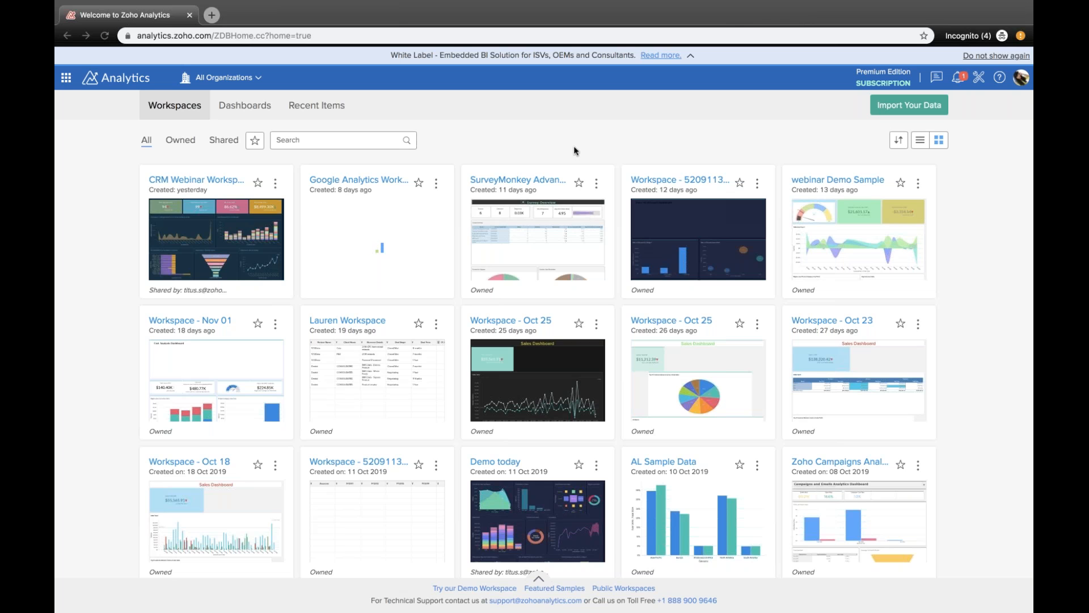
pyautogui.scroll(-6, 384, 422)
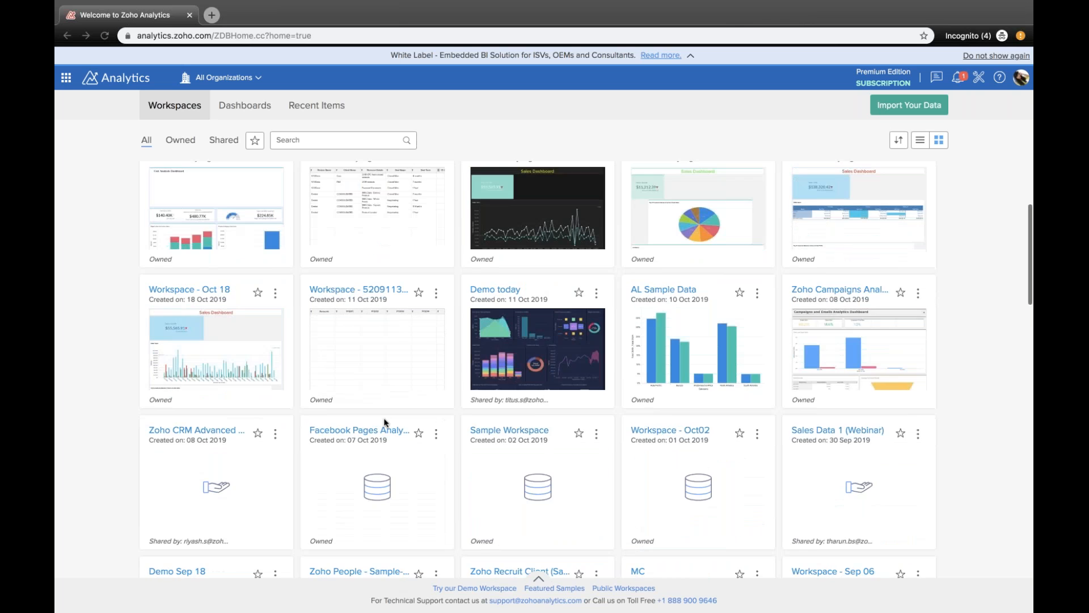
pyautogui.scroll(-5, 384, 422)
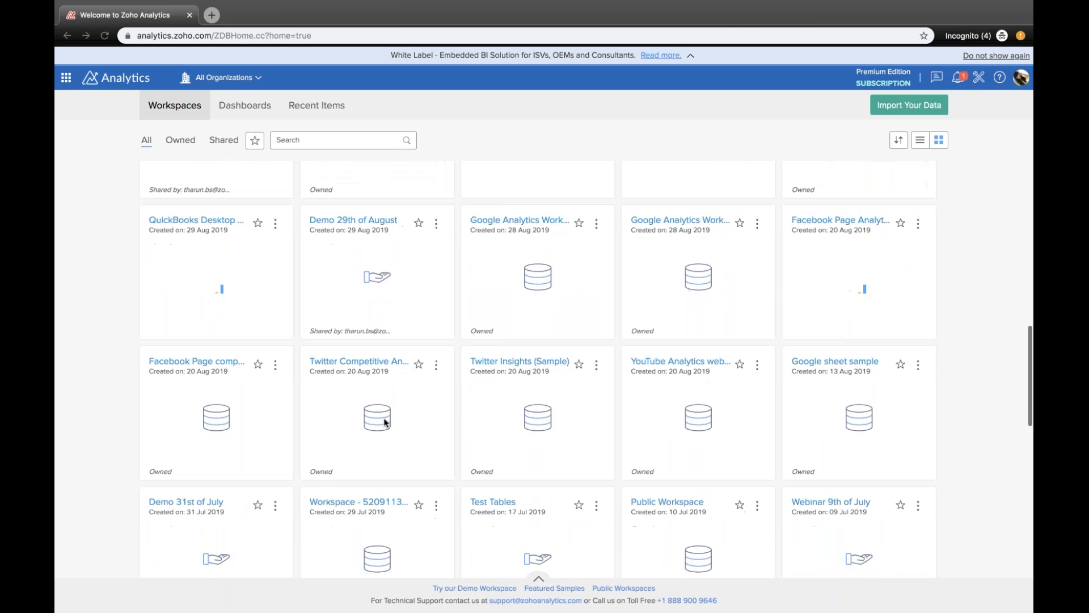
pyautogui.scroll(11, 614, 139)
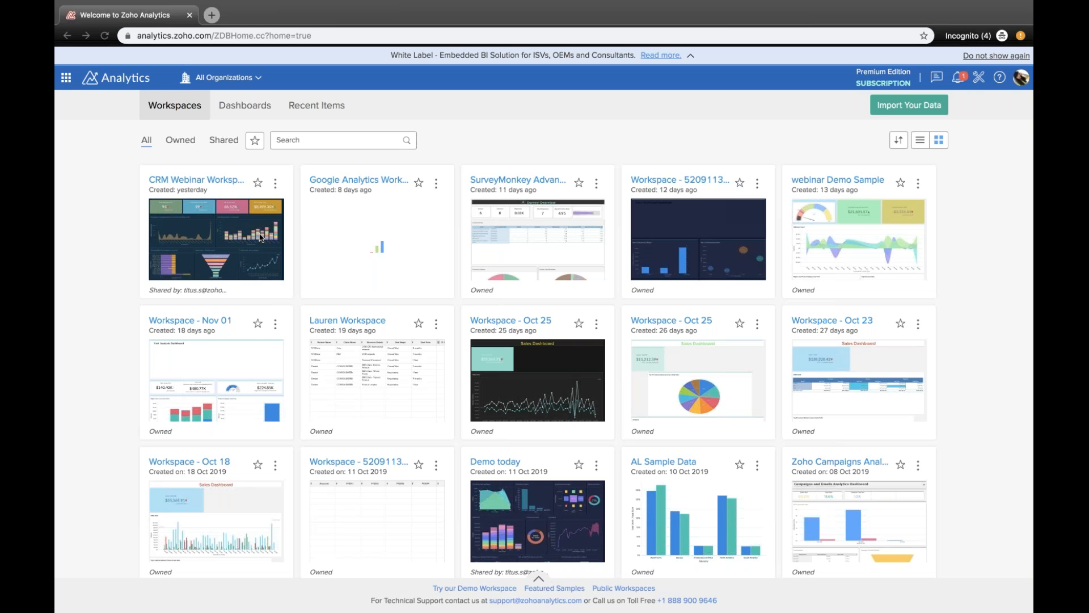
# Step: Open Sales Dashboard-Copy from the dashboards list in a new browser tab and look over its reports
pyautogui.click(237, 106)
pyautogui.click(237, 106)
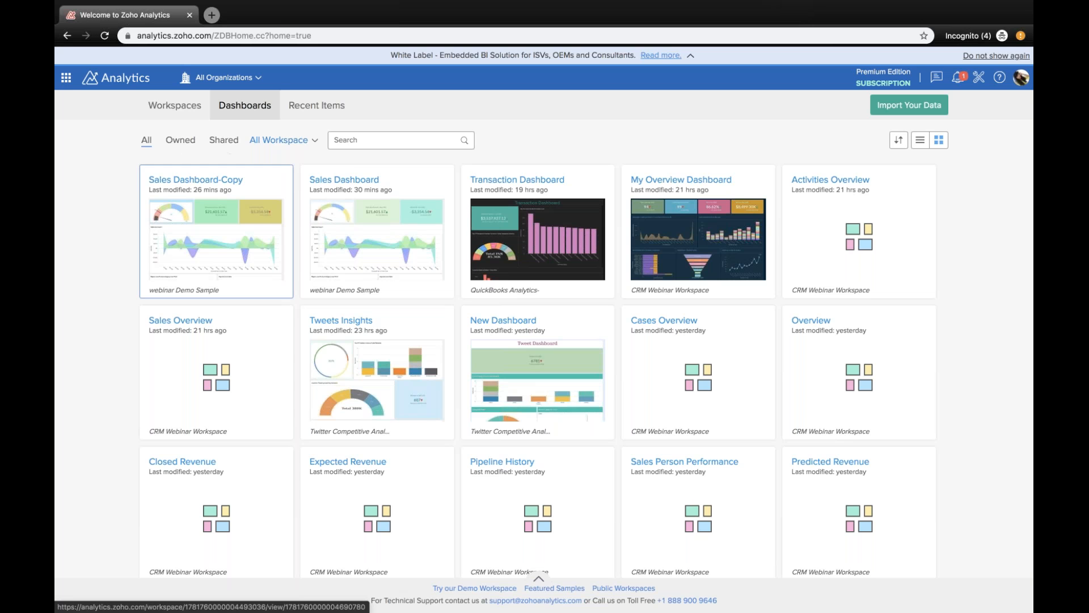
pyautogui.rightClick(223, 171)
pyautogui.click(227, 179)
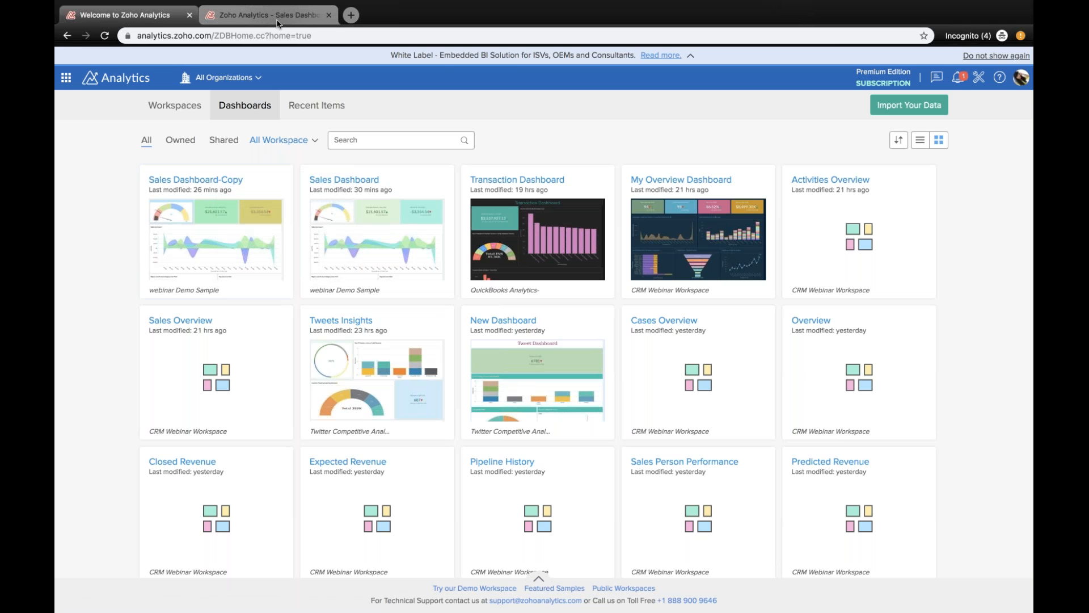
pyautogui.click(277, 21)
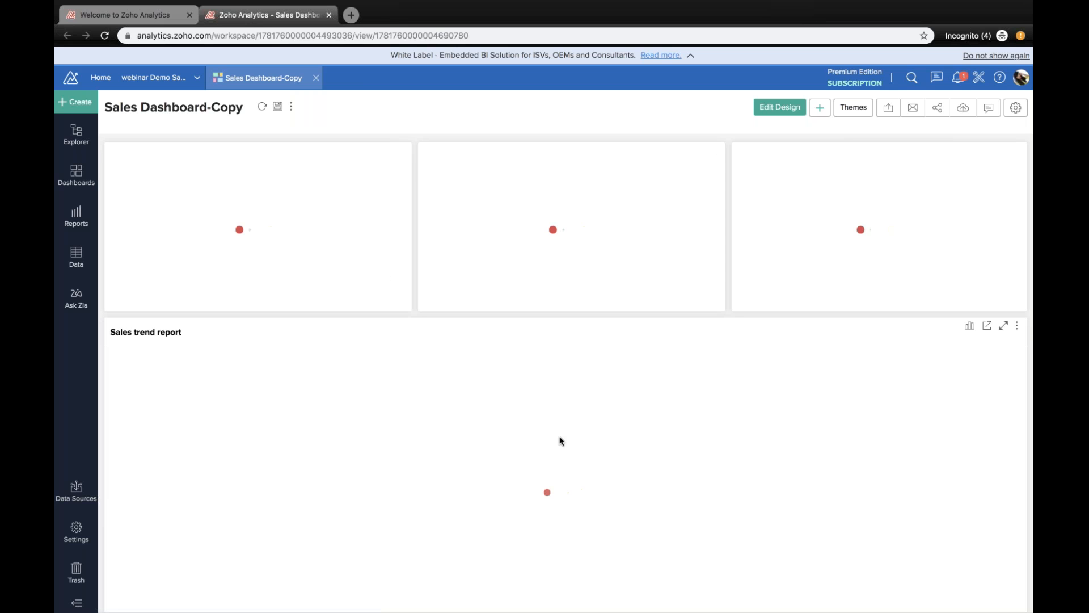
pyautogui.scroll(-10, 560, 440)
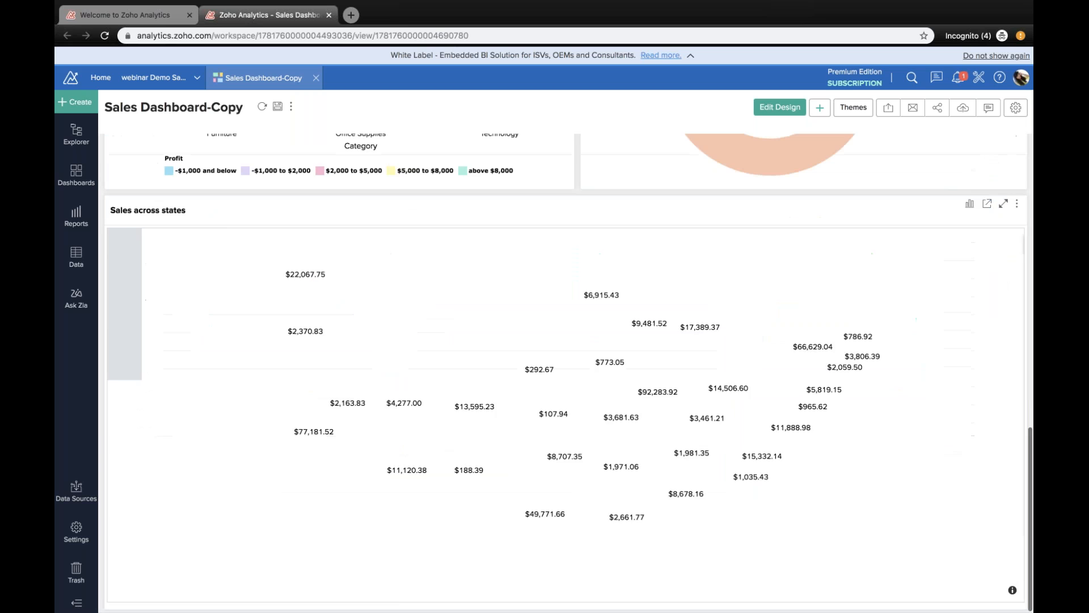
pyautogui.scroll(10, 560, 397)
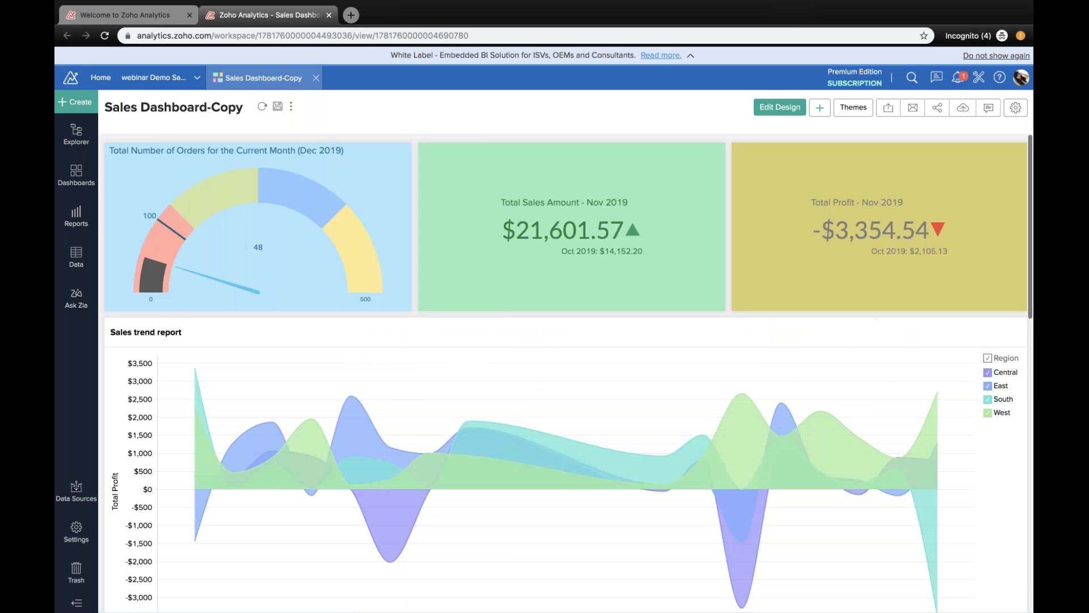
pyautogui.scroll(-10, 560, 397)
# Step: Return to the home page's browser tab and browse the list of all dashboards
pyautogui.click(126, 16)
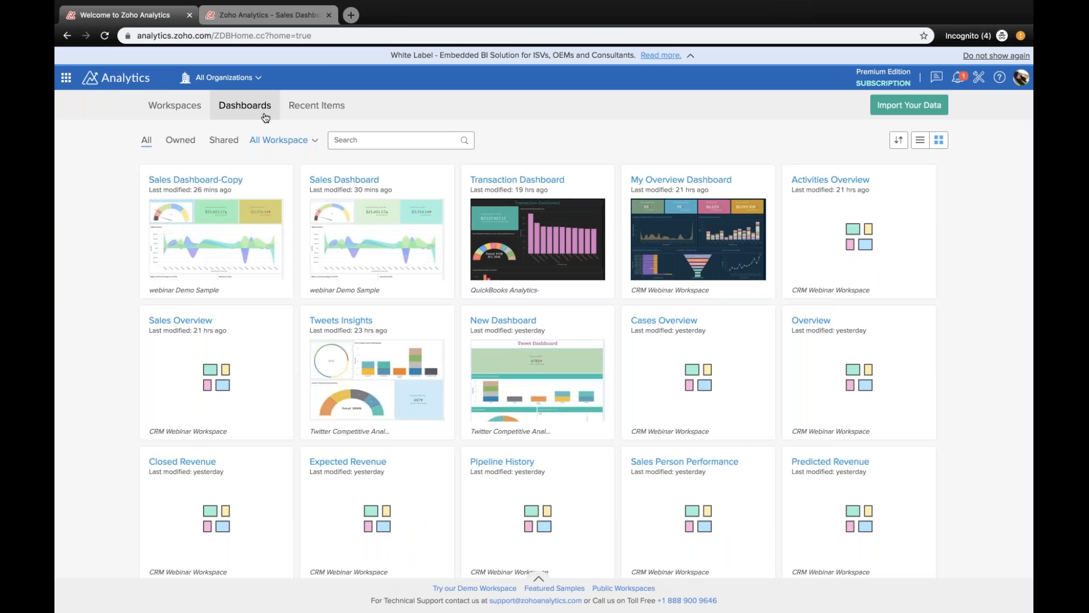
pyautogui.scroll(-6, 520, 341)
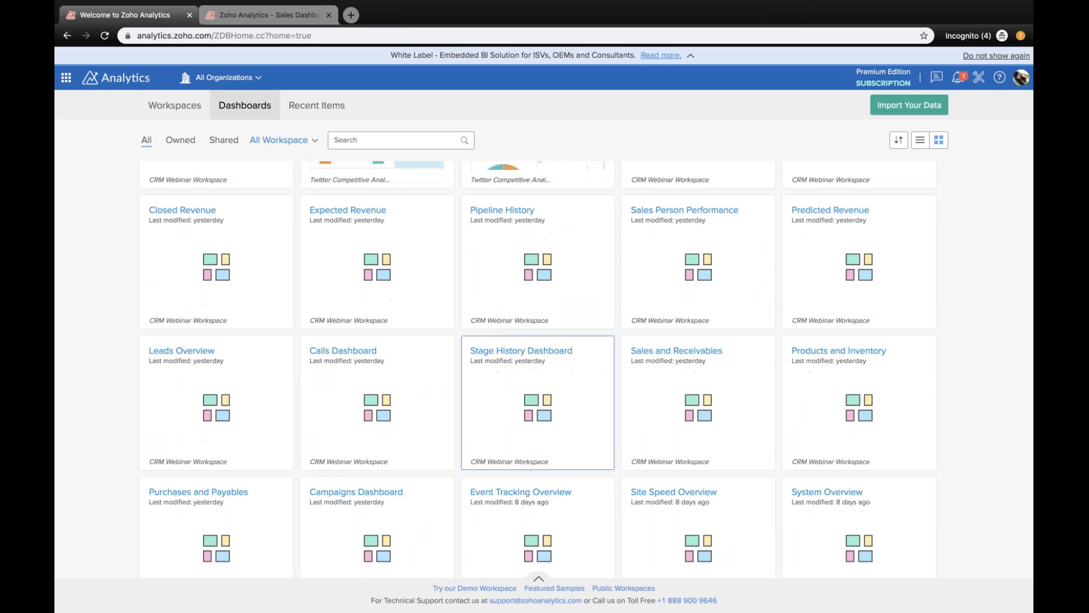
pyautogui.scroll(6, 520, 341)
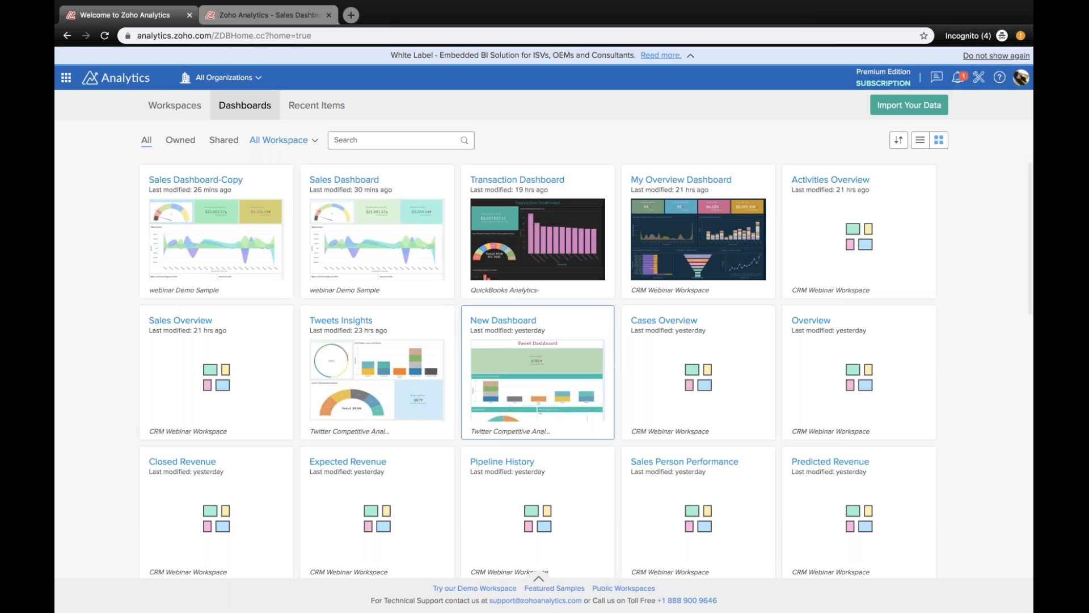
# Step: Show the recently accessed items and browse through the list
pyautogui.click(336, 108)
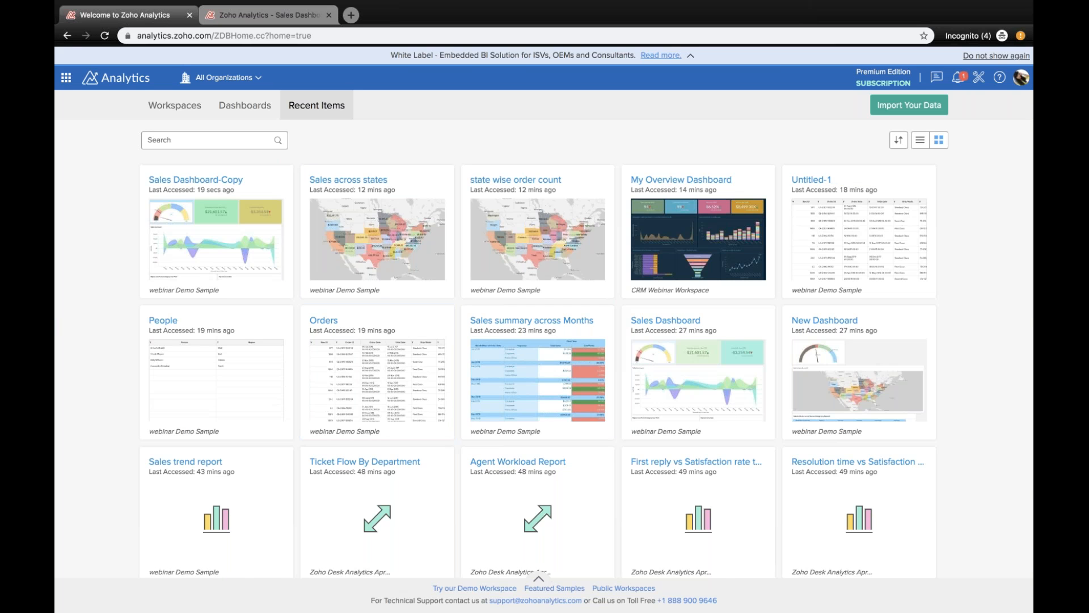
pyautogui.scroll(-3, 538, 369)
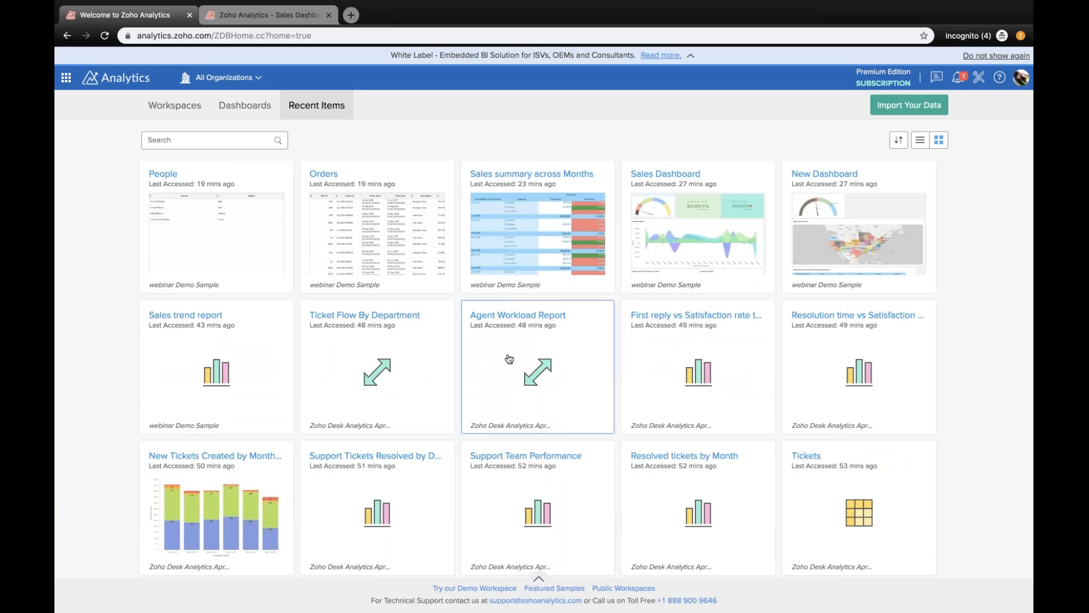
pyautogui.scroll(3, 508, 358)
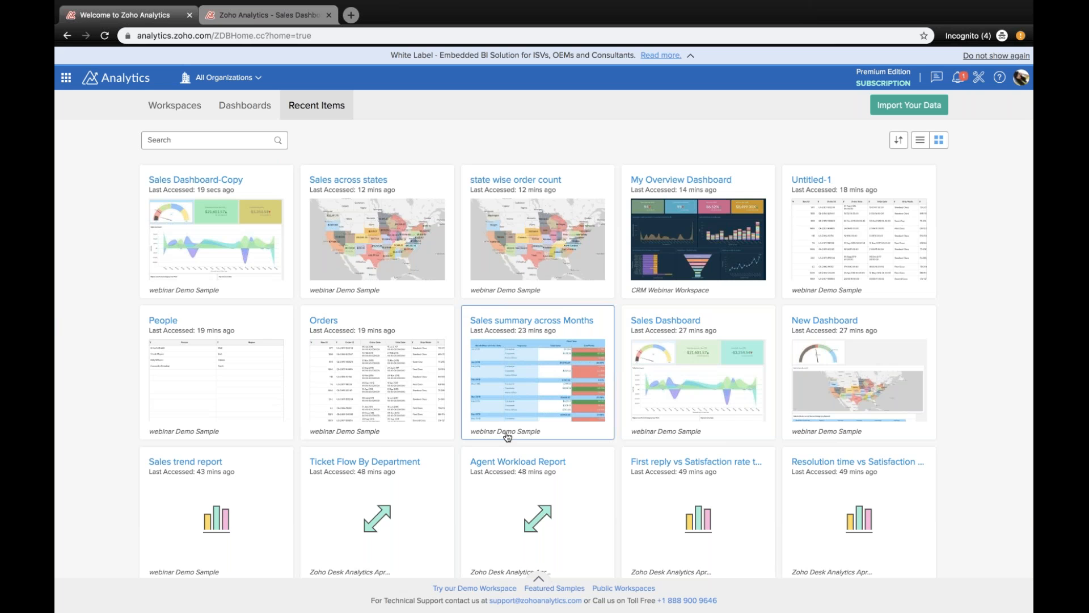
pyautogui.scroll(-2, 508, 435)
pyautogui.scroll(2, 508, 436)
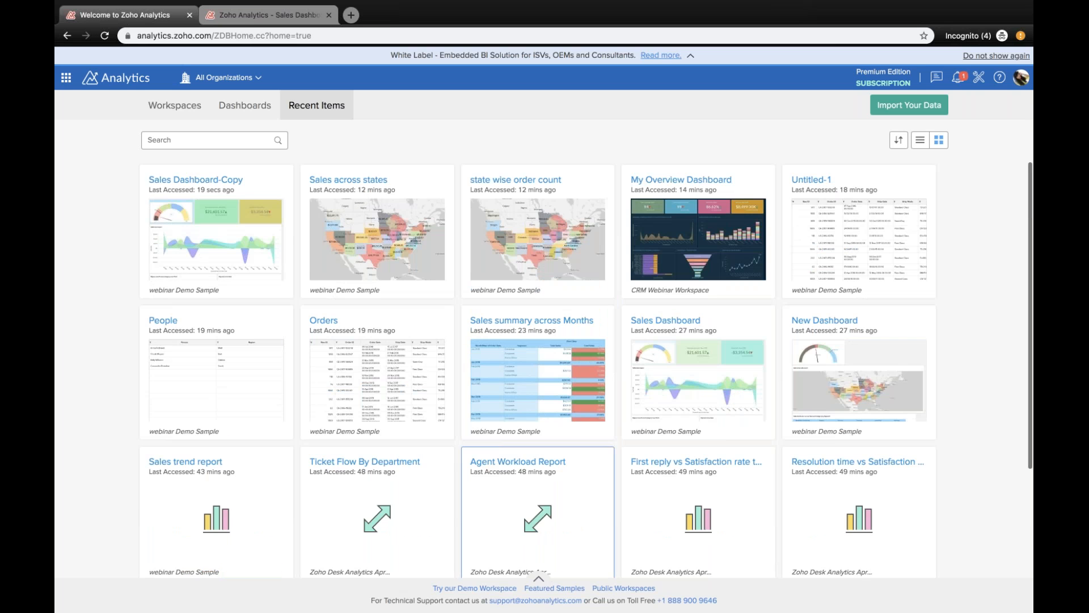
# Step: Return to the workspaces list, then open the data import page and look through the available data sources
pyautogui.click(174, 105)
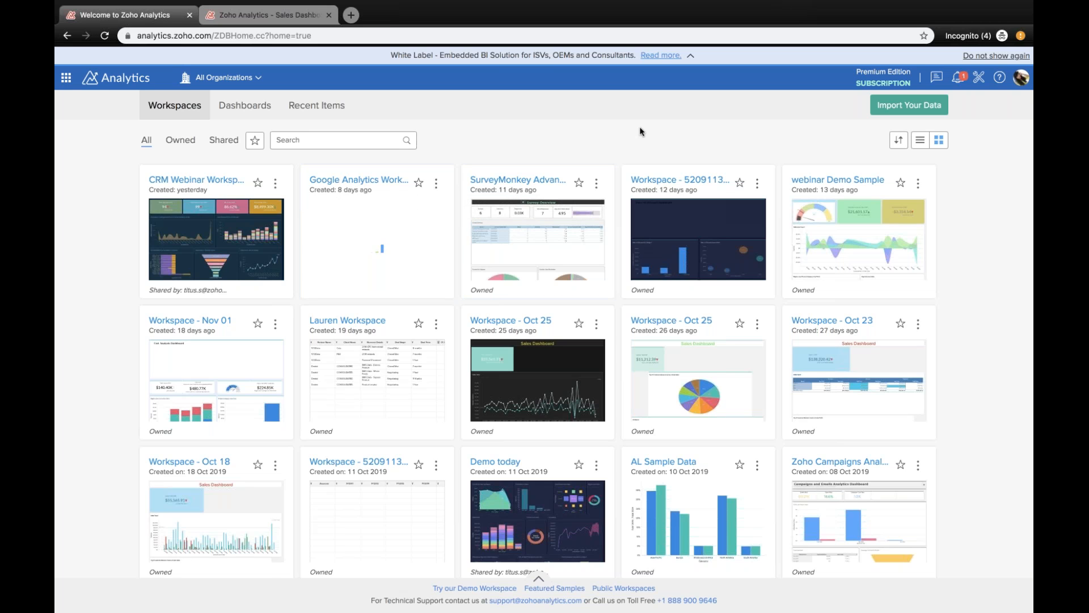
pyautogui.click(902, 110)
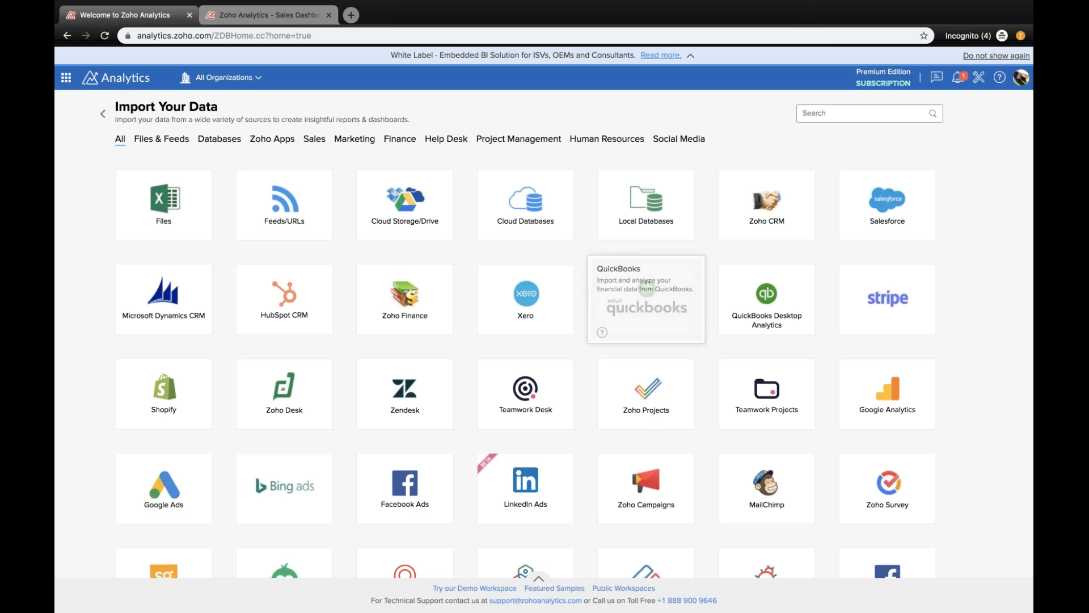
pyautogui.scroll(-1, 648, 277)
pyautogui.scroll(-3, 646, 255)
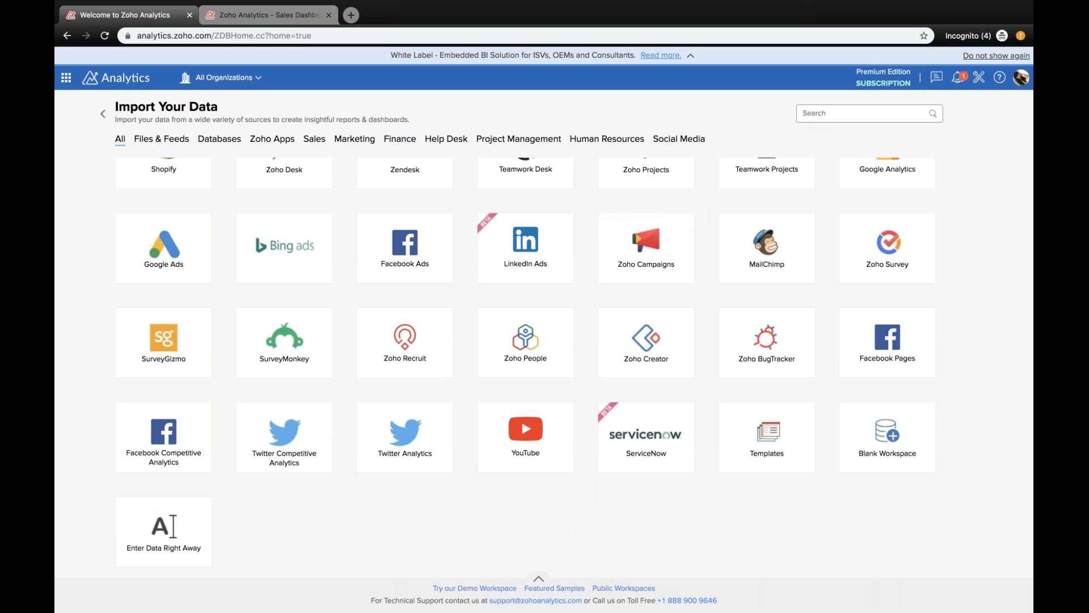
pyautogui.scroll(4, 647, 255)
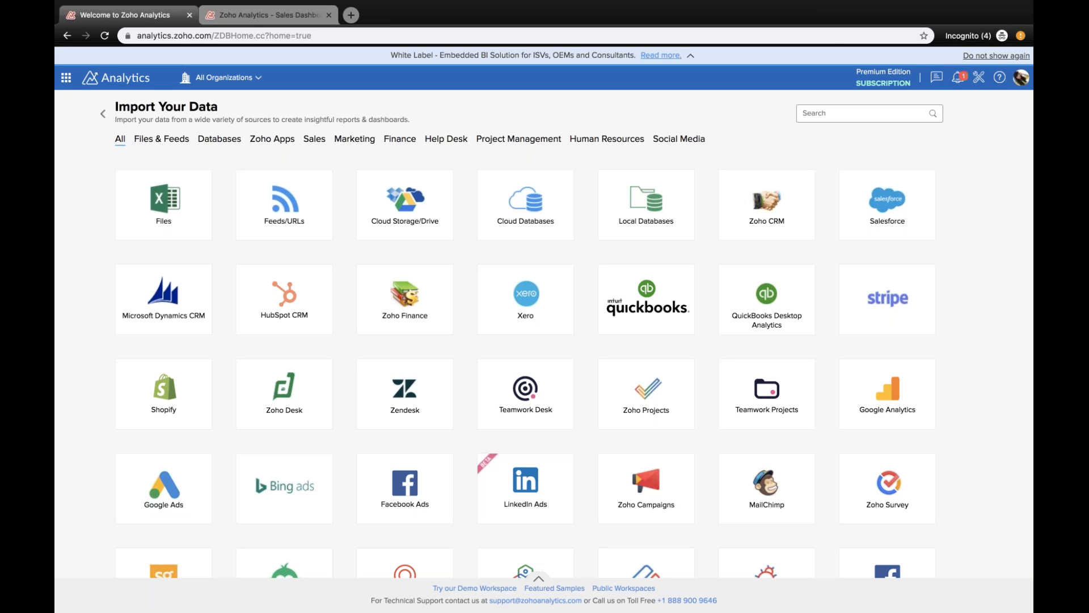
# Step: Start an import from Cloud Storage/Drive and name the new workspace "Webinar Nov 20"
pyautogui.moveTo(404, 221)
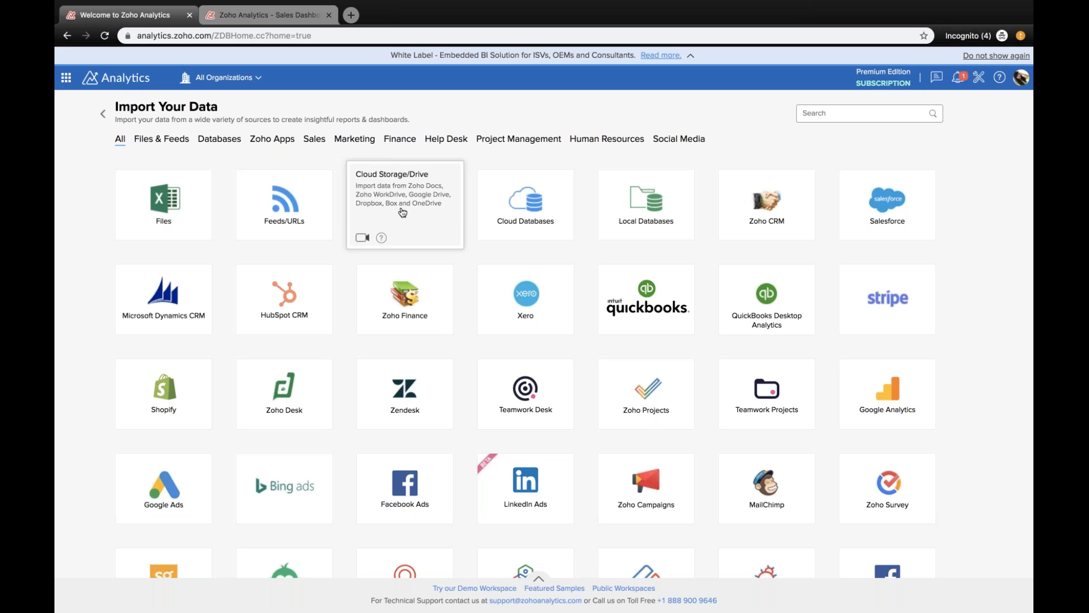
pyautogui.click(403, 212)
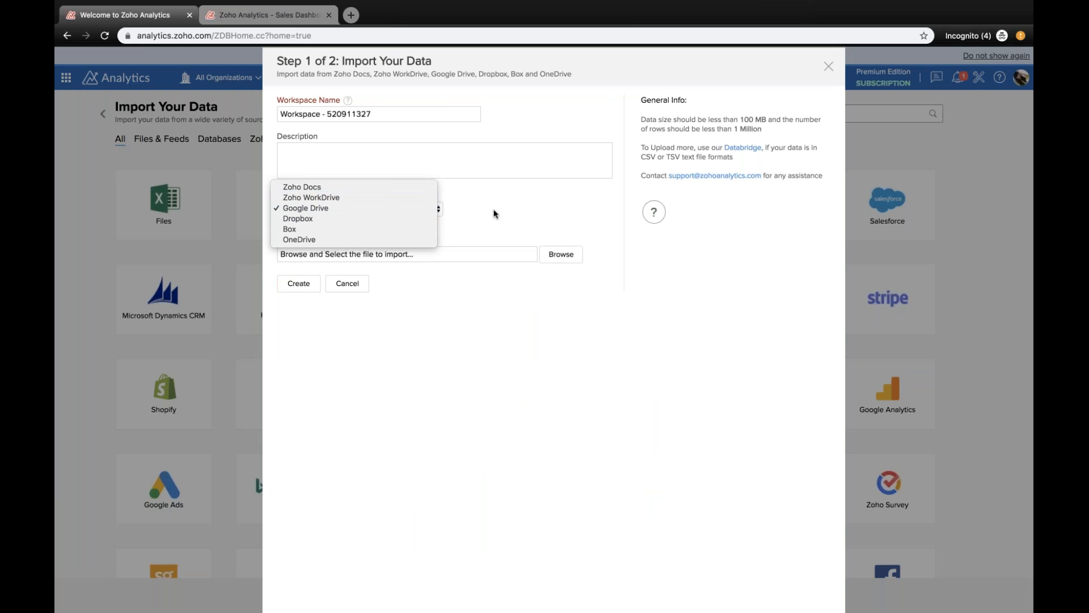
pyautogui.click(494, 211)
pyautogui.moveTo(327, 111); pyautogui.dragTo(406, 109)
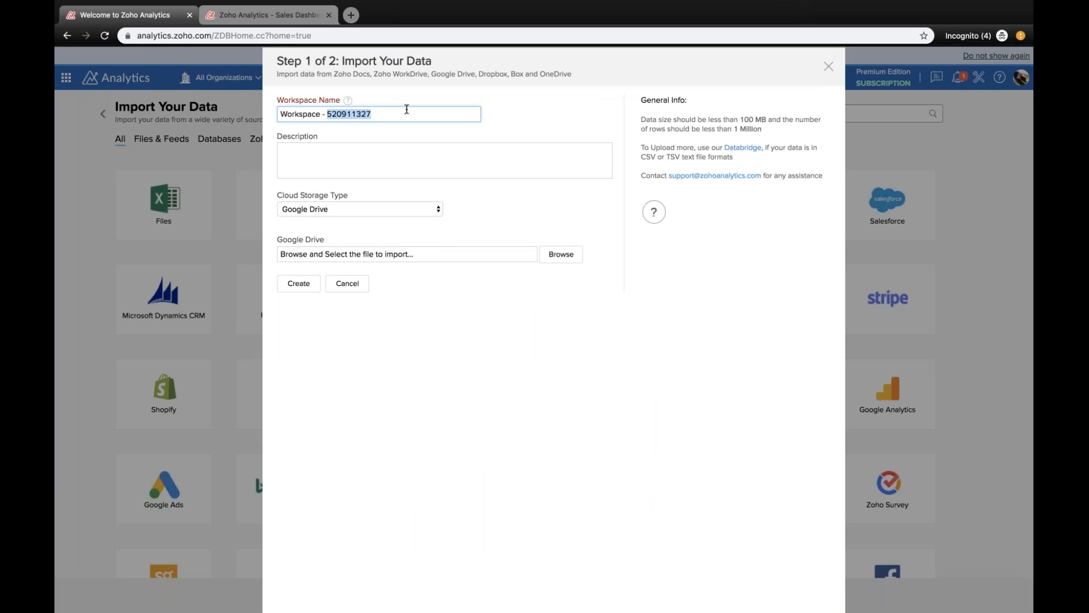
pyautogui.press('BackSpace')
pyautogui.tripleClick(407, 108)
pyautogui.write('Webinar Nov 20')
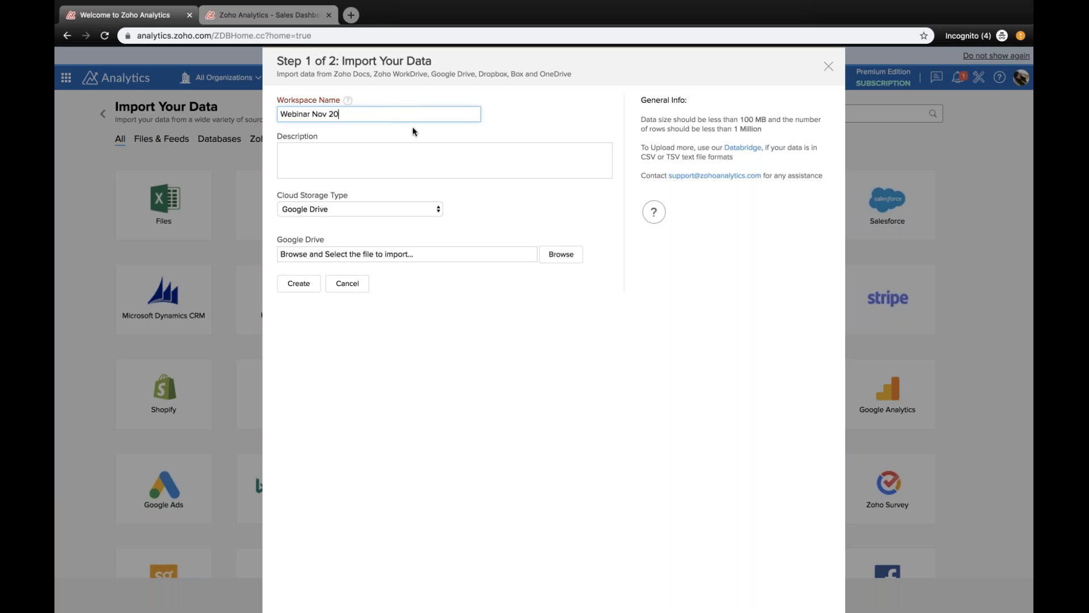
# Step: Set the cloud storage type to Zoho Docs and review the list of storage services
pyautogui.click(422, 144)
pyautogui.click(418, 213)
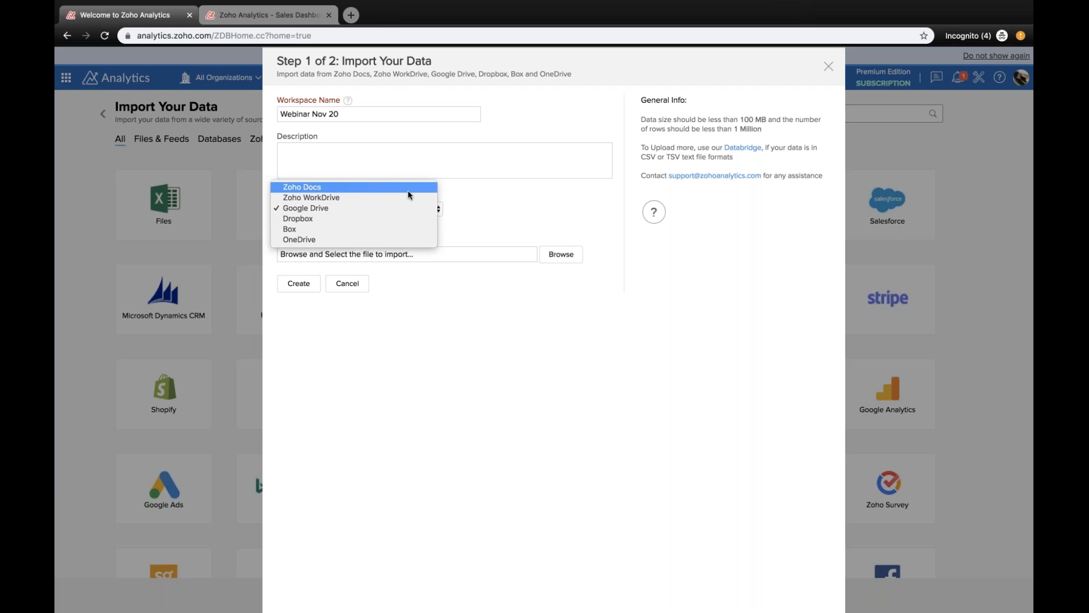
pyautogui.click(408, 191)
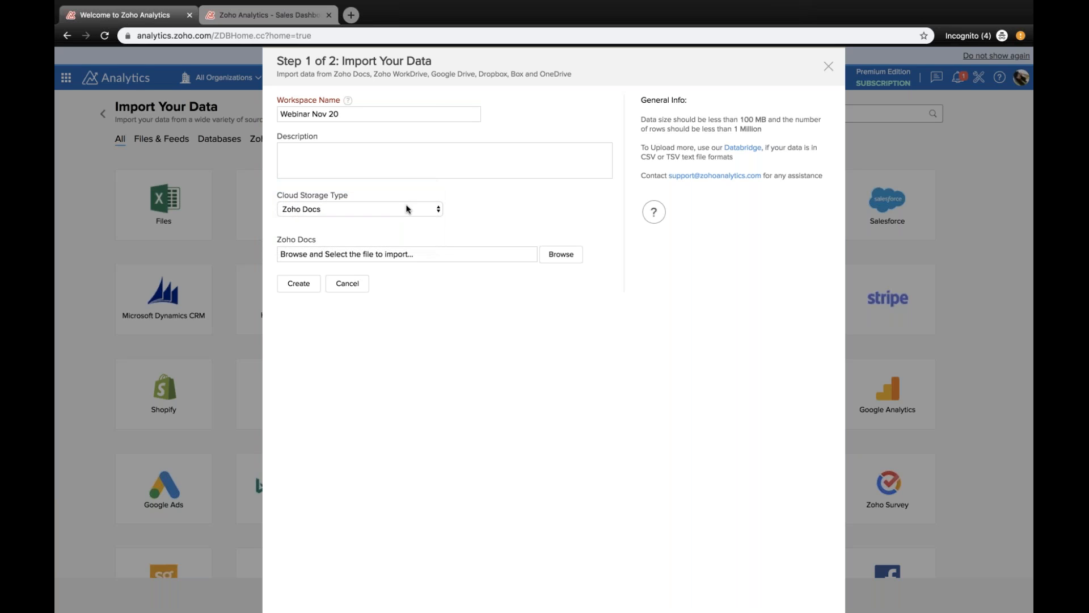
pyautogui.click(406, 209)
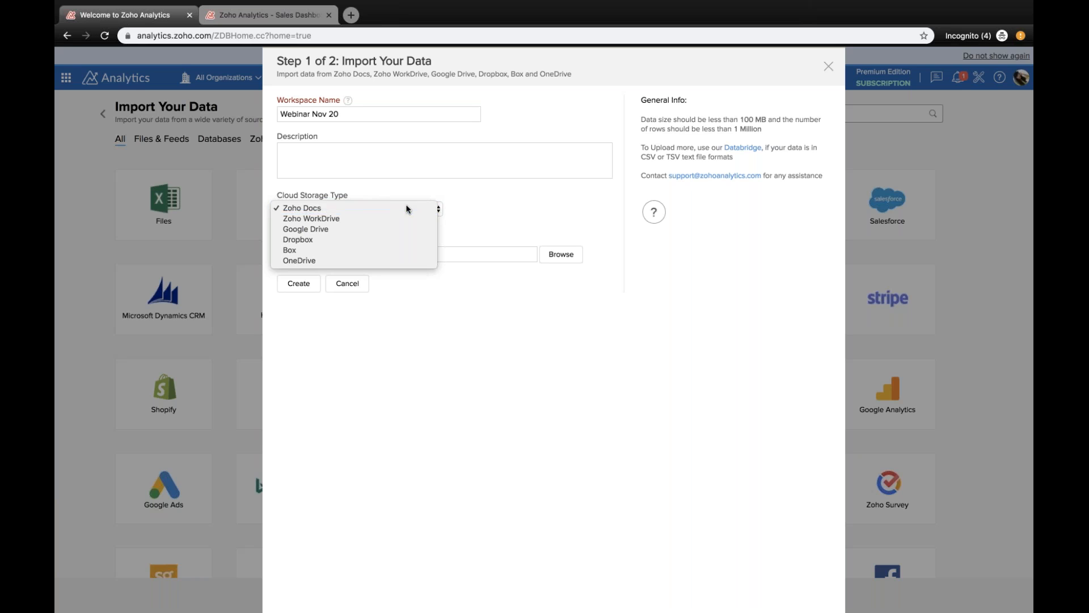
pyautogui.click(433, 208)
# Step: Choose the Orders (2) file from the owned Zoho Docs files as the import source
pyautogui.click(564, 255)
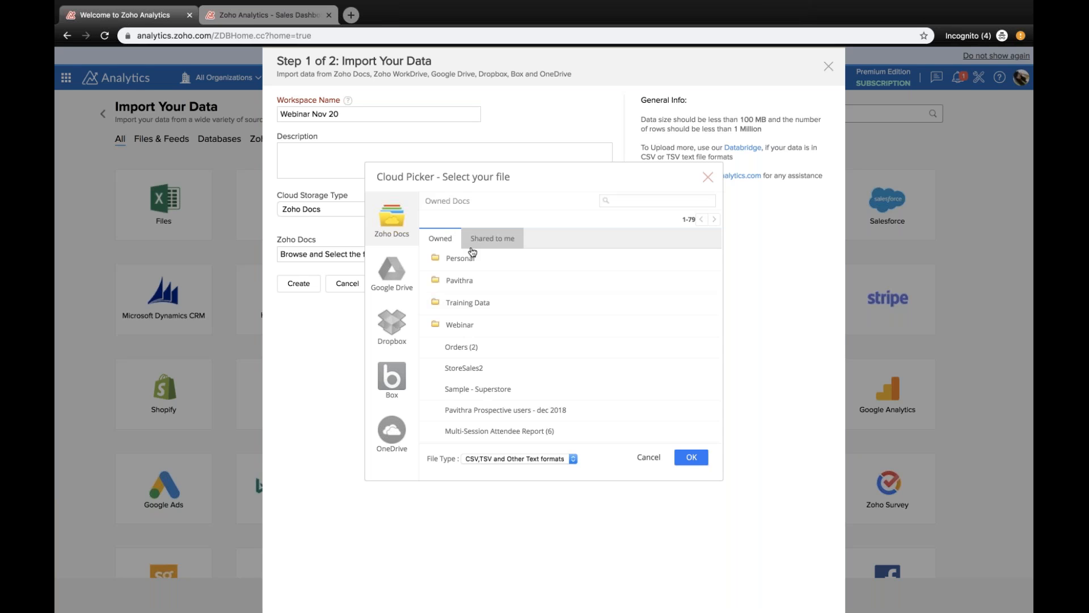
pyautogui.click(449, 348)
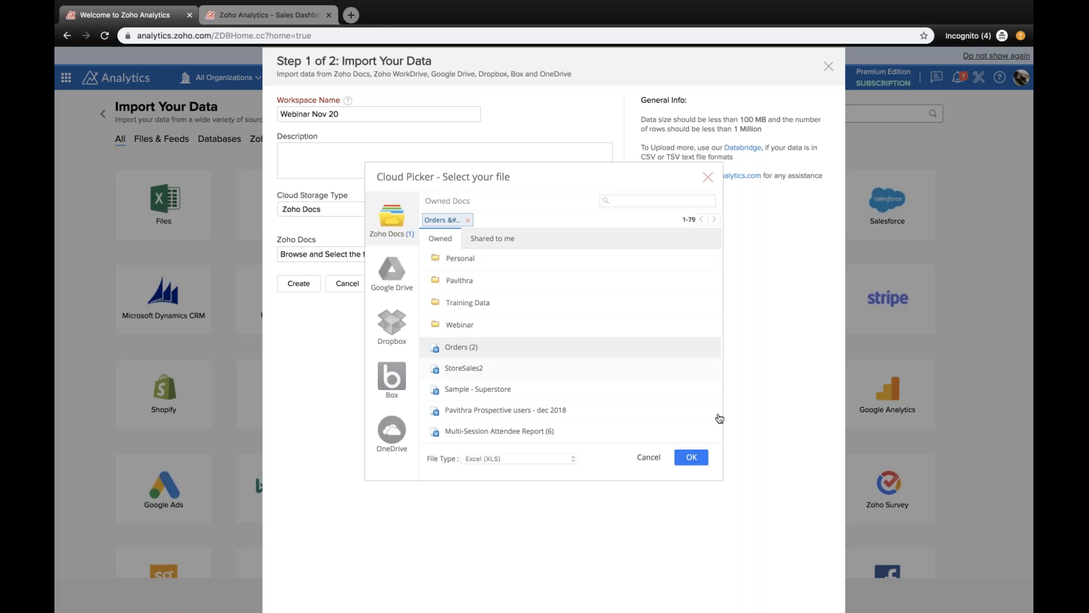
pyautogui.click(690, 457)
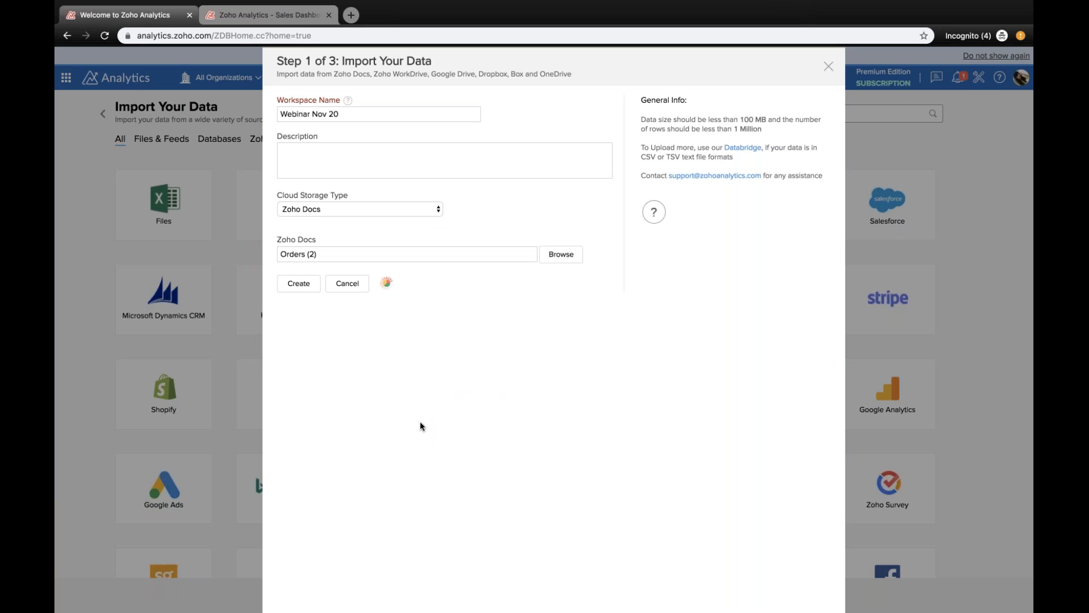
# Step: Check the preview of the Orders _2_ sheet, continue the import with it selected, and name the table Orders
pyautogui.scroll(-1, 529, 330)
pyautogui.scroll(1, 483, 320)
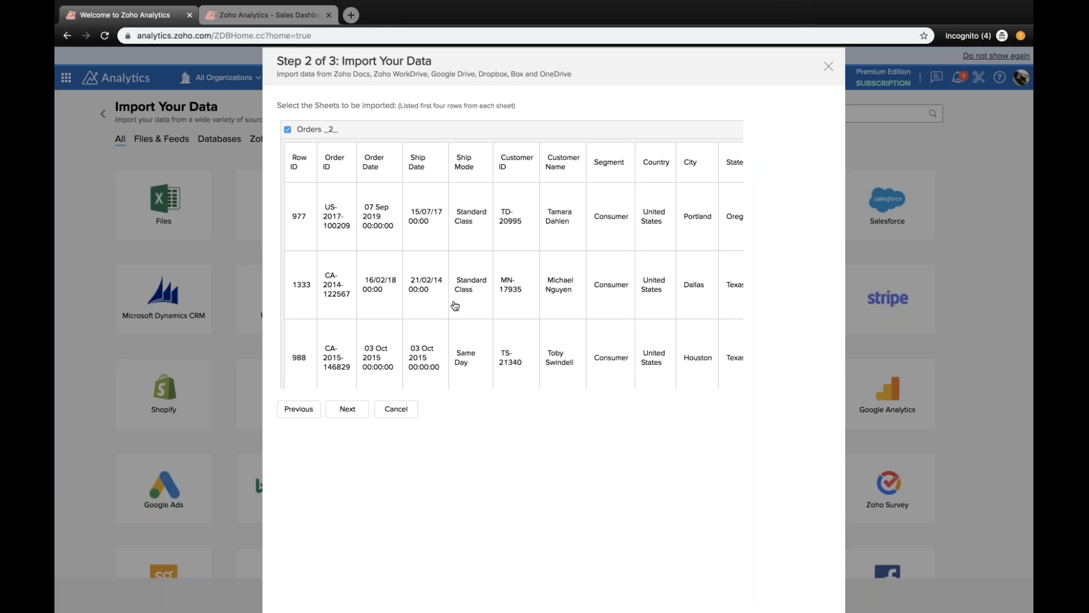
pyautogui.scroll(-1, 479, 276)
pyautogui.scroll(1, 479, 277)
pyautogui.scroll(-1, 332, 243)
pyautogui.click(347, 408)
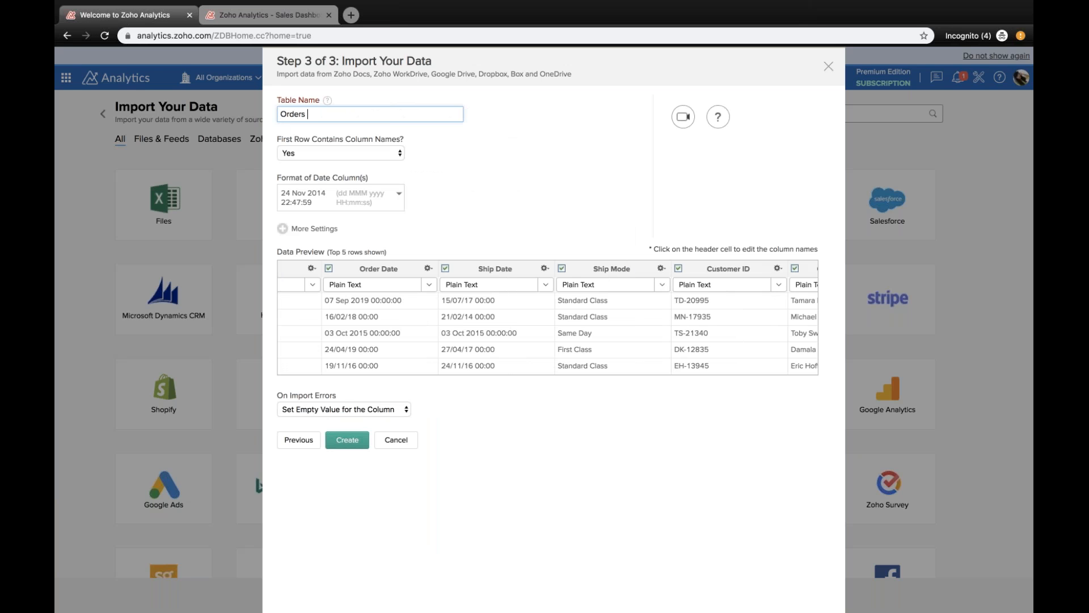
# Step: Set the Order Date column's data type to Date and dismiss the date format choice
pyautogui.hscroll(1, 548, 319)
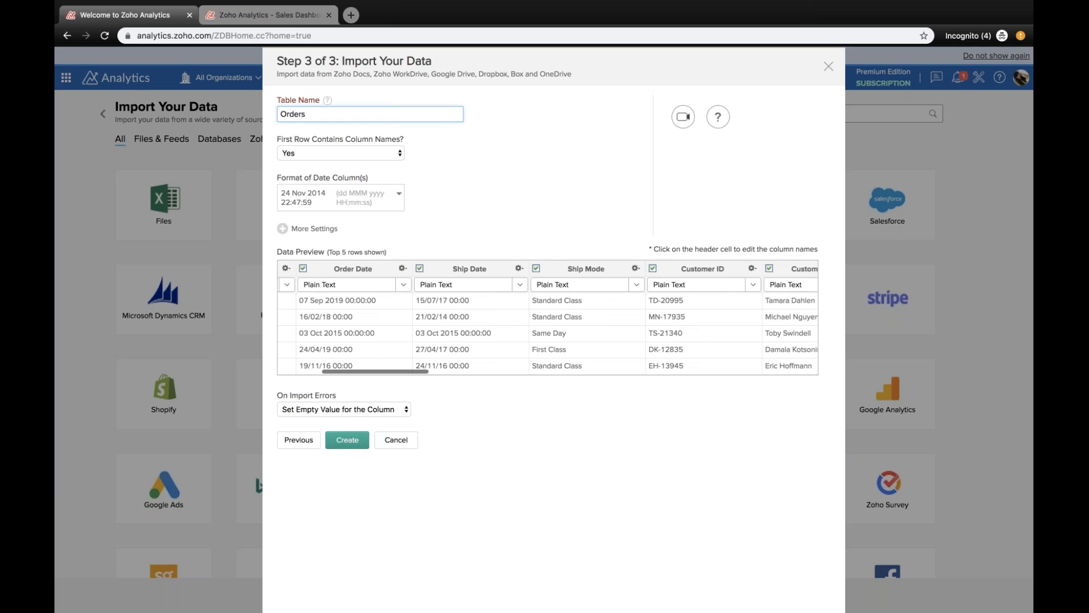
pyautogui.hscroll(-4, 548, 317)
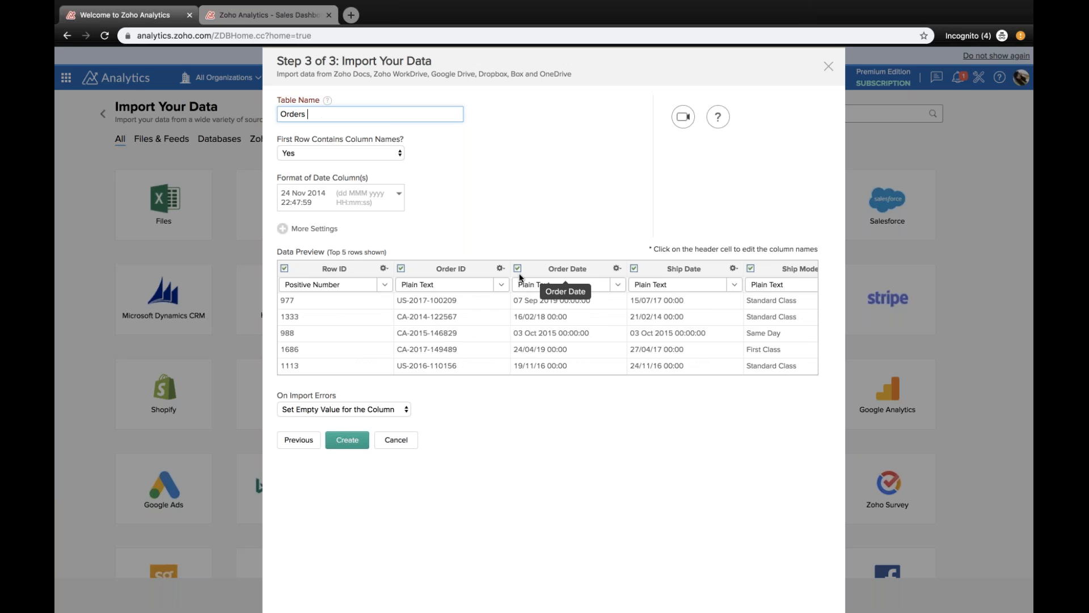
pyautogui.click(502, 285)
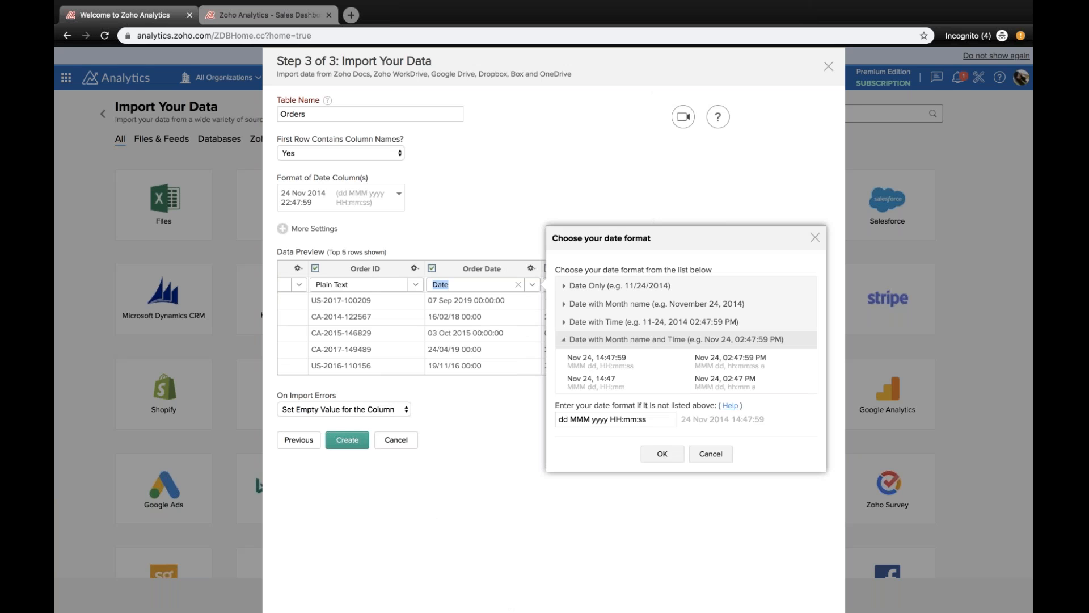
pyautogui.click(711, 454)
# Step: Look over the columns in the data preview and set the Ship Date column's data type to Date
pyautogui.hscroll(2, 627, 333)
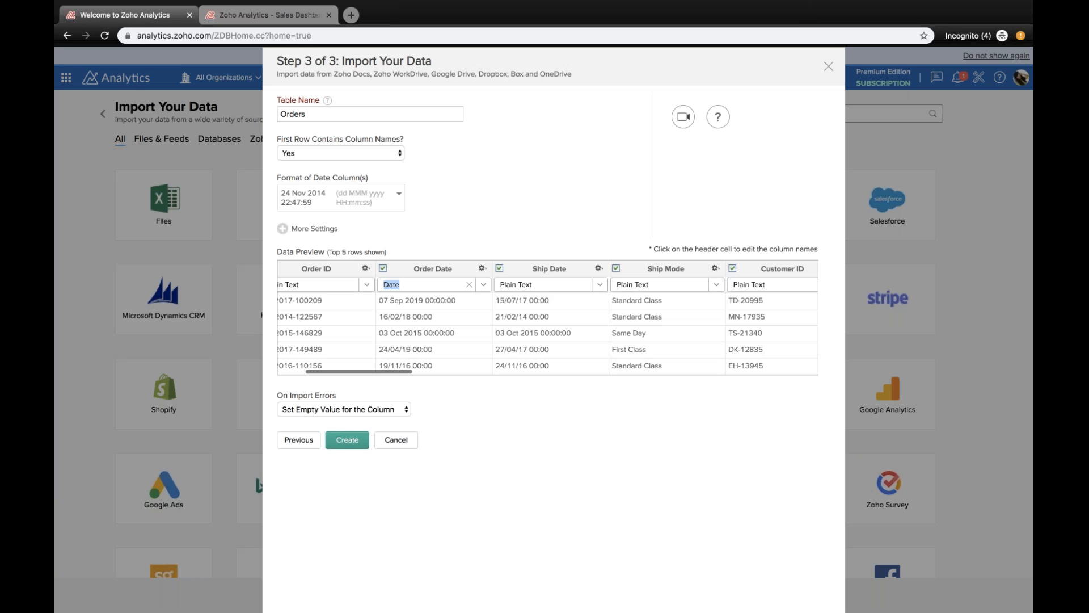
pyautogui.hscroll(1, 546, 318)
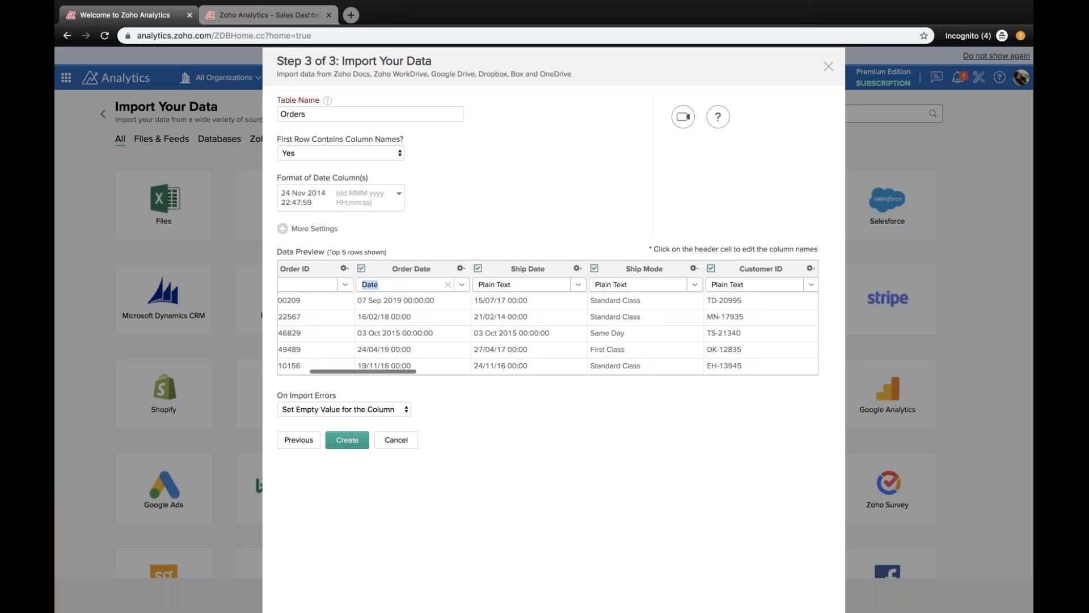
pyautogui.hscroll(5, 547, 317)
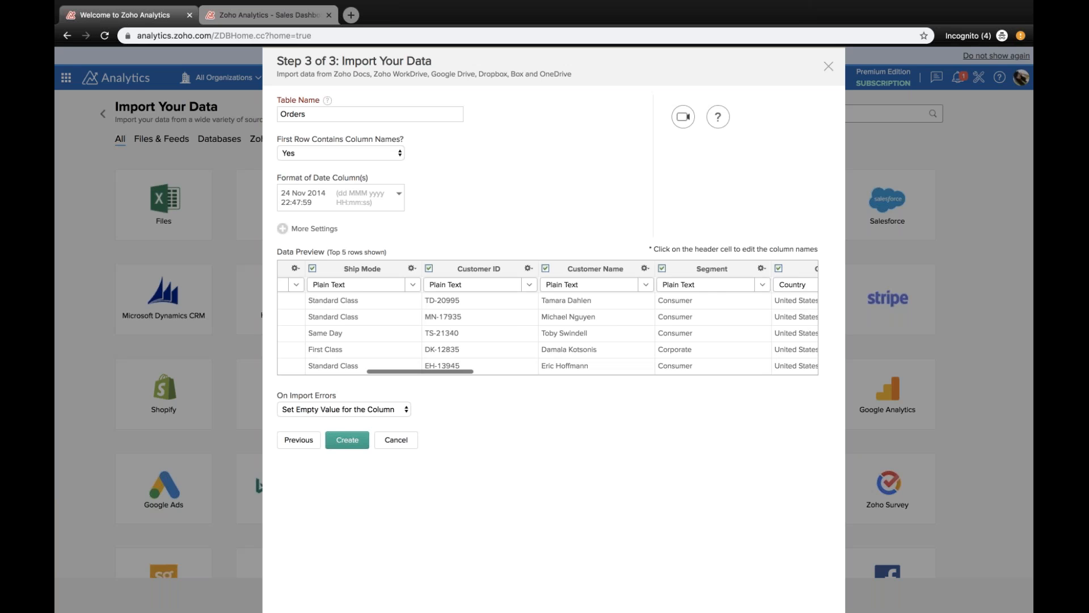
pyautogui.hscroll(-7, 547, 317)
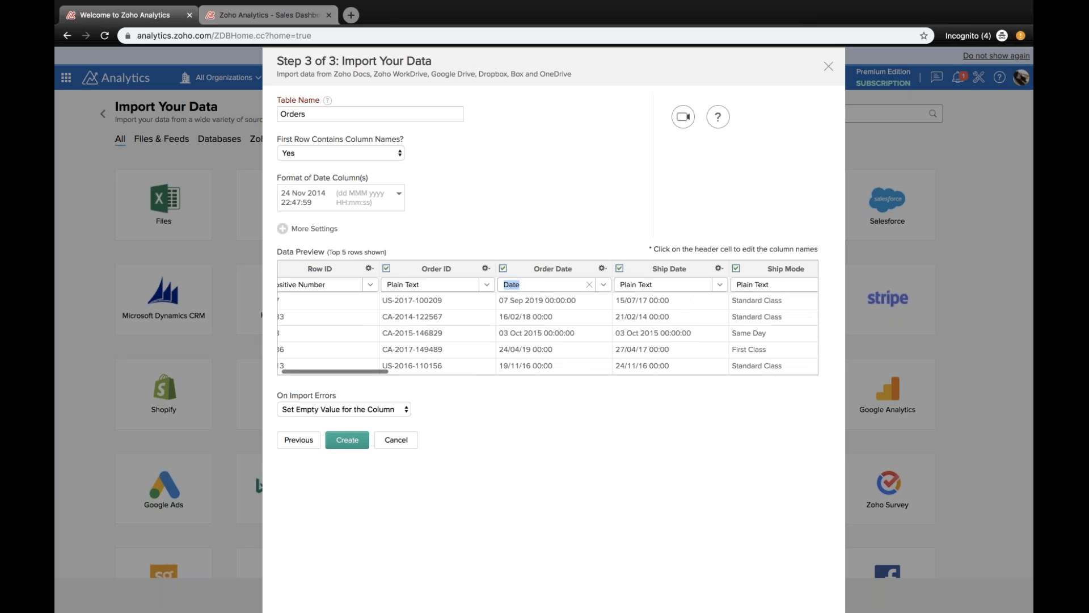
pyautogui.hscroll(-1, 547, 318)
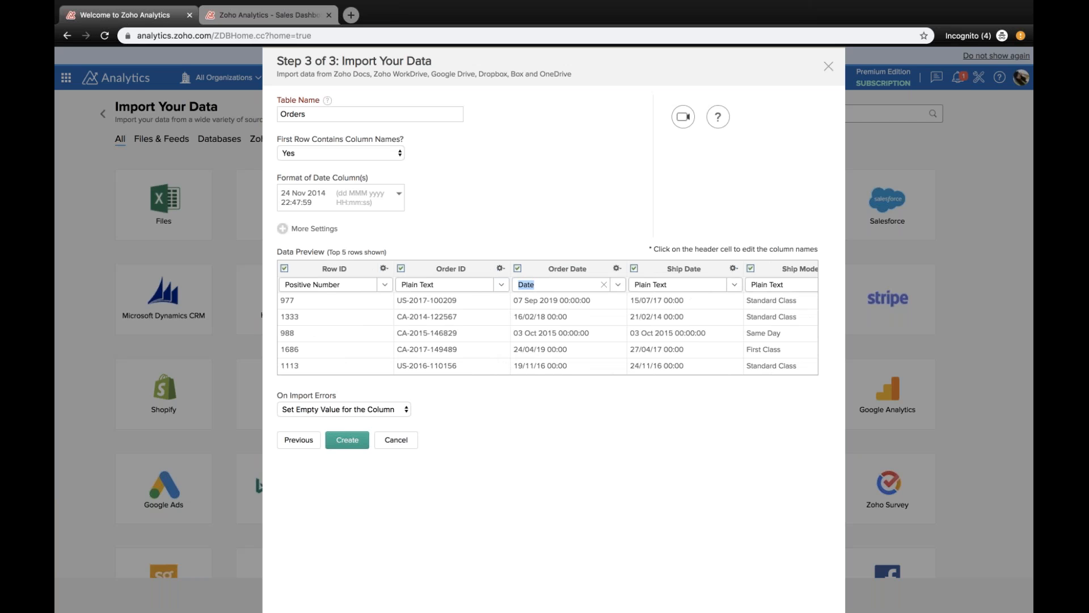
pyautogui.press('Tab')
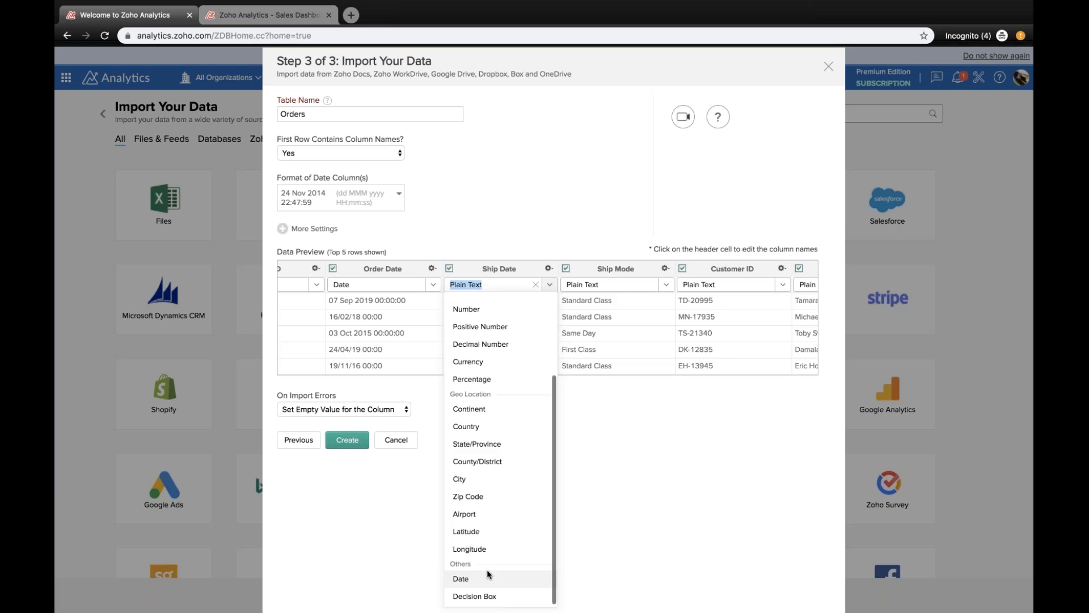
pyautogui.click(486, 570)
# Step: Apply the date format dd/MM/yyyy HH:mm:ss to the Ship Date column and create the table
pyautogui.click(658, 285)
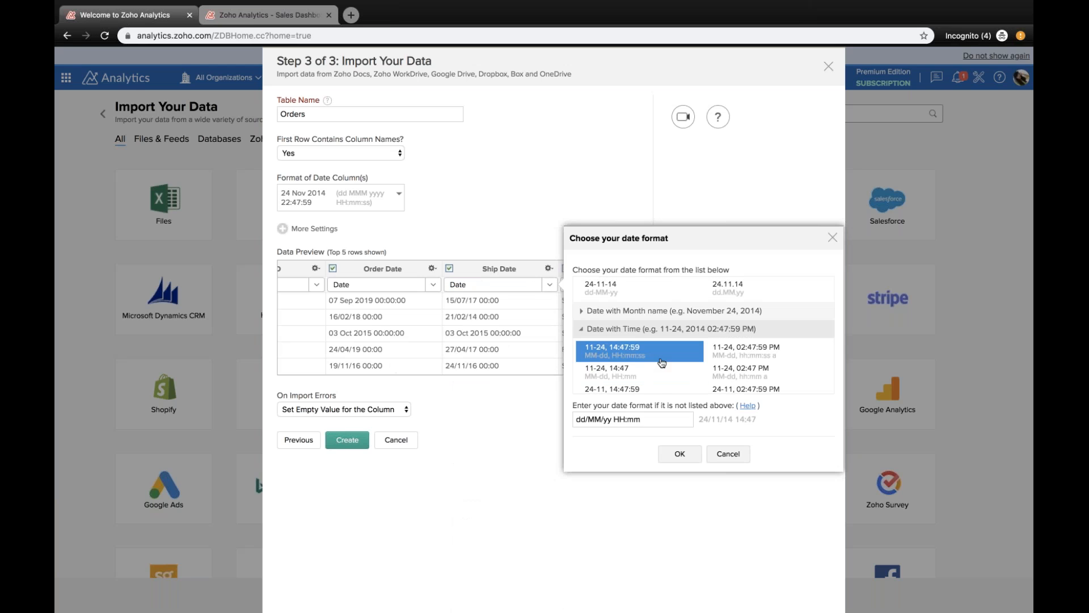
pyautogui.scroll(-1, 678, 340)
pyautogui.scroll(-2, 682, 367)
pyautogui.click(652, 388)
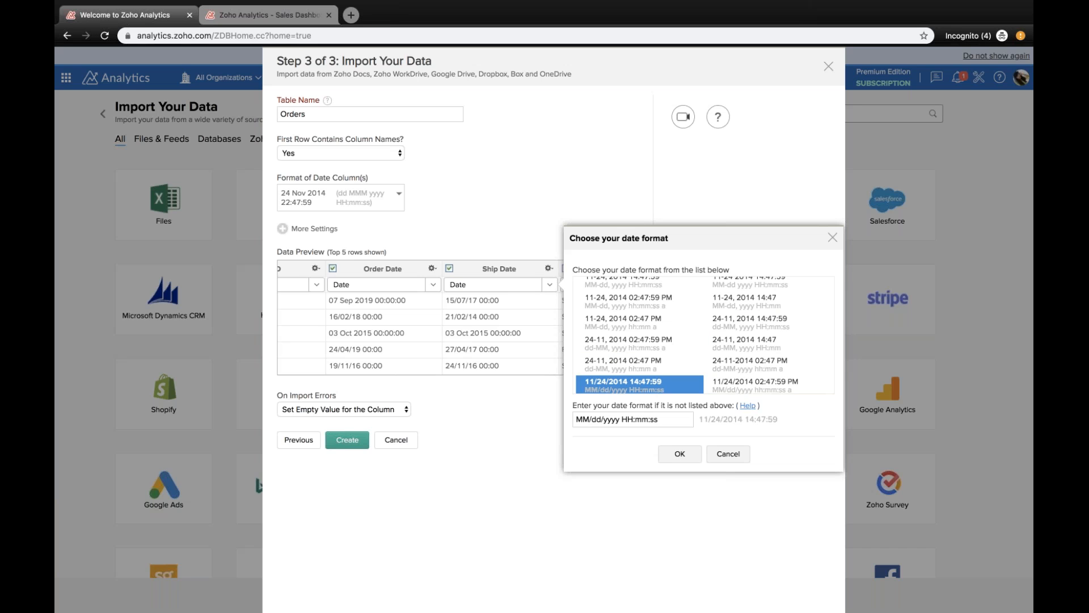
pyautogui.scroll(-1, 705, 335)
pyautogui.scroll(-1, 703, 335)
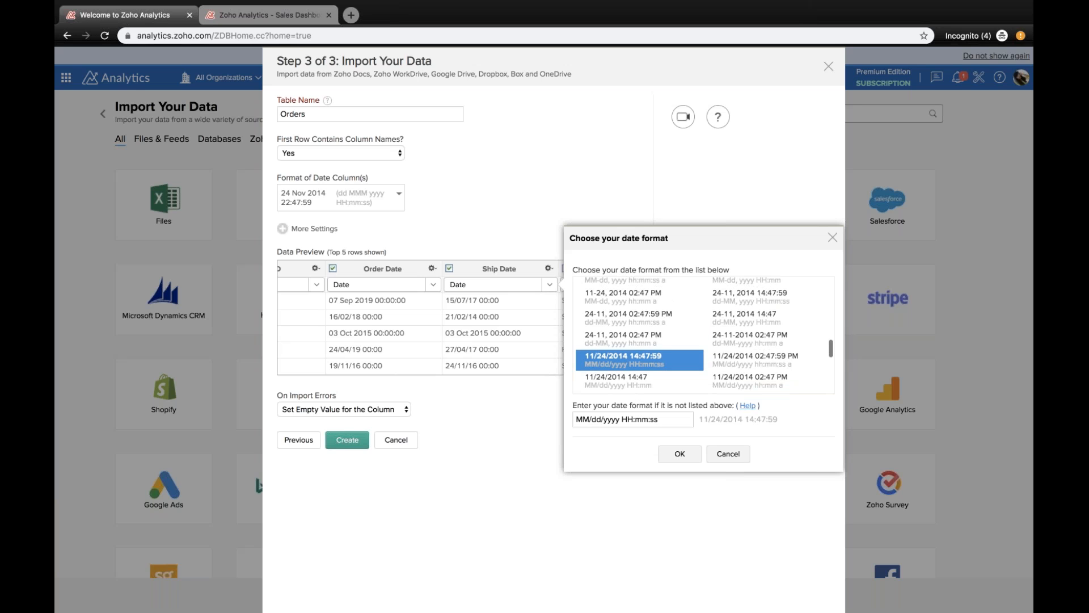
pyautogui.scroll(-1, 665, 363)
pyautogui.click(665, 375)
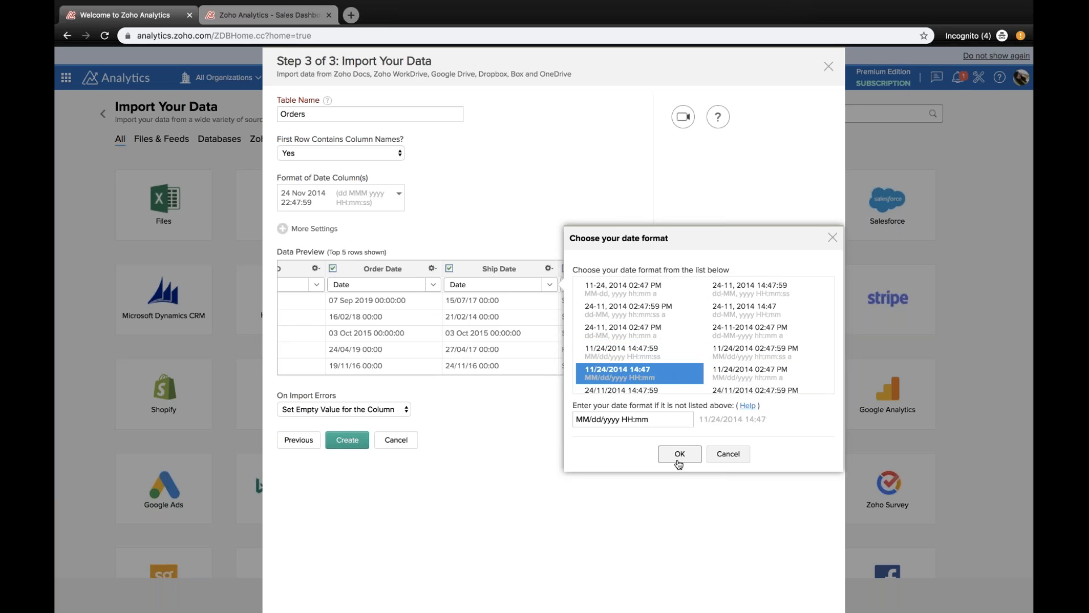
pyautogui.scroll(-3, 687, 341)
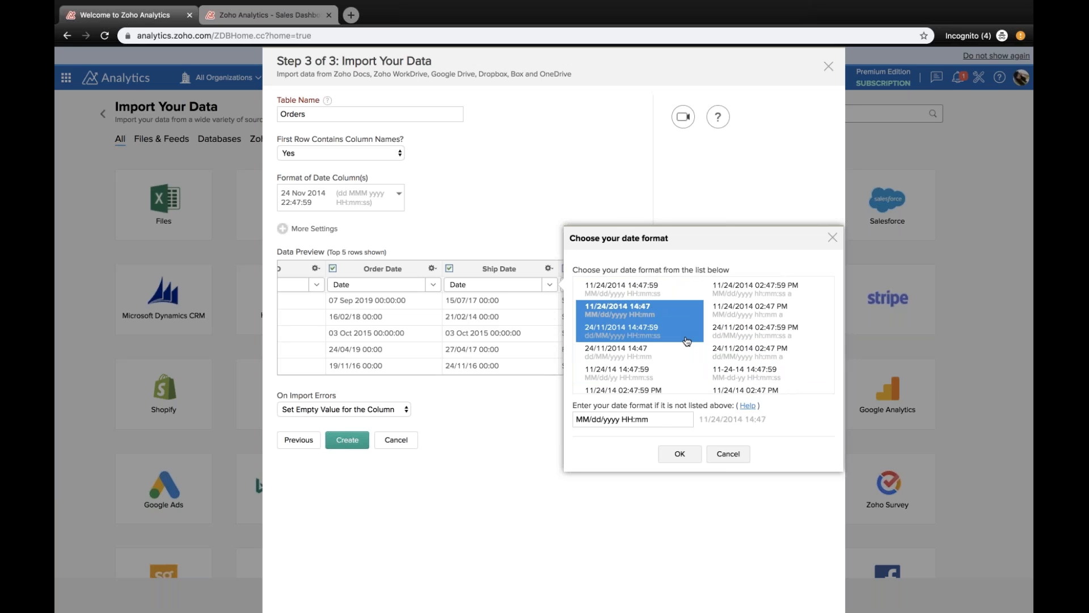
pyautogui.click(687, 339)
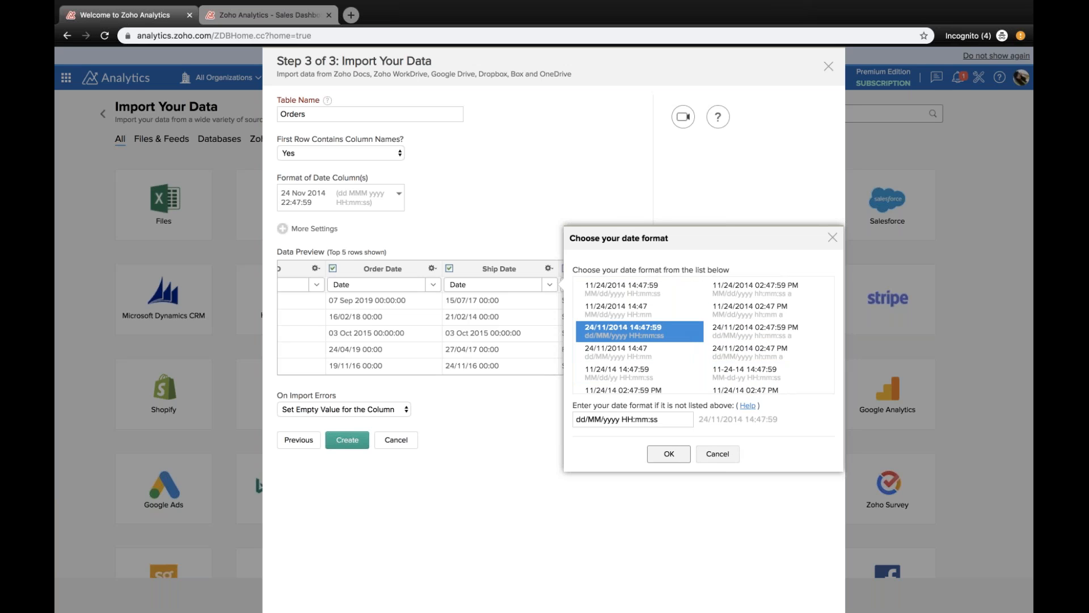
pyautogui.click(678, 453)
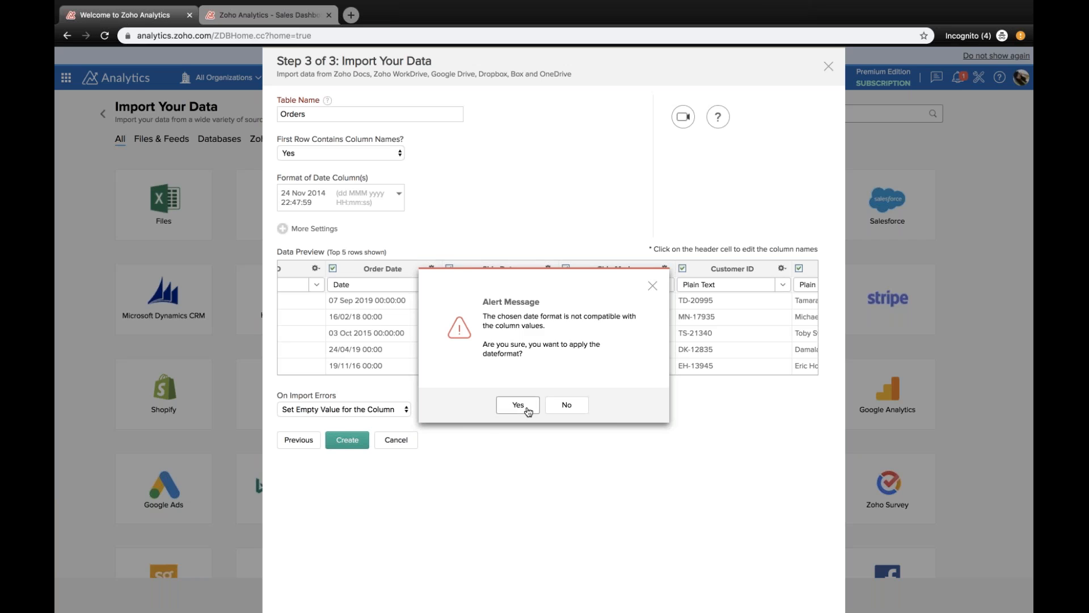
pyautogui.click(526, 408)
pyautogui.click(348, 443)
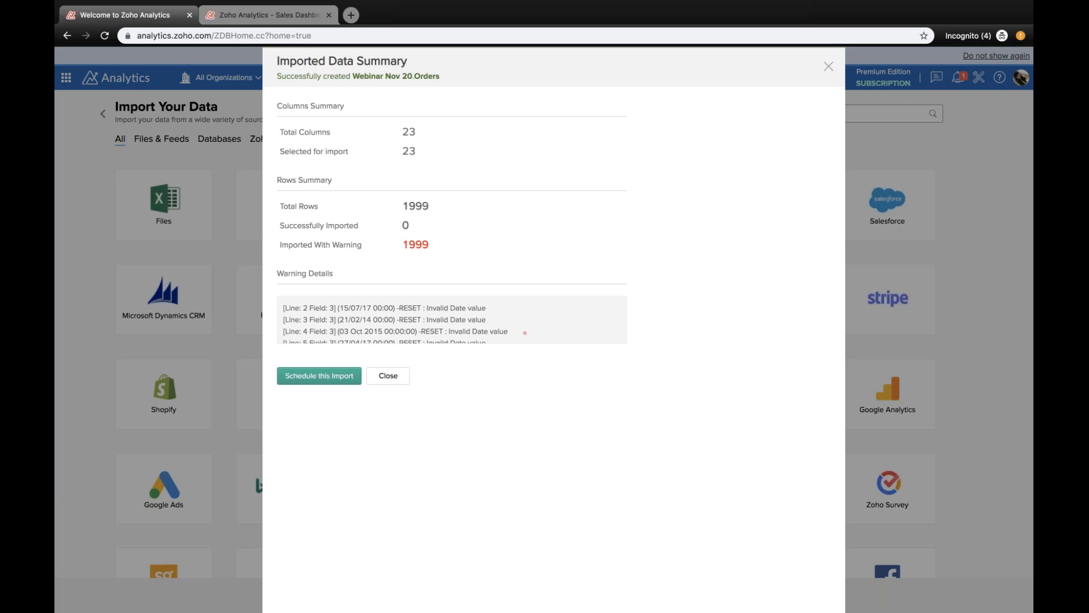
# Step: Open the schedule settings for this import and review the available repeat intervals
pyautogui.click(358, 374)
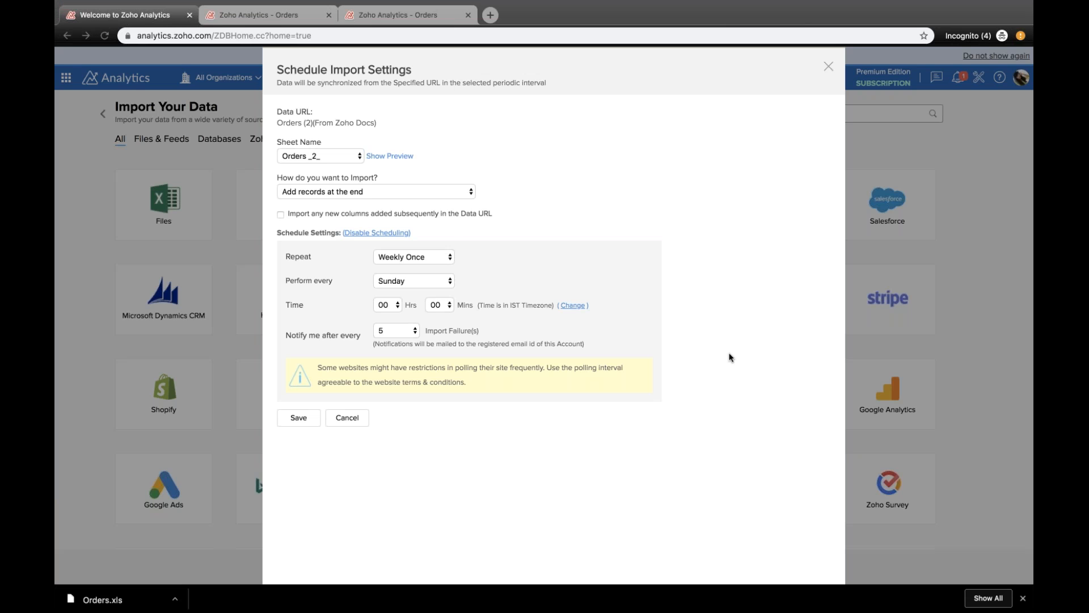
pyautogui.click(437, 257)
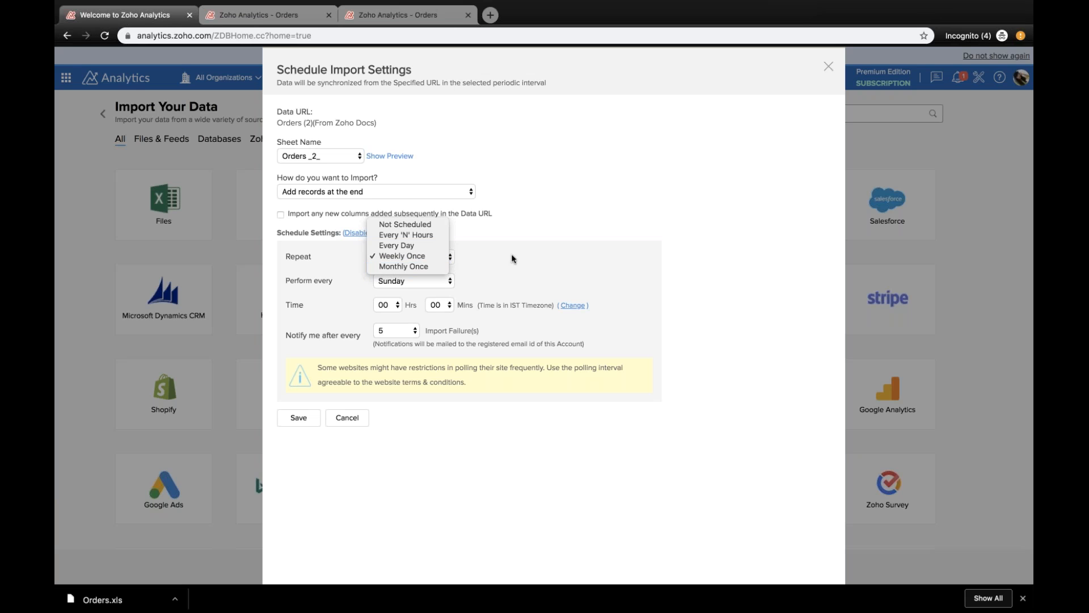
pyautogui.click(581, 268)
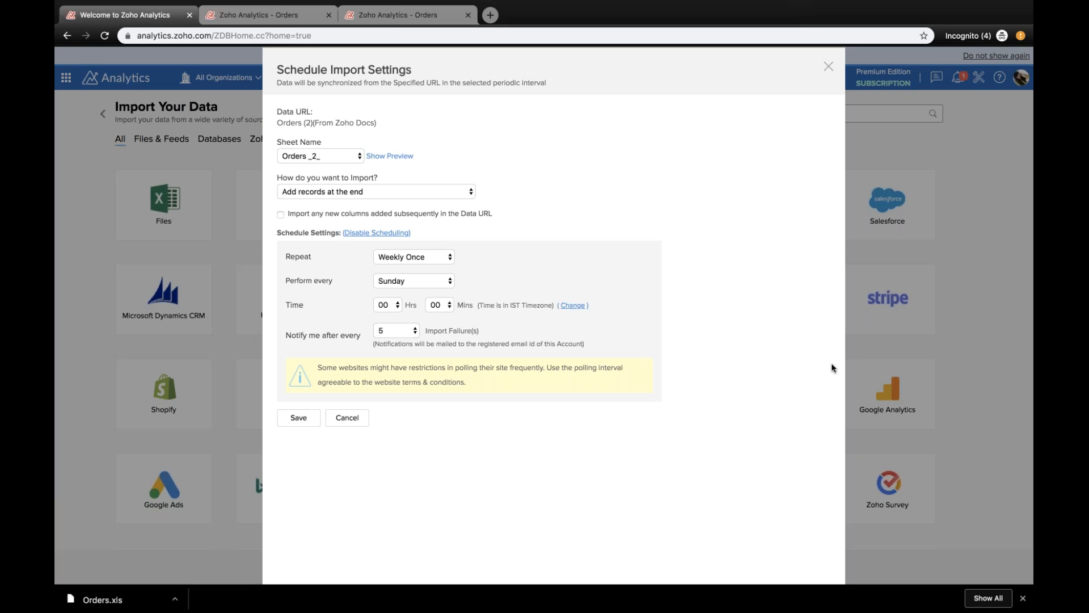
# Step: Review the options for how records are imported, then save the weekly schedule with records added at the end
pyautogui.click(366, 192)
pyautogui.click(366, 191)
pyautogui.click(366, 192)
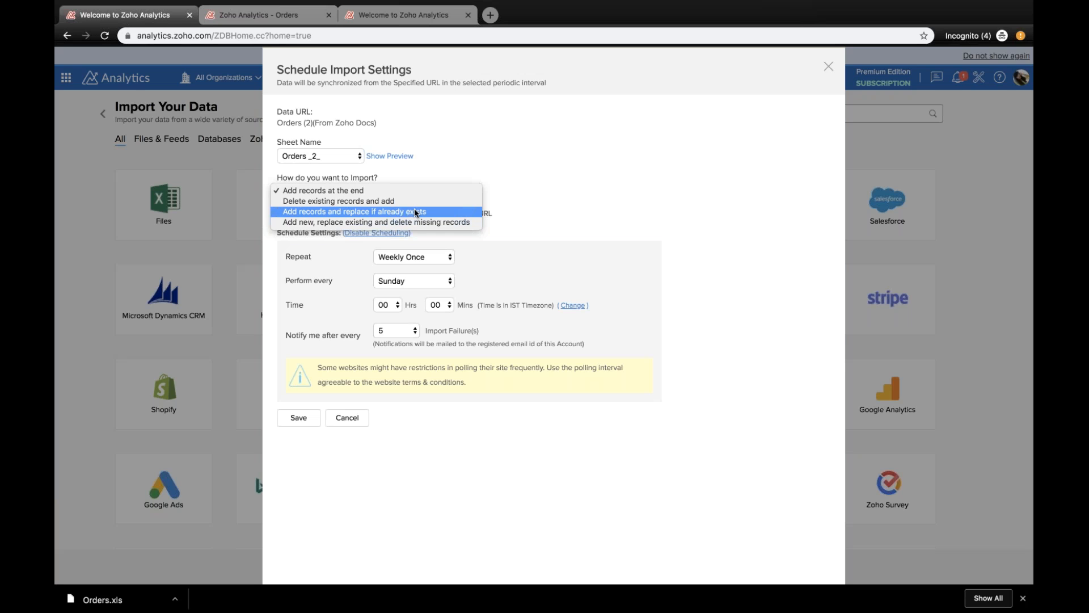
pyautogui.click(537, 212)
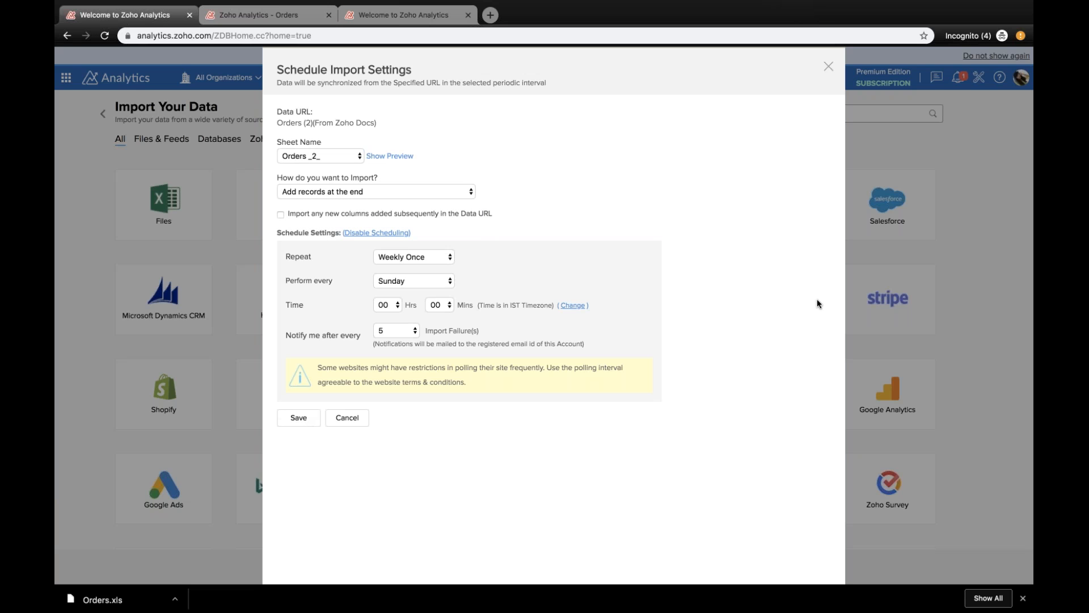
pyautogui.click(318, 418)
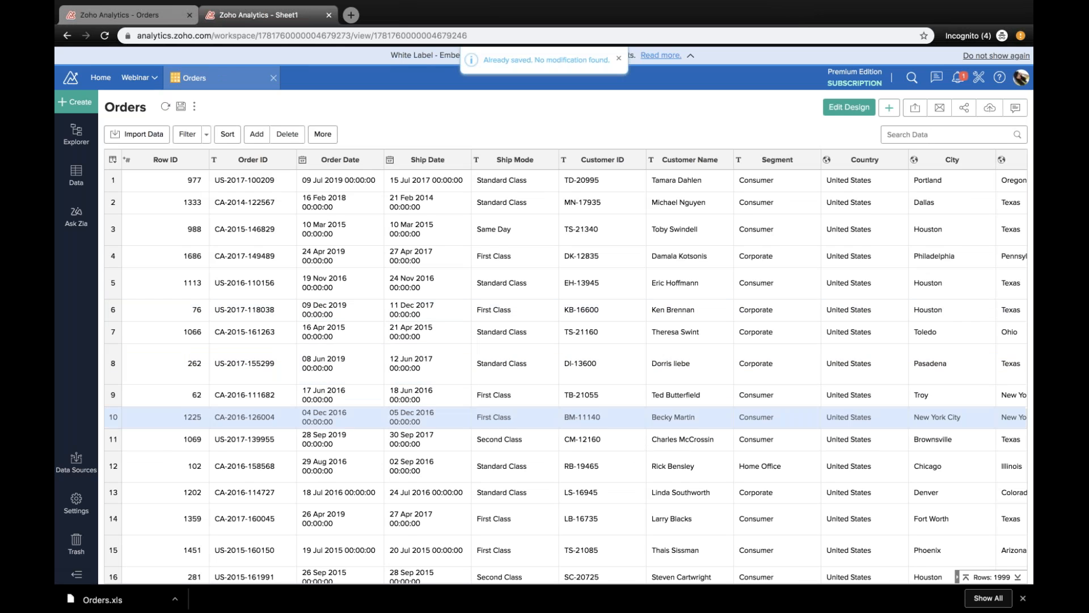
# Step: Examine the imported rows and columns of the Orders table
pyautogui.scroll(-4, 522, 431)
pyautogui.scroll(4, 624, 440)
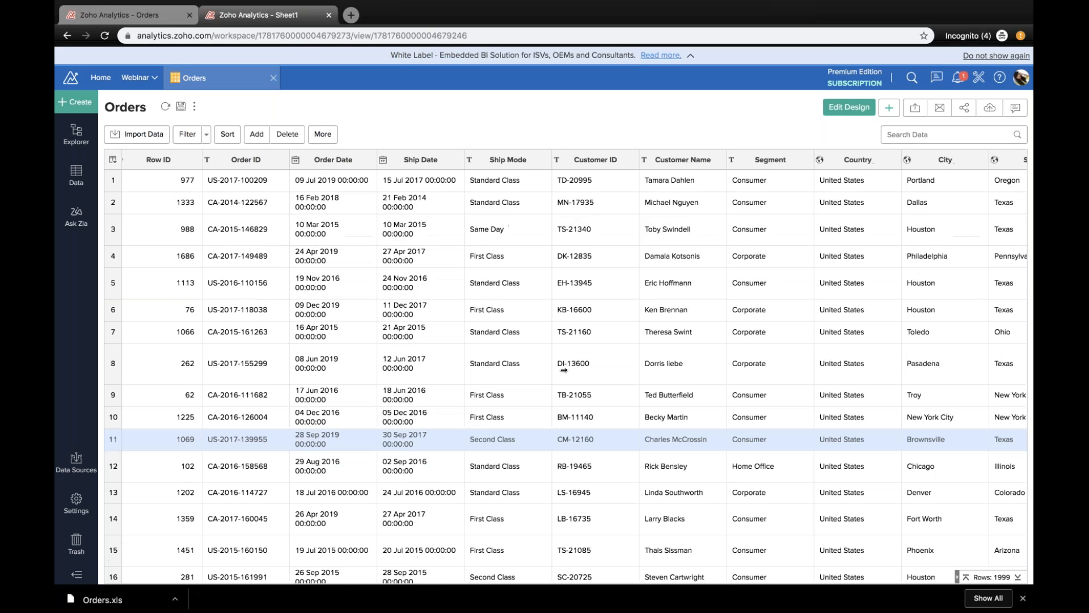
pyautogui.hscroll(10, 567, 363)
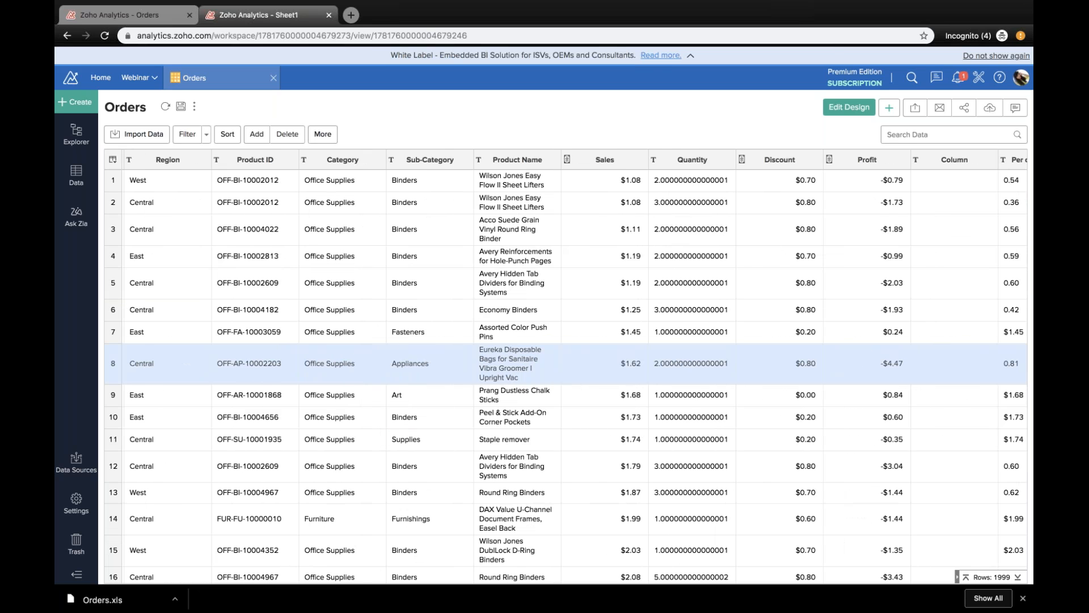
pyautogui.scroll(-1, 567, 366)
pyautogui.hscroll(-5, 567, 366)
pyautogui.hscroll(-10, 567, 366)
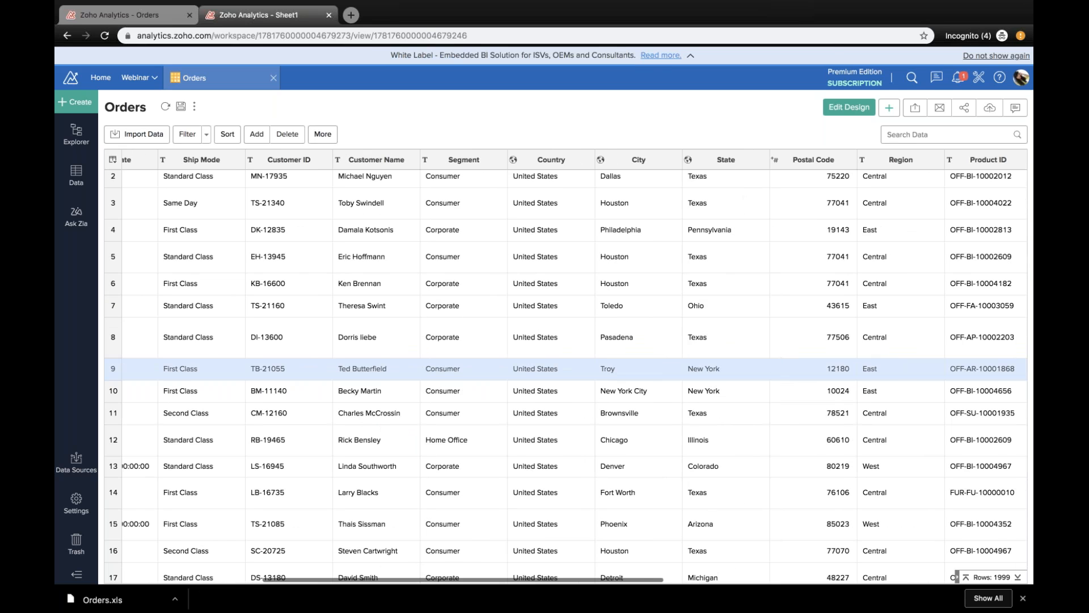
pyautogui.scroll(1, 568, 366)
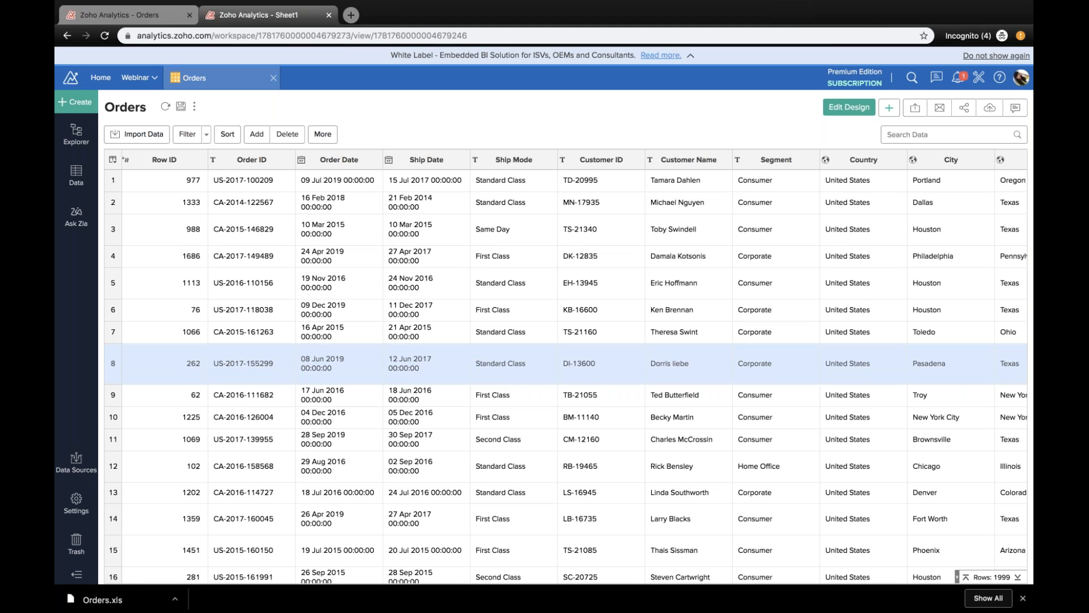
# Step: Review the remaining Orders columns through Per quantity price, then reopen the Orders table from the workspace explorer
pyautogui.hscroll(5, 567, 363)
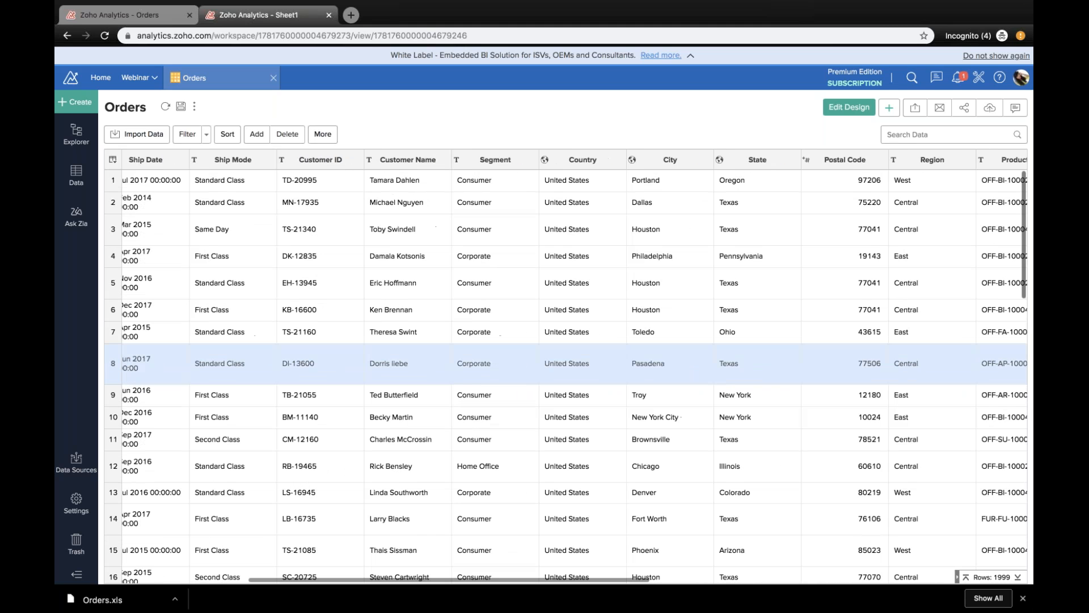
pyautogui.scroll(-1, 568, 366)
pyautogui.hscroll(-2, 568, 366)
pyautogui.hscroll(10, 568, 366)
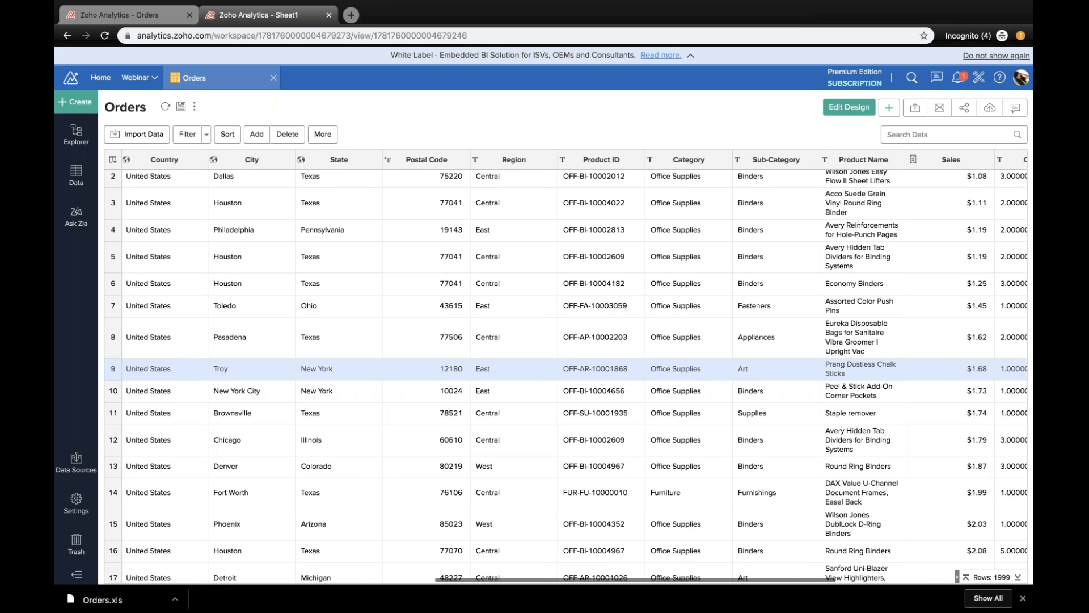
pyautogui.scroll(1, 567, 366)
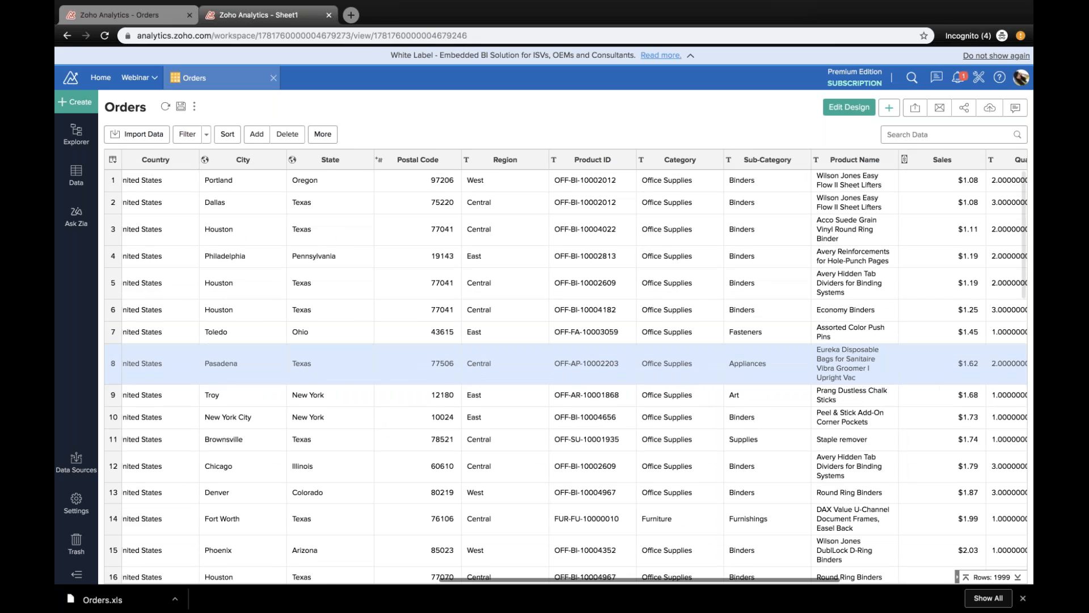
pyautogui.hscroll(6, 567, 365)
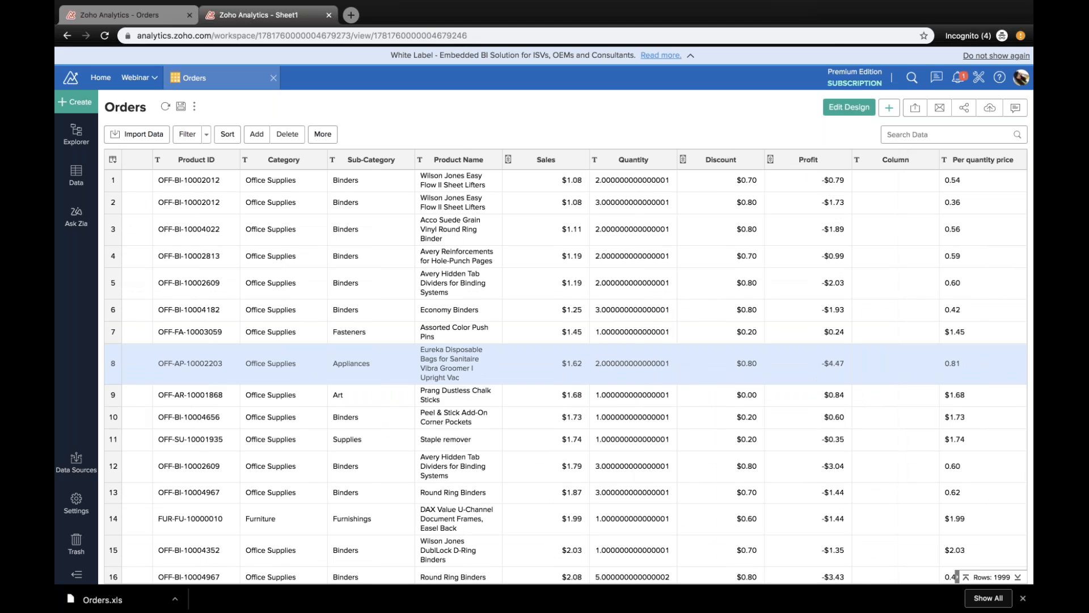
pyautogui.click(76, 134)
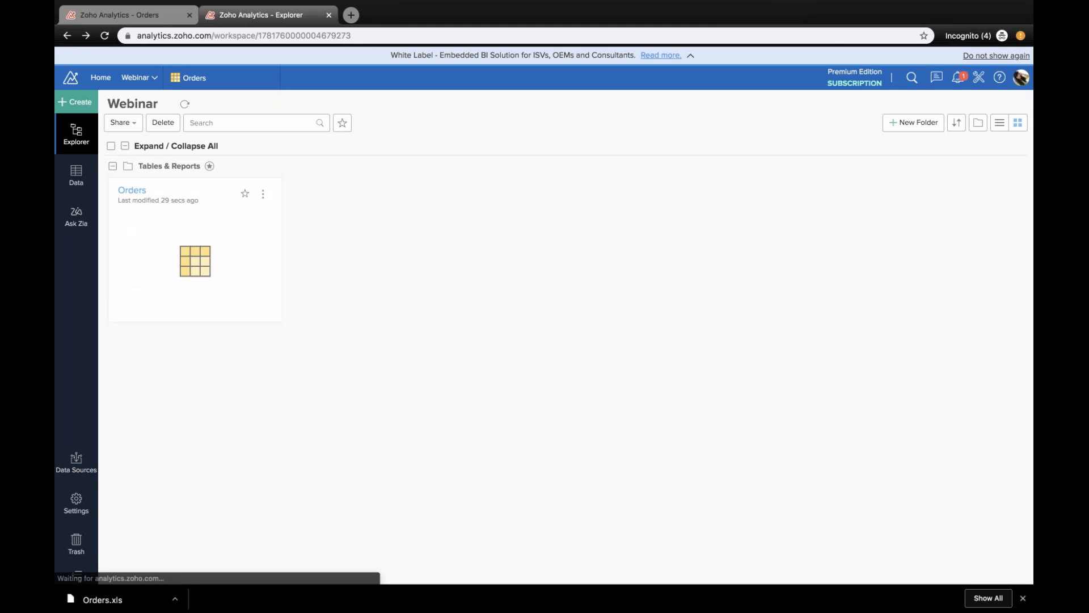
pyautogui.click(126, 191)
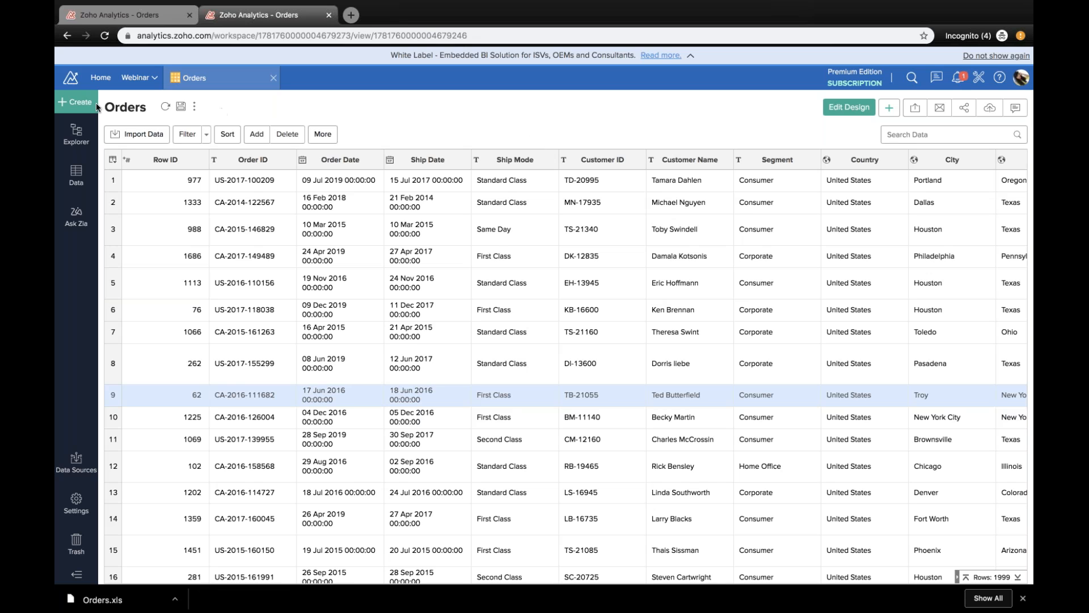
# Step: Start a new table import from a local file in the Webinar workspace and choose People.csv from Downloads
pyautogui.click(76, 134)
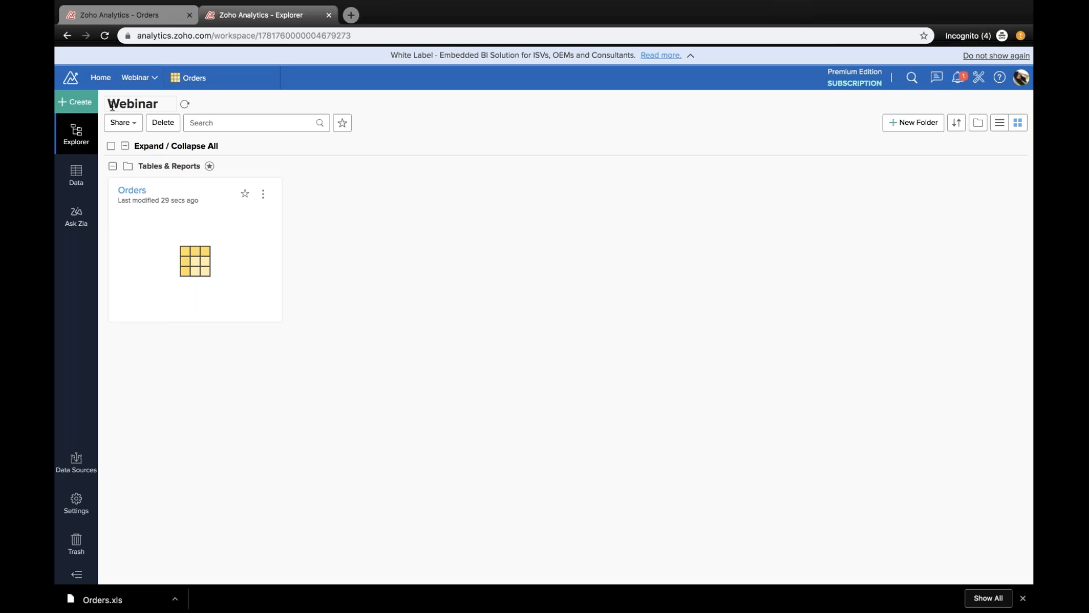
pyautogui.click(75, 102)
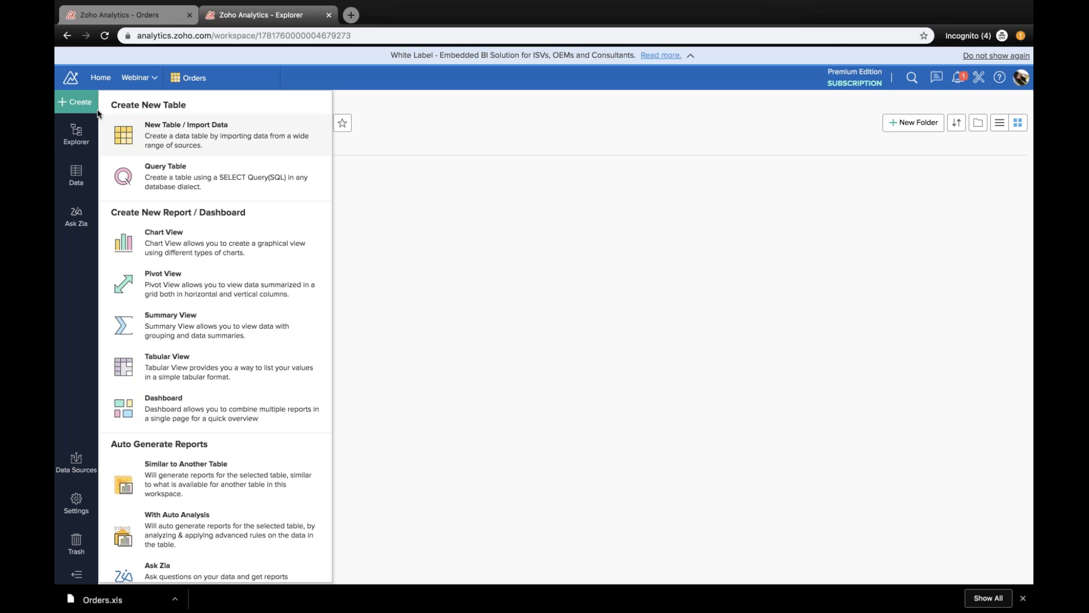
pyautogui.click(177, 140)
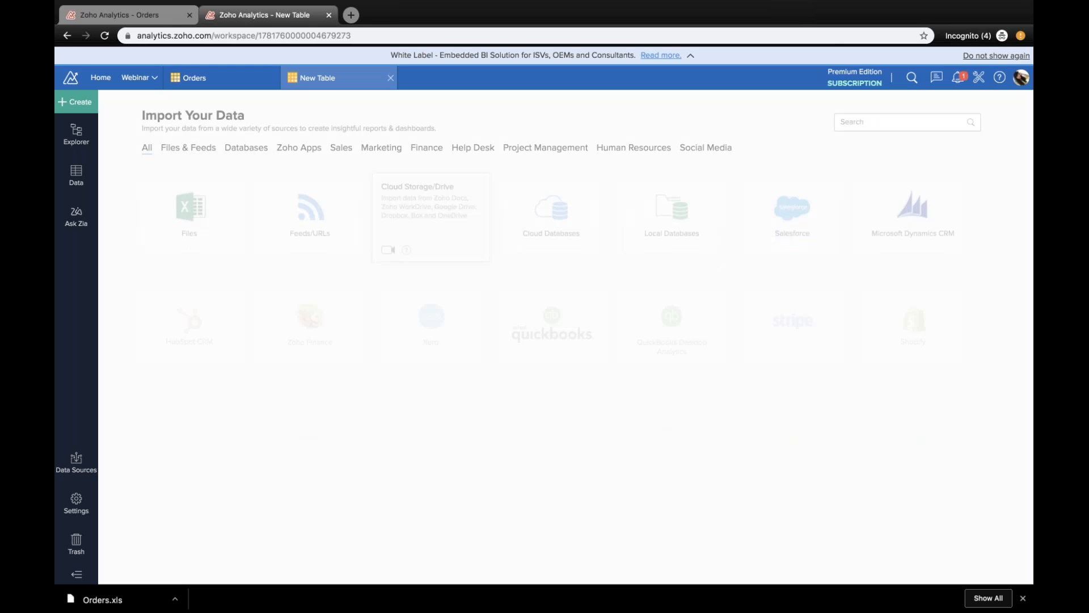
pyautogui.click(221, 214)
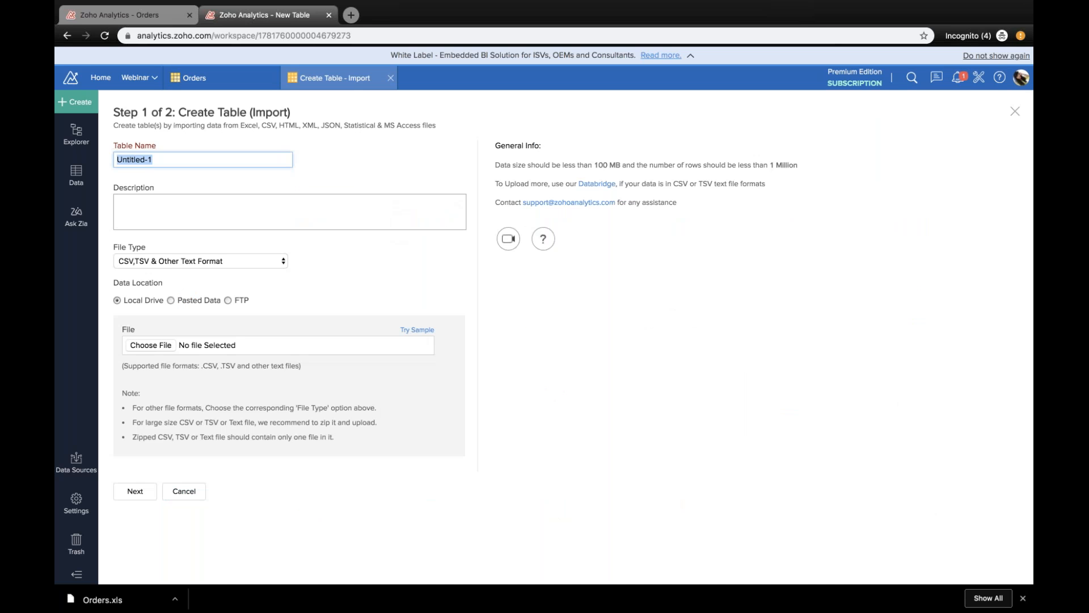
pyautogui.click(135, 345)
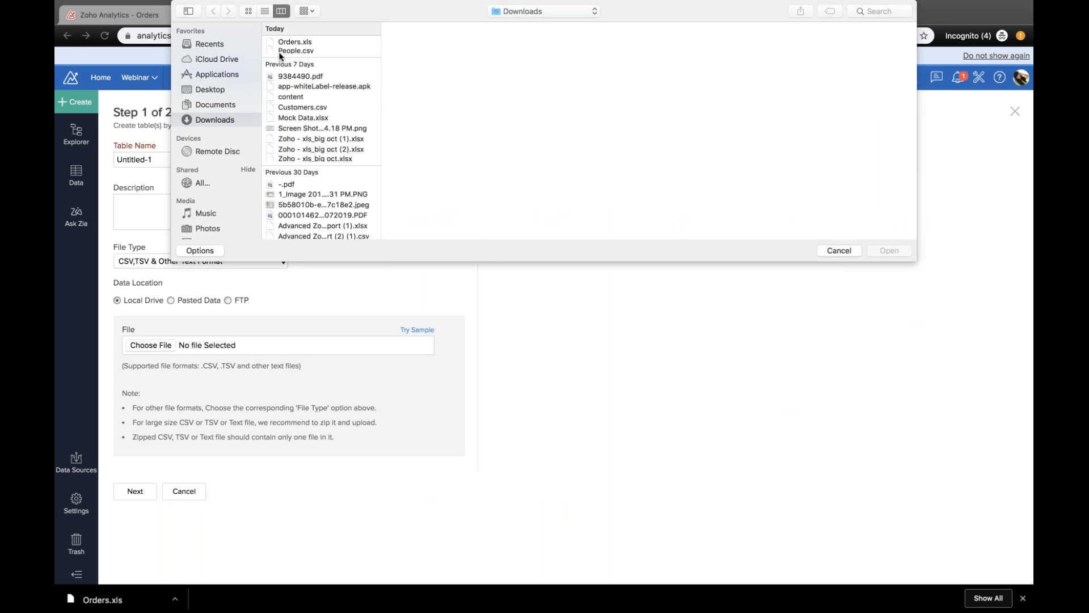
pyautogui.click(290, 51)
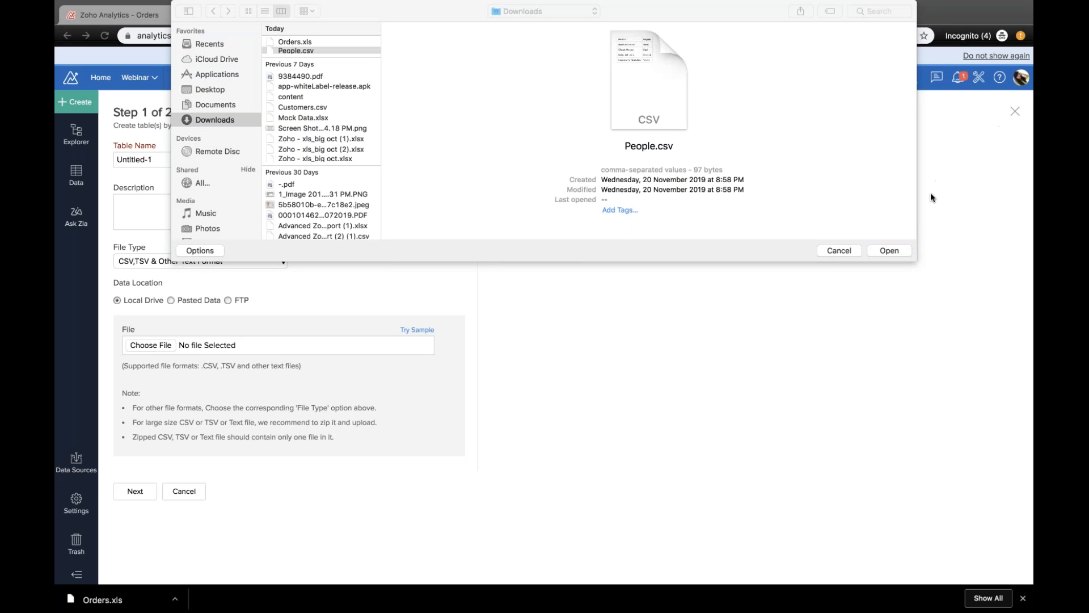
pyautogui.click(887, 250)
# Step: Continue the import, name the table Region, create it and close the import summary
pyautogui.click(149, 498)
pyautogui.doubleClick(170, 159)
pyautogui.tripleClick(171, 158)
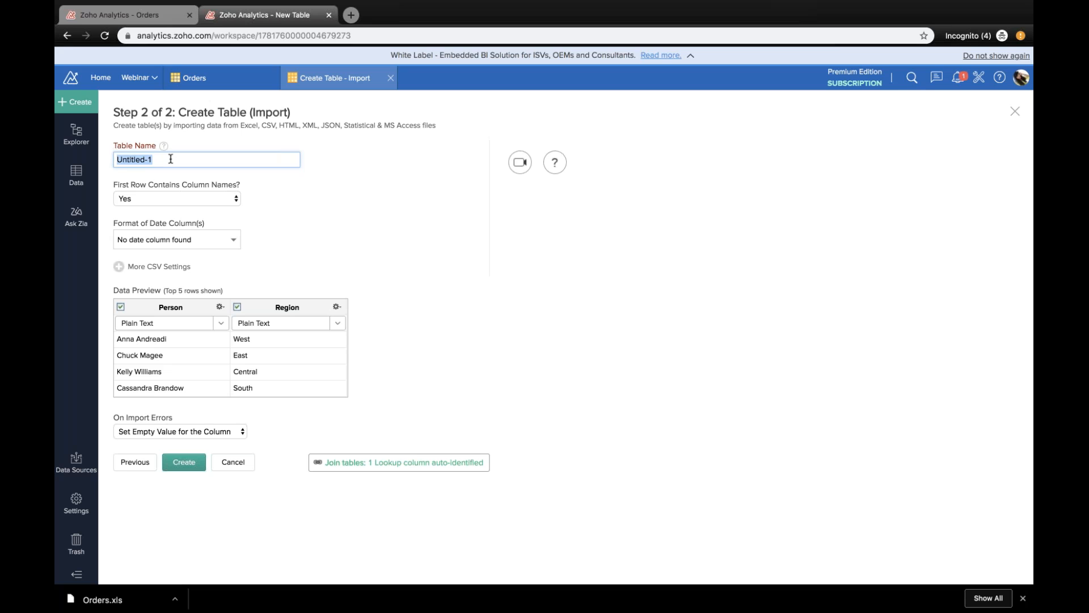
pyautogui.write('Region')
pyautogui.click(179, 463)
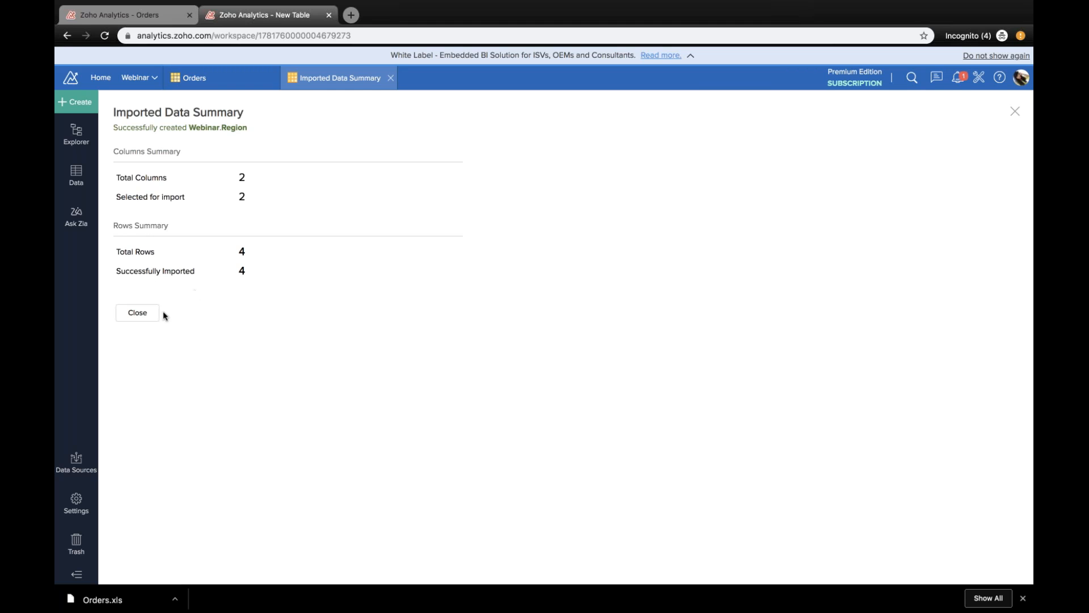
pyautogui.click(138, 312)
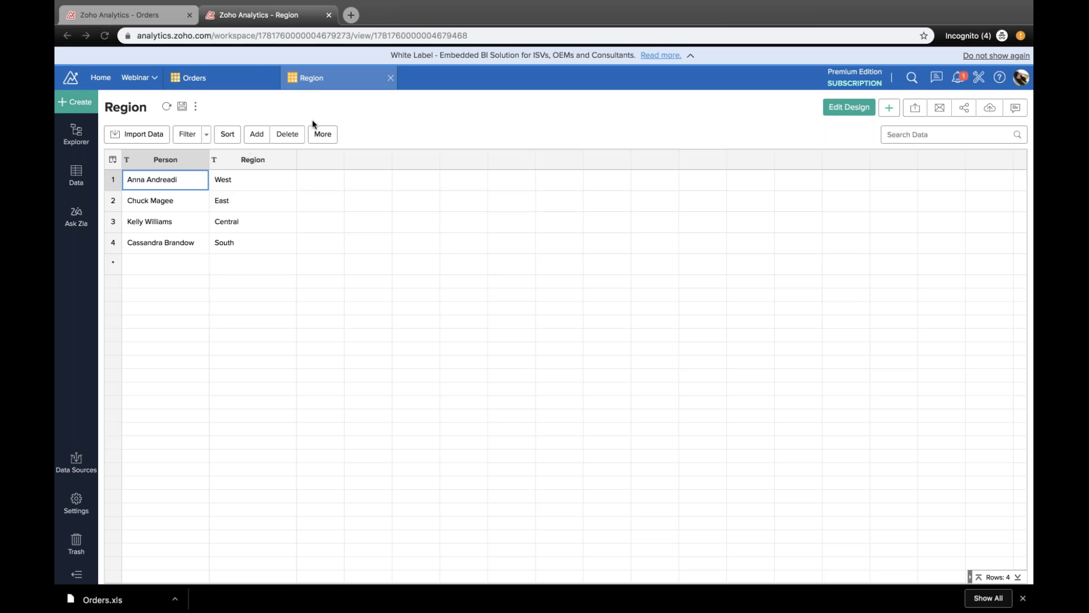
pyautogui.click(433, 107)
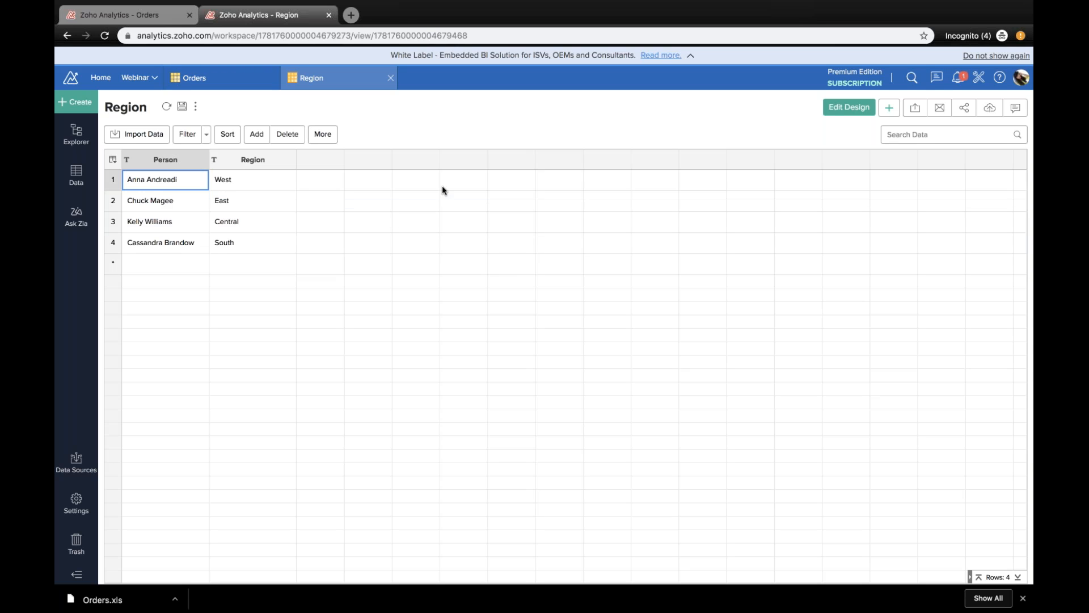
# Step: Locate the Region column in the Orders table
pyautogui.click(207, 82)
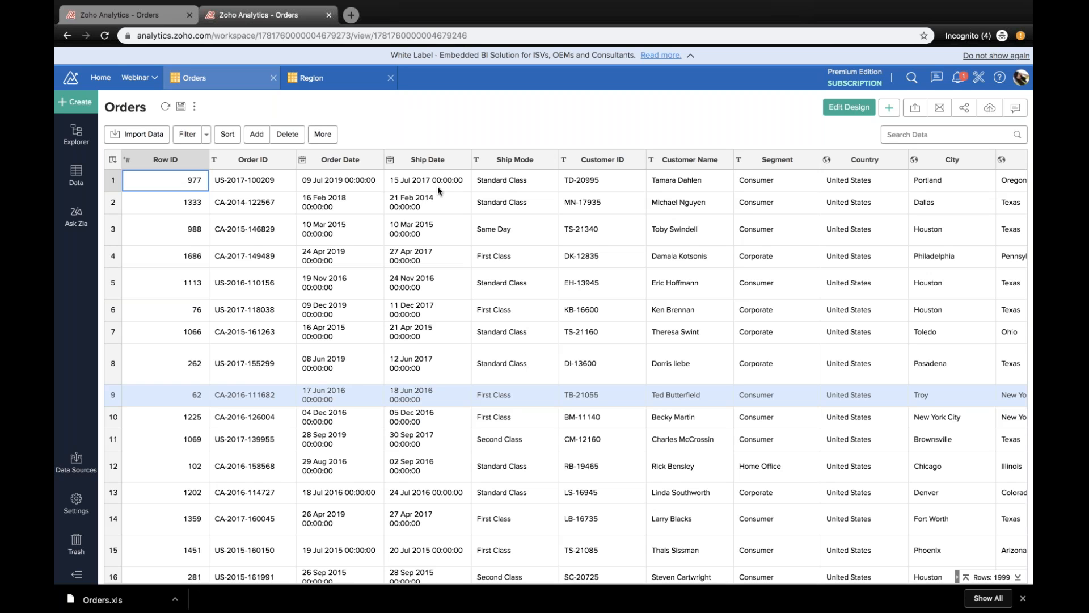
pyautogui.hscroll(5, 437, 186)
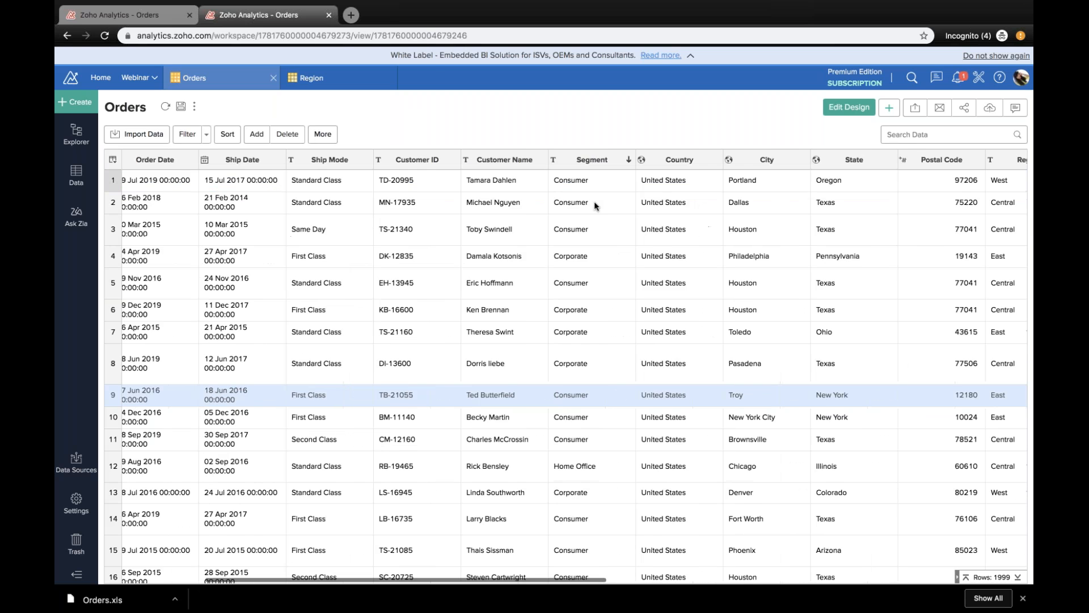
pyautogui.hscroll(8, 594, 201)
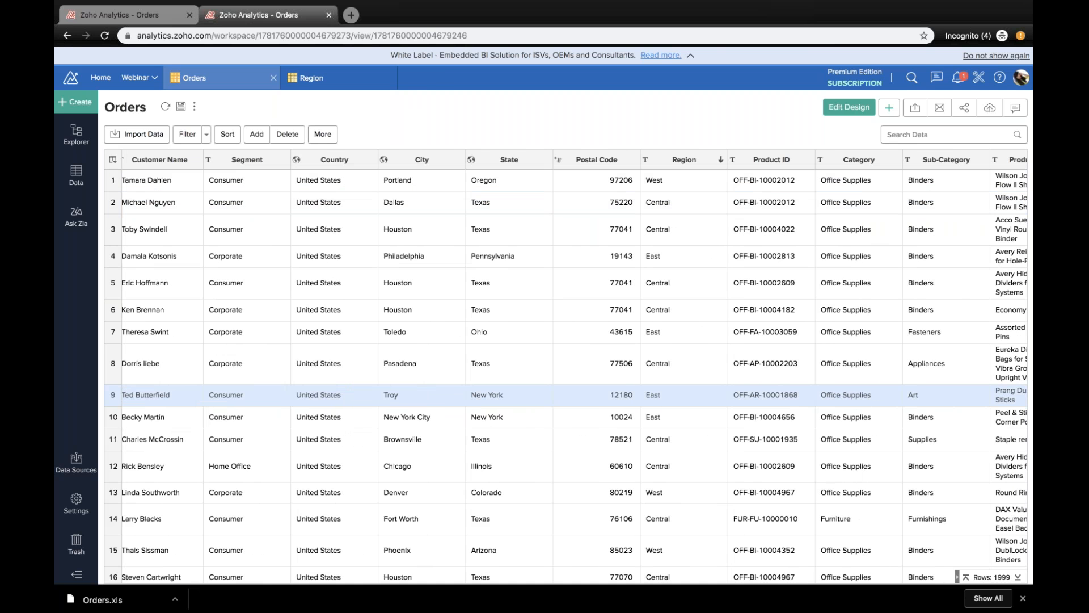
# Step: Change the Region column of the Region table to a lookup column linked to Region in the Orders table
pyautogui.click(291, 81)
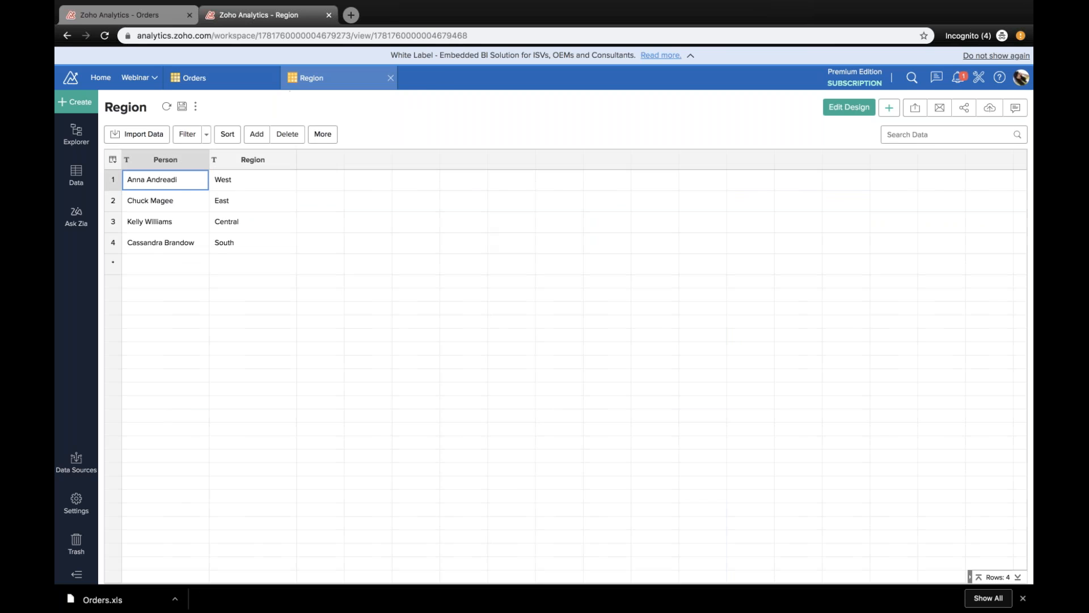
pyautogui.click(253, 160)
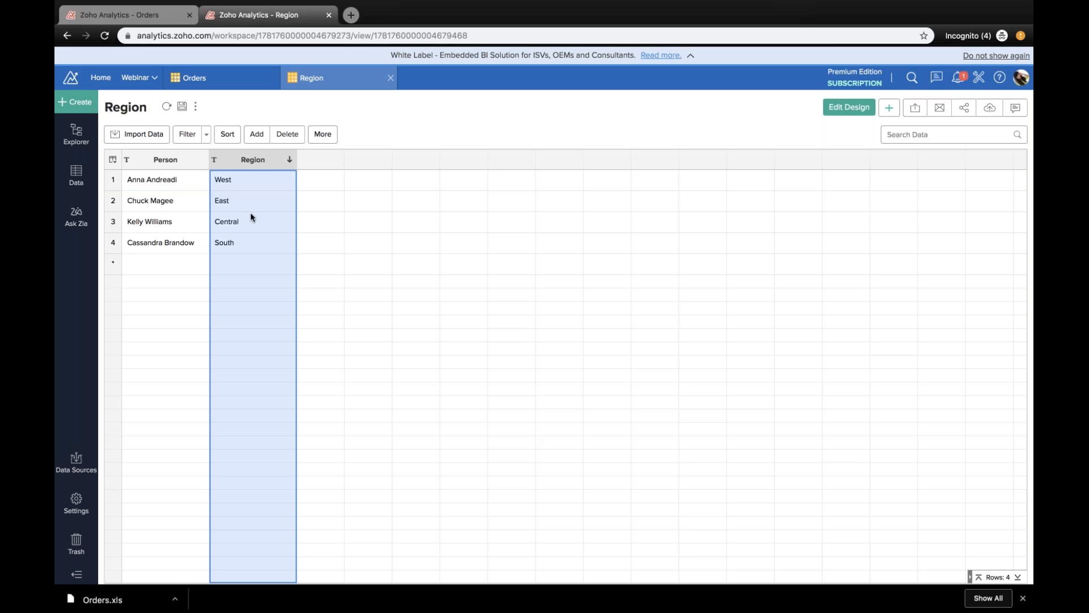
pyautogui.click(324, 137)
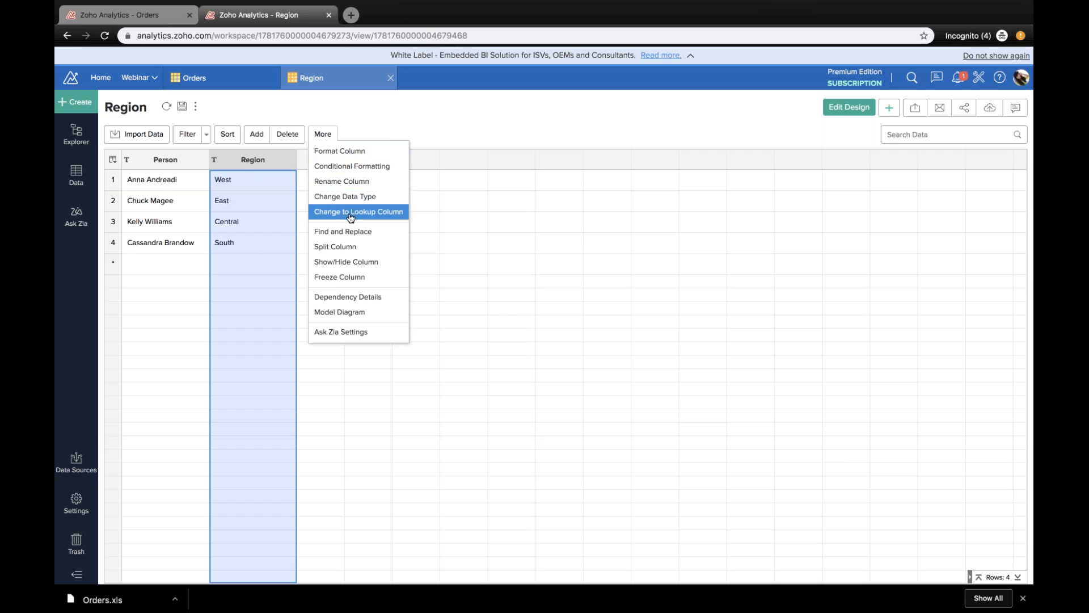
pyautogui.click(350, 218)
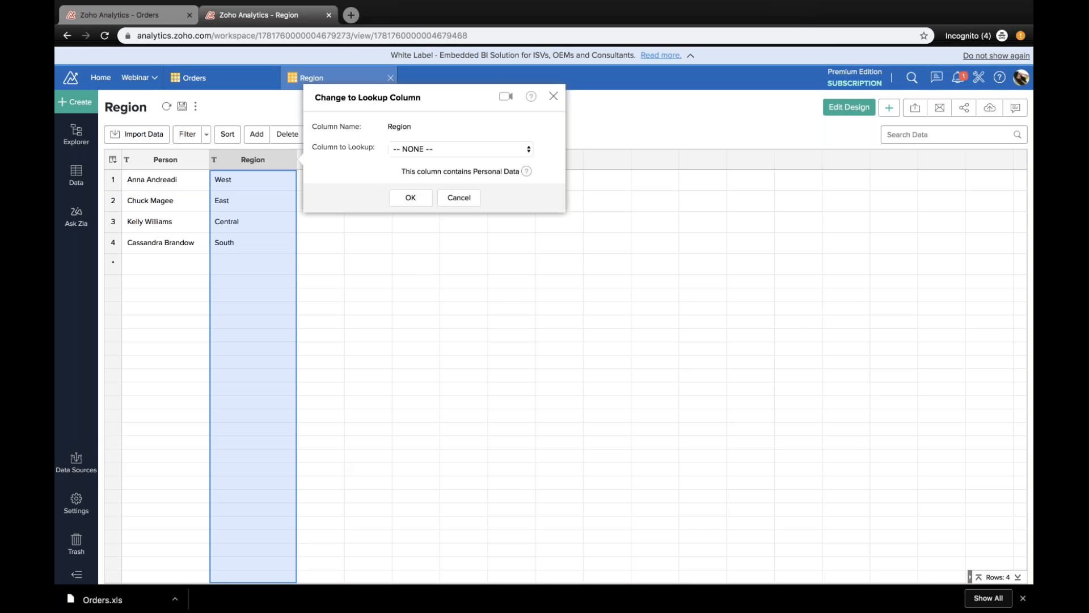
pyautogui.click(445, 149)
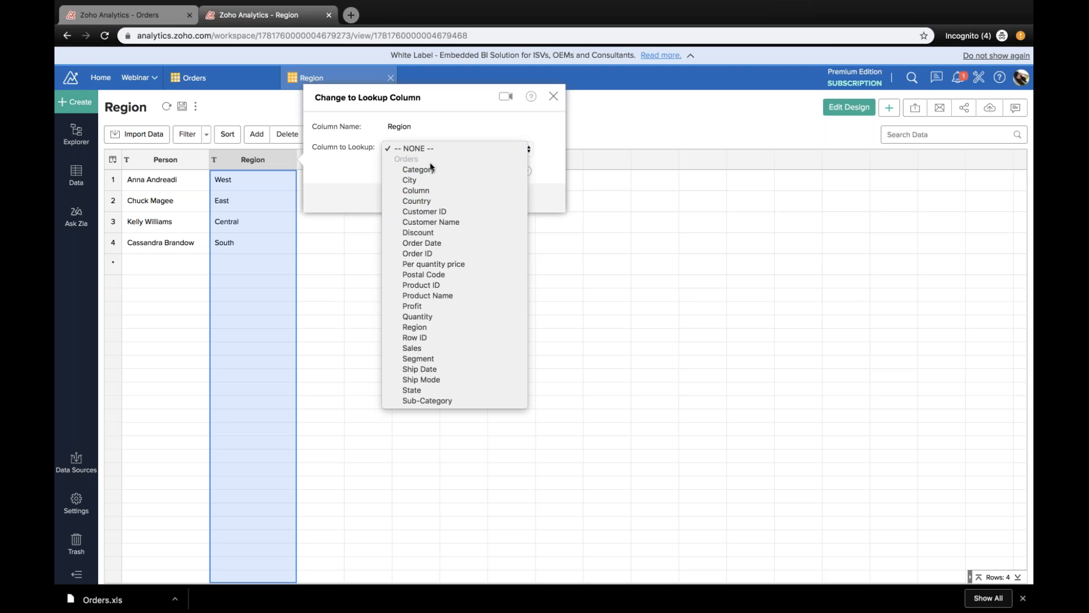
pyautogui.click(431, 326)
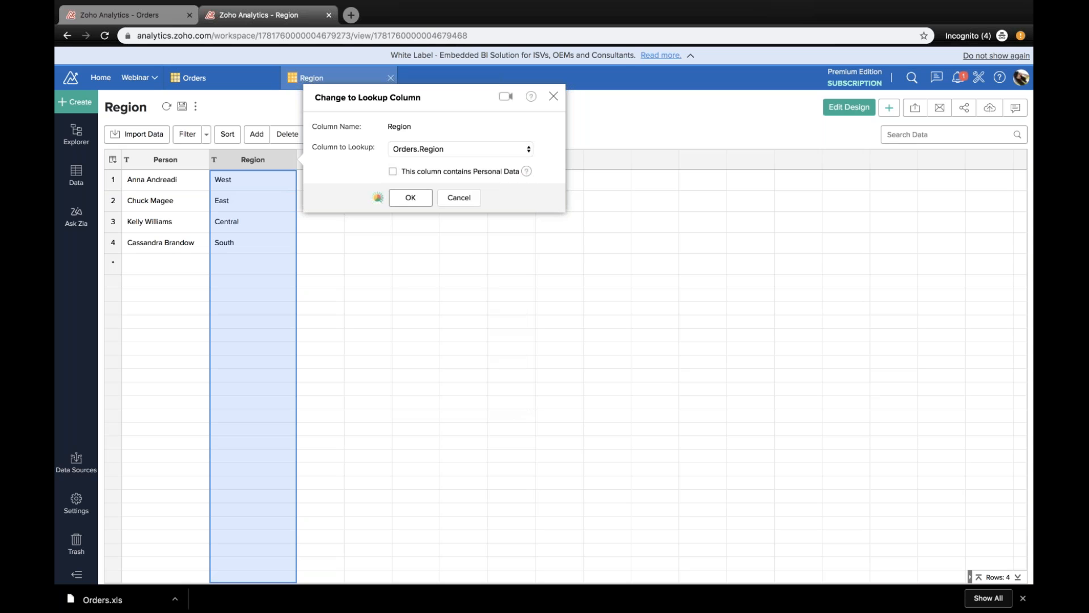
# Step: View the model diagram of the Orders table to check its relation with Region, then return to the data
pyautogui.click(244, 79)
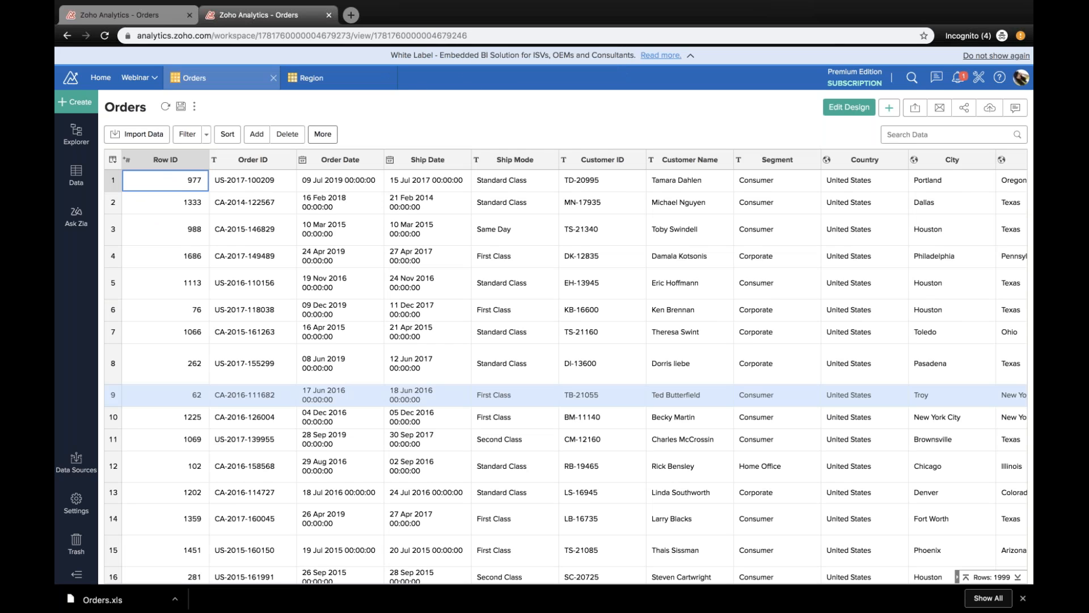
pyautogui.click(322, 134)
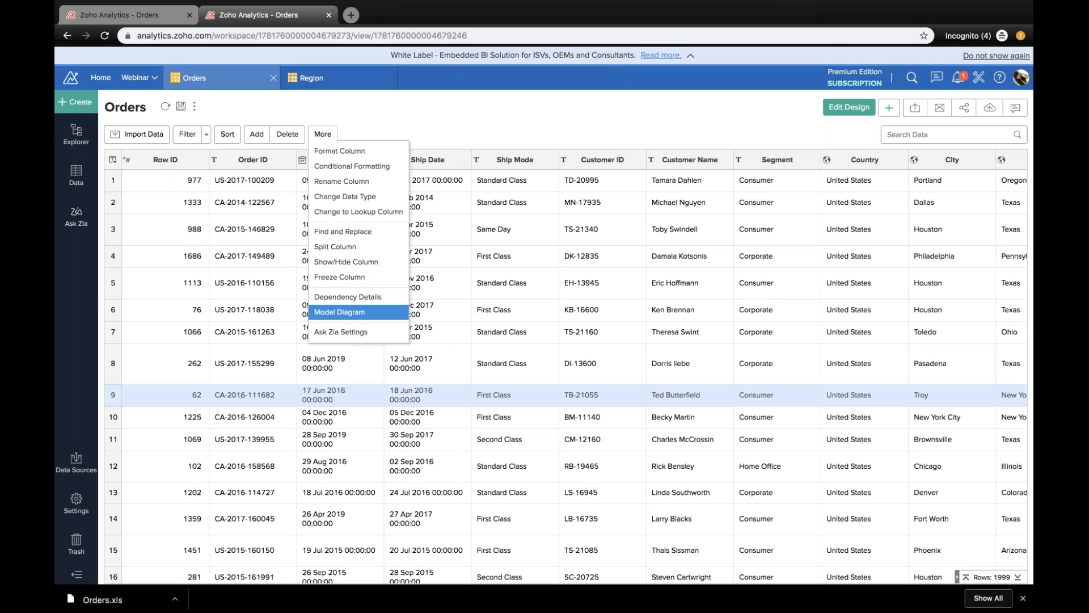
pyautogui.click(340, 309)
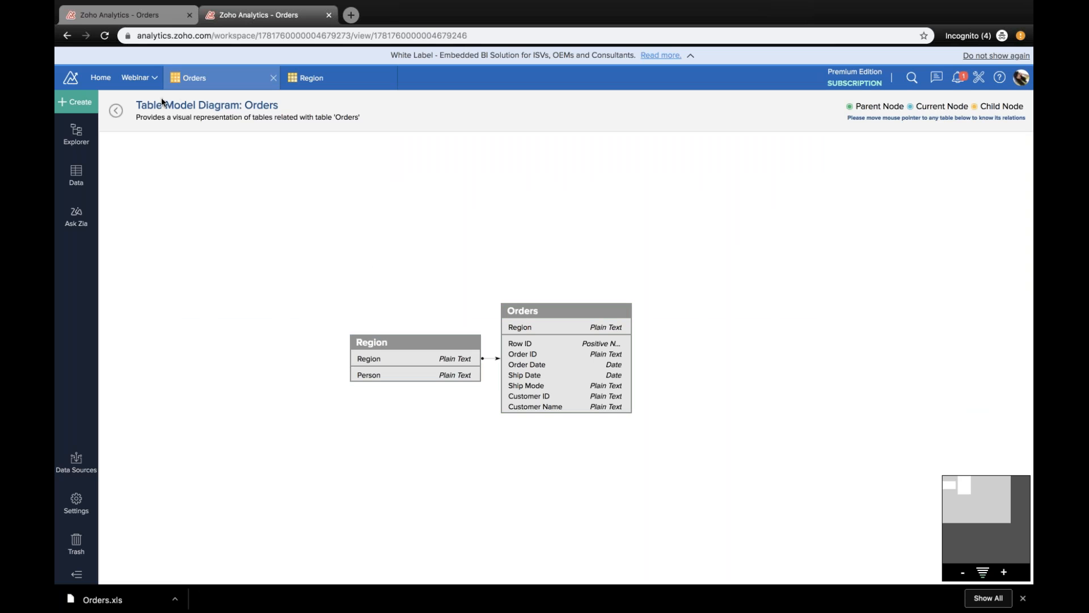
pyautogui.click(115, 110)
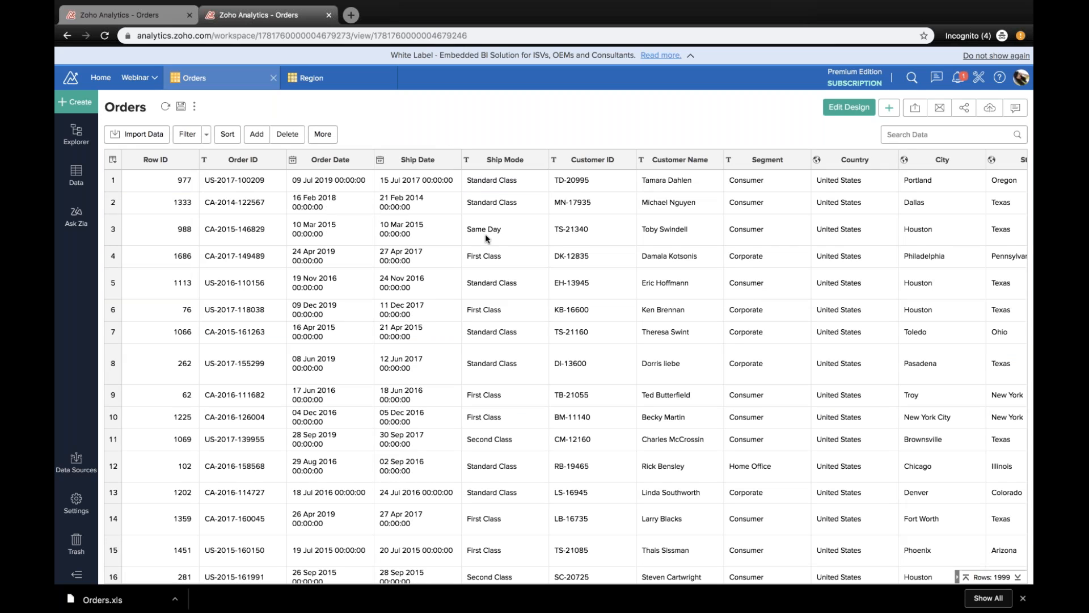
# Step: Look through the columns of the Orders table, from Row ID across to Per quantity price
pyautogui.hscroll(1, 485, 237)
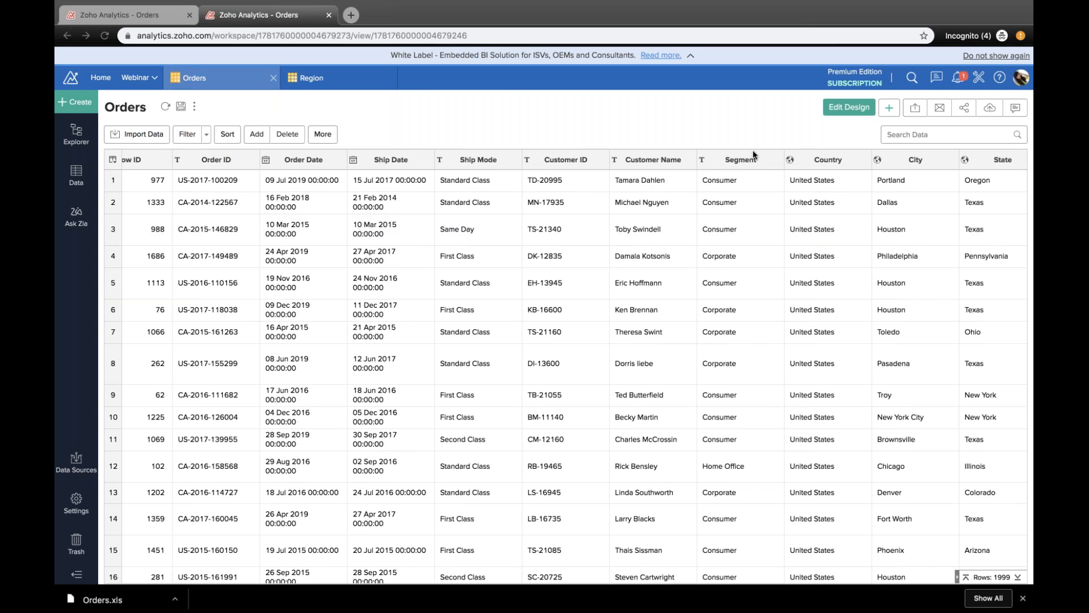
pyautogui.hscroll(5, 653, 267)
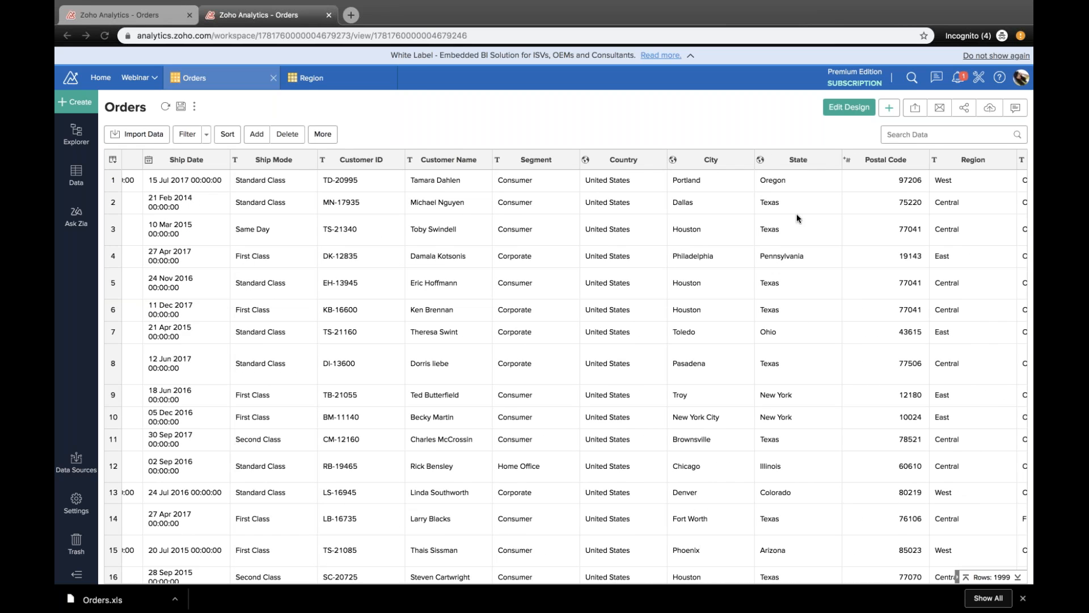
pyautogui.scroll(-1, 641, 276)
pyautogui.hscroll(5, 641, 276)
pyautogui.scroll(1, 641, 276)
pyautogui.hscroll(7, 641, 277)
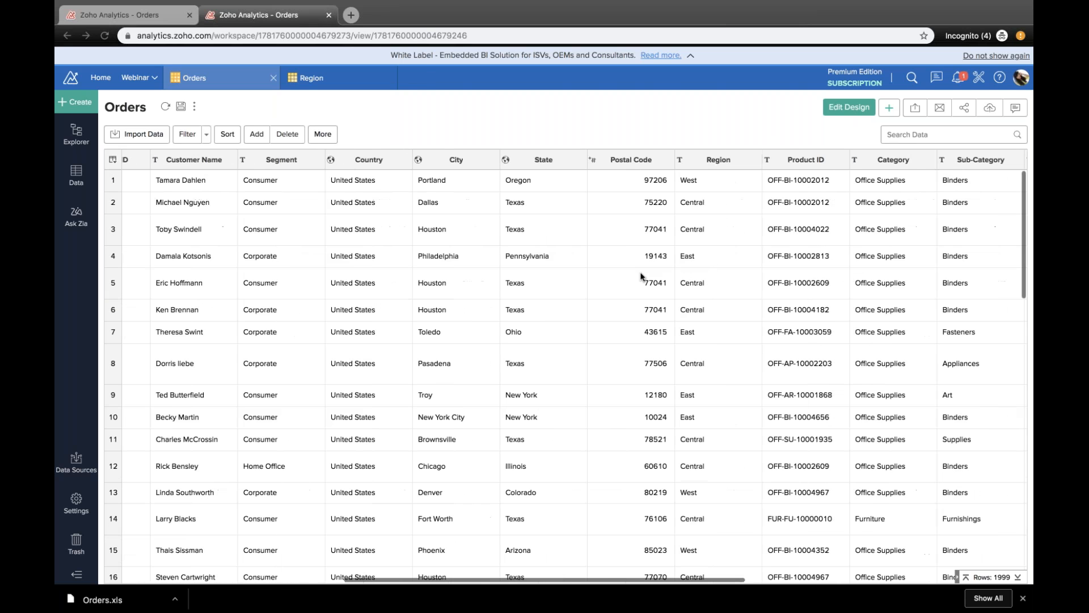
pyautogui.hscroll(8, 641, 276)
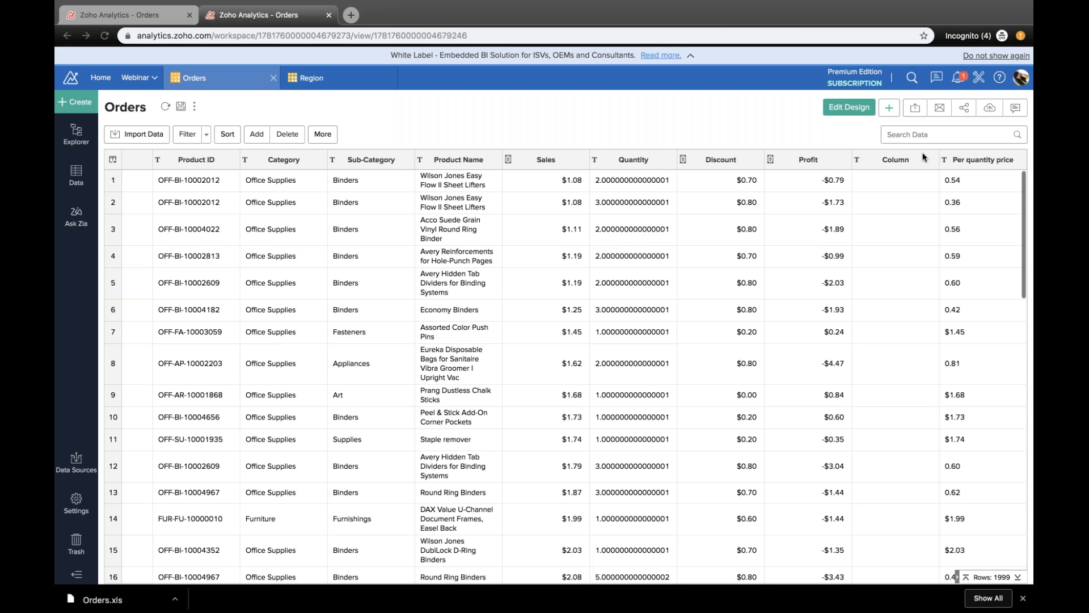
# Step: Start a new formula column in the Orders table and look over the columns available for its formula
pyautogui.click(559, 155)
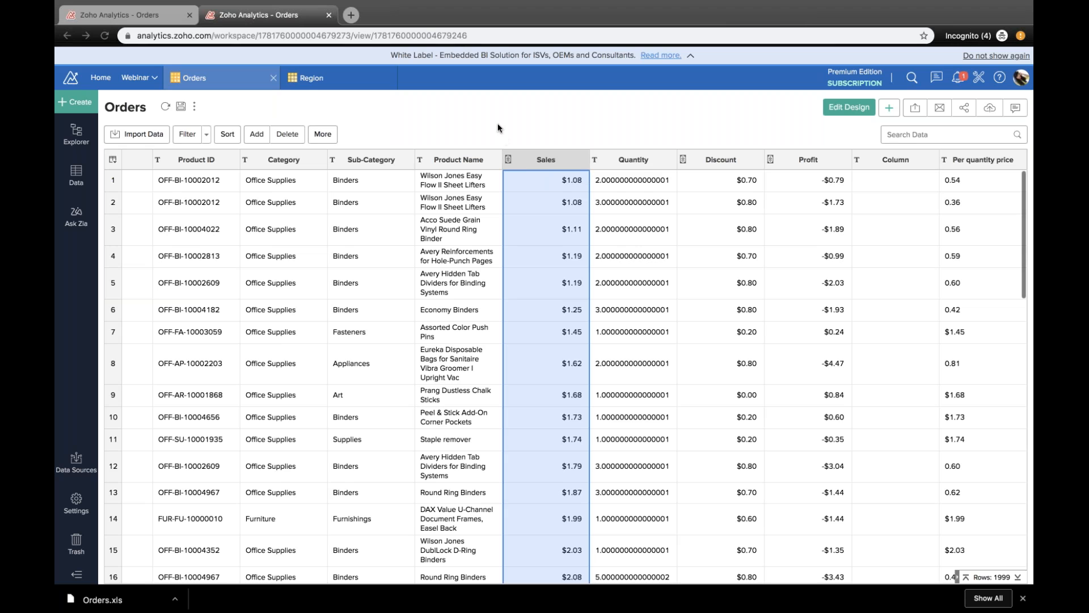
pyautogui.click(260, 135)
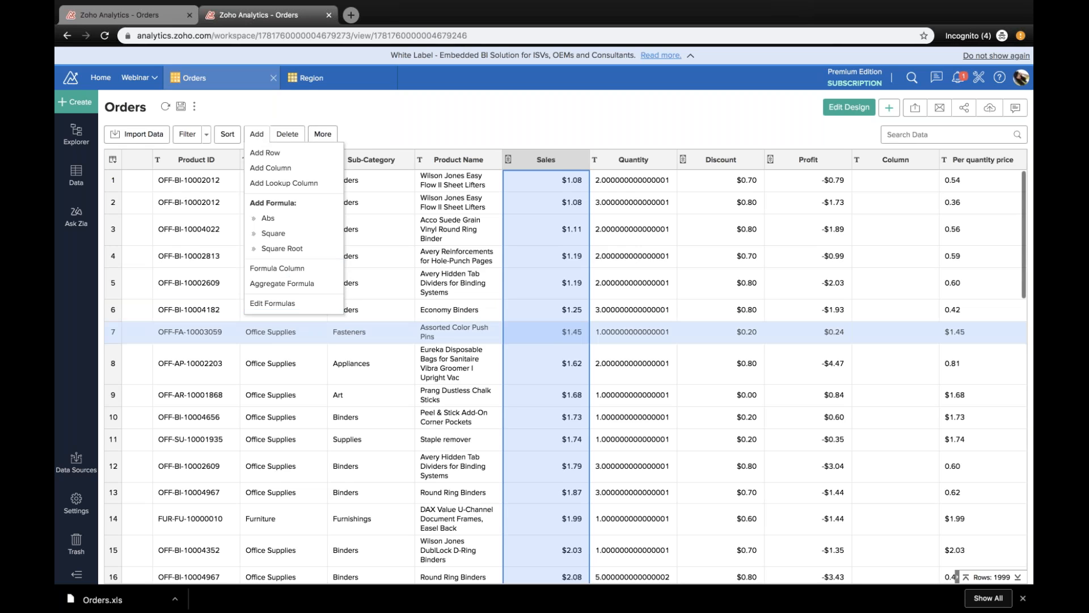
pyautogui.click(285, 270)
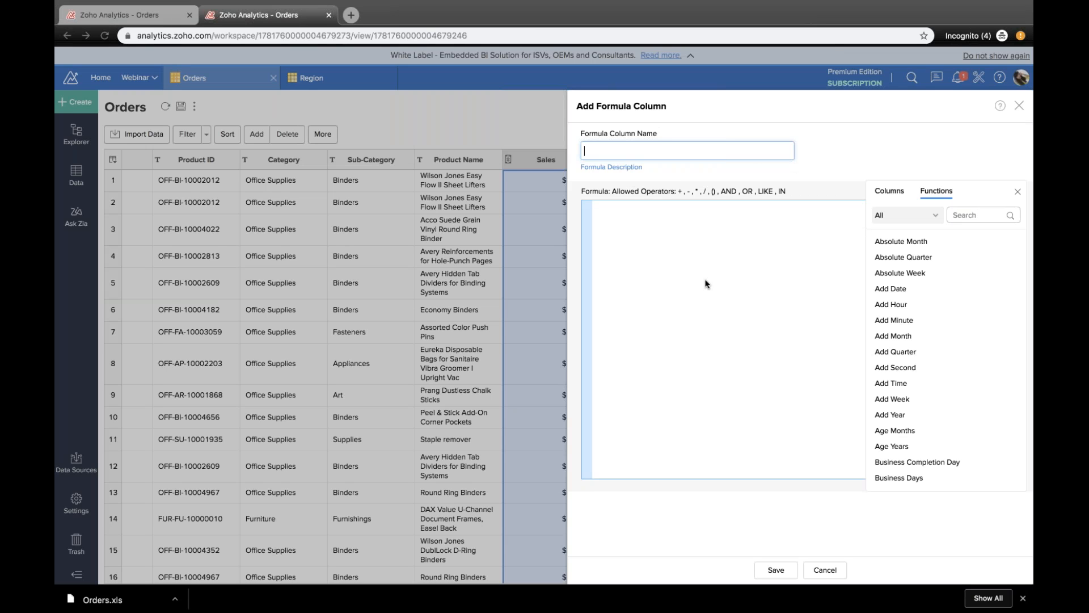
pyautogui.click(894, 194)
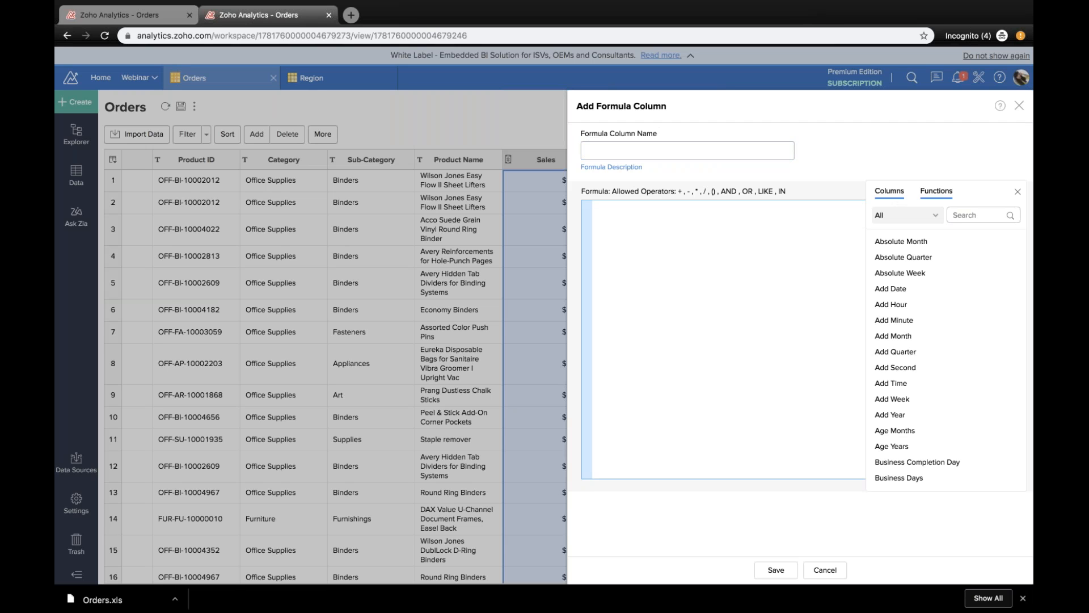
pyautogui.click(931, 197)
pyautogui.click(890, 191)
pyautogui.scroll(-2, 930, 429)
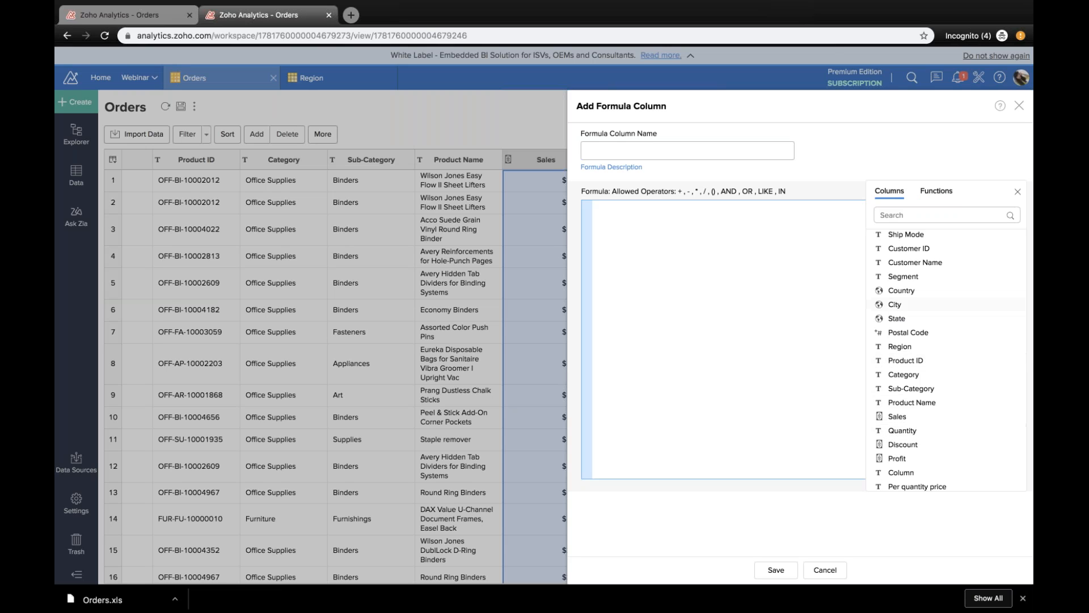
# Step: Browse the list of all functions available for the formula column
pyautogui.click(936, 191)
pyautogui.scroll(-1, 933, 320)
pyautogui.scroll(-15, 933, 320)
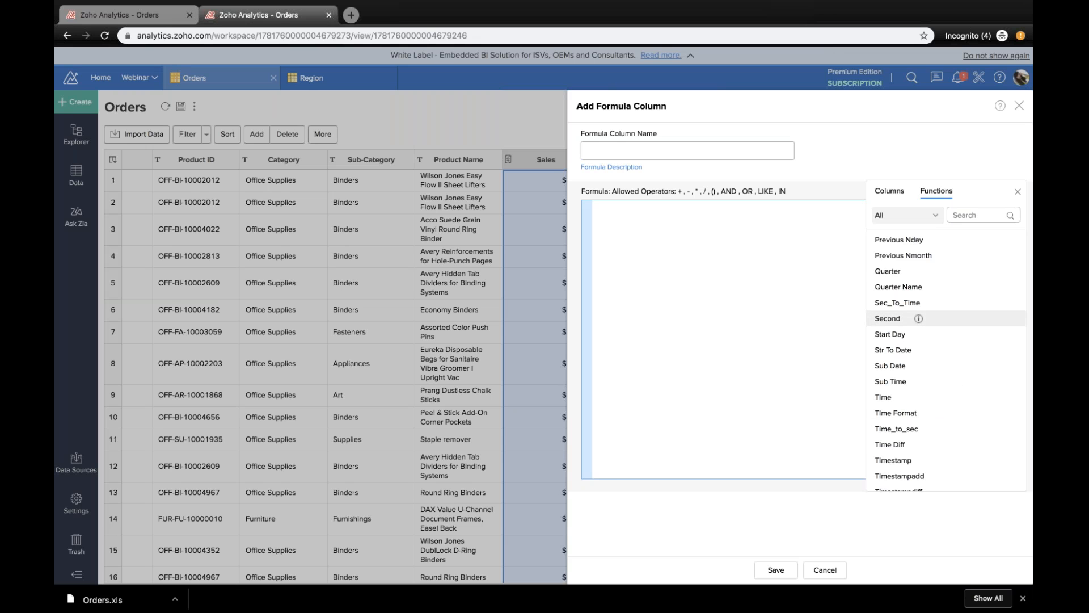
pyautogui.scroll(-5, 938, 380)
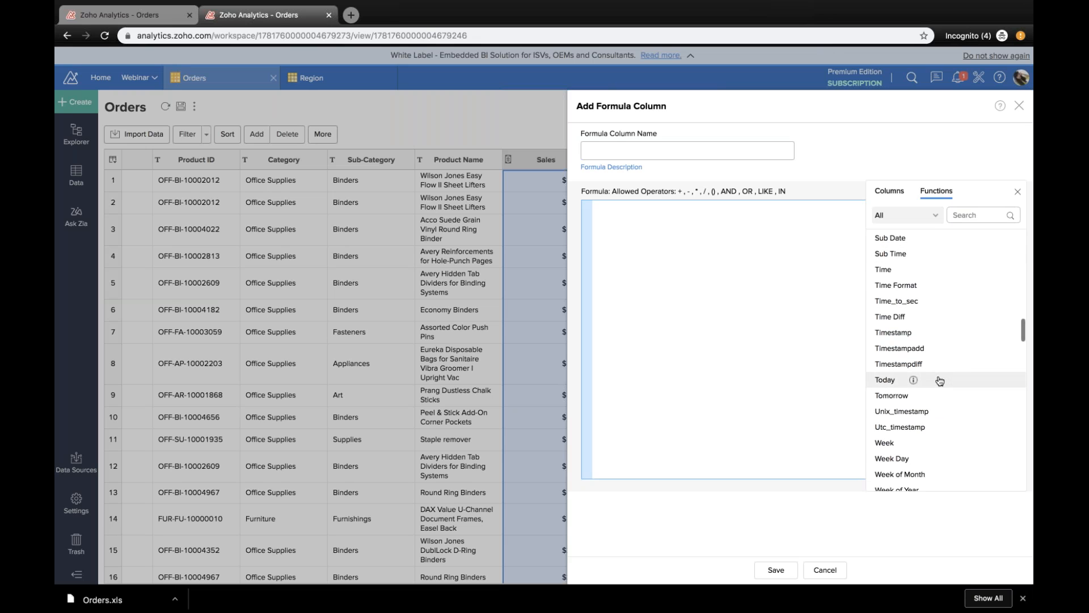
pyautogui.scroll(6, 939, 380)
pyautogui.scroll(8, 936, 309)
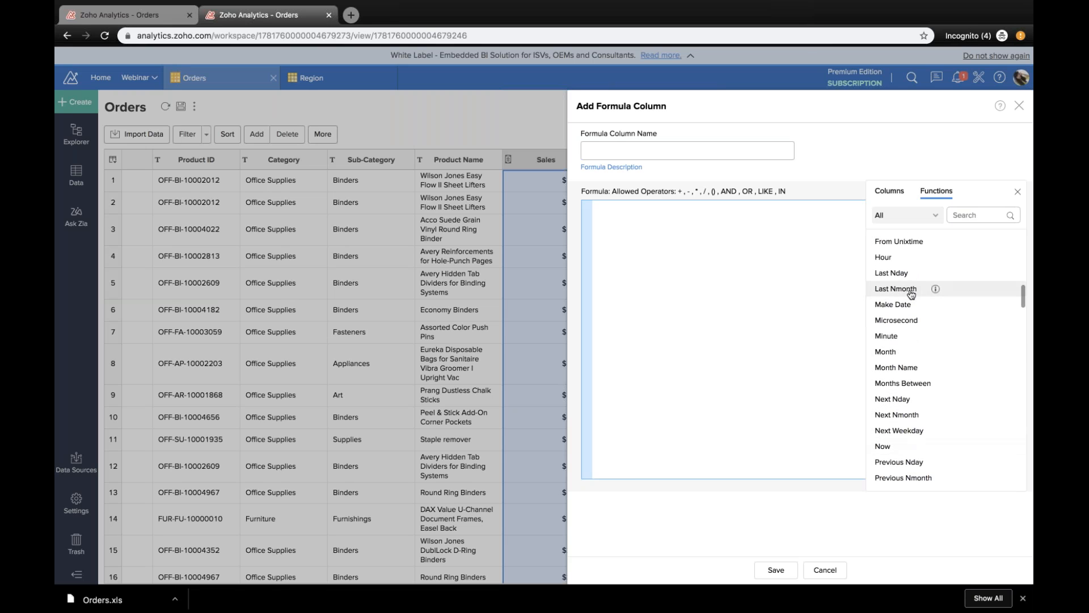
pyautogui.scroll(2, 911, 294)
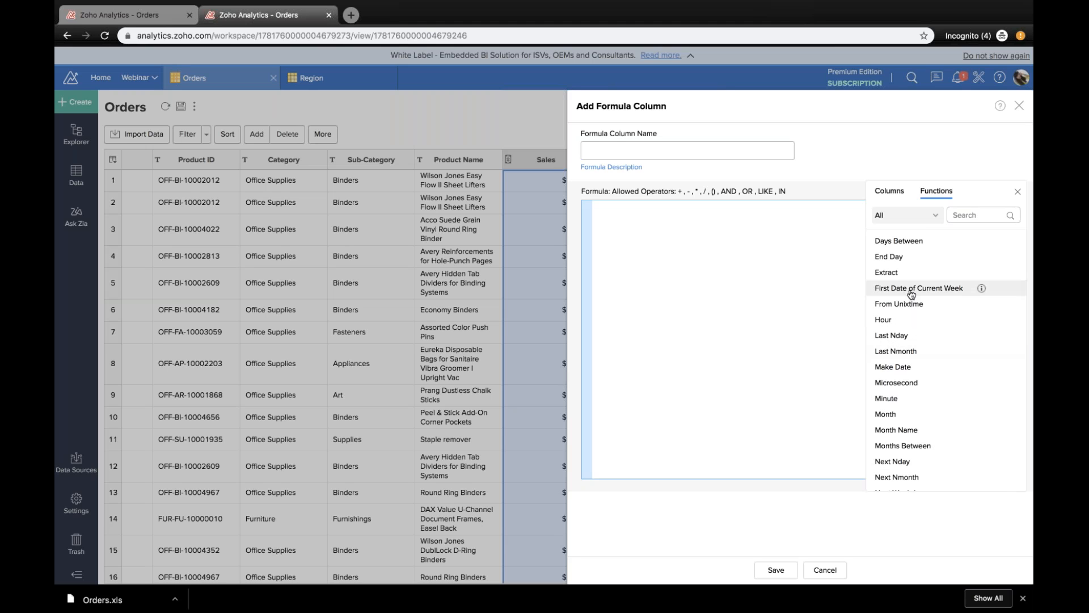
pyautogui.scroll(15, 910, 293)
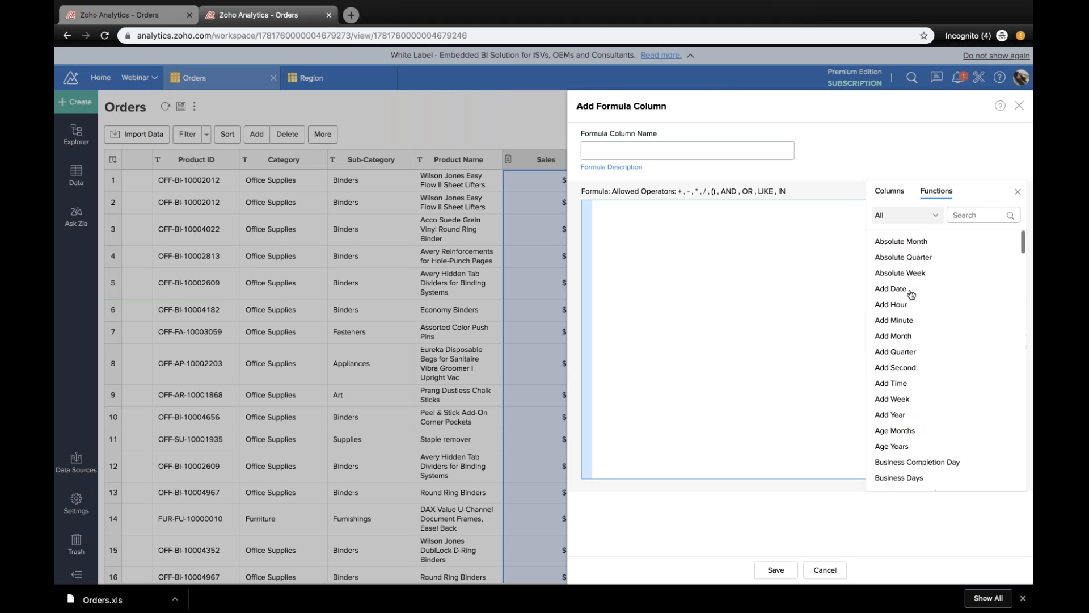
# Step: Insert the Date & Time Diff function into the formula and read its parameter description
pyautogui.scroll(-13, 930, 397)
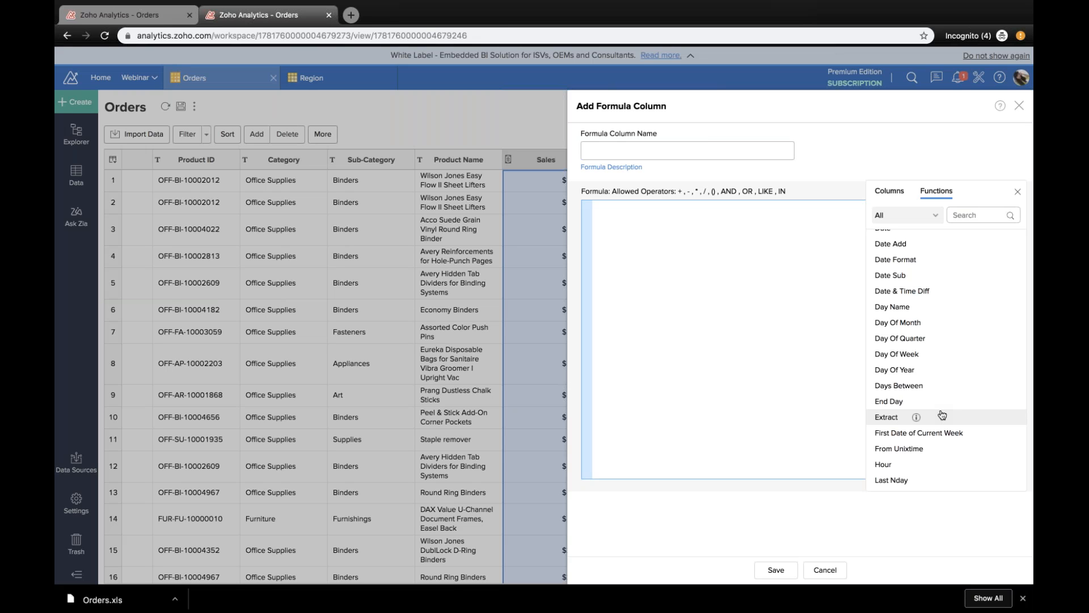
pyautogui.doubleClick(927, 296)
pyautogui.moveTo(948, 295)
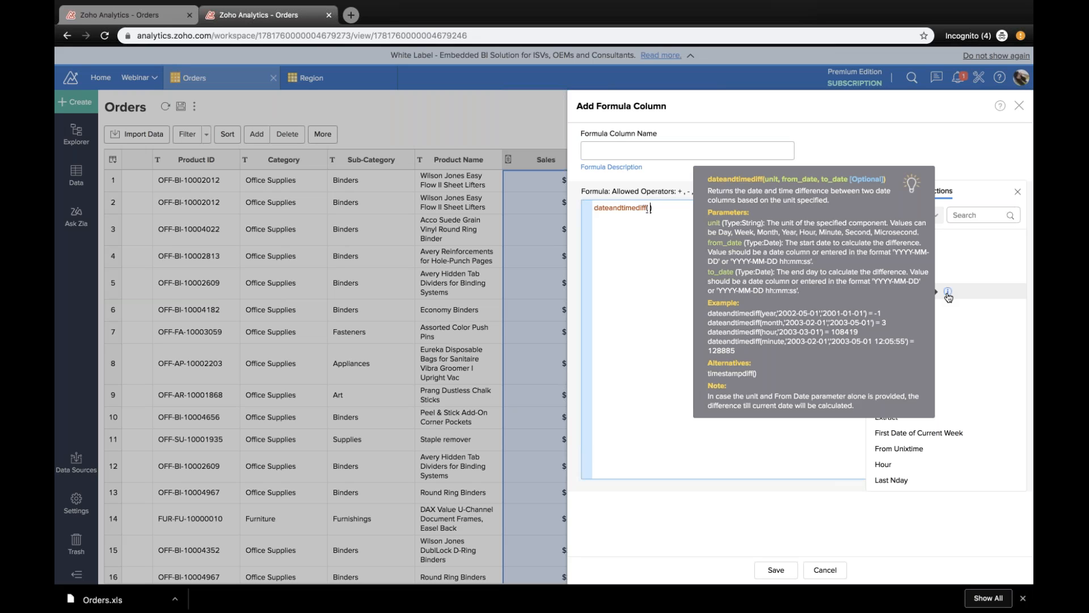
pyautogui.click(900, 189)
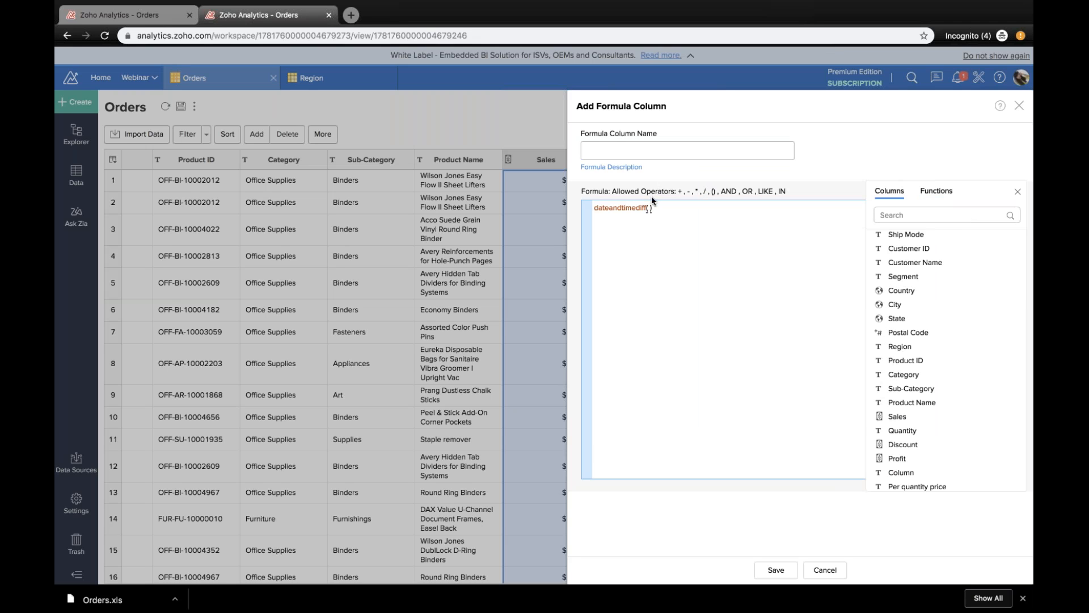
pyautogui.click(936, 190)
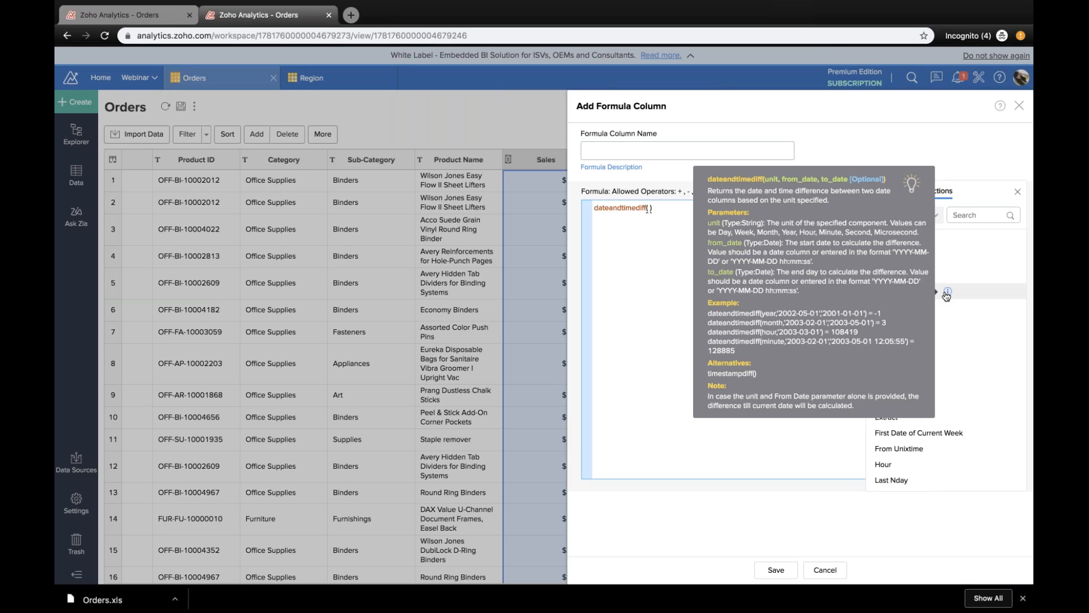
# Step: Add the Ship Date and Order Date columns, separated by a comma, as arguments of the dateandtimediff function
pyautogui.click(889, 190)
pyautogui.scroll(2, 910, 295)
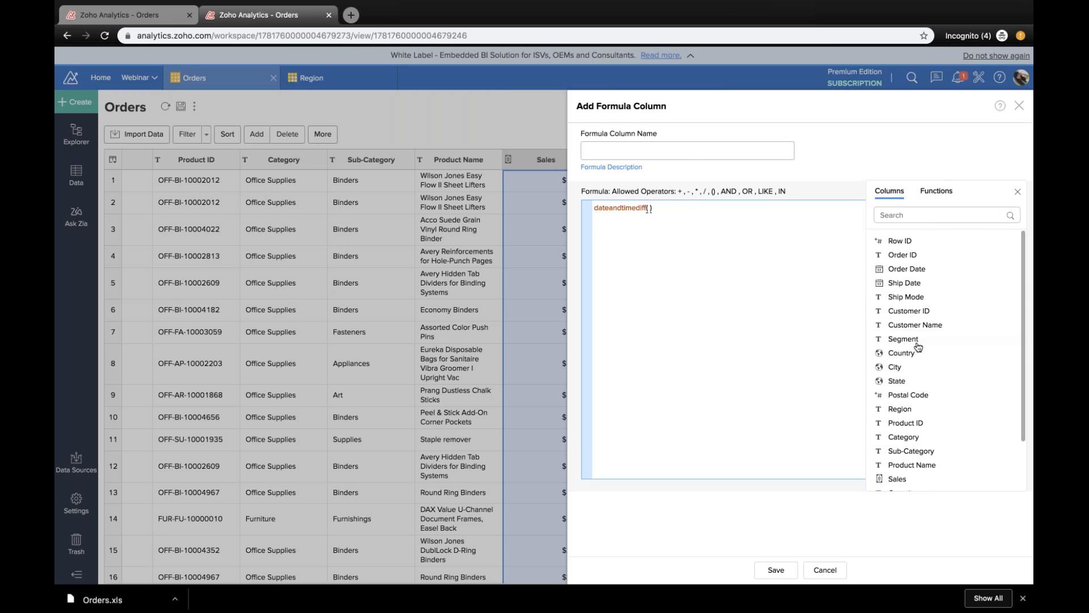
pyautogui.doubleClick(912, 283)
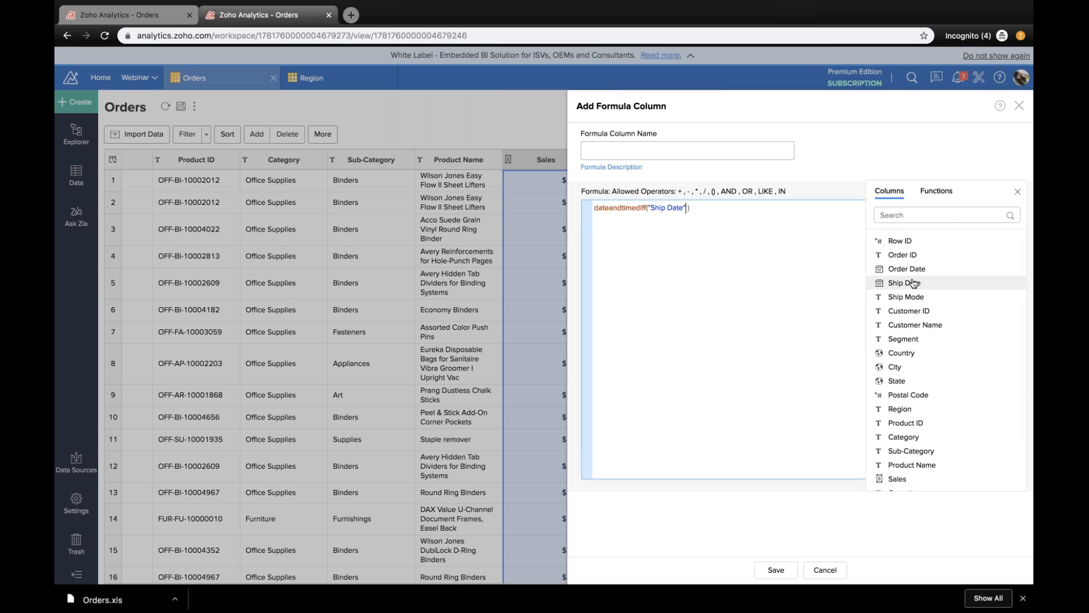
pyautogui.write(',')
pyautogui.doubleClick(912, 269)
# Step: Name the formula column "Duration in days"
pyautogui.click(687, 151)
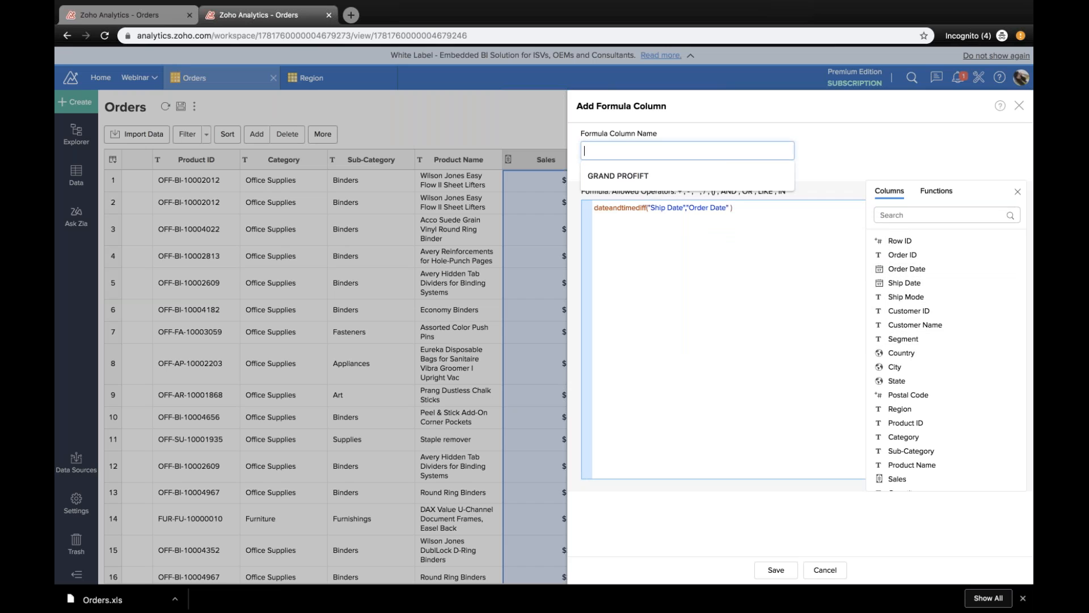
pyautogui.write('Duration ')
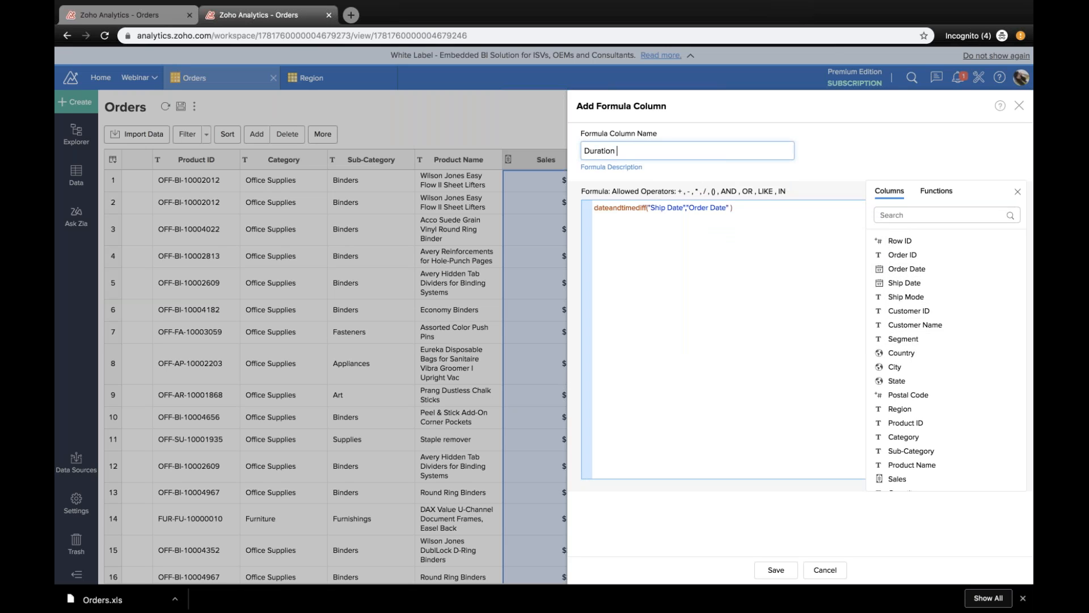
pyautogui.write('in dats')
pyautogui.press('BackSpace')
pyautogui.press('BackSpace')
pyautogui.write('ys')
pyautogui.click(714, 304)
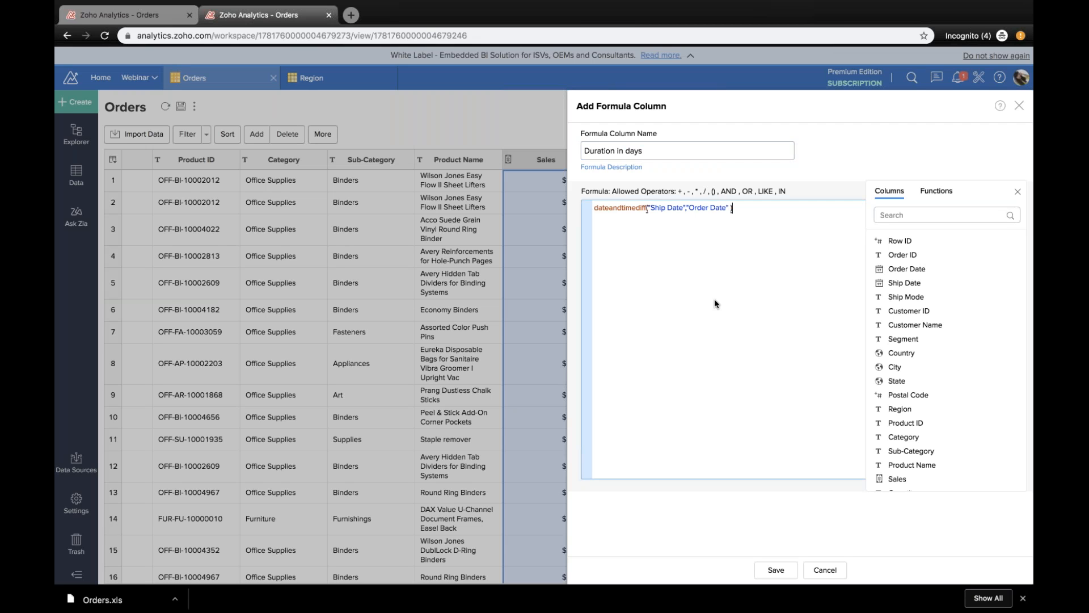
# Step: Shorten the formula column's name to Duration and try to save it
pyautogui.click(647, 150)
pyautogui.press('BackSpace')
pyautogui.press('BackSpace')
pyautogui.press('BackSpace')
pyautogui.press('BackSpace')
pyautogui.press('BackSpace')
pyautogui.press('BackSpace')
pyautogui.press('BackSpace')
pyautogui.press('BackSpace')
pyautogui.press('Return')
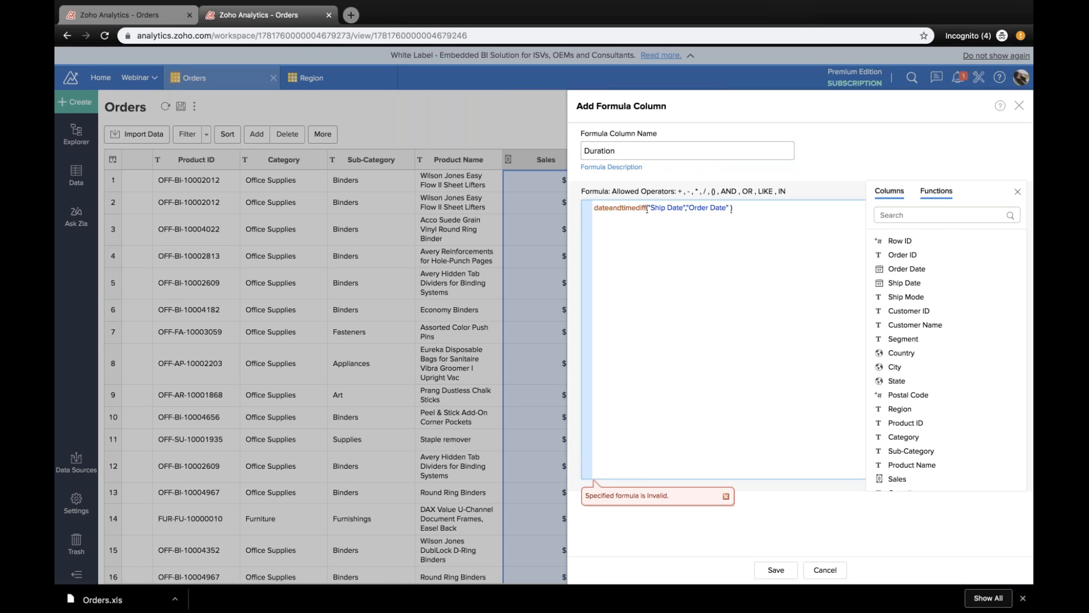
pyautogui.click(936, 190)
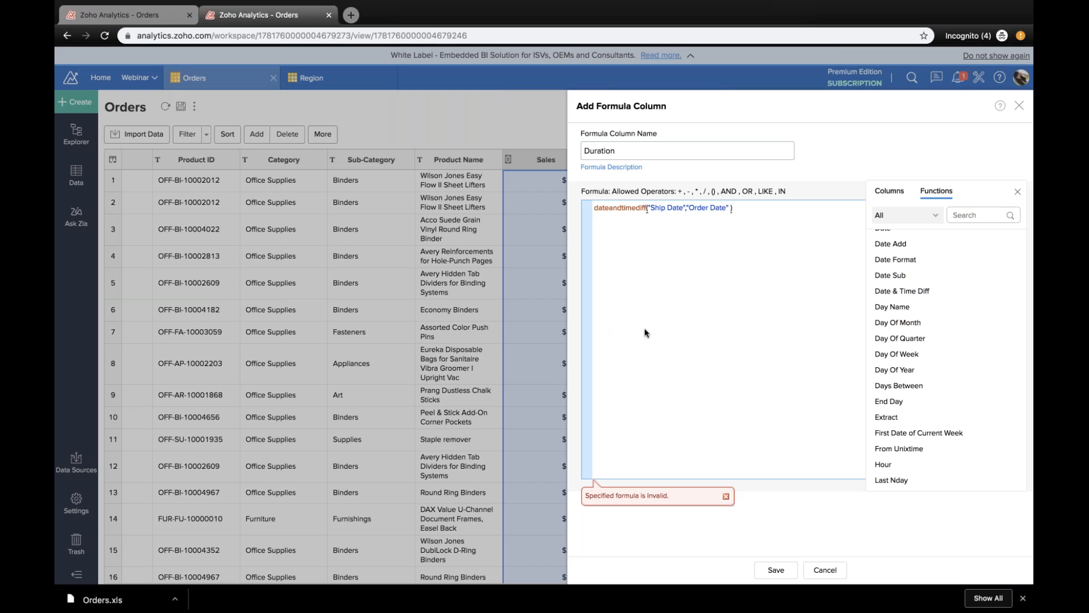
pyautogui.click(725, 497)
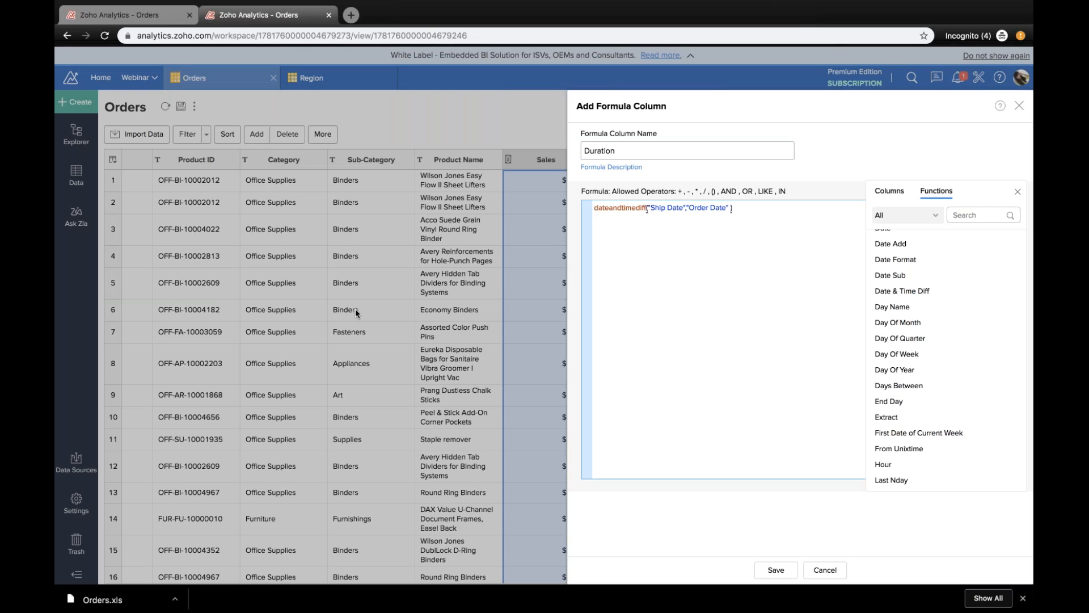
# Step: Insert "days," as the unit argument before Ship Date in the formula and save the Duration column
pyautogui.click(651, 207)
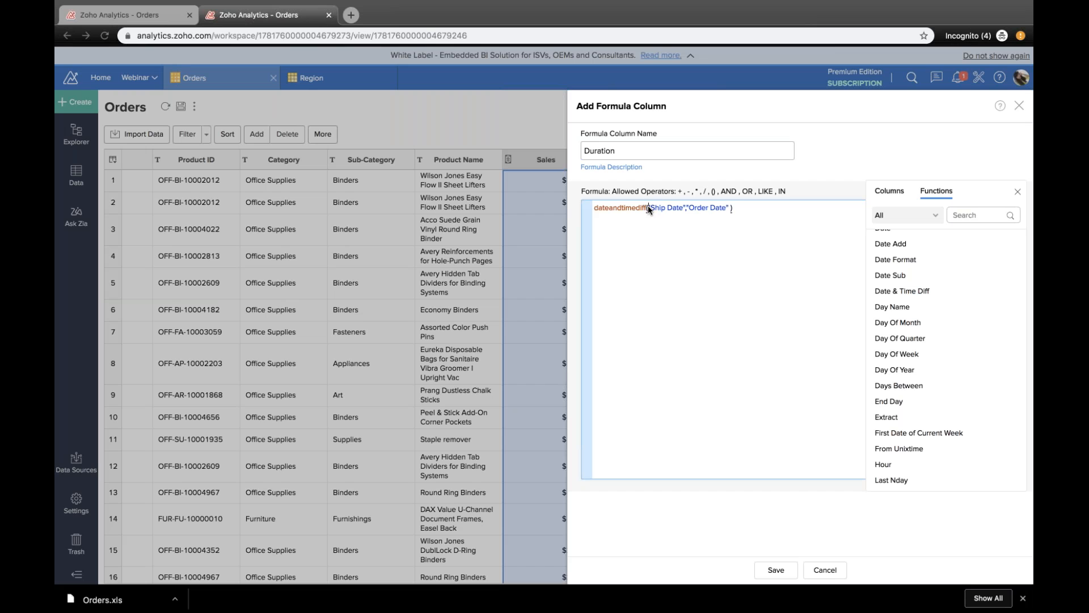
pyautogui.write('days')
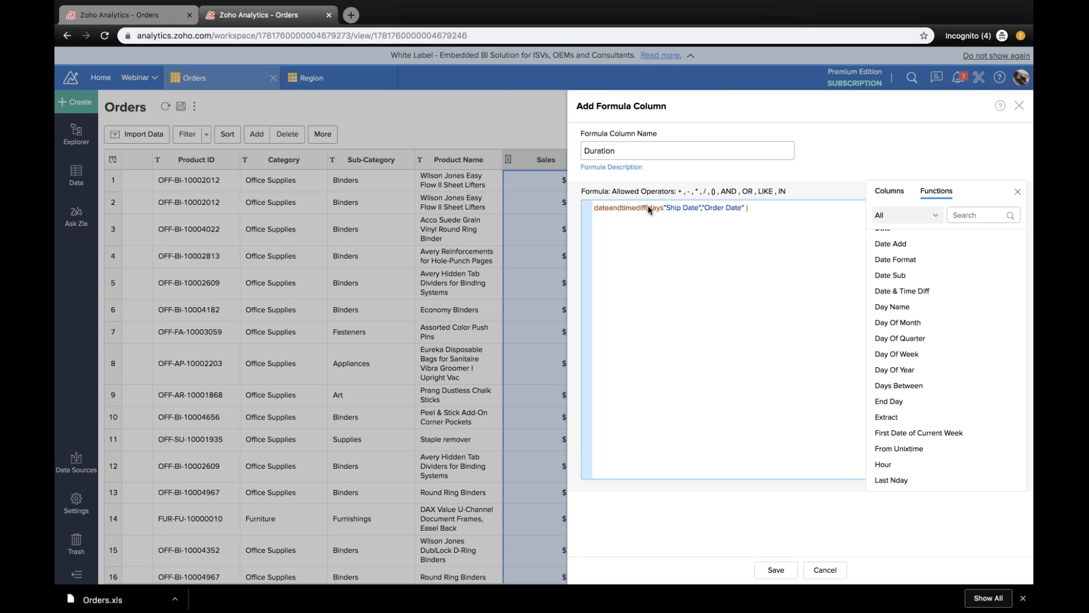
pyautogui.write(',')
pyautogui.click(647, 149)
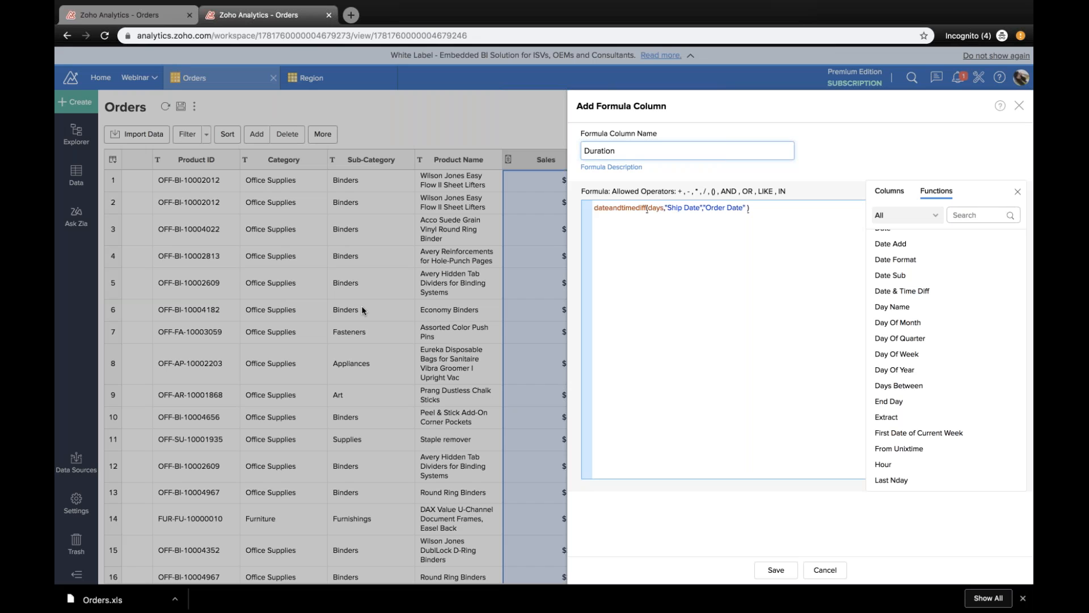
pyautogui.click(776, 570)
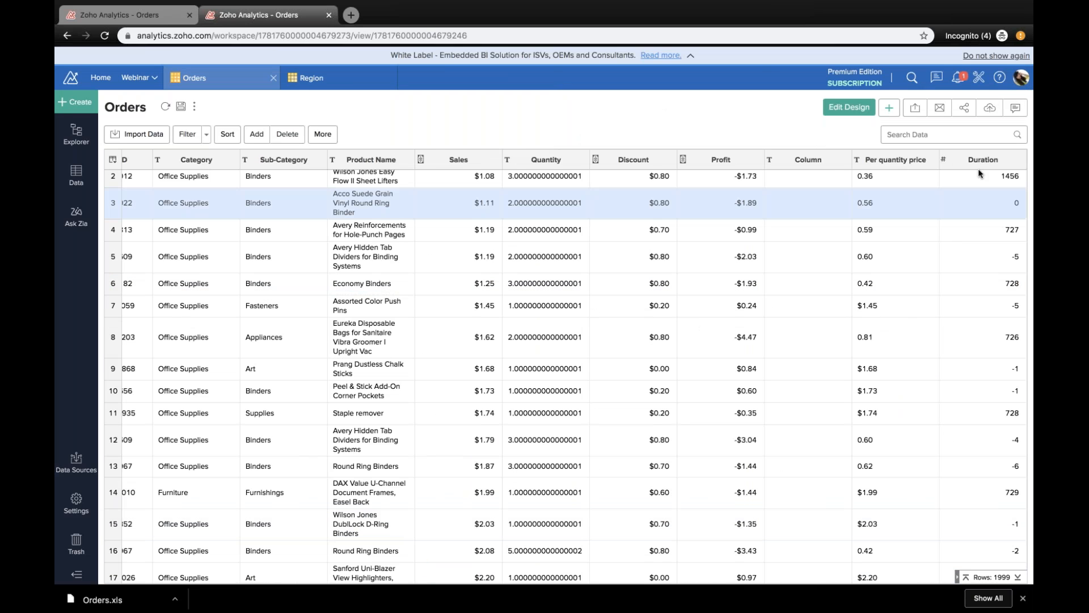
# Step: Examine the values of the new Duration column down the Orders table and glance back over the earlier columns
pyautogui.scroll(1, 985, 282)
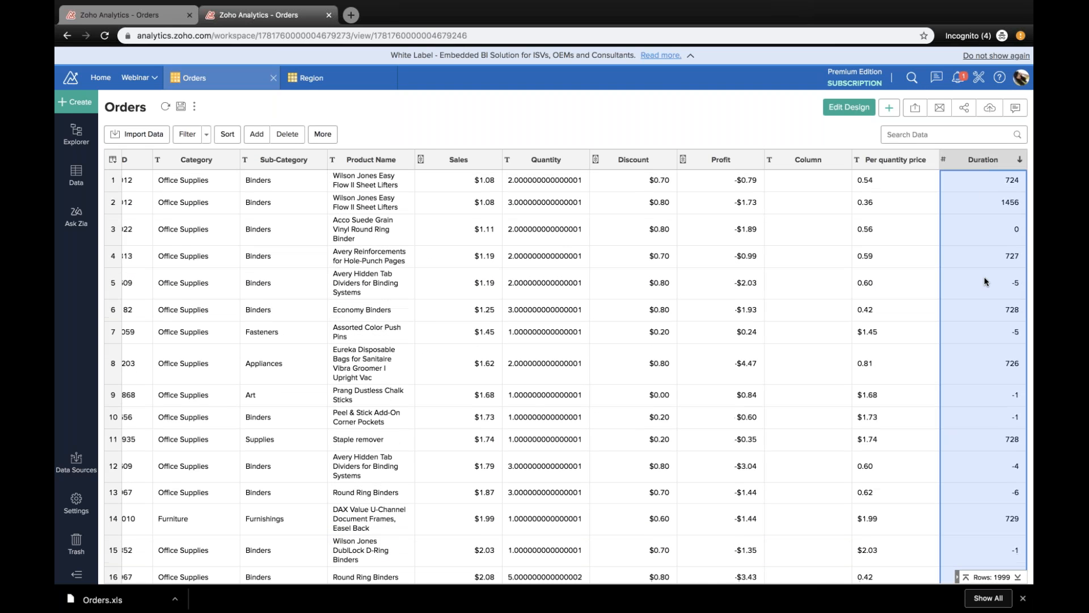
pyautogui.scroll(-20, 985, 282)
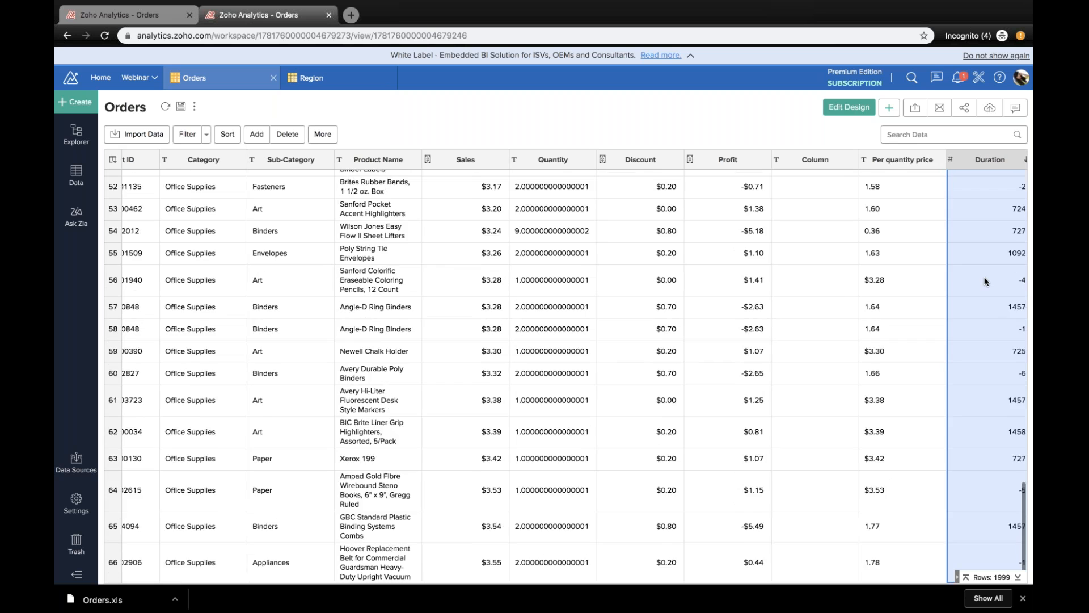
pyautogui.scroll(-5, 985, 282)
pyautogui.hscroll(1, 985, 282)
pyautogui.scroll(11, 985, 282)
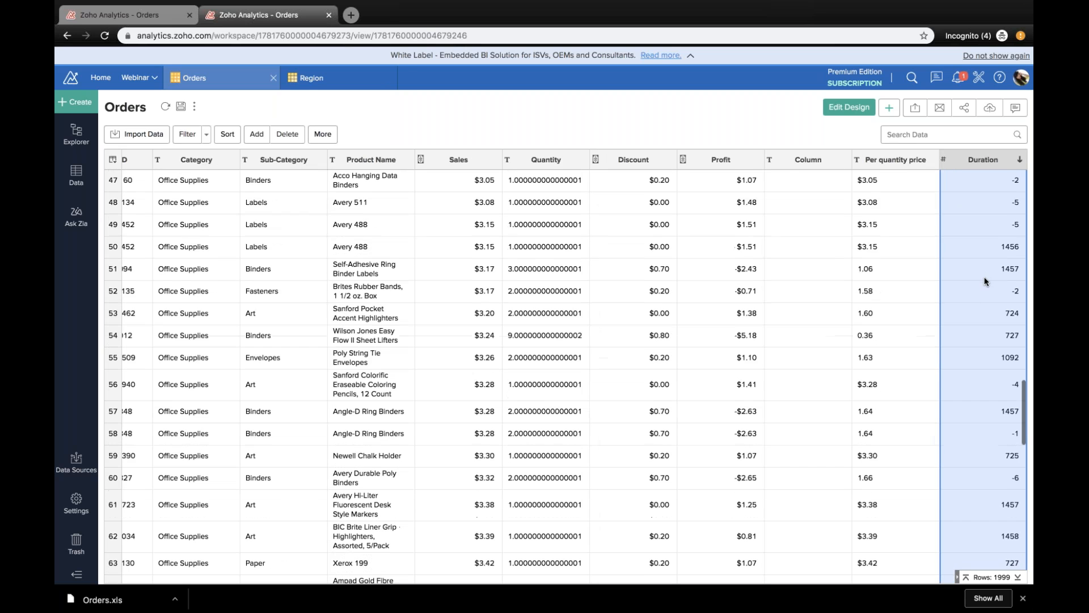
pyautogui.scroll(10, 985, 282)
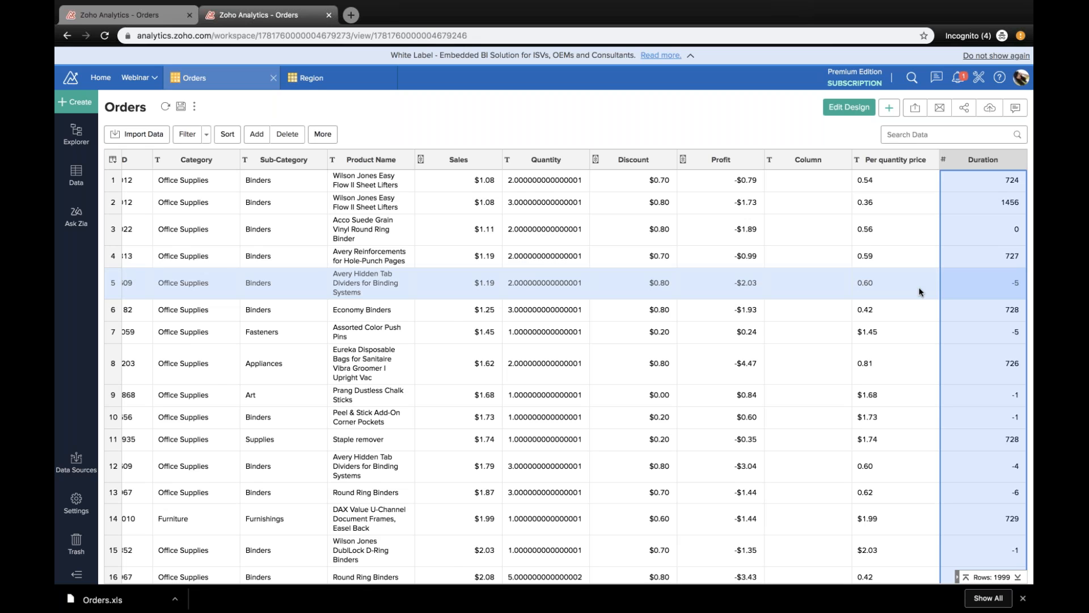
pyautogui.hscroll(-10, 919, 292)
pyautogui.scroll(-1, 920, 292)
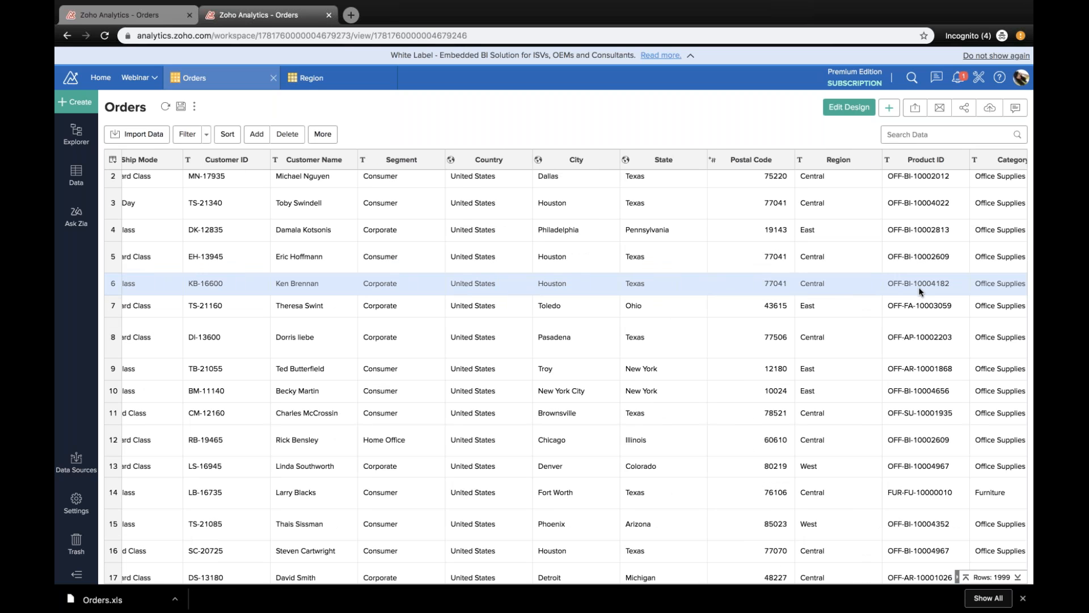
# Step: Create a new chart view using Orders as the base table
pyautogui.hscroll(10, 920, 292)
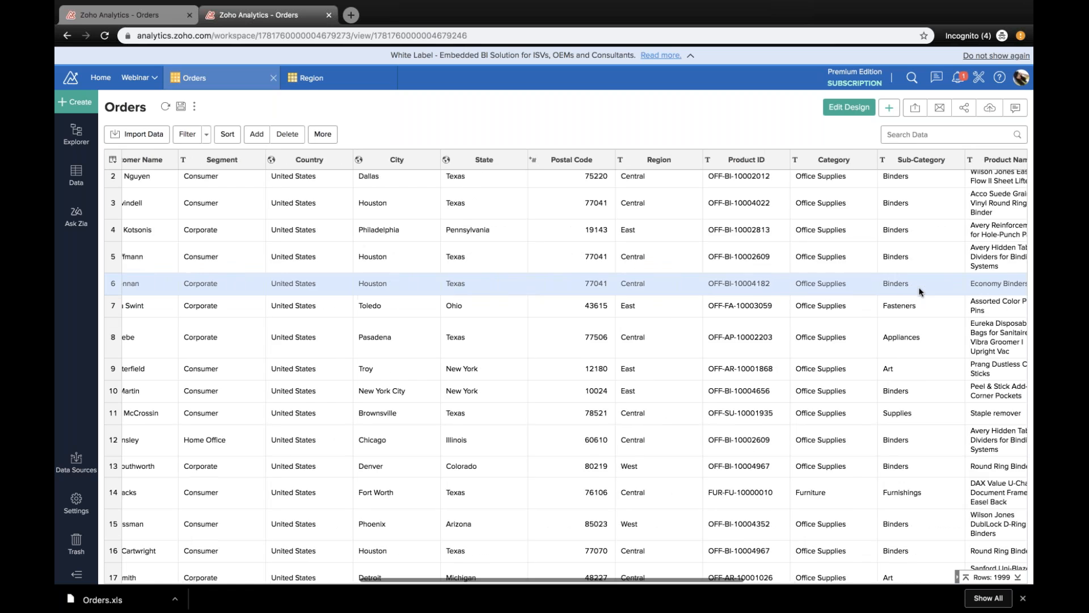
pyautogui.hscroll(-6, 969, 321)
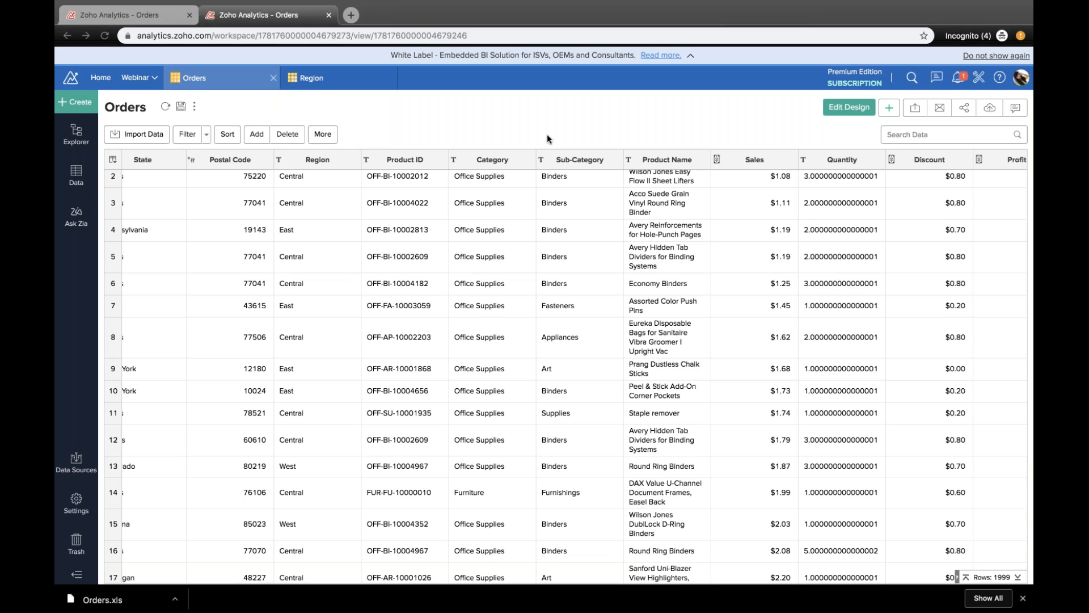
pyautogui.click(76, 103)
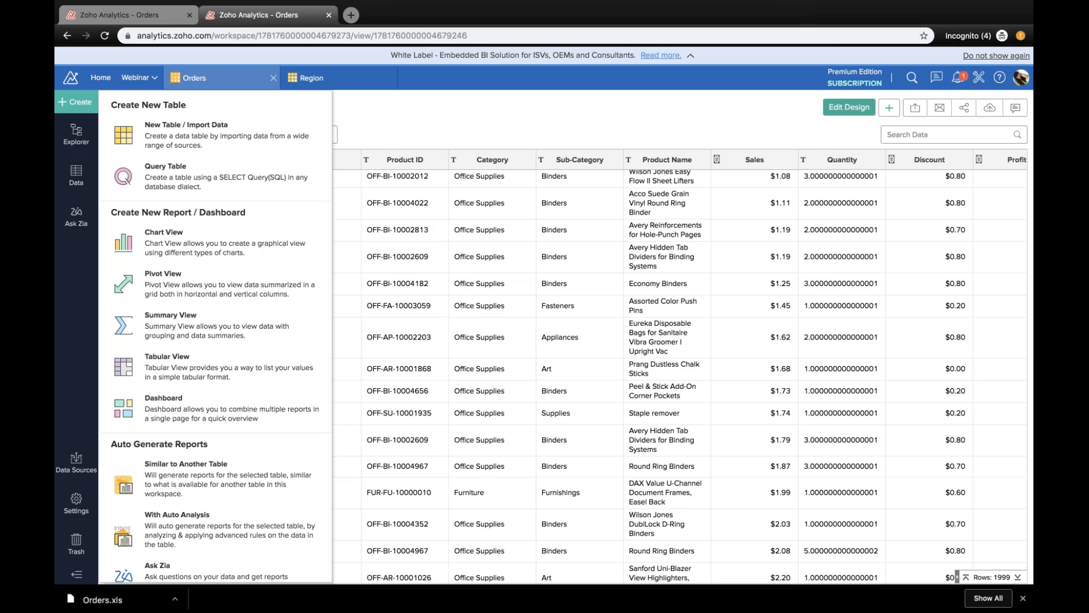
pyautogui.click(243, 255)
pyautogui.click(569, 324)
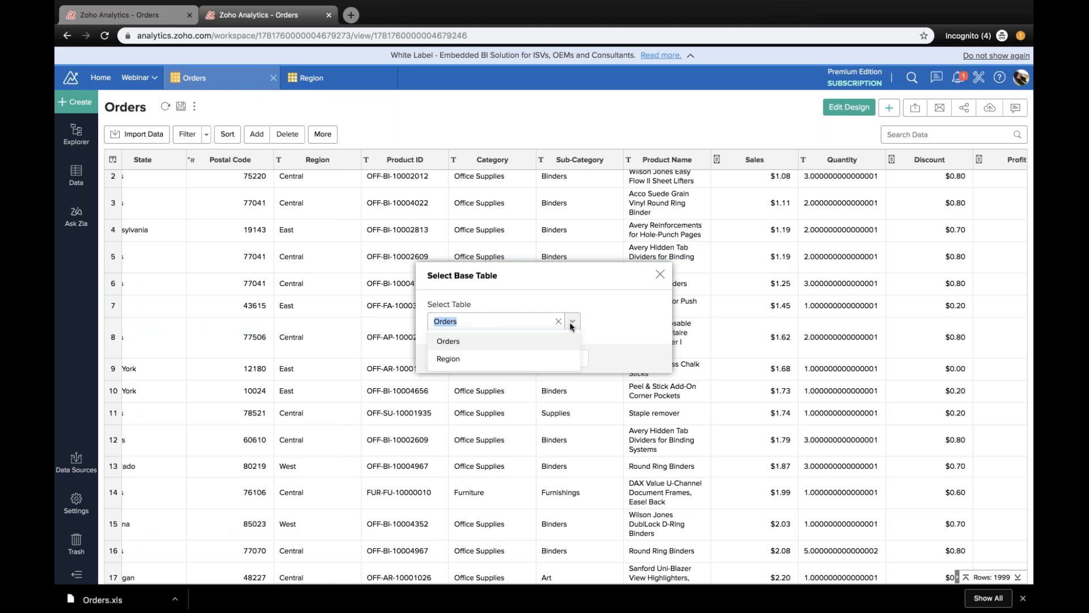
pyautogui.click(503, 346)
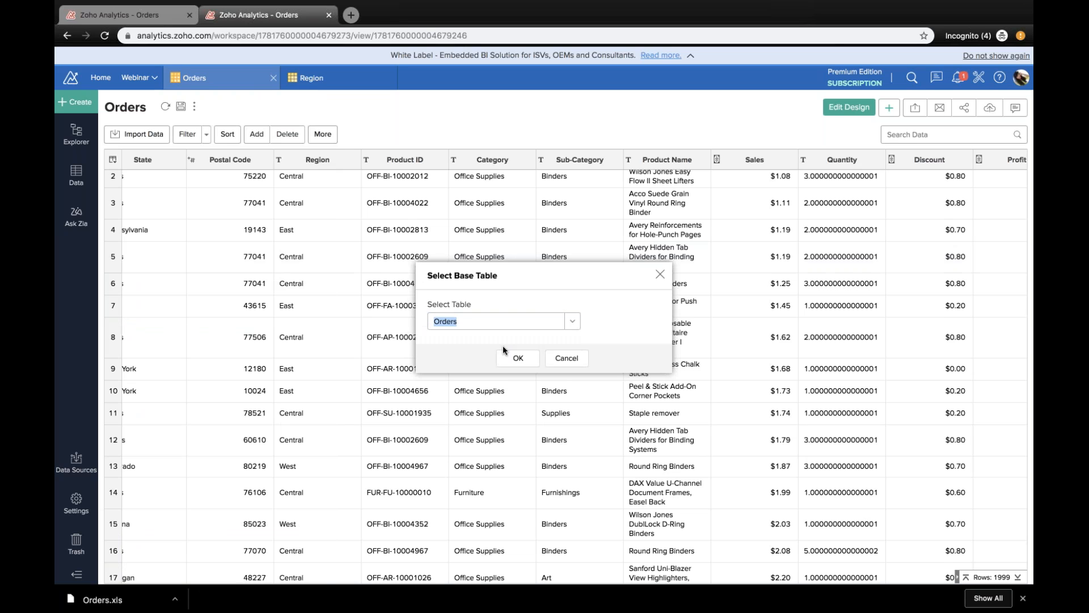
pyautogui.click(524, 361)
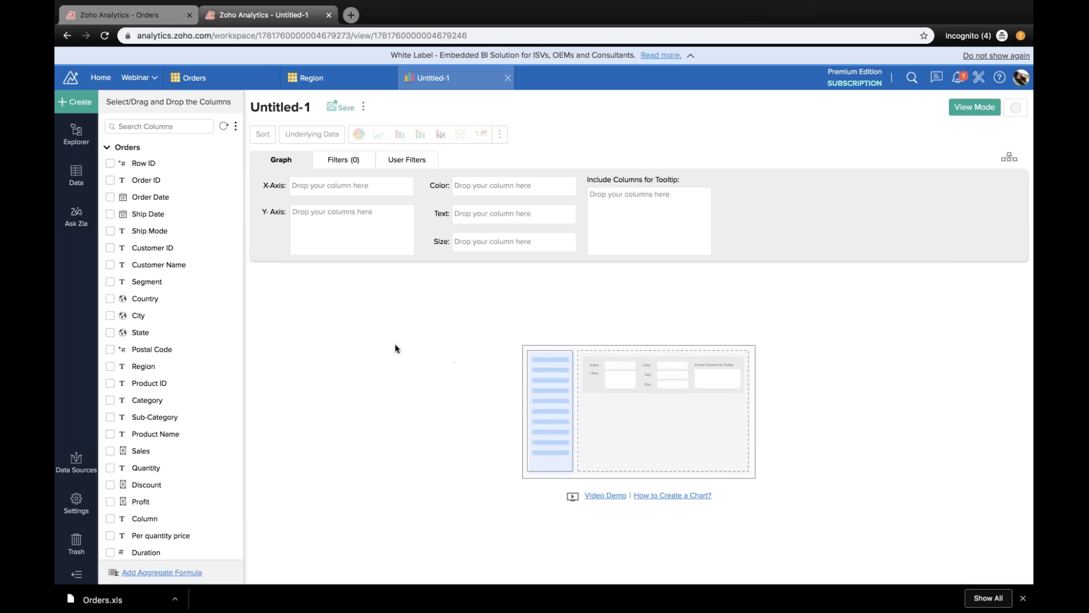
# Step: Look through the available Orders columns and expand the Region table's column list
pyautogui.scroll(-1, 164, 298)
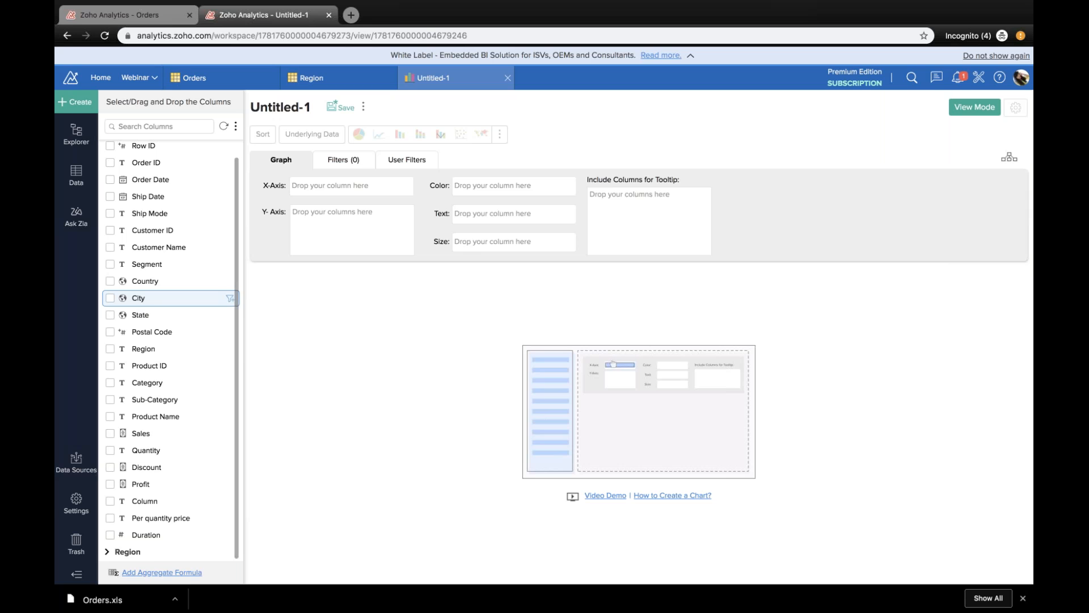
pyautogui.scroll(1, 165, 306)
pyautogui.scroll(-1, 113, 158)
pyautogui.scroll(1, 114, 152)
pyautogui.scroll(-1, 113, 159)
pyautogui.click(113, 551)
pyautogui.scroll(-2, 147, 453)
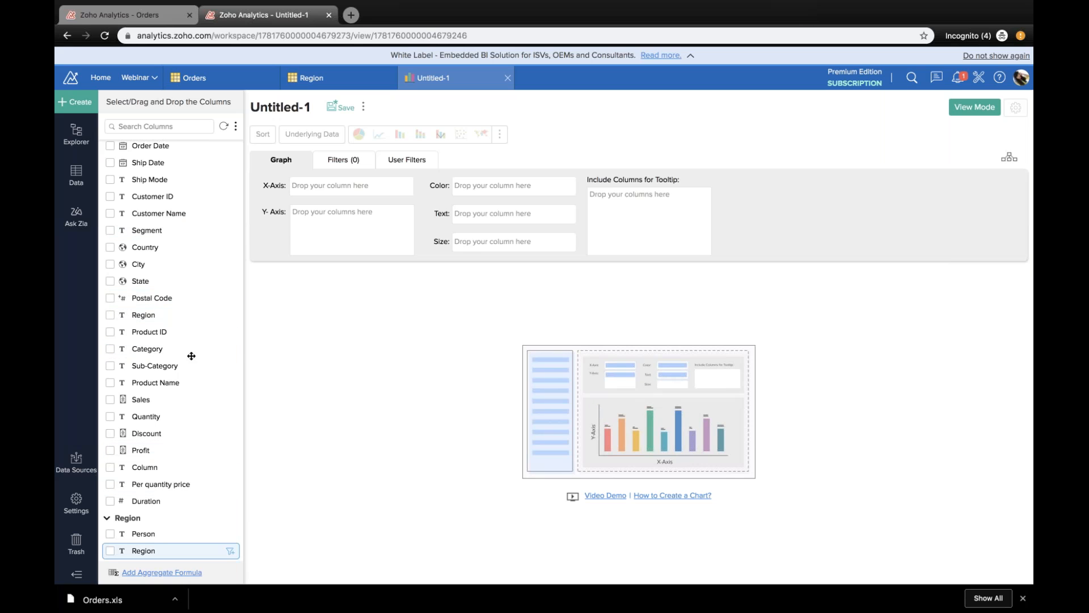
pyautogui.scroll(3, 194, 261)
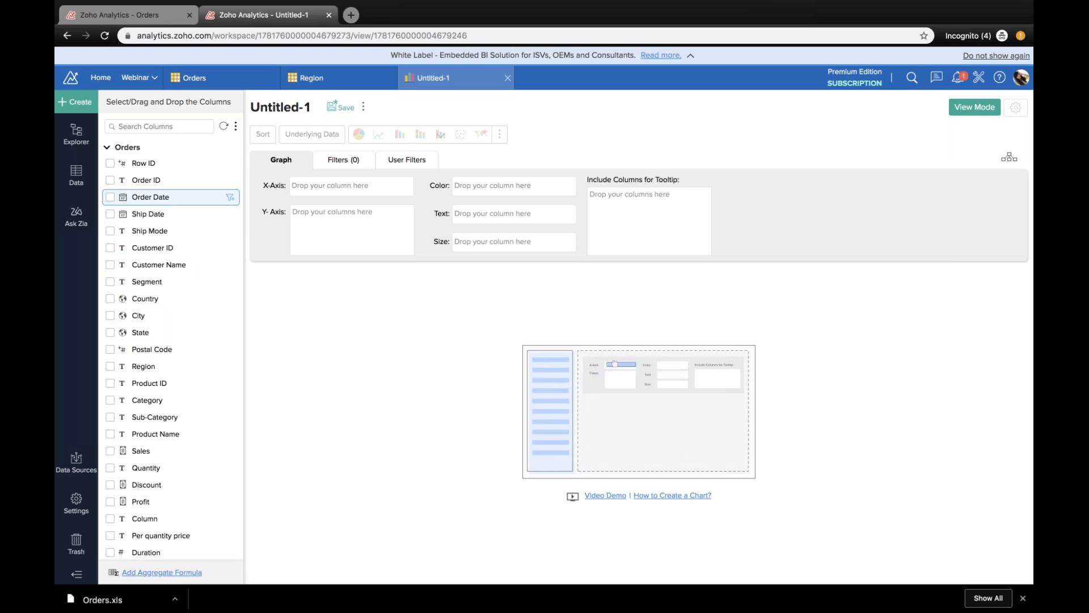
# Step: Generate a chart of Profit by Order Date in Quarter & Year, coloured by the Region table's Region column
pyautogui.moveTo(179, 197); pyautogui.dragTo(381, 190)
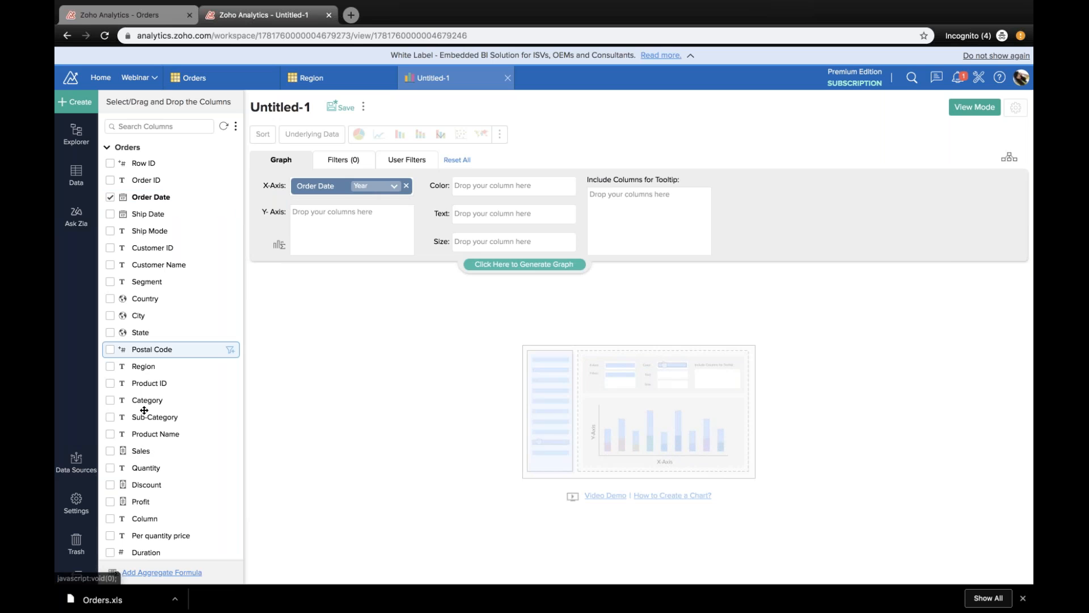
pyautogui.scroll(-1, 143, 422)
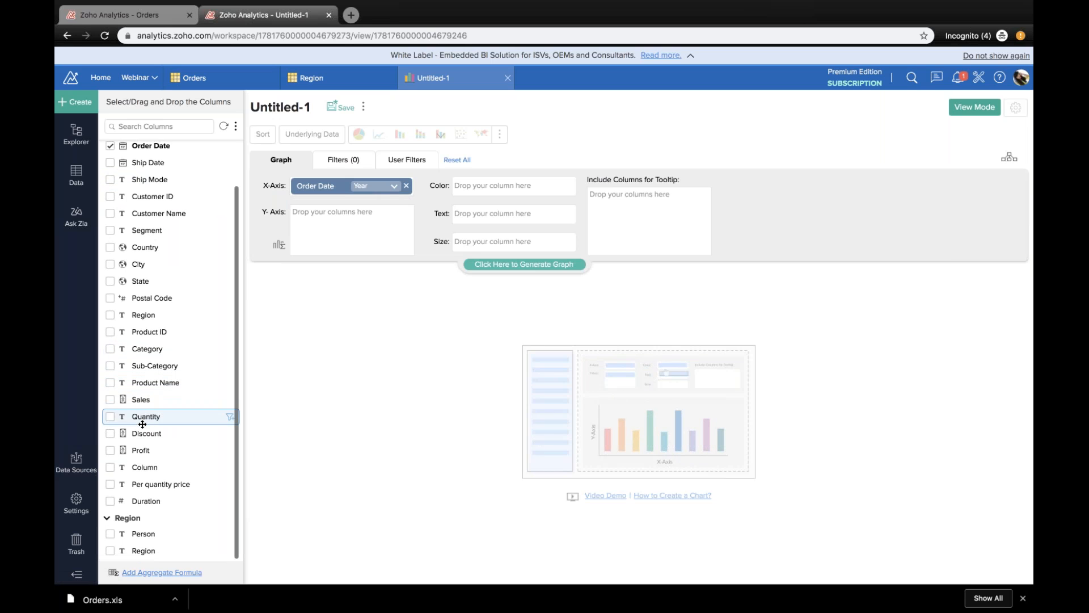
pyautogui.moveTo(141, 450); pyautogui.dragTo(330, 234)
pyautogui.click(377, 191)
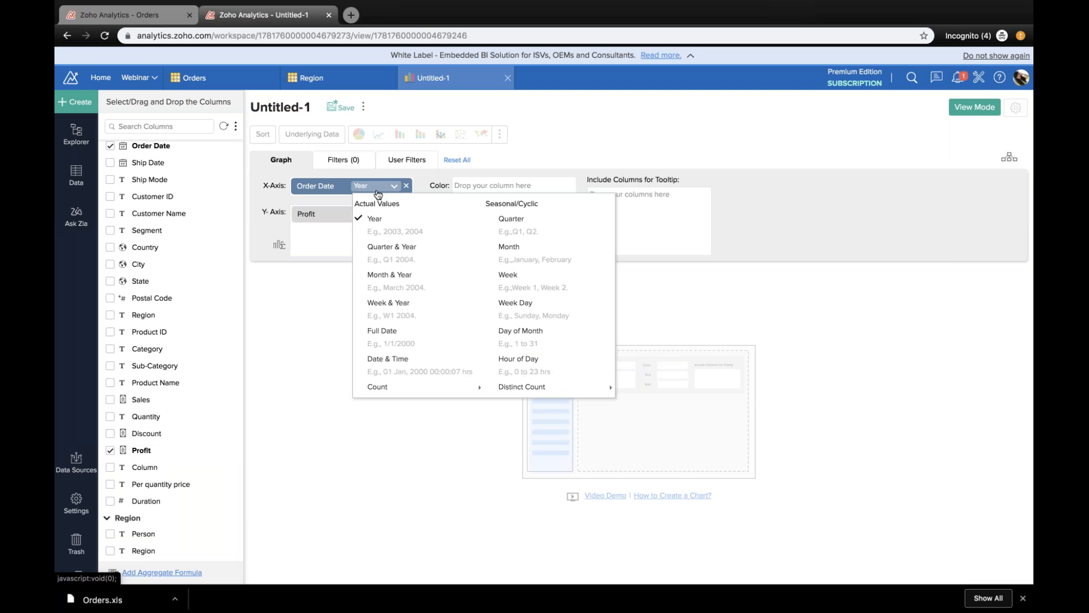
pyautogui.click(405, 249)
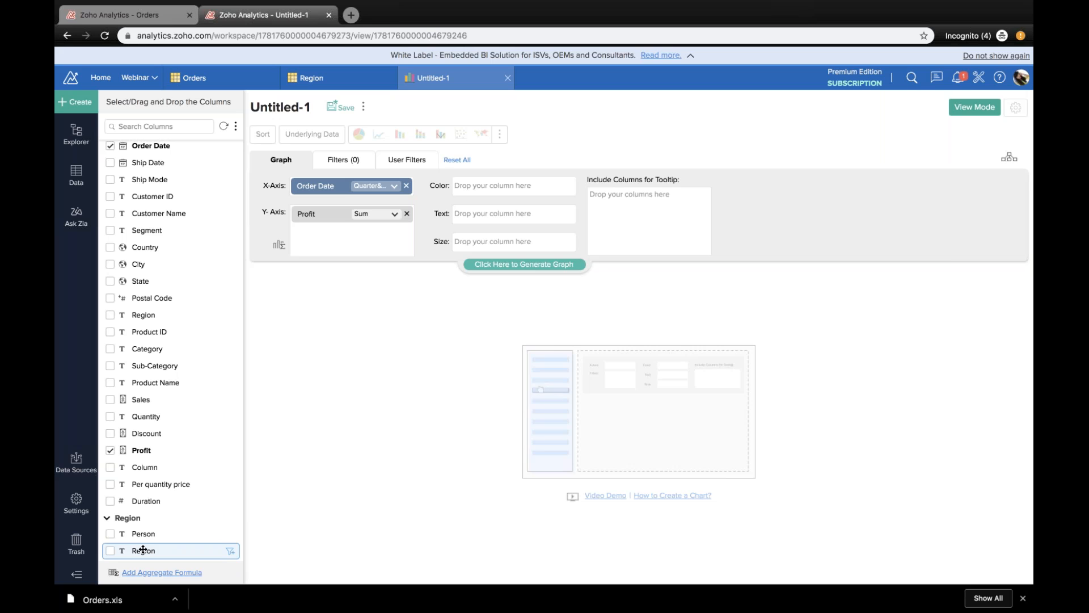
pyautogui.moveTo(143, 550); pyautogui.dragTo(485, 183)
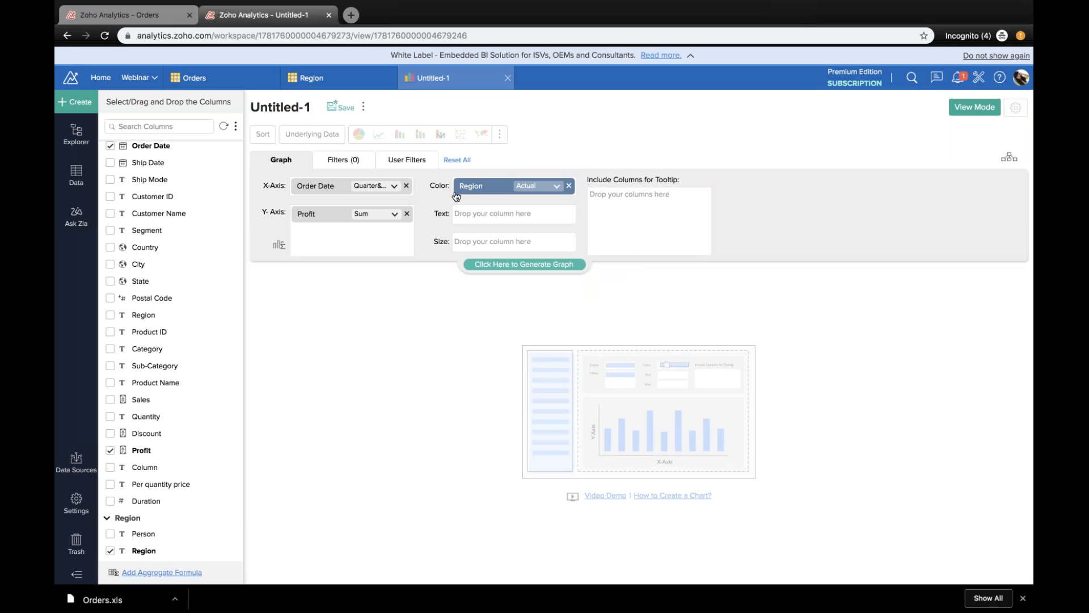
pyautogui.click(519, 265)
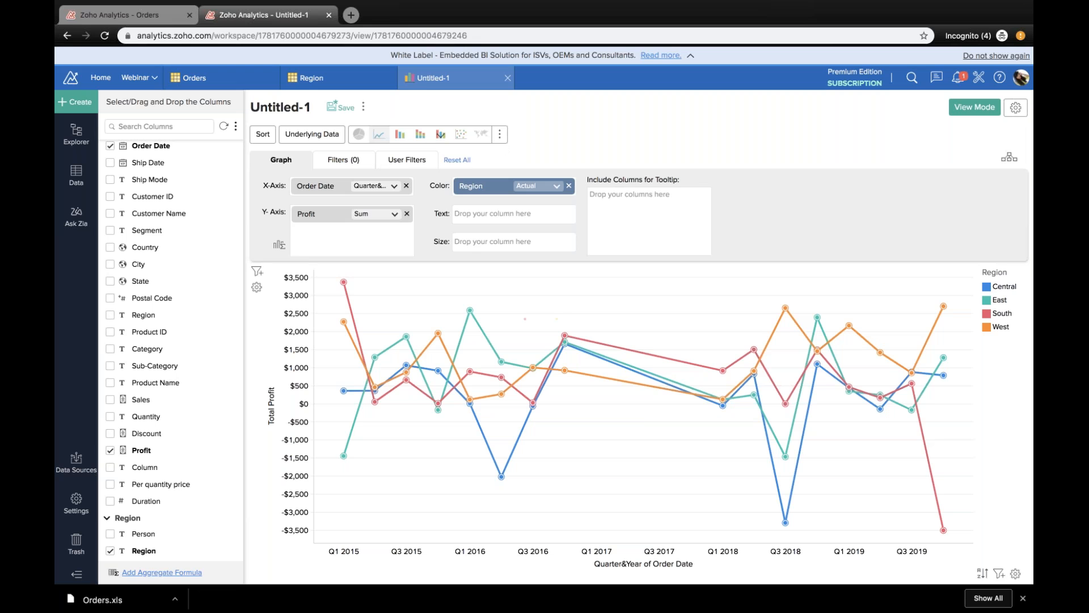
# Step: Try the Stacked Bar type and change the chart to Smooth Area
pyautogui.click(427, 135)
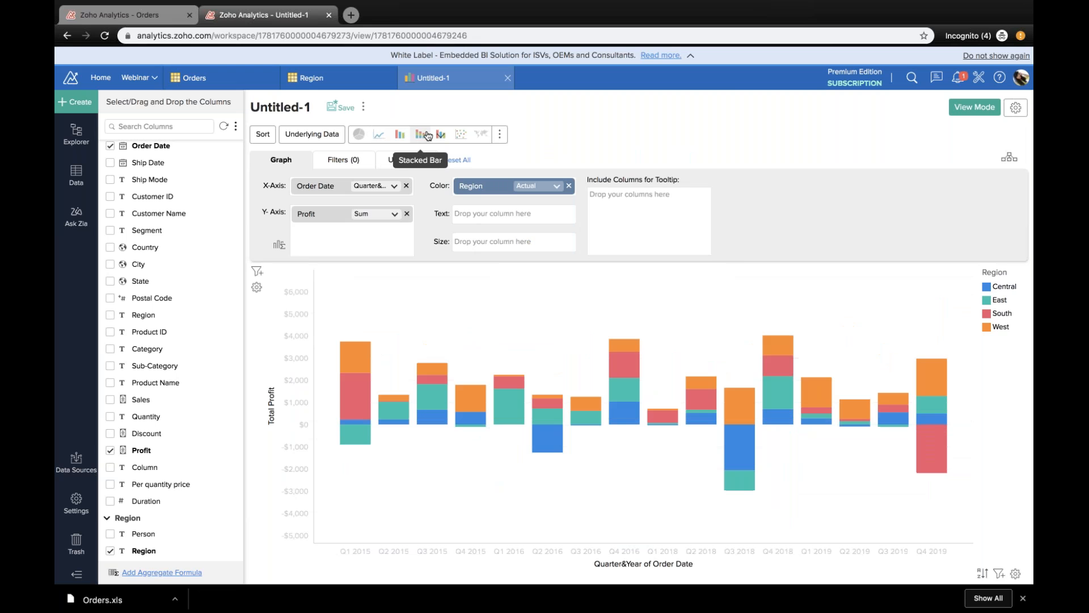
pyautogui.moveTo(499, 134)
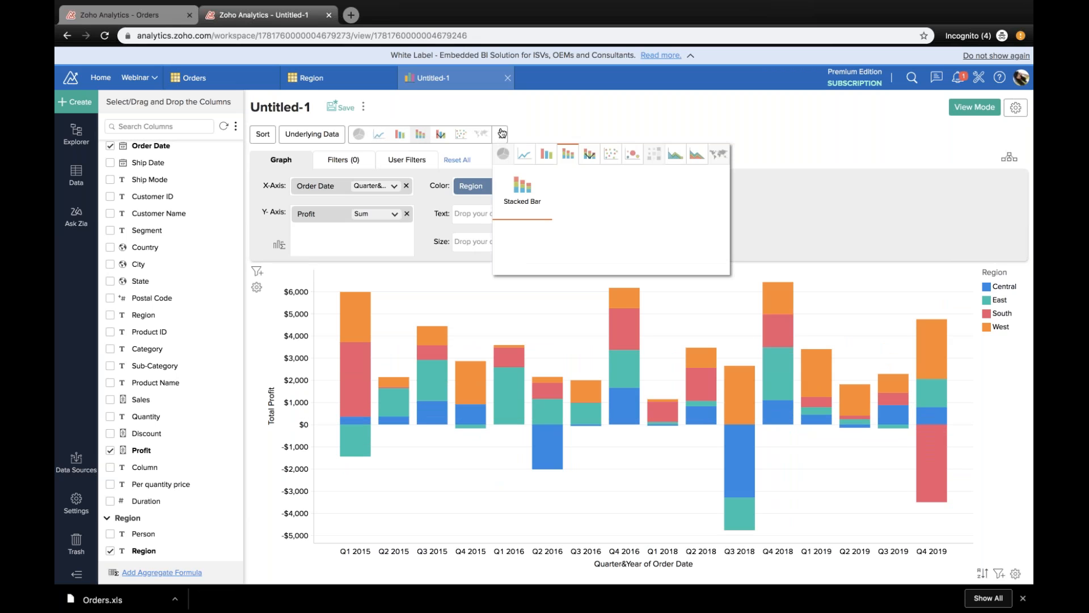
pyautogui.click(695, 156)
pyautogui.click(670, 156)
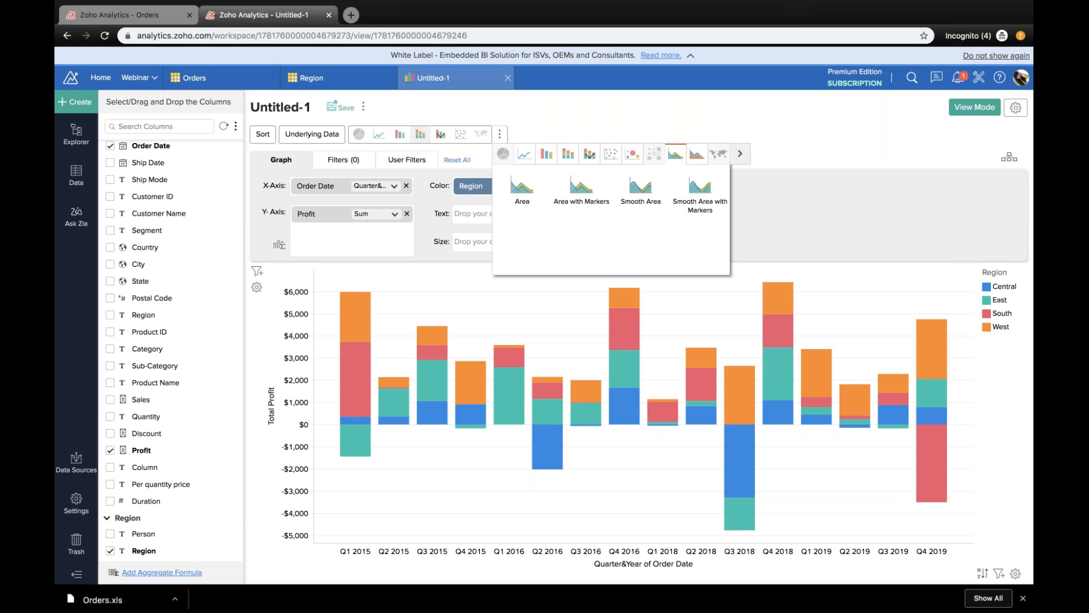
pyautogui.click(641, 190)
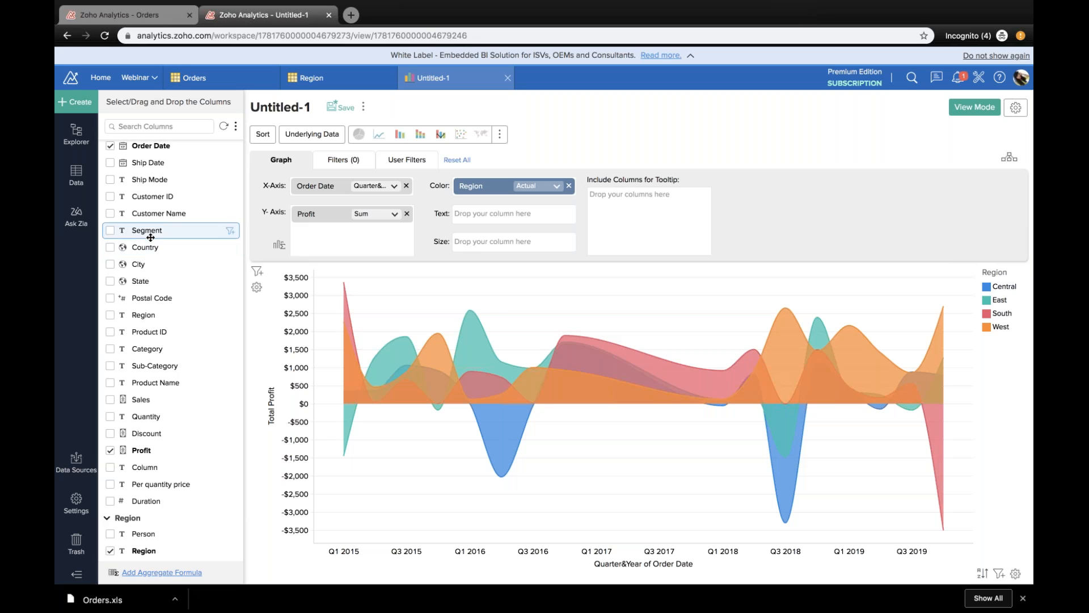
# Step: Filter the chart to the Technology category, regenerate it, and remove the Category filter again
pyautogui.scroll(2, 170, 232)
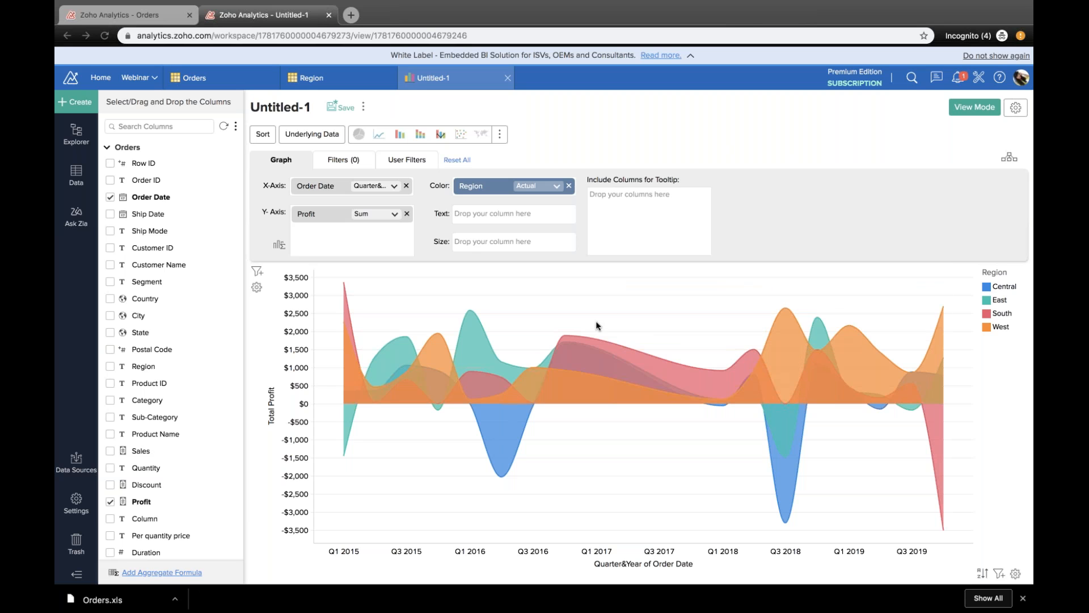
pyautogui.click(360, 163)
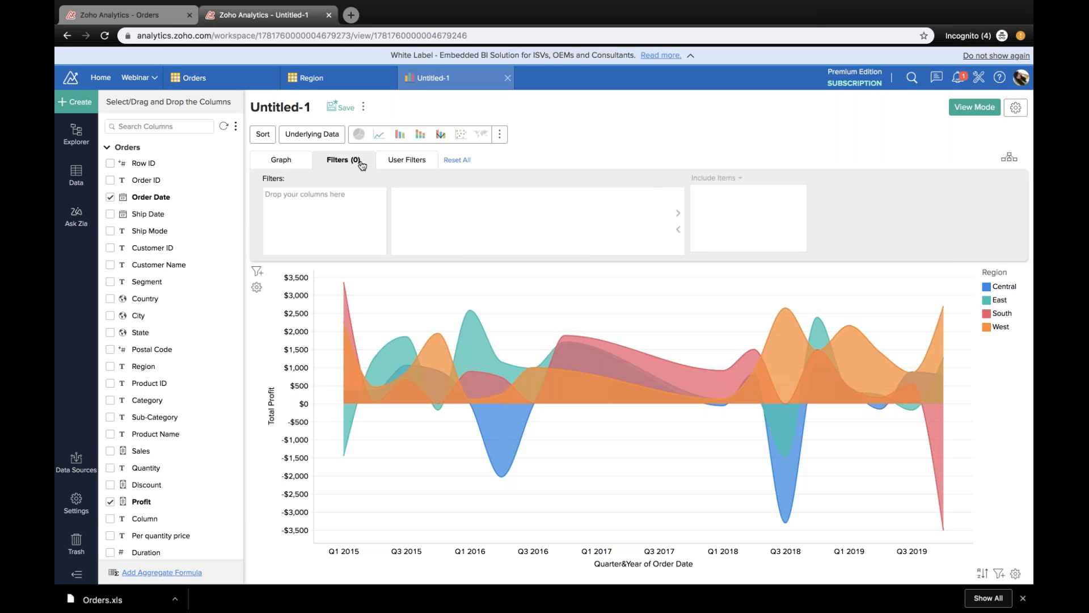
pyautogui.click(397, 159)
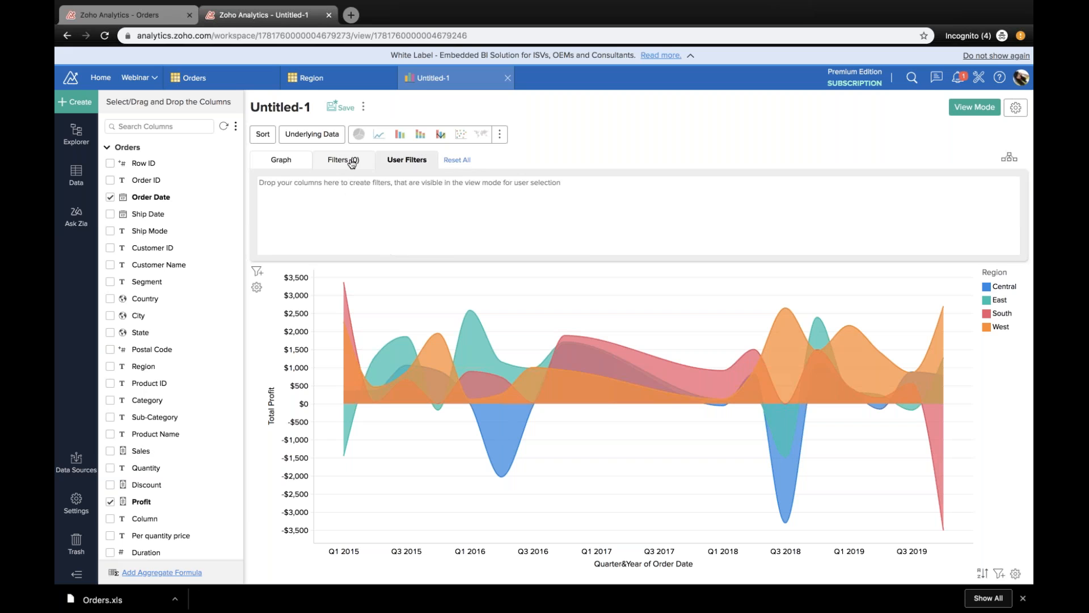
pyautogui.click(351, 163)
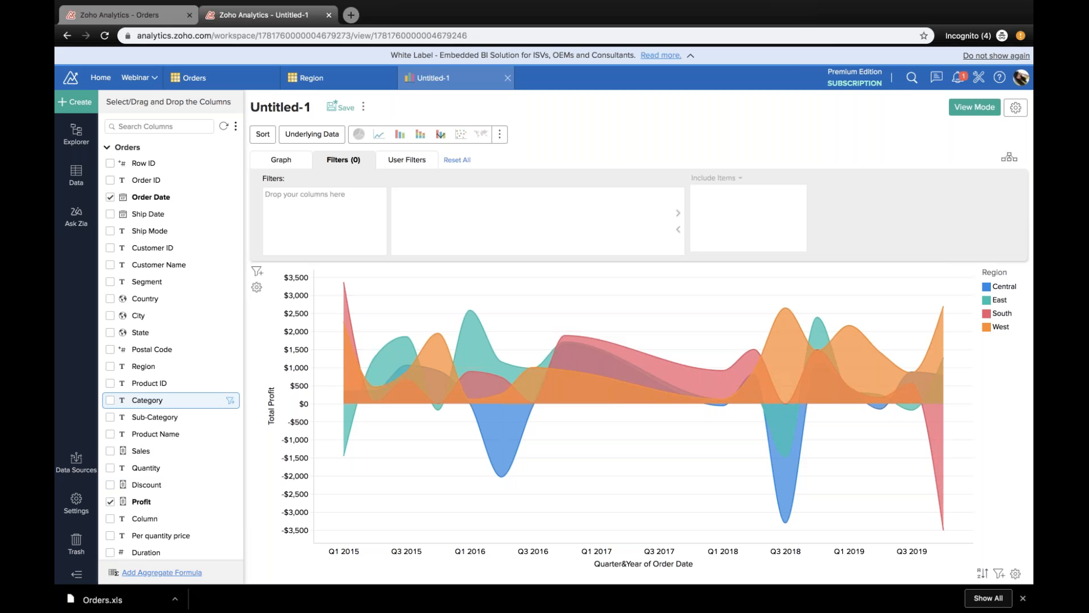
pyautogui.moveTo(147, 400); pyautogui.dragTo(295, 199)
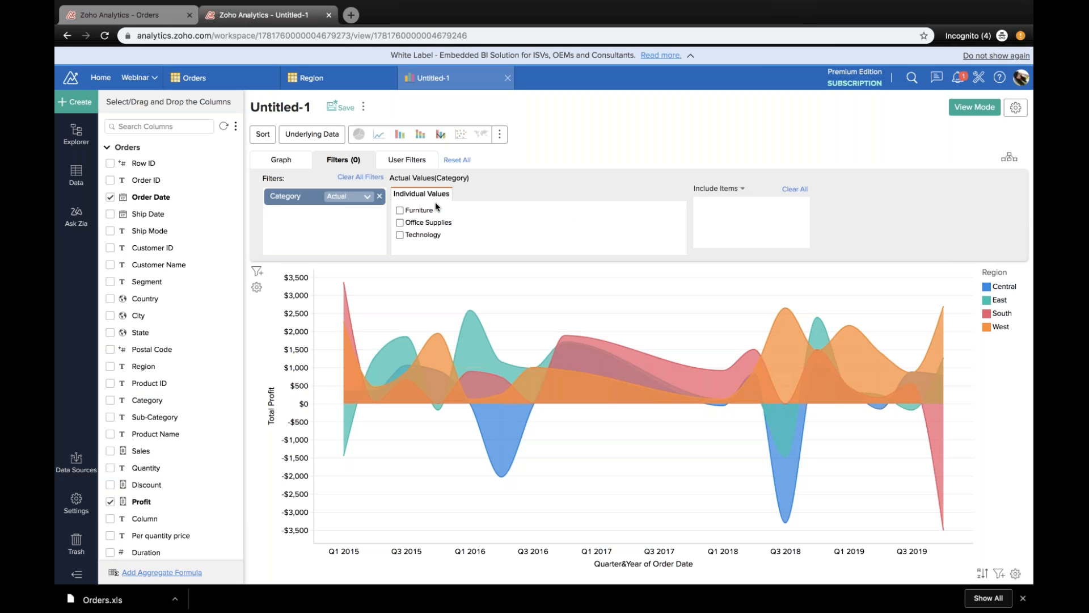
pyautogui.click(400, 235)
pyautogui.click(514, 264)
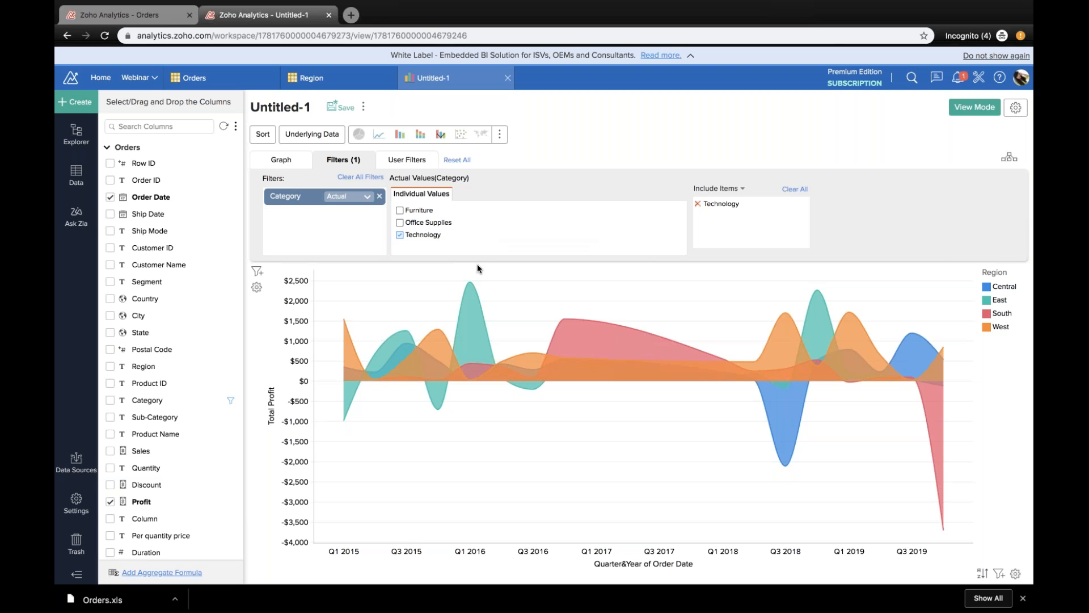
pyautogui.click(379, 196)
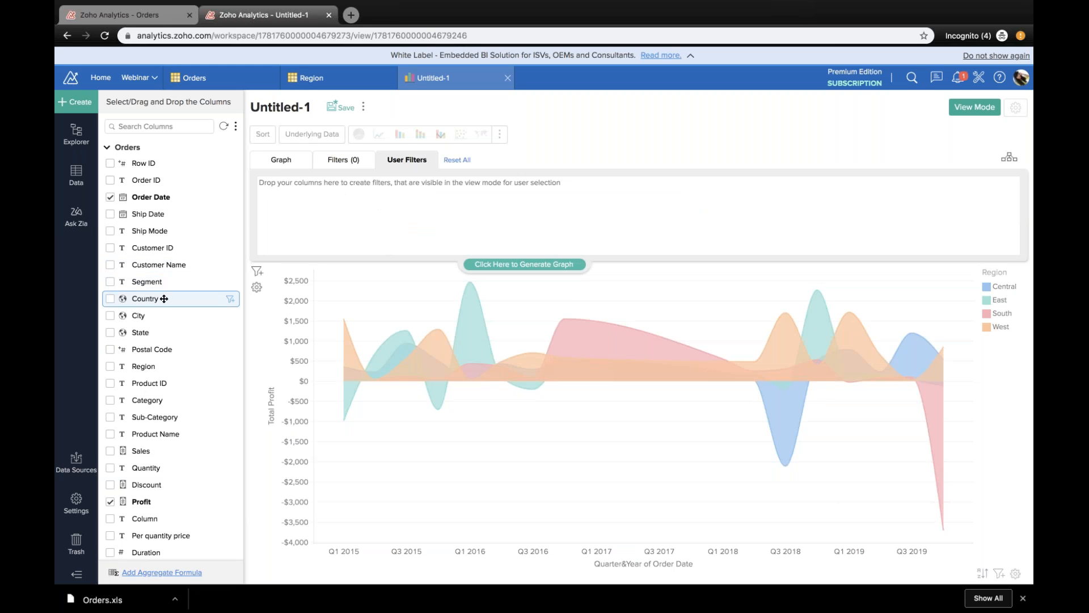
# Step: Add Category as a user filter and set its component type to Multi Select Box
pyautogui.moveTo(166, 401); pyautogui.dragTo(318, 210)
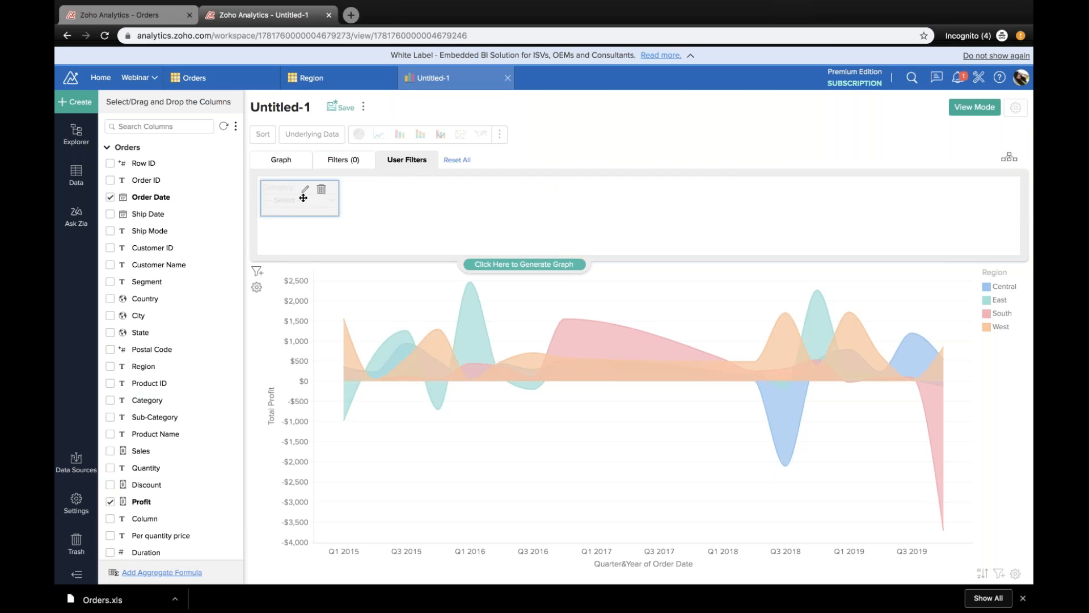
pyautogui.click(304, 188)
pyautogui.click(478, 228)
pyautogui.click(408, 281)
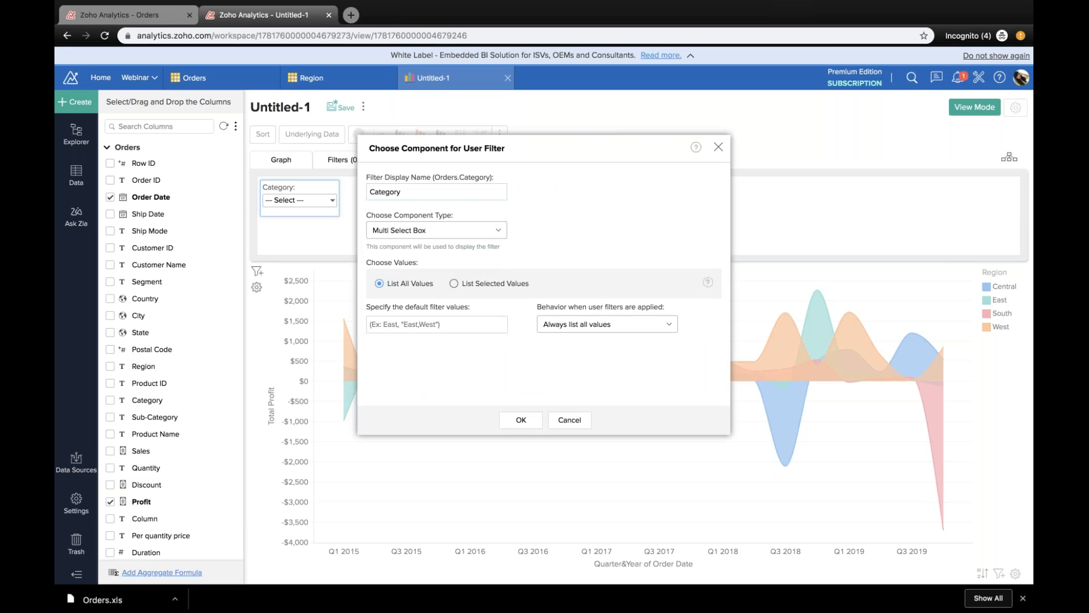
pyautogui.click(521, 420)
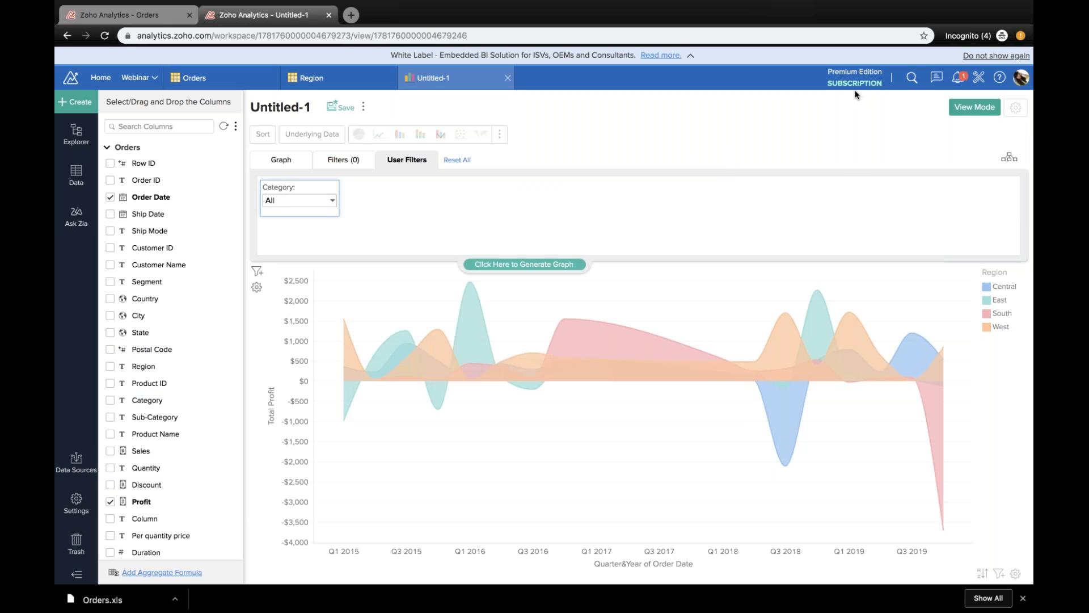
# Step: Show the chart in view mode and limit the Category user filter to Office Supplies
pyautogui.click(961, 109)
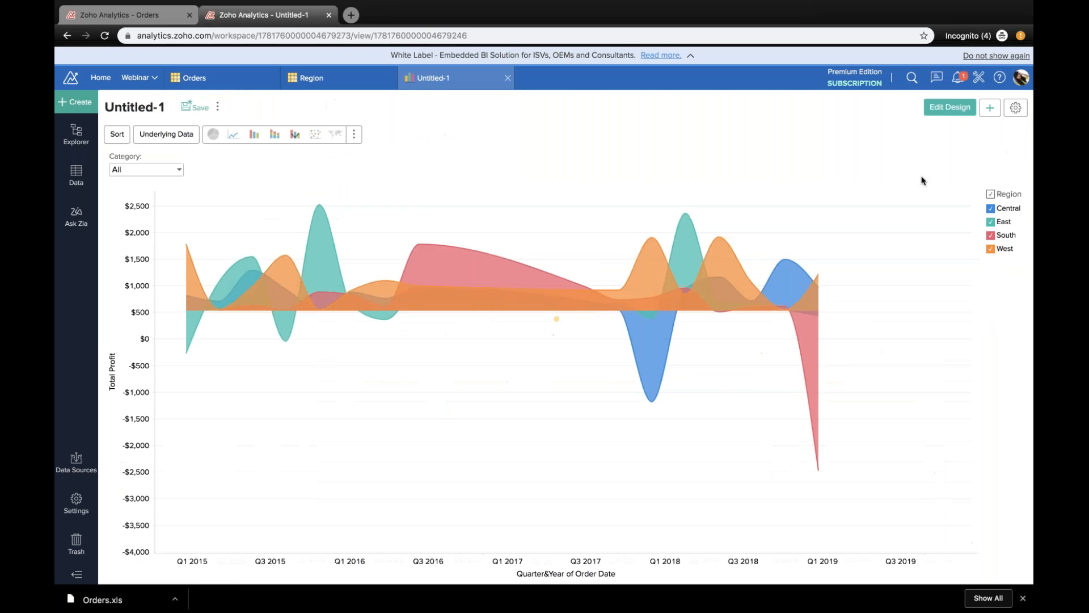
pyautogui.click(179, 166)
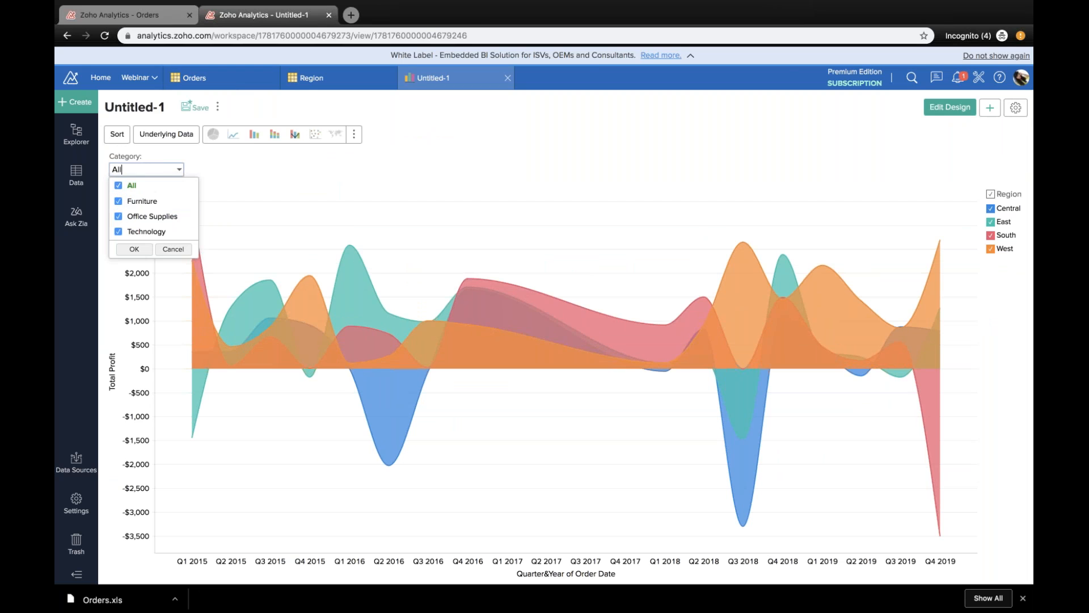
pyautogui.click(127, 185)
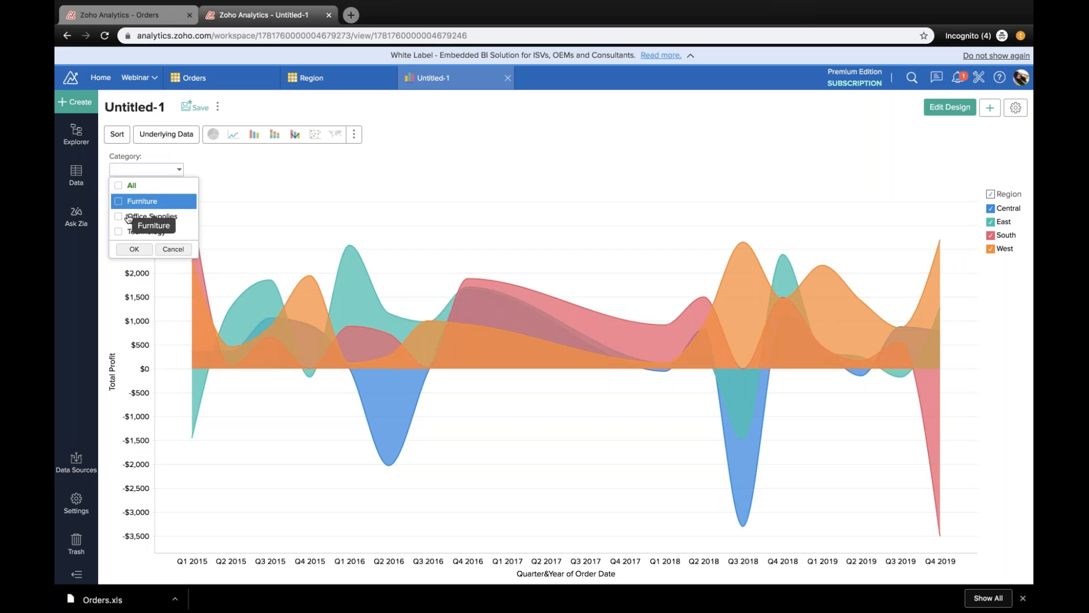
pyautogui.click(129, 216)
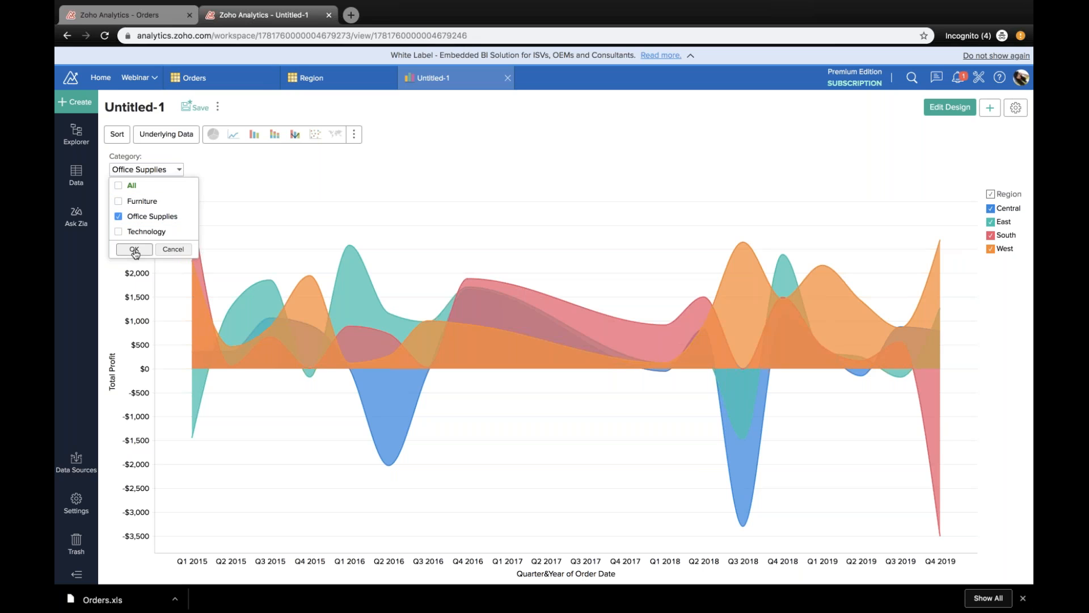
pyautogui.click(134, 249)
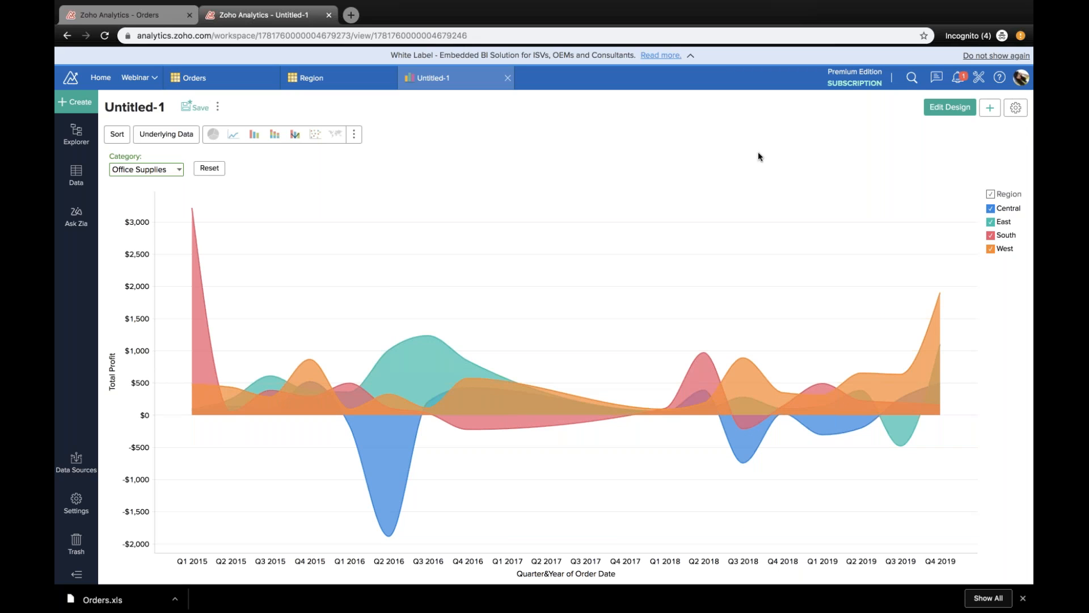
# Step: Set the chart's title to Profit Trend Chart in the chart settings
pyautogui.click(1018, 108)
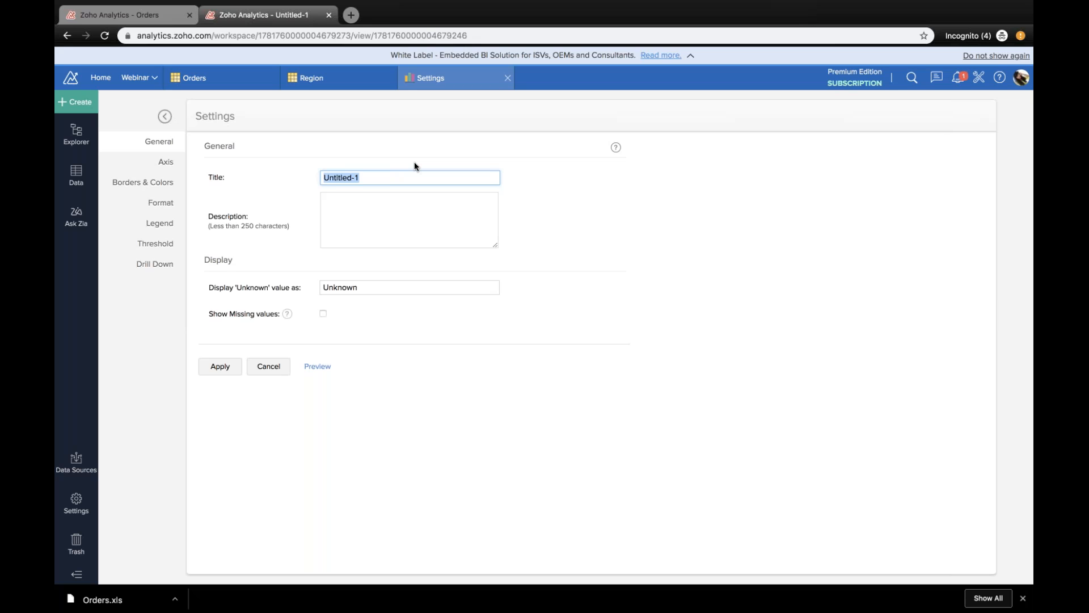
pyautogui.write('Profit Trend Chart')
pyautogui.click(417, 244)
# Step: Rename the X axis label to Quarter & Year of Order Date and the Y axis label to Total Profit Amount
pyautogui.click(167, 164)
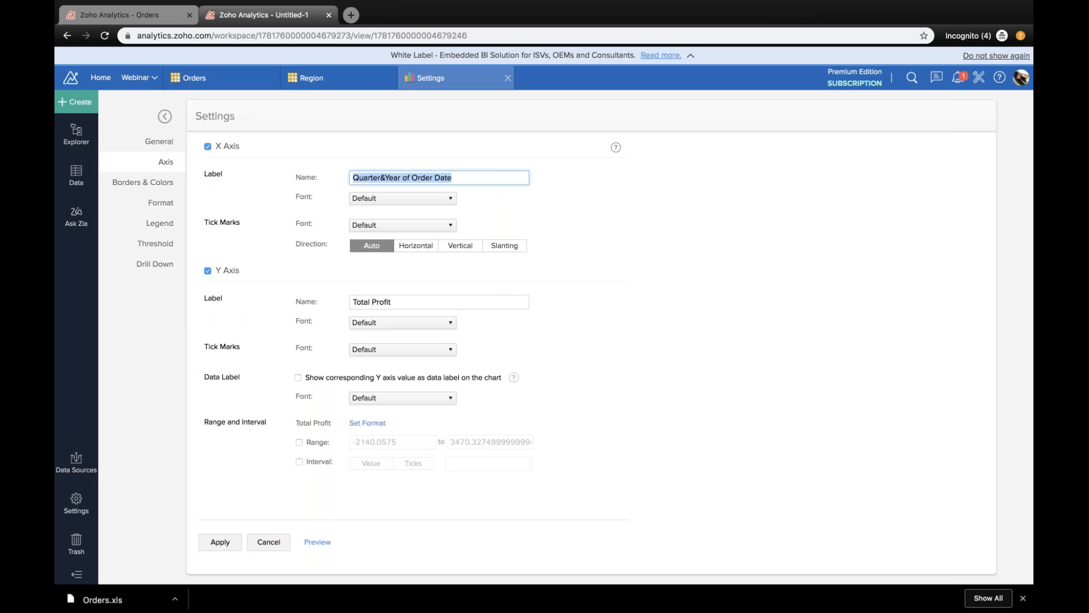
pyautogui.click(379, 177)
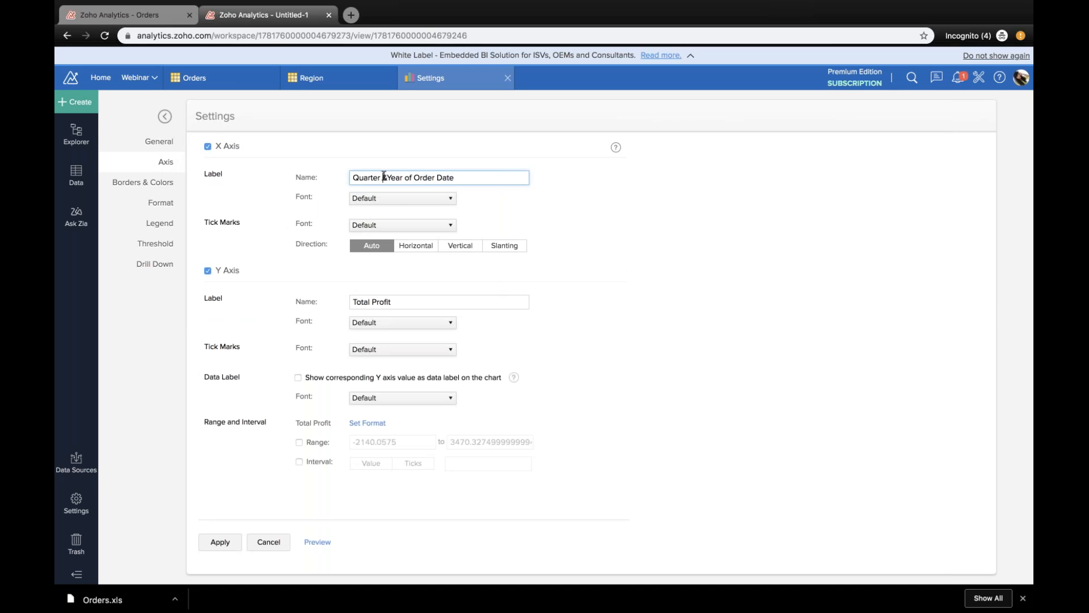
pyautogui.click(387, 177)
pyautogui.click(392, 302)
pyautogui.write('Amount')
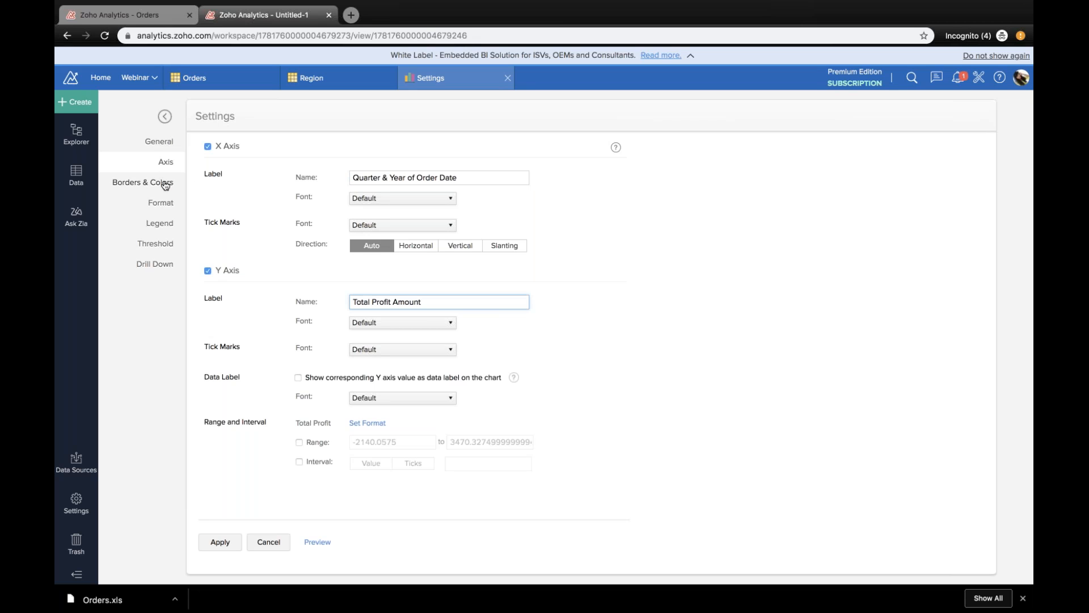
# Step: Review the border and format settings, and set the legend's color palette to Zoho Analytics Light
pyautogui.click(164, 182)
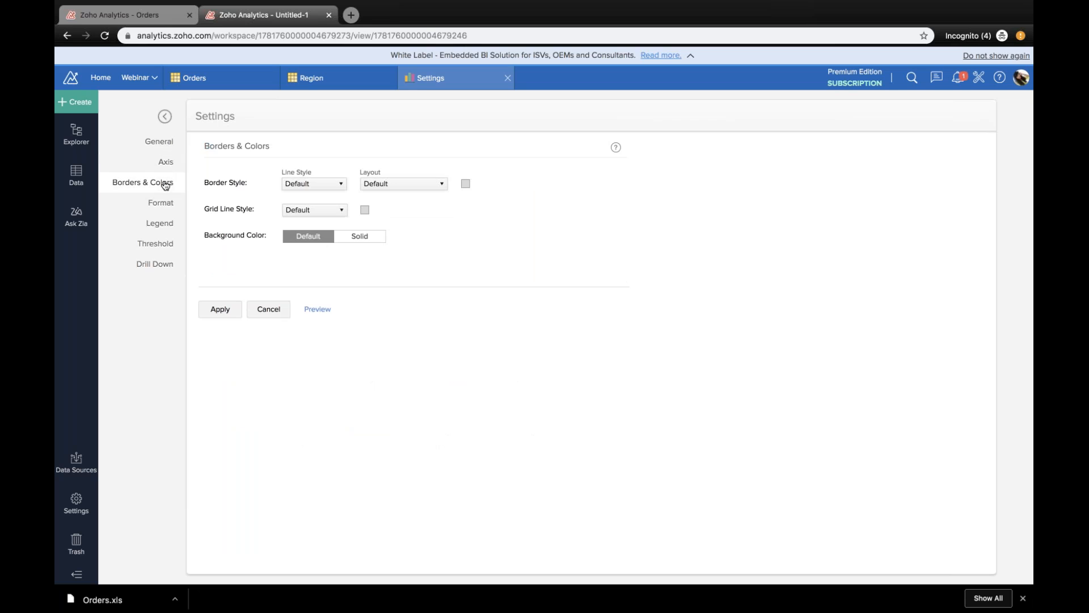
pyautogui.click(163, 203)
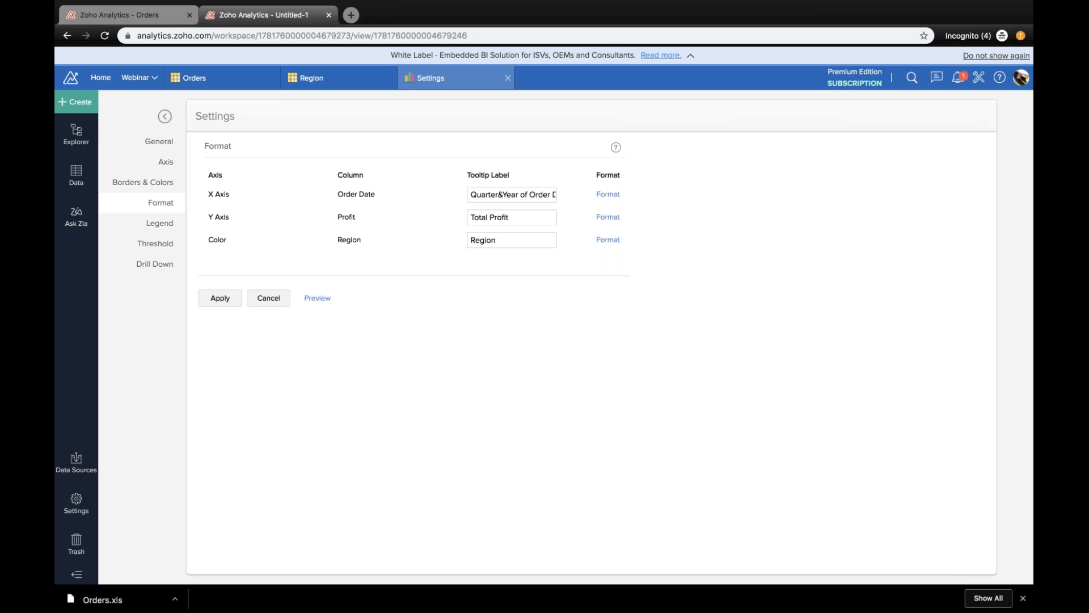
pyautogui.click(166, 223)
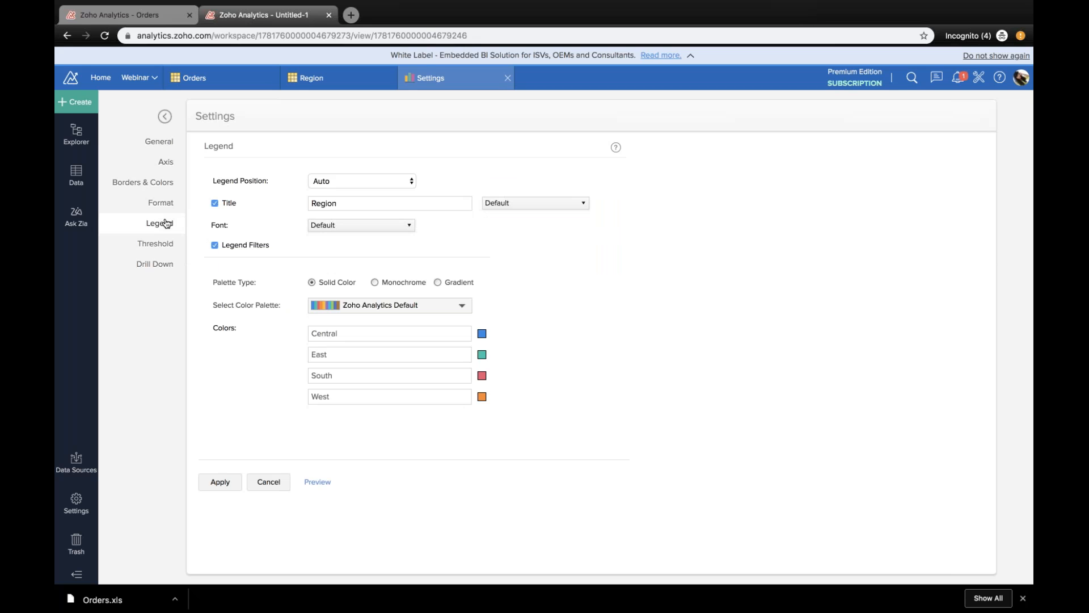
pyautogui.click(463, 308)
pyautogui.scroll(-5, 425, 375)
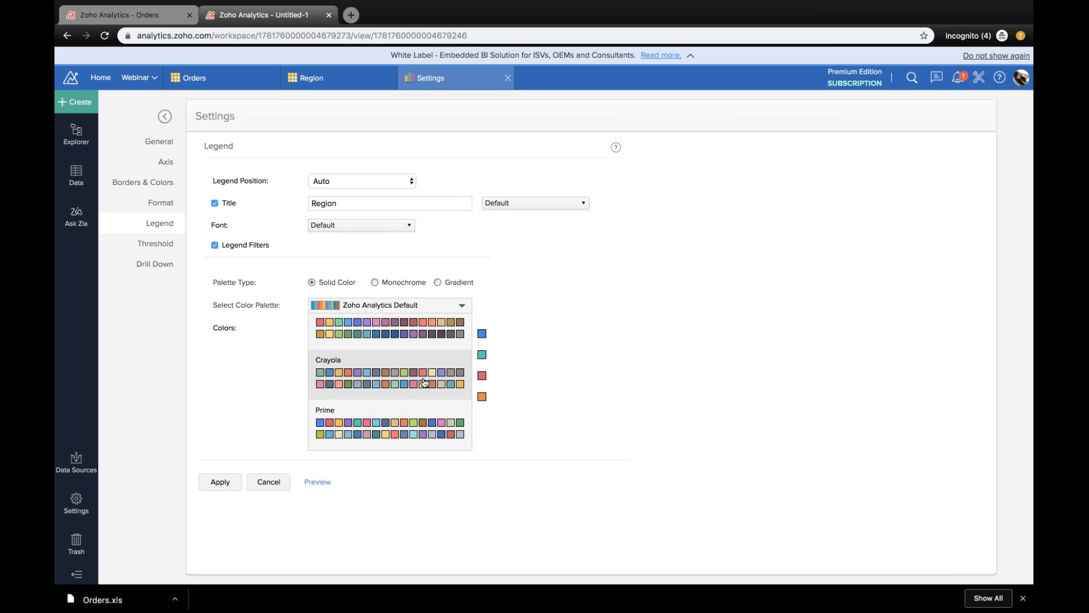
pyautogui.scroll(5, 425, 382)
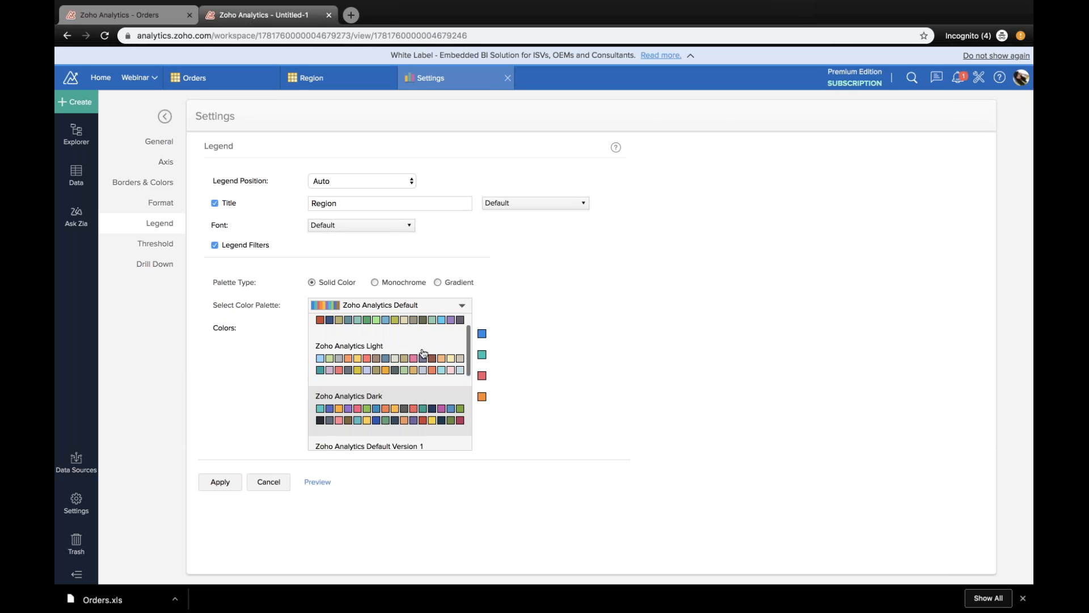
pyautogui.scroll(2, 422, 353)
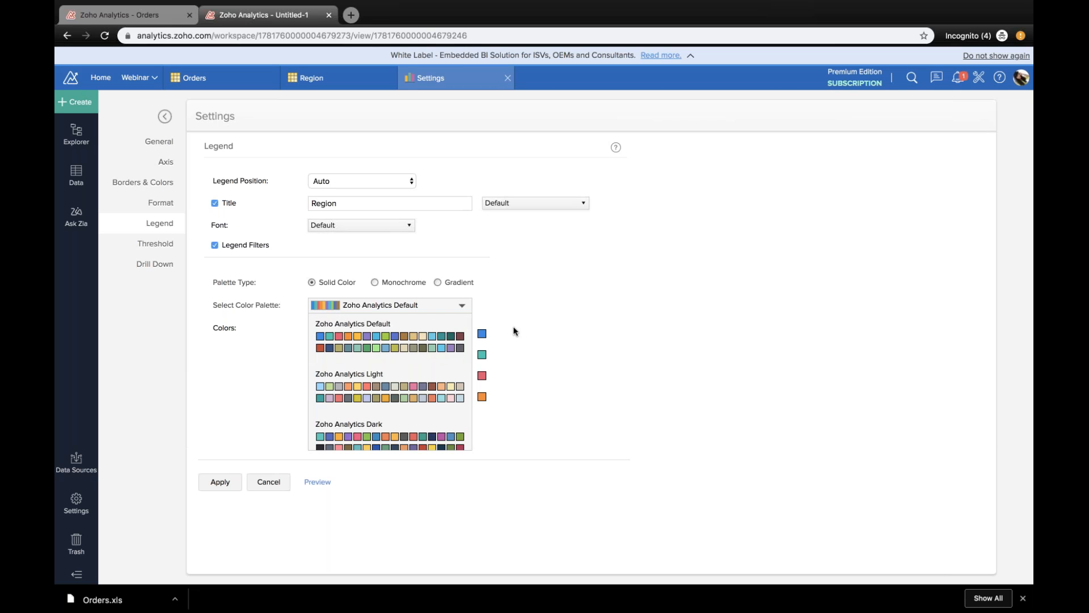
pyautogui.scroll(-5, 431, 408)
pyautogui.scroll(1, 430, 397)
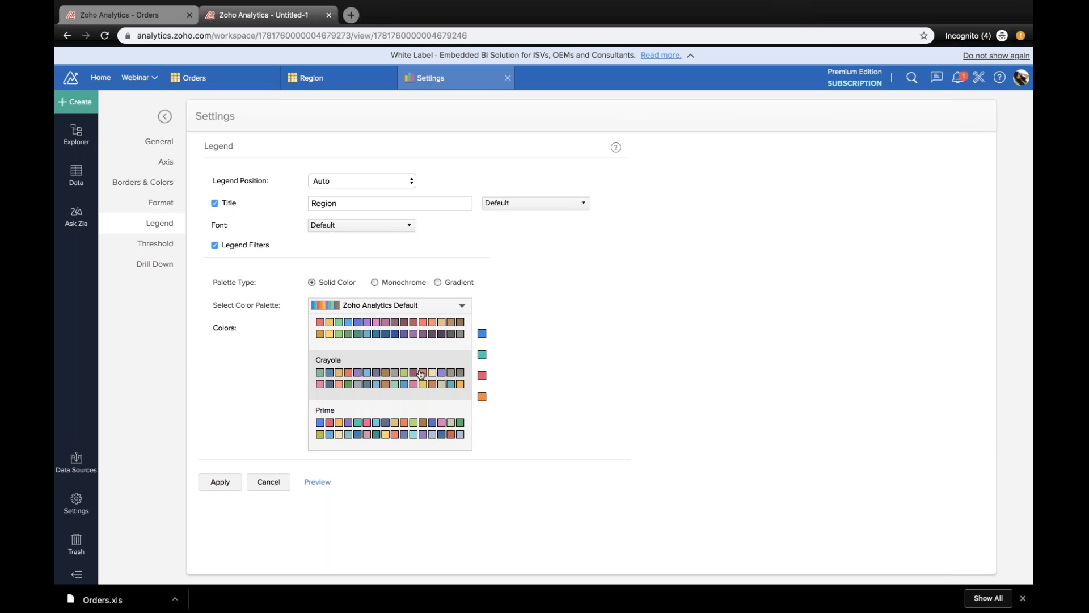
pyautogui.click(527, 368)
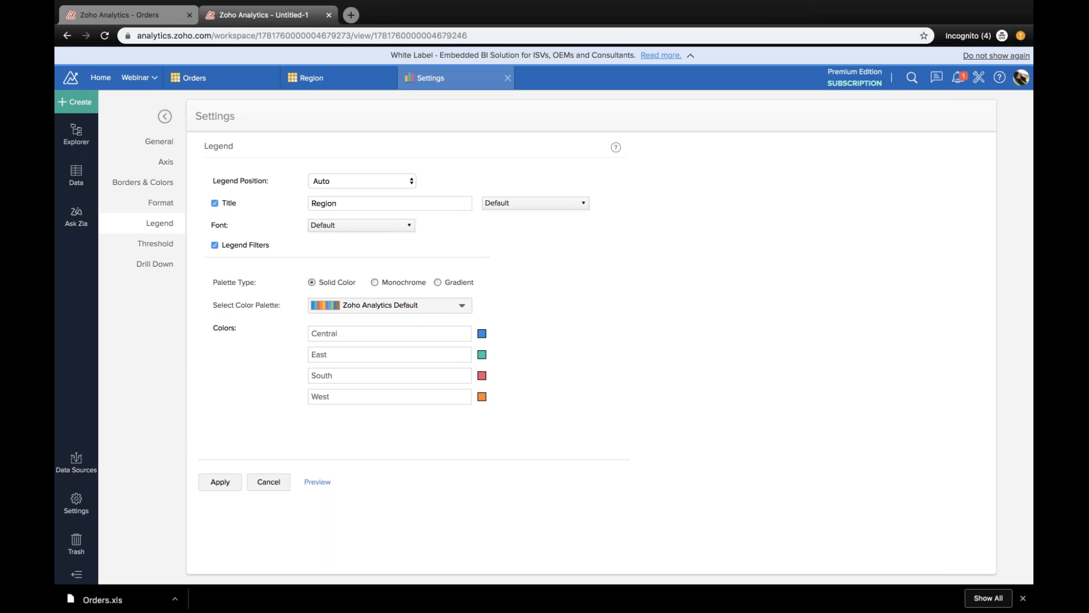
pyautogui.click(434, 305)
pyautogui.click(419, 404)
# Step: Examine the colors available for the East region, including the Zoho Analytics Light palette, and close the color picker
pyautogui.click(482, 355)
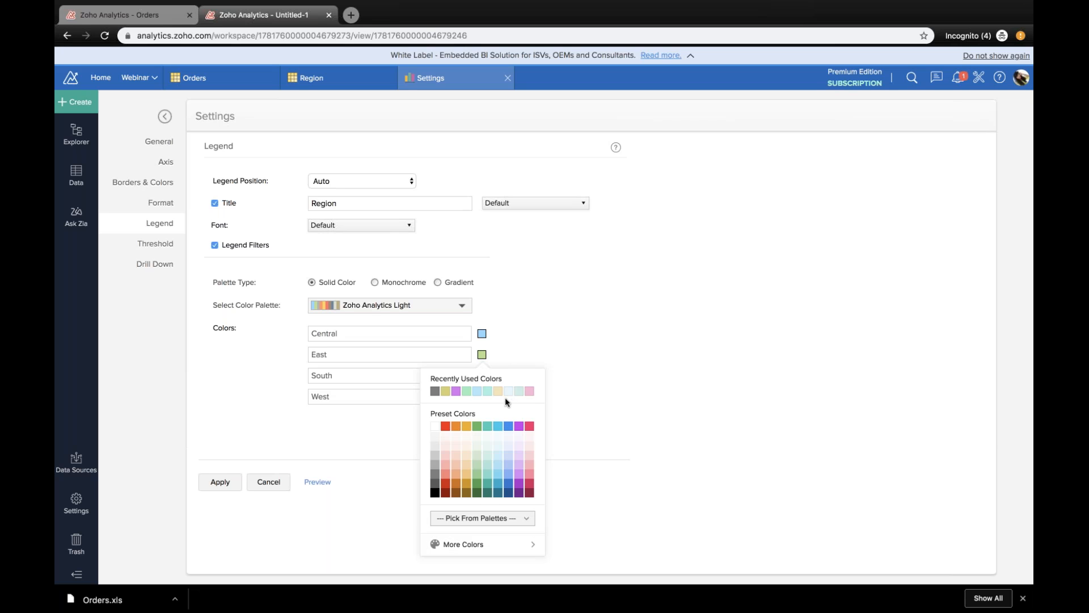
pyautogui.click(504, 519)
pyautogui.scroll(-3, 498, 448)
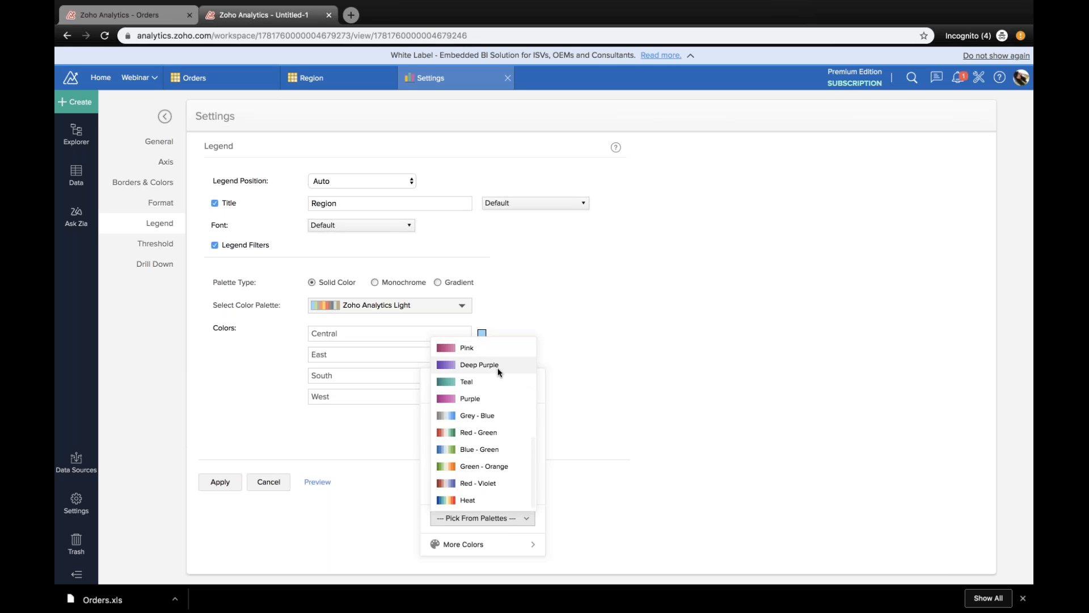
pyautogui.scroll(3, 487, 439)
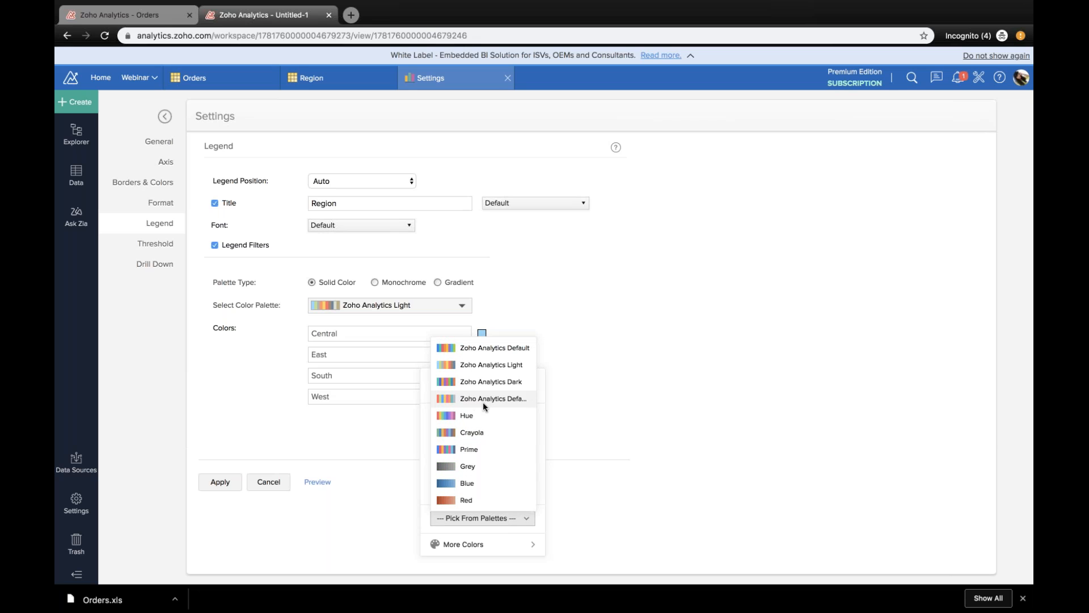
pyautogui.click(483, 369)
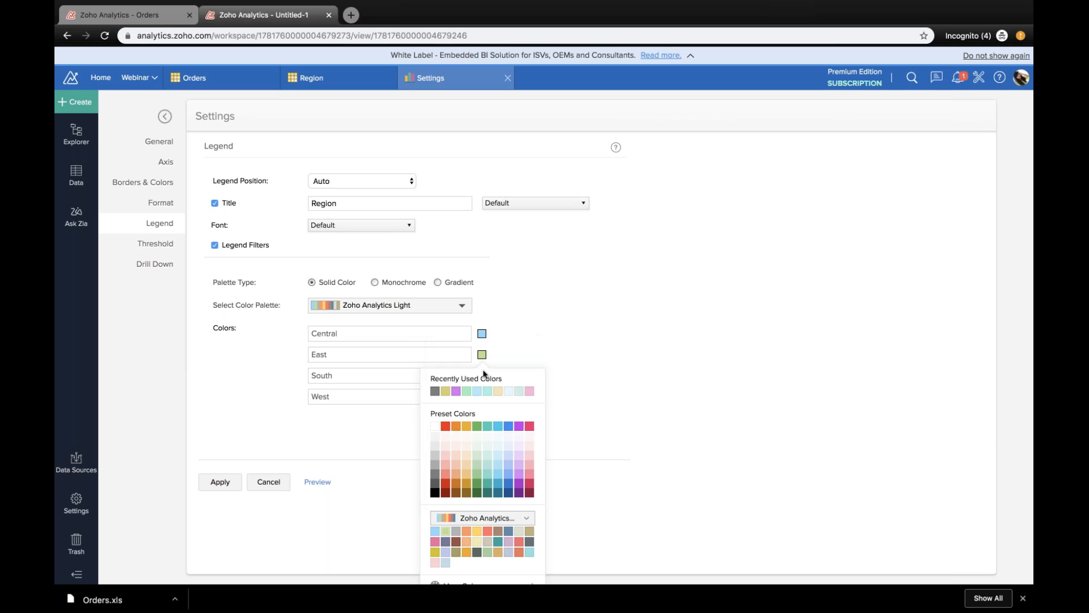
pyautogui.click(517, 366)
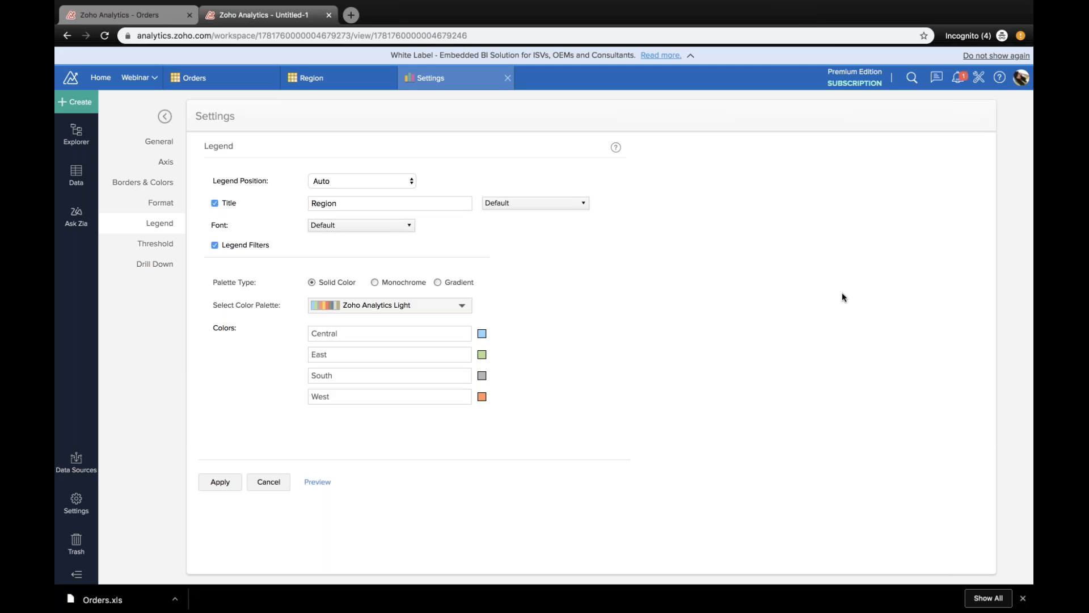
# Step: Preview the chart with the constant 750 Target threshold and return to the threshold settings
pyautogui.click(317, 482)
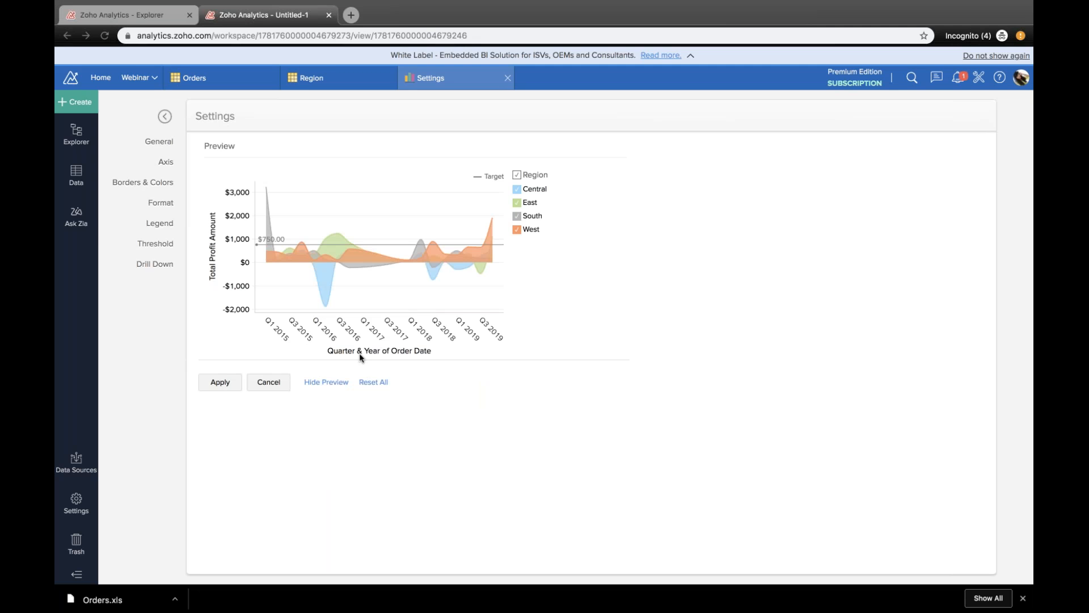
pyautogui.click(325, 382)
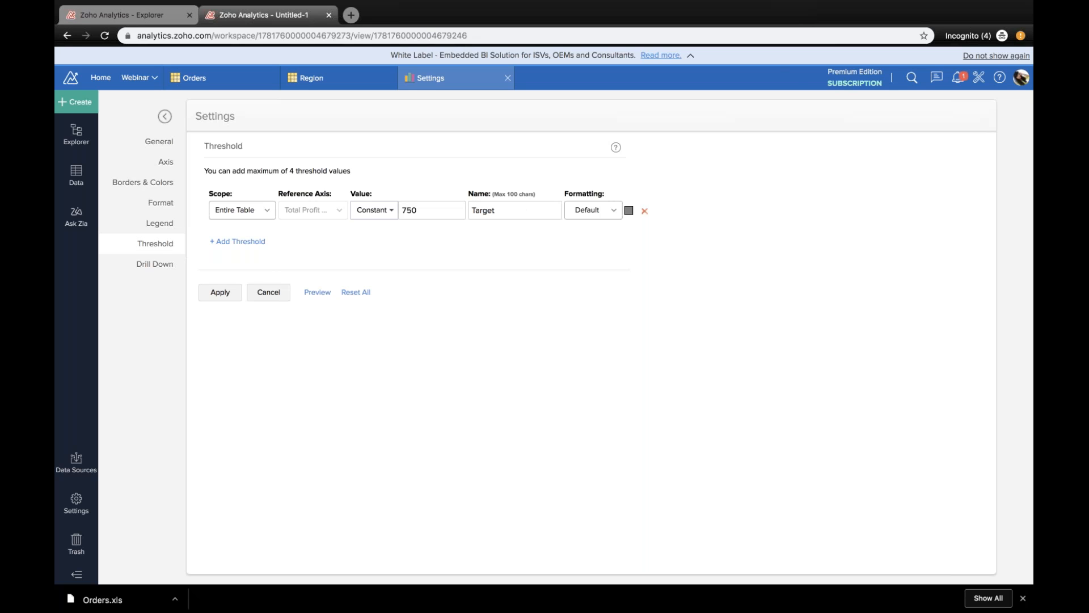
pyautogui.click(313, 293)
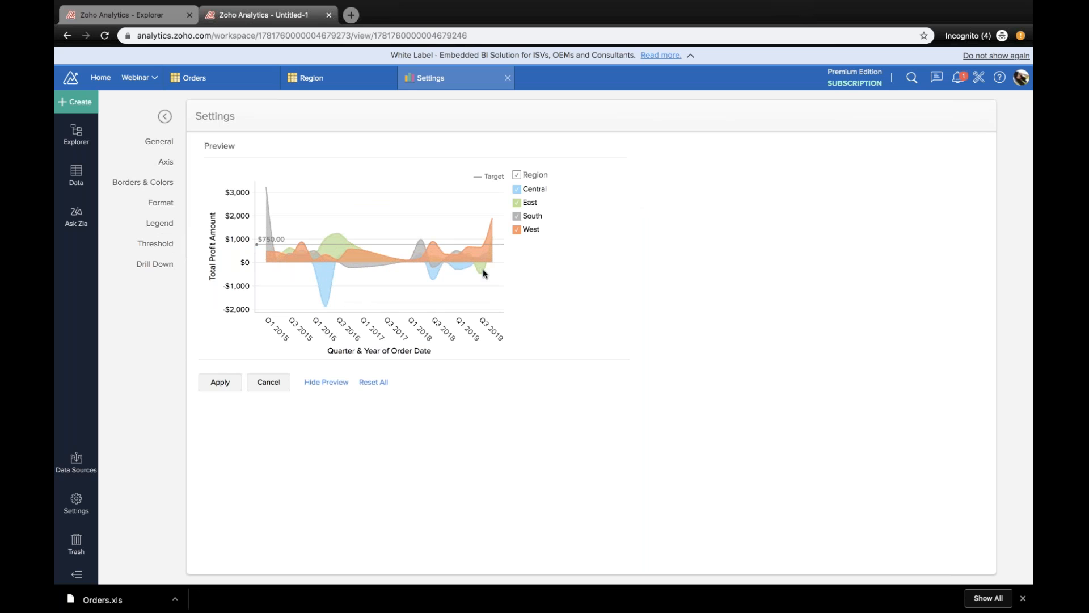
pyautogui.click(321, 381)
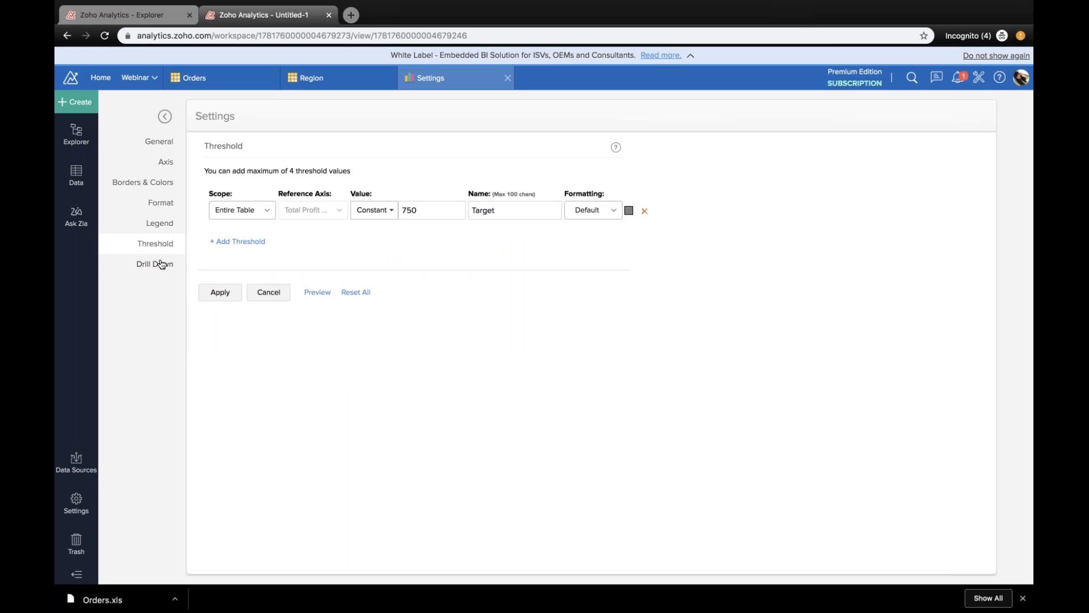
# Step: Check the drill-down settings, preview the chart and cancel the pending settings changes
pyautogui.click(156, 264)
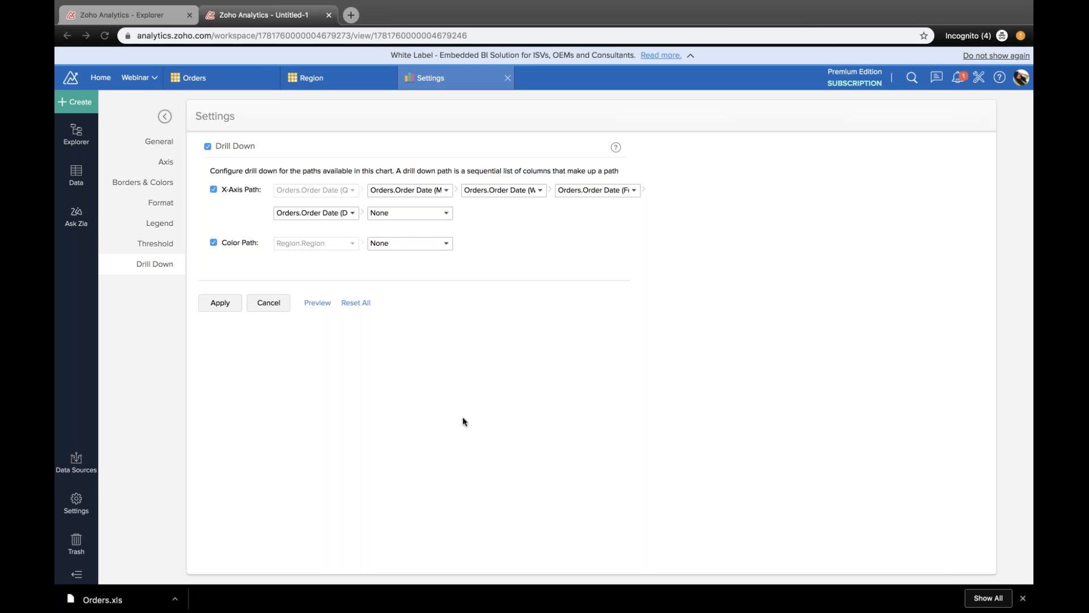
pyautogui.click(317, 303)
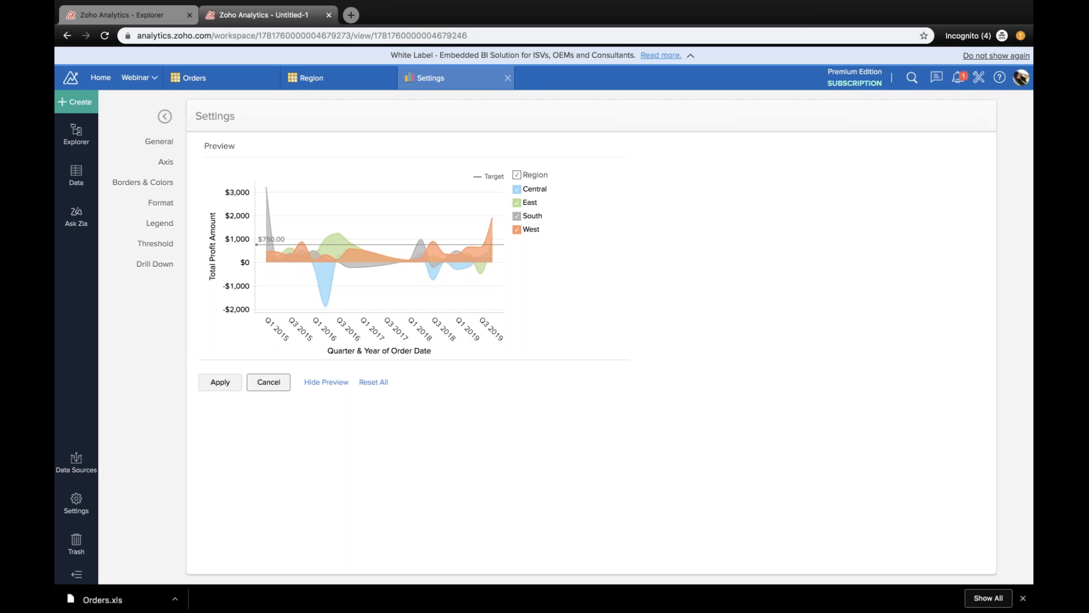
pyautogui.click(269, 382)
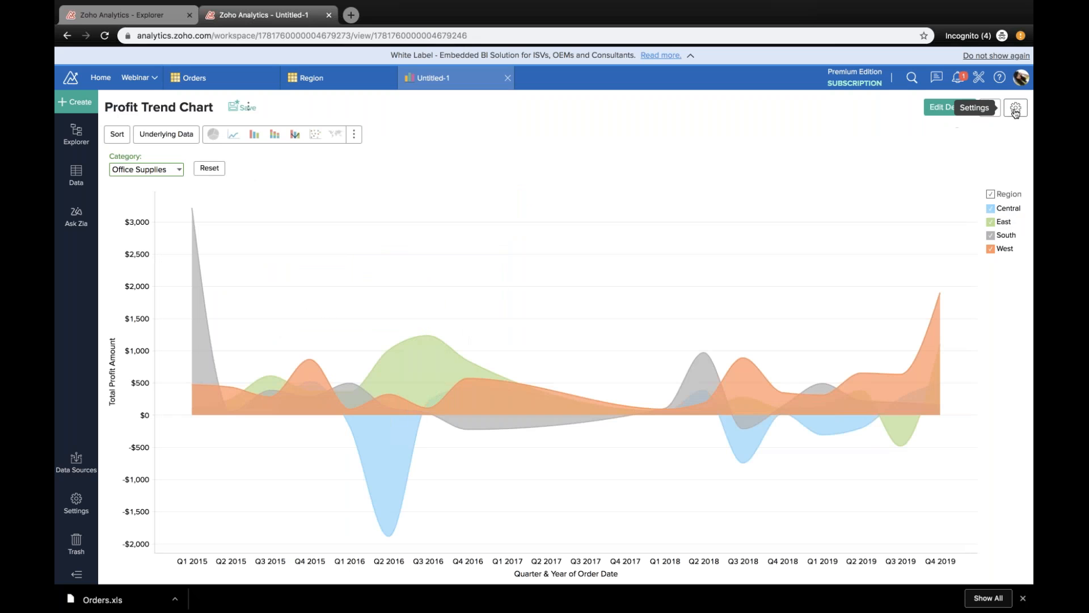
# Step: Reopen the chart's drill-down settings and examine the columns and Order Date levels offered along the X-axis path
pyautogui.click(1016, 108)
pyautogui.click(149, 264)
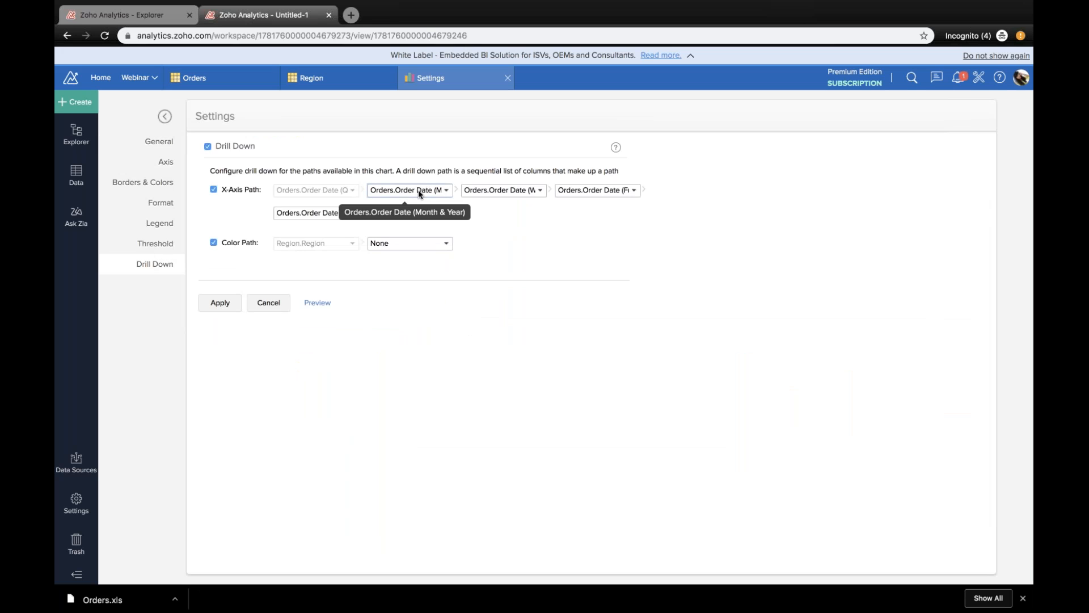
pyautogui.click(446, 189)
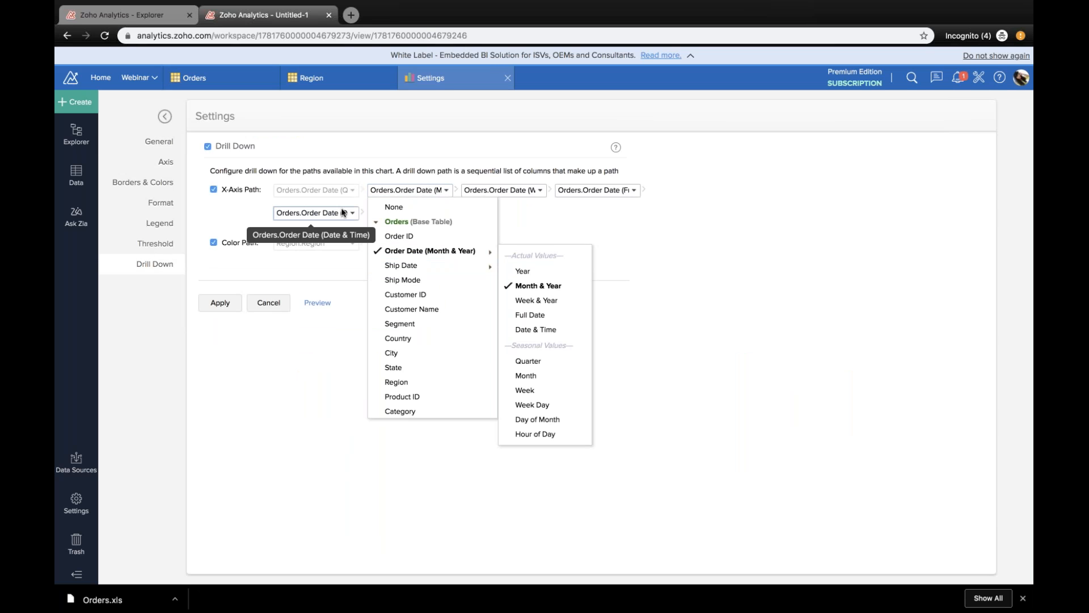
pyautogui.click(537, 230)
pyautogui.click(513, 195)
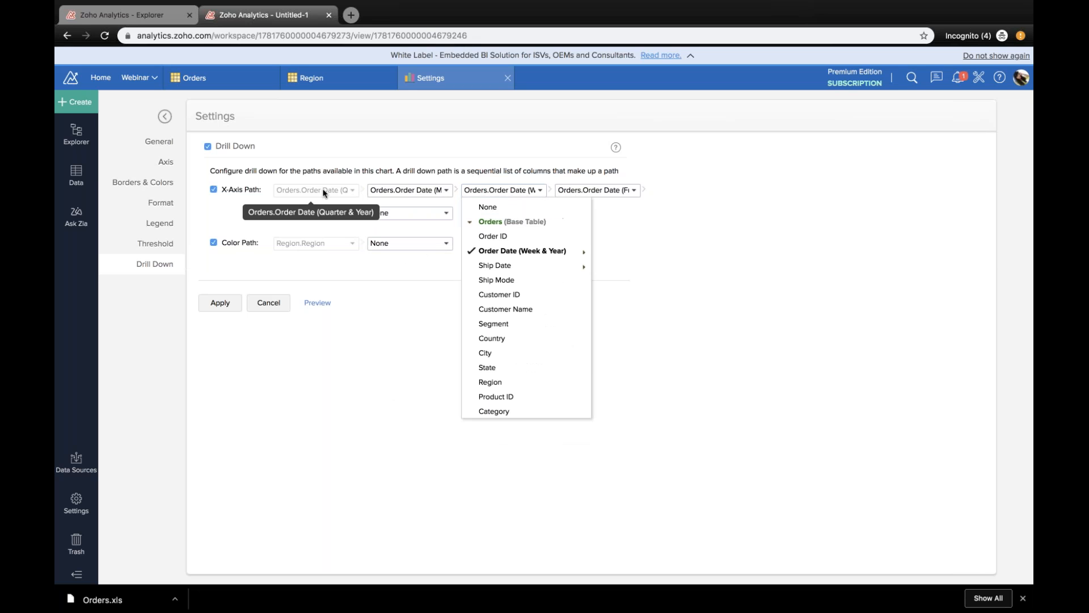
pyautogui.click(439, 191)
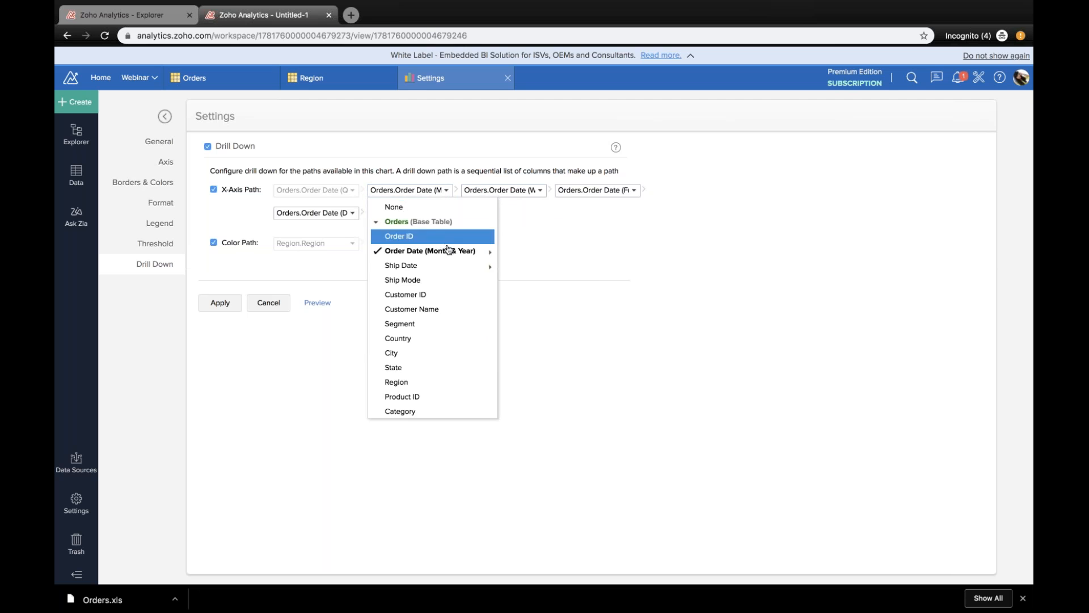
pyautogui.click(488, 197)
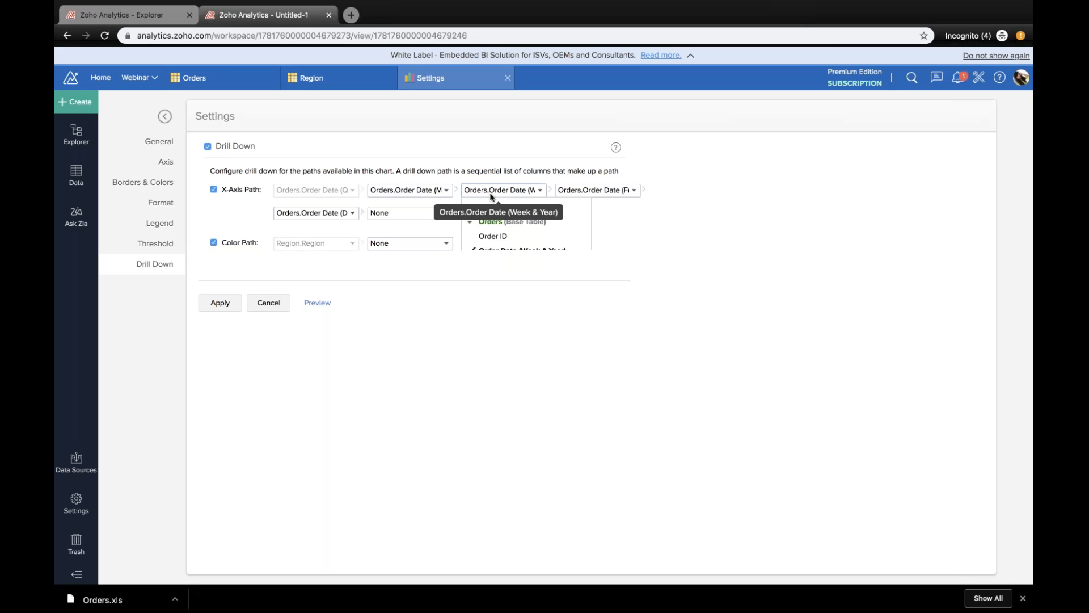
pyautogui.click(491, 196)
pyautogui.moveTo(561, 251)
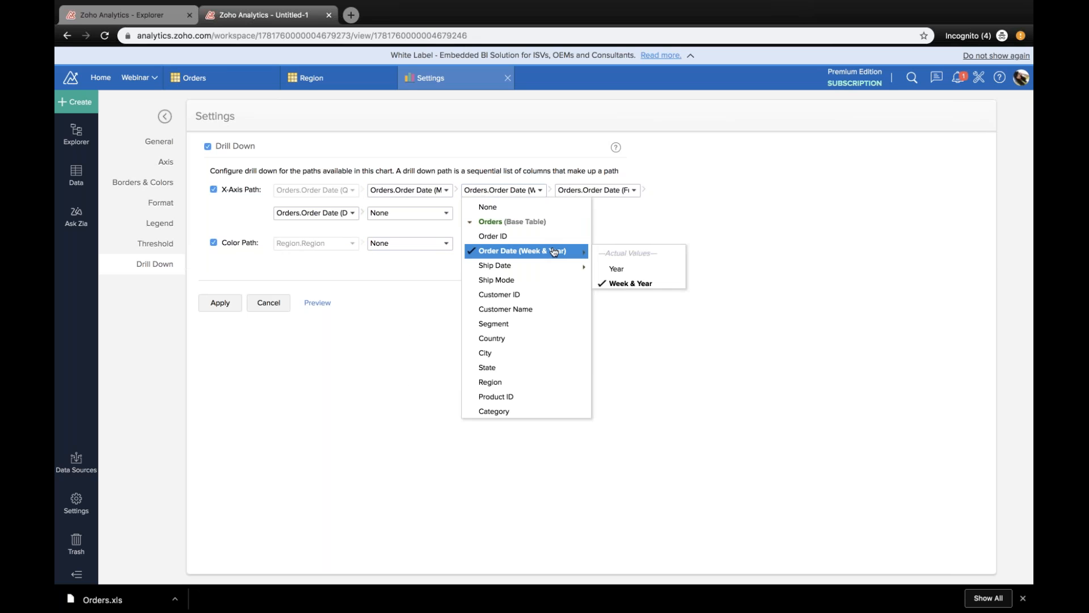
# Step: Replace the Order Date (Full Date) level in the X-axis drill-down path with Segment
pyautogui.click(610, 187)
pyautogui.scroll(-2, 626, 330)
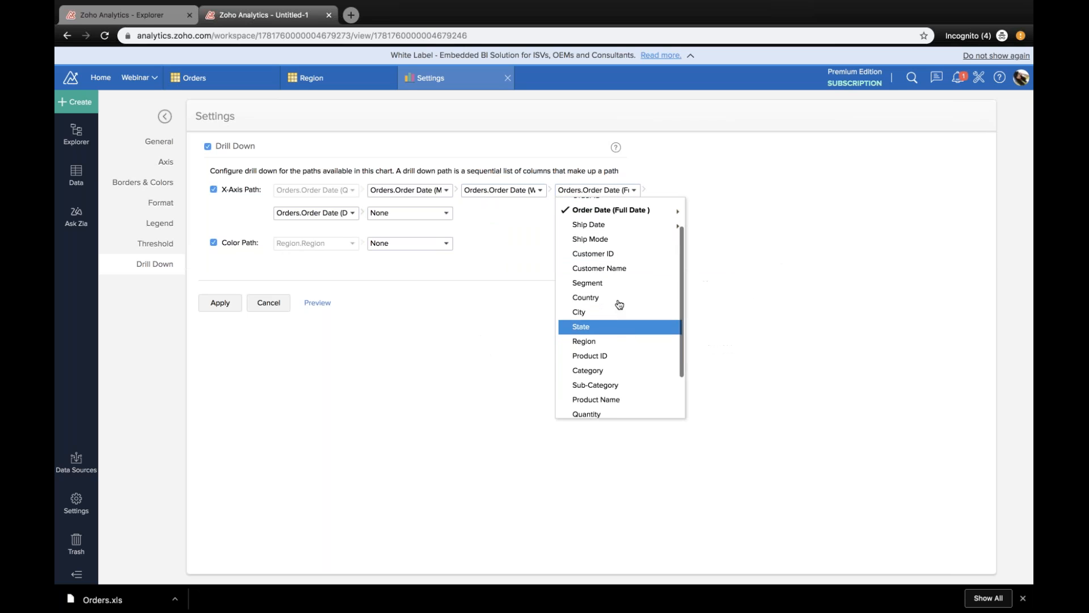
pyautogui.click(612, 284)
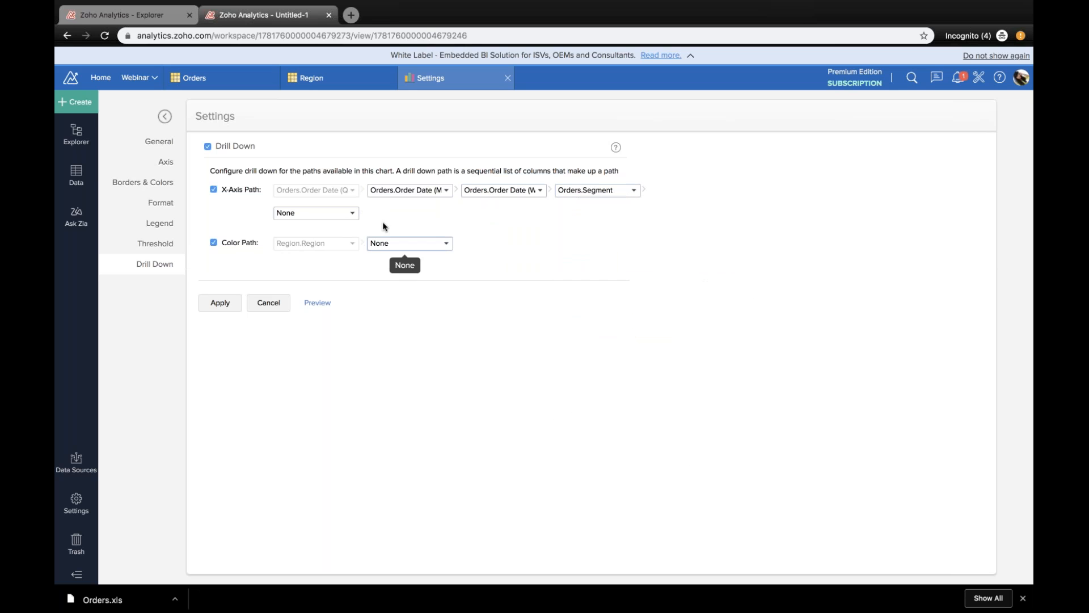
# Step: Add State from the Orders table as the level after Segment in the X-axis drill-down path and apply the settings
pyautogui.click(349, 214)
pyautogui.scroll(-1, 361, 357)
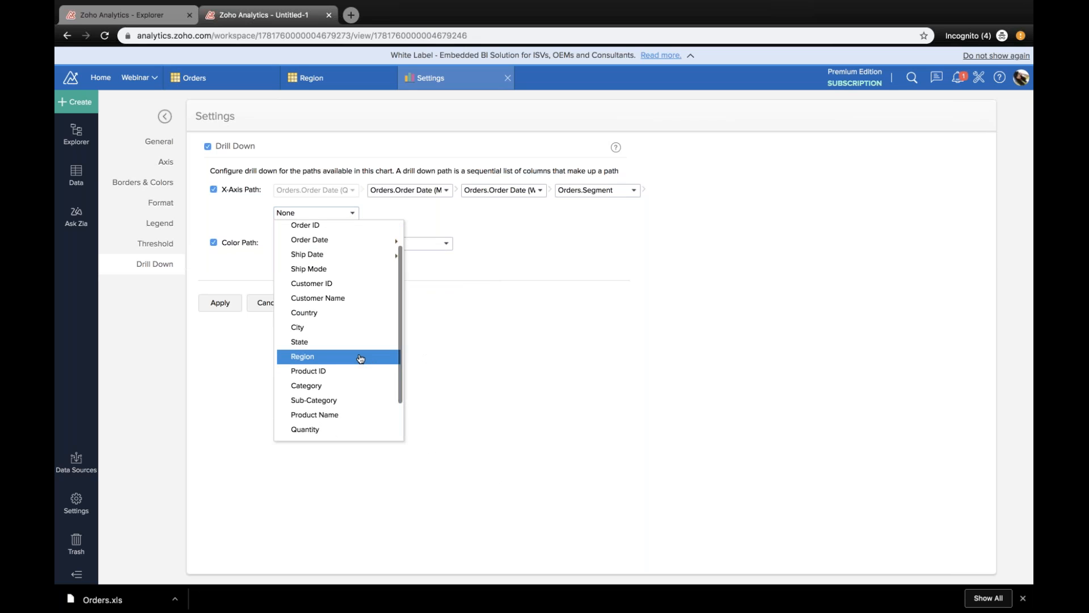
pyautogui.scroll(2, 355, 340)
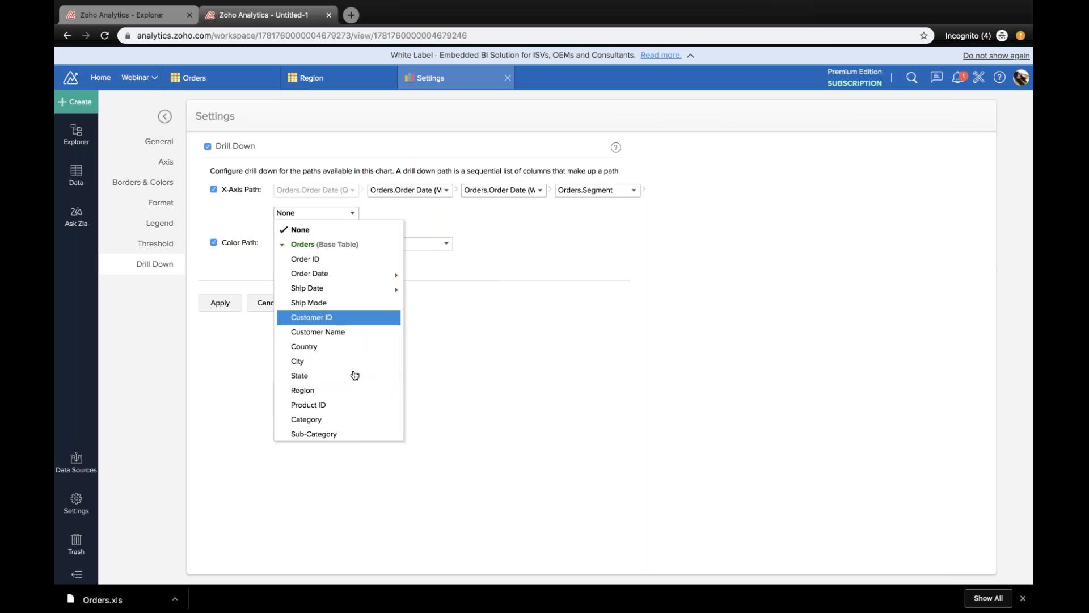
pyautogui.scroll(-1, 352, 364)
pyautogui.scroll(-2, 354, 375)
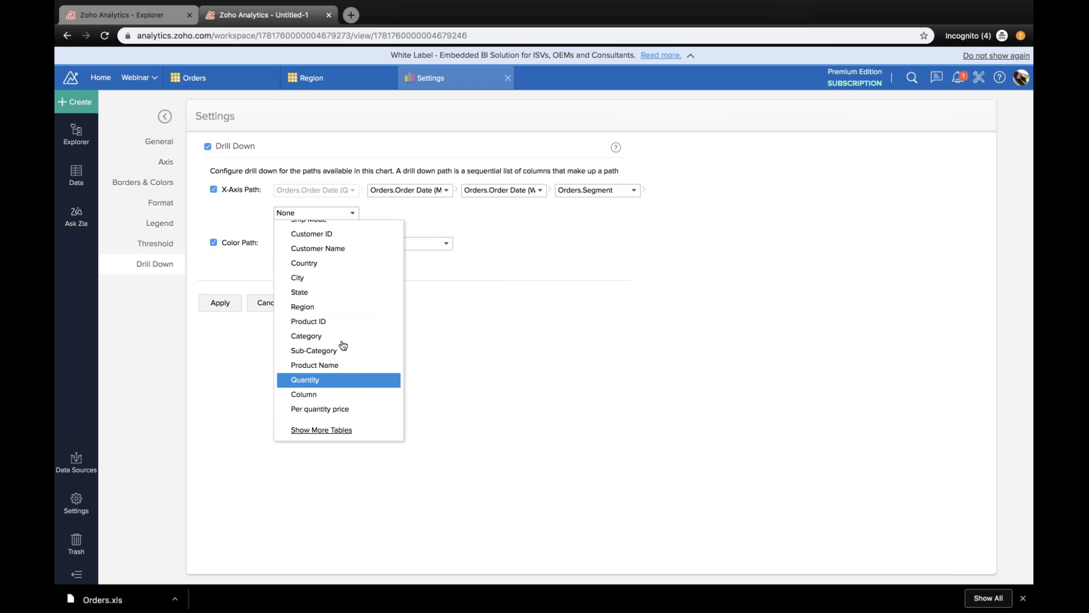
pyautogui.click(332, 292)
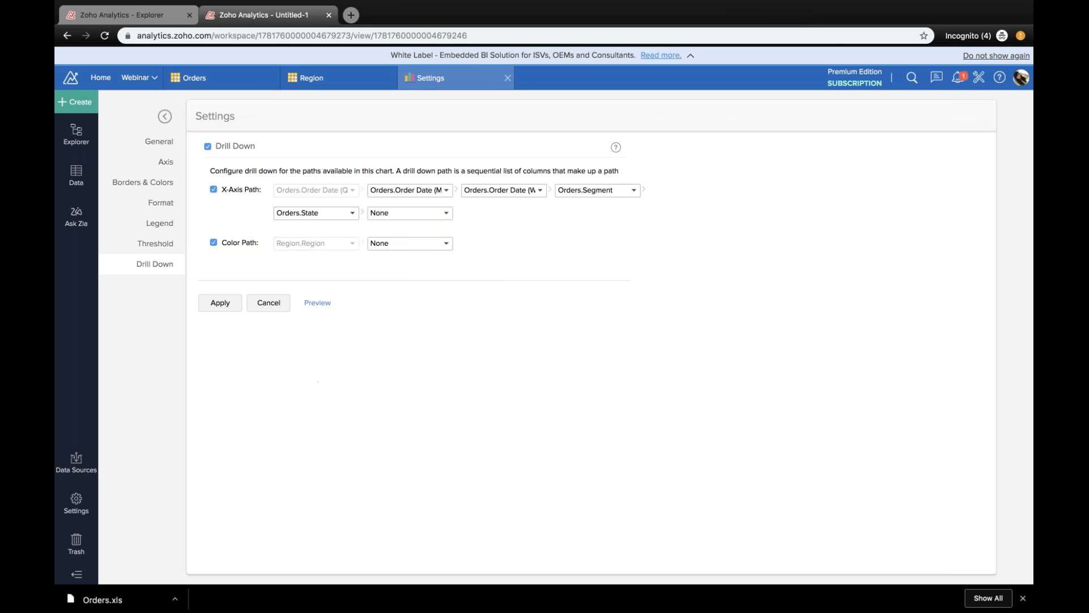
pyautogui.click(220, 303)
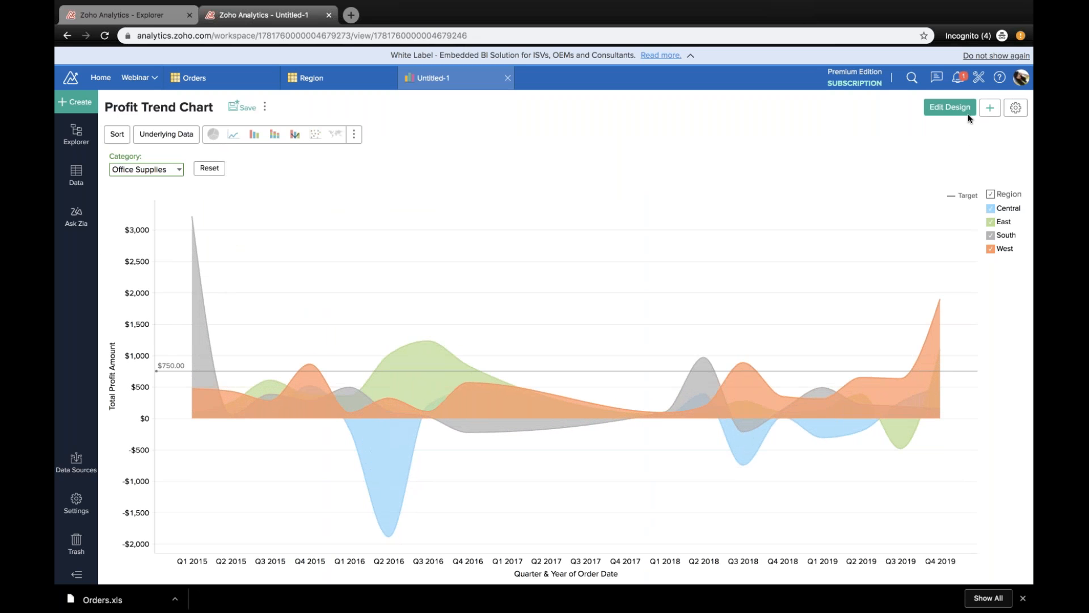
# Step: Drill down the West region's Q4 2019 profit to the month level of Order Date
pyautogui.moveTo(421, 361)
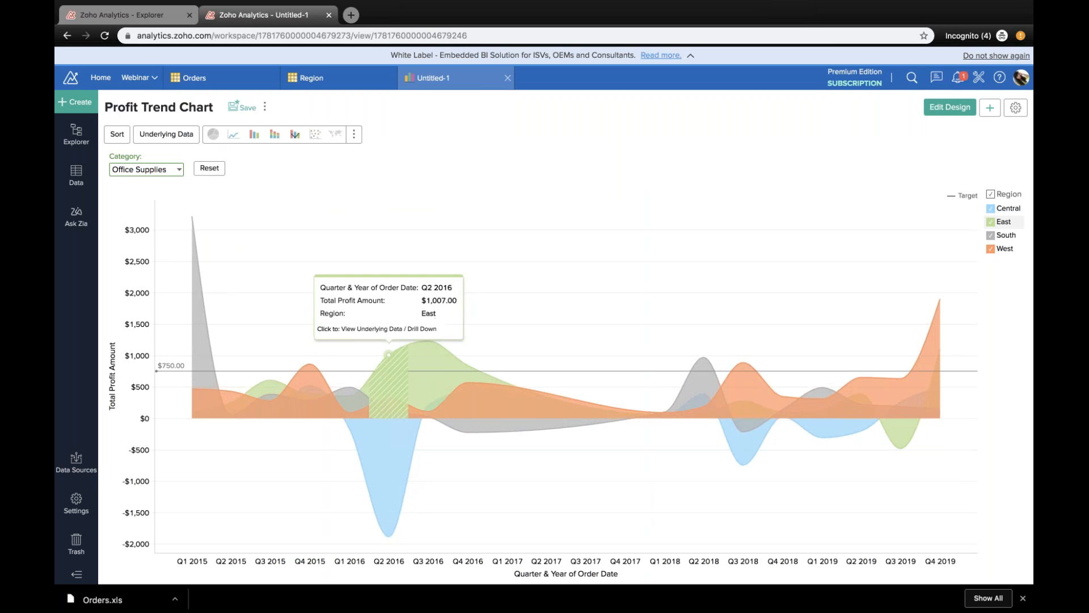
pyautogui.click(421, 362)
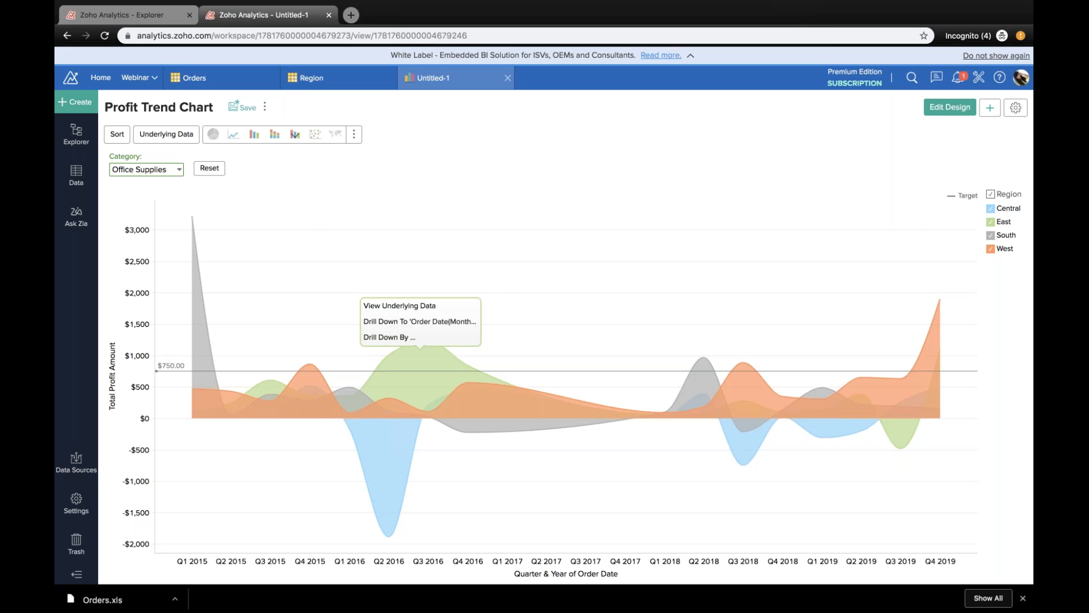
pyautogui.moveTo(420, 350)
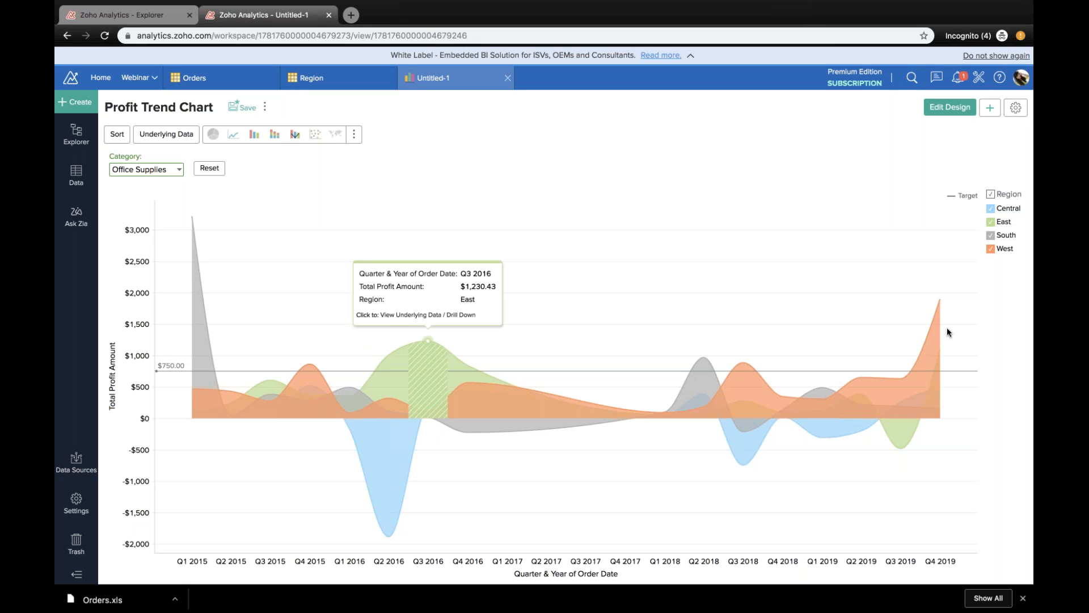
pyautogui.moveTo(934, 336)
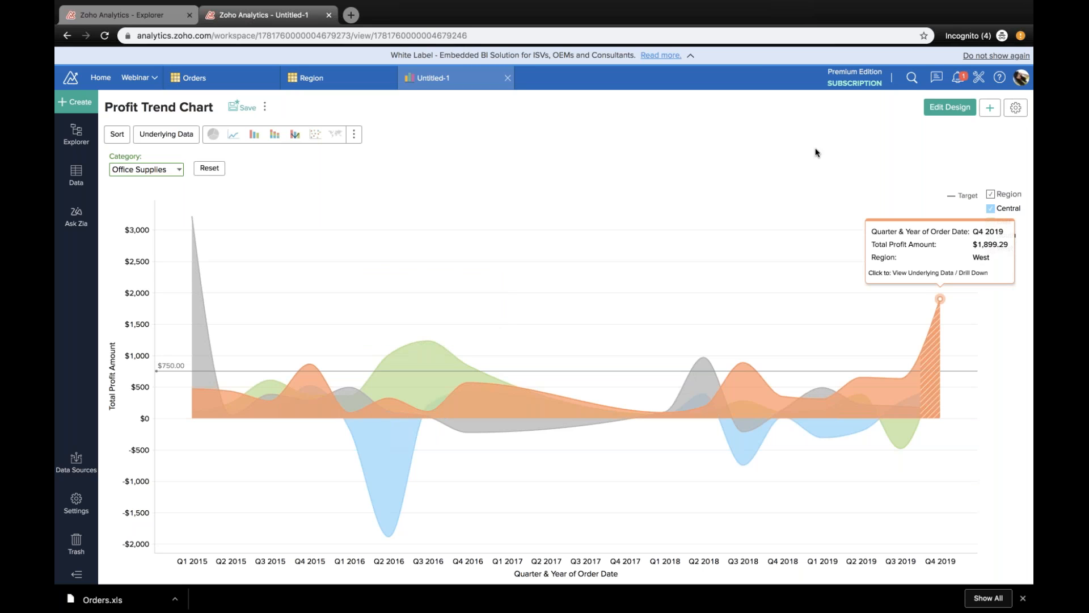
pyautogui.click(934, 352)
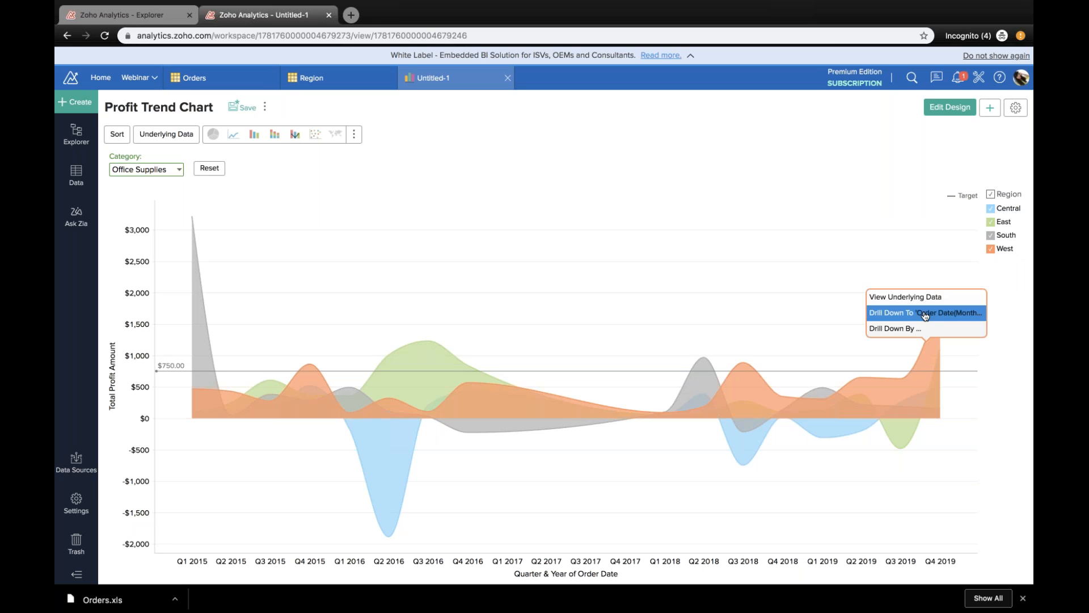
pyautogui.click(925, 314)
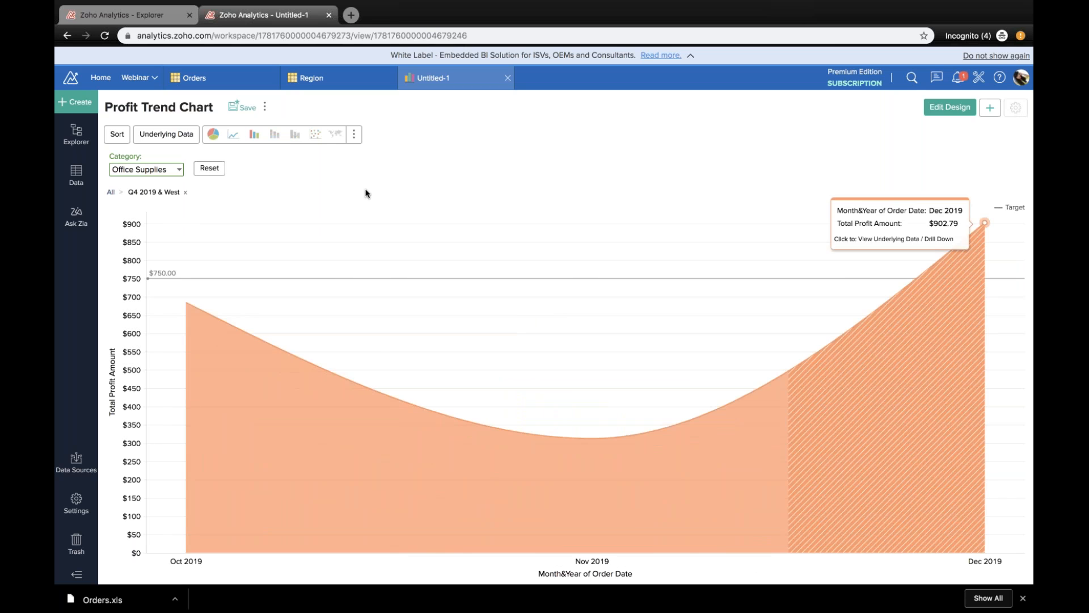
# Step: Show the monthly breakdown as a pie chart and drill down Oct 2019 to the week level of Order Date
pyautogui.click(213, 134)
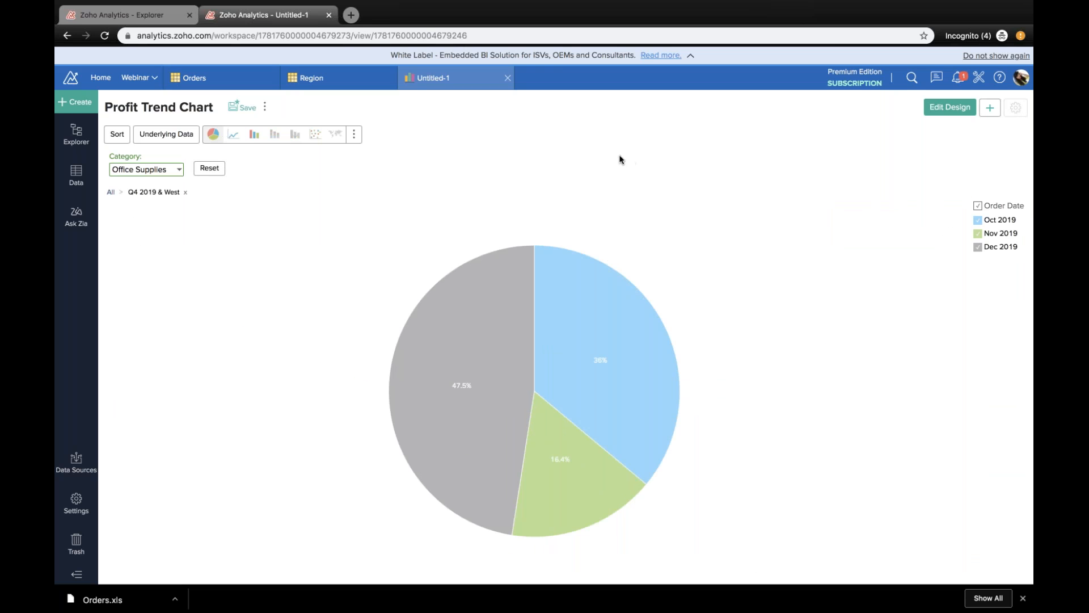
pyautogui.click(601, 327)
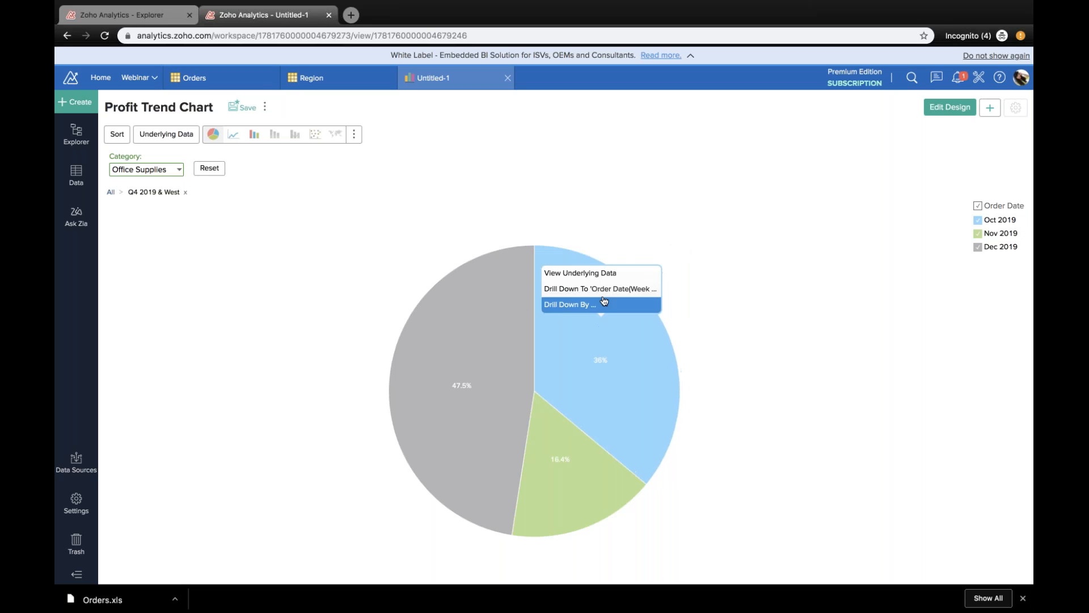
pyautogui.click(608, 304)
pyautogui.click(606, 278)
pyautogui.click(612, 258)
# Step: Drill down week W44 2019 to Segment and show the result as a bar chart
pyautogui.click(487, 338)
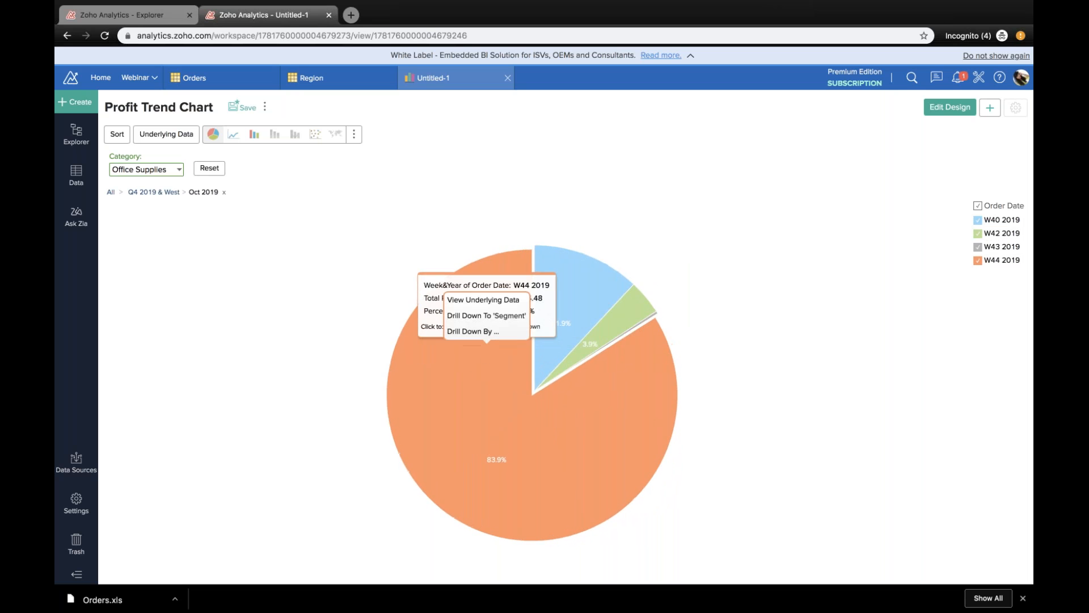
pyautogui.click(497, 320)
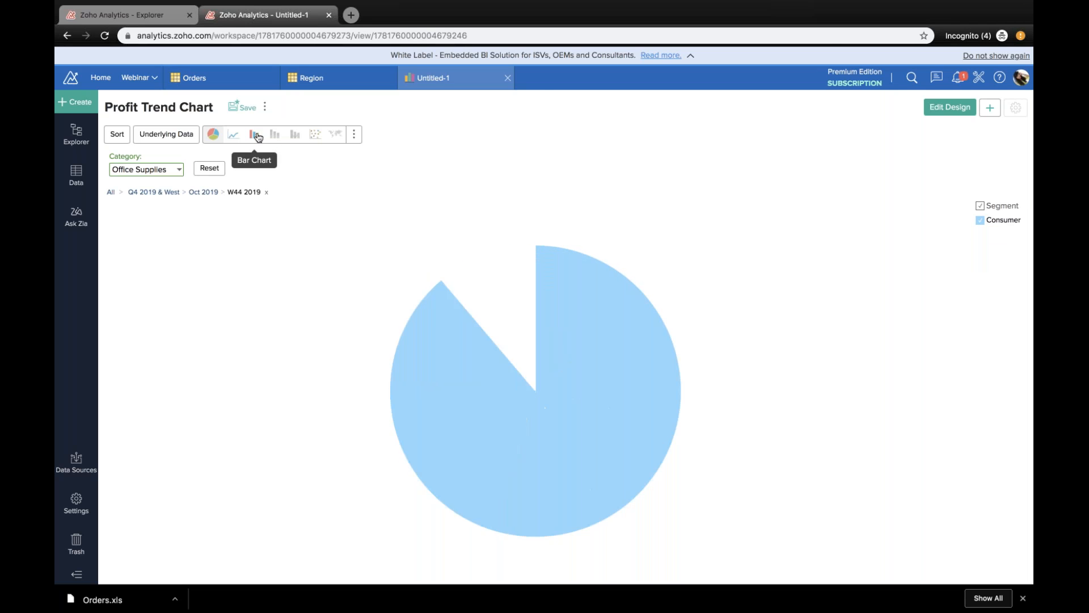
pyautogui.click(254, 134)
# Step: Drill down the Consumer segment to State and return to the All level of the chart
pyautogui.click(597, 397)
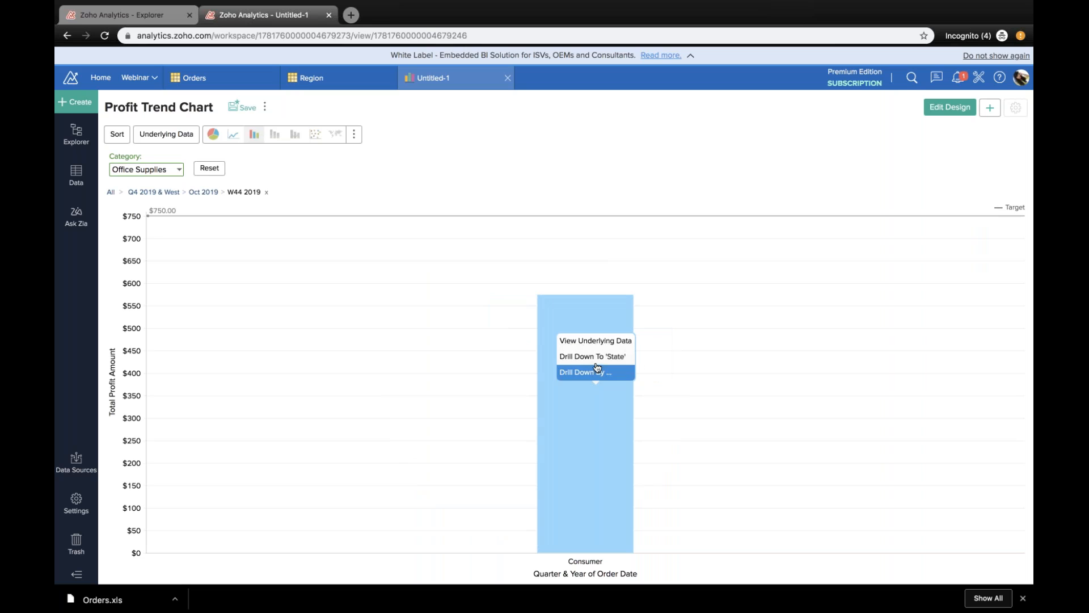
pyautogui.click(597, 357)
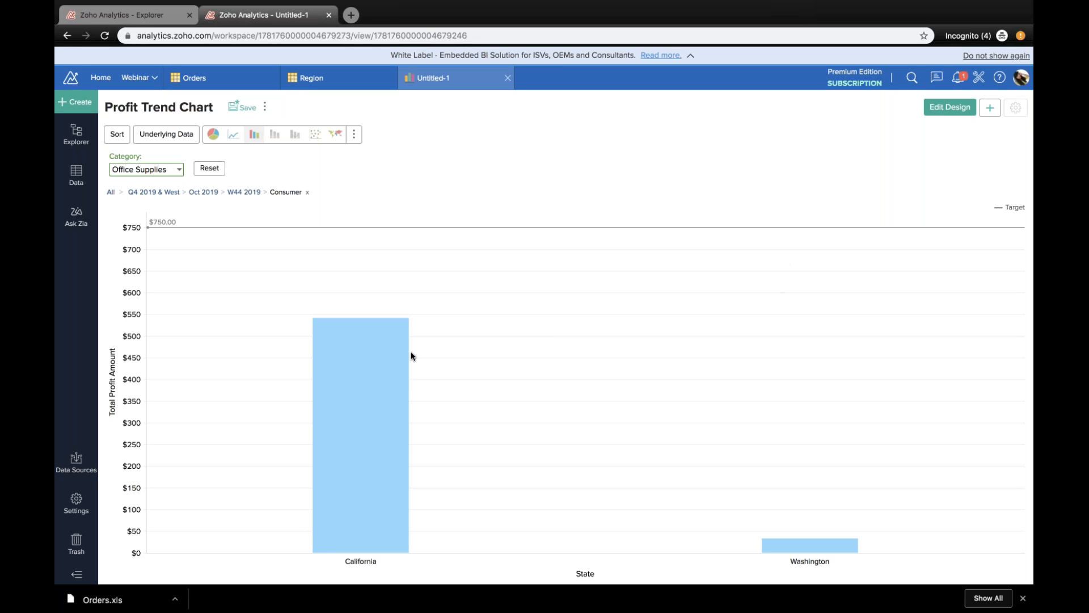
pyautogui.moveTo(407, 353)
pyautogui.click(110, 192)
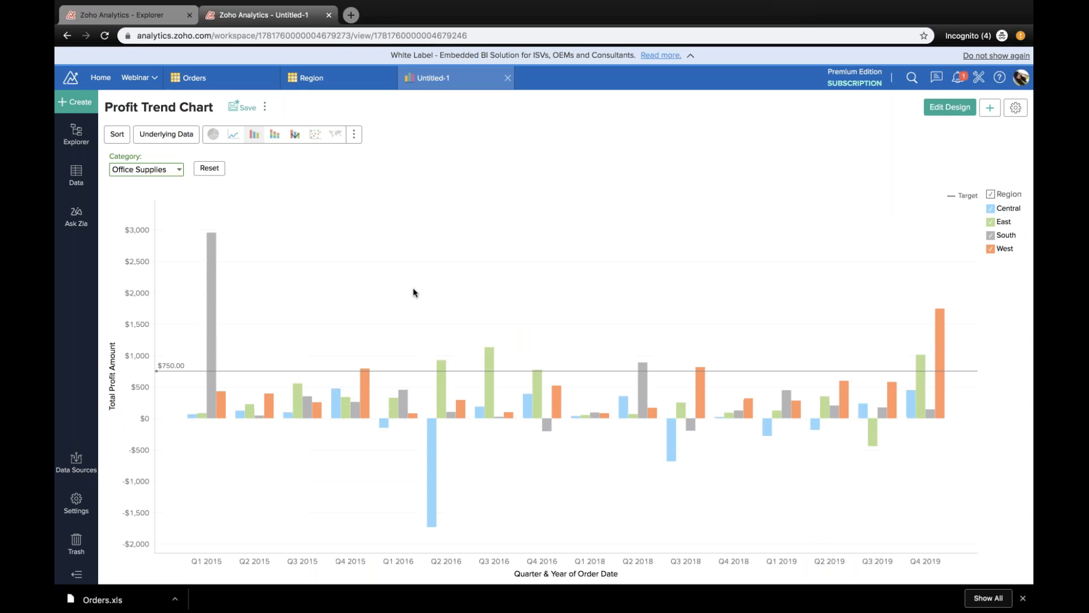
# Step: Change the profit trend chart to a stacked area chart
pyautogui.click(354, 134)
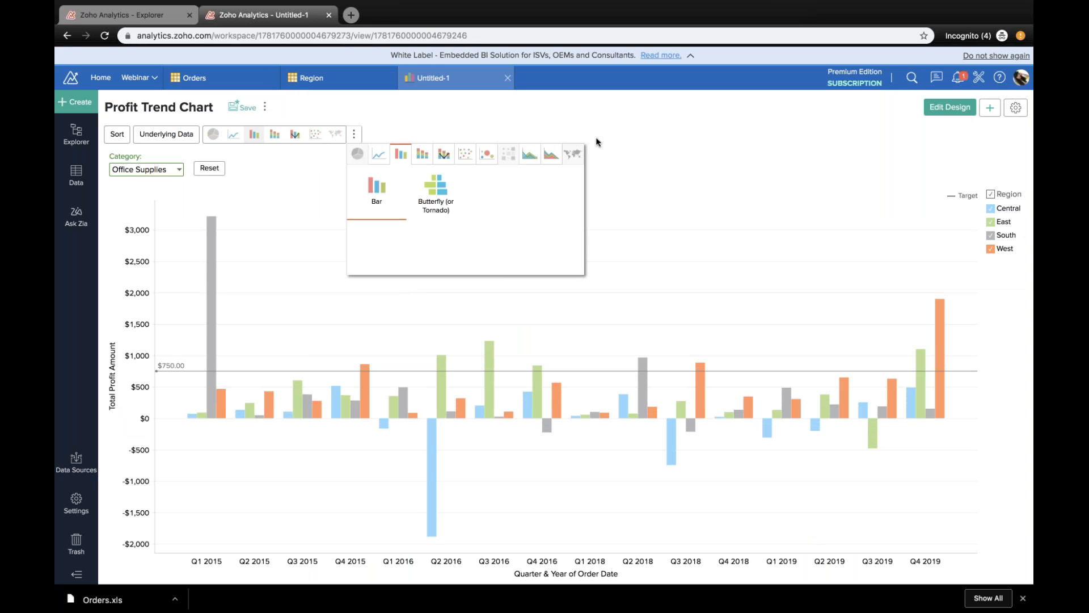
pyautogui.click(556, 156)
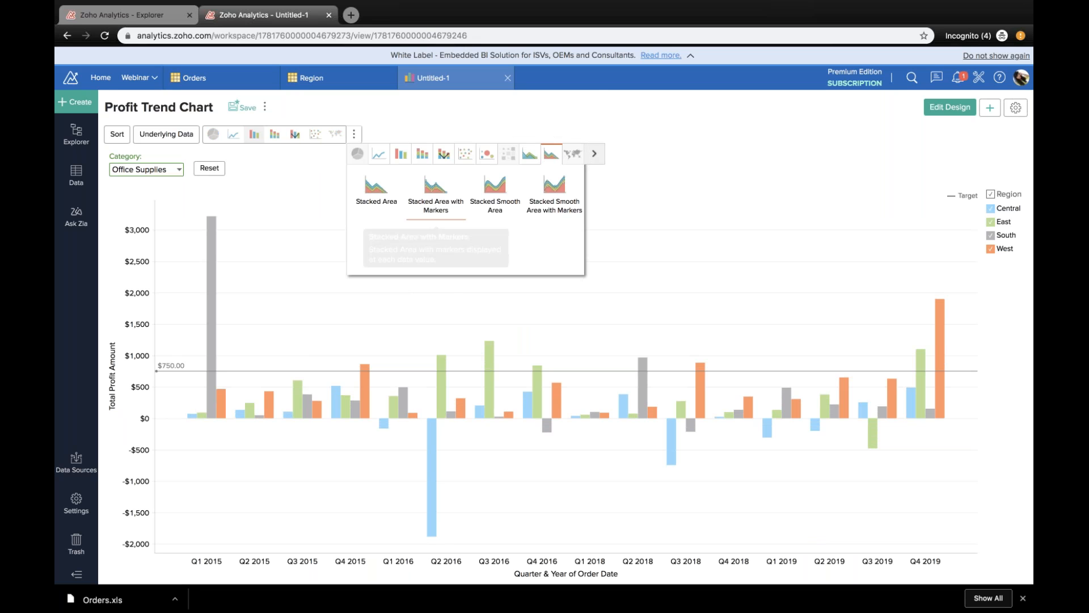
pyautogui.click(436, 184)
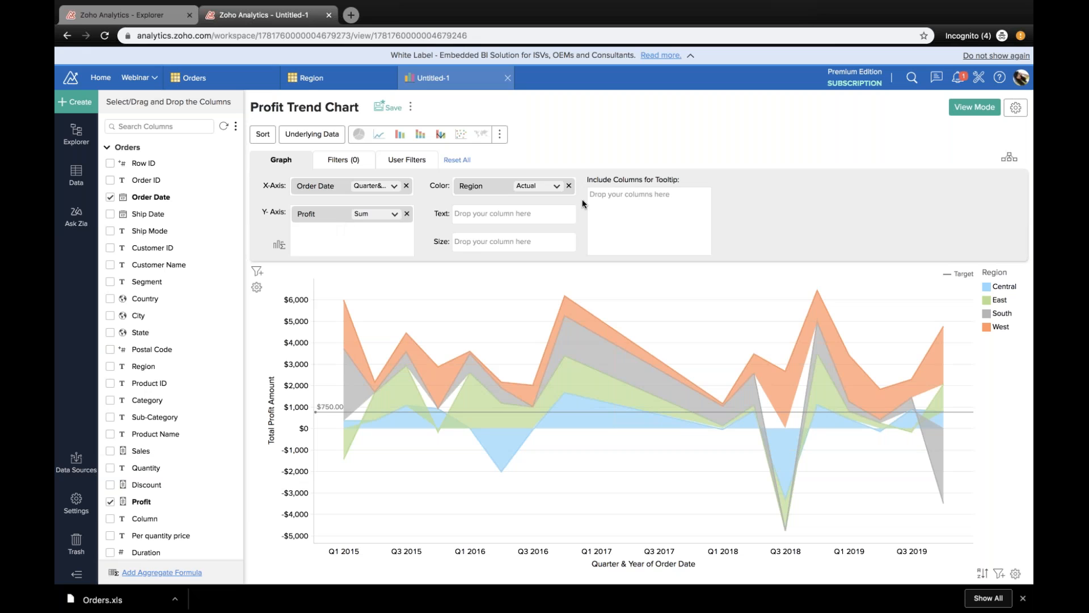
# Step: Remove Region from the chart's color and regenerate the graph
pyautogui.click(570, 186)
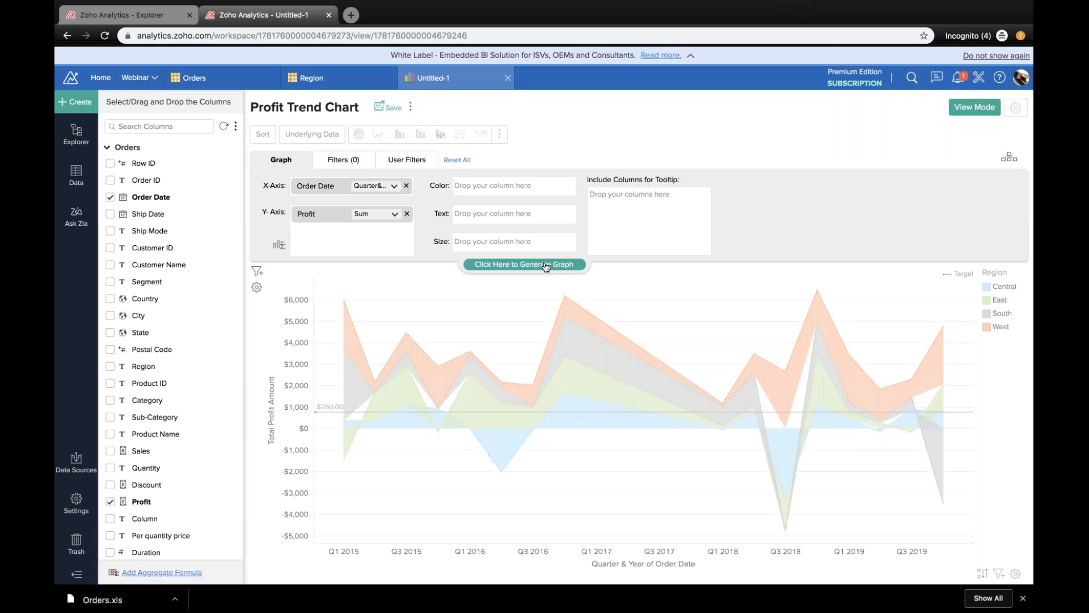
pyautogui.click(545, 265)
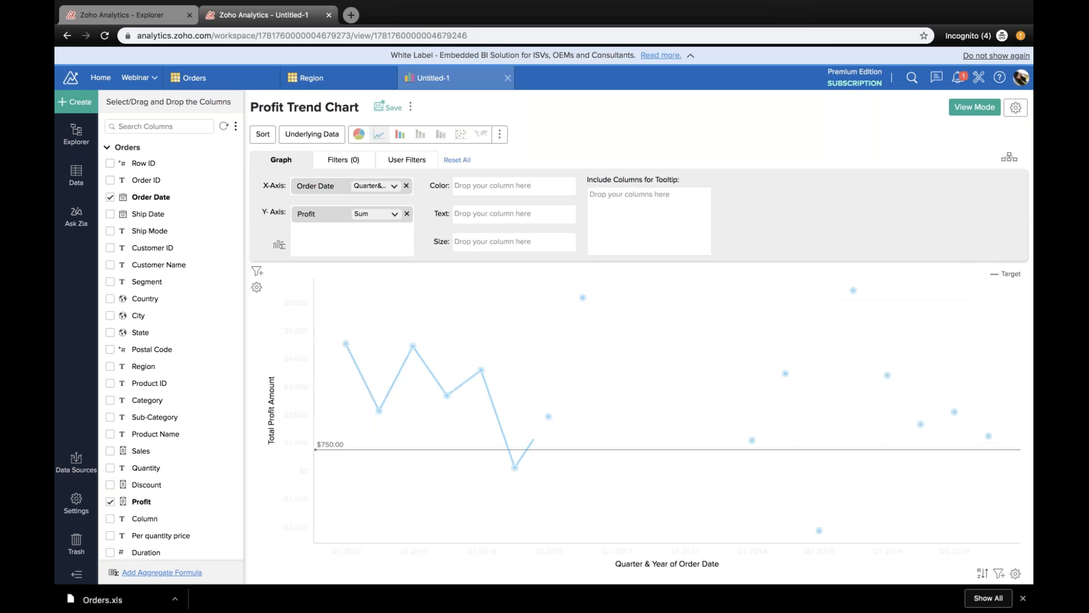
# Step: Add a forecast for the Profit sum with a forecast length of 6 quarters and apply it to the chart
pyautogui.click(1015, 111)
pyautogui.click(295, 267)
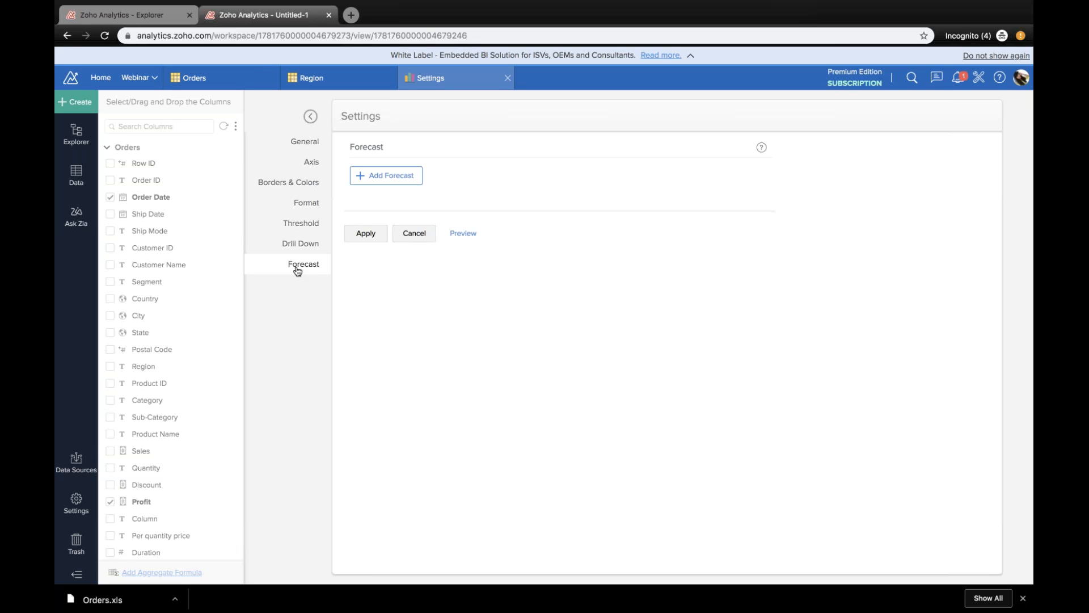
pyautogui.click(379, 178)
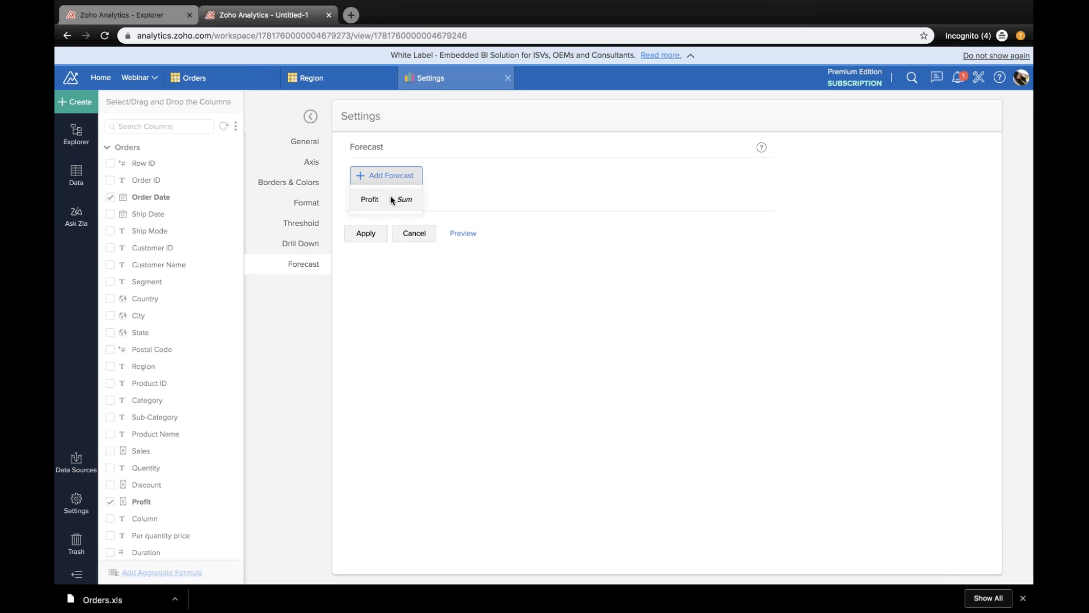
pyautogui.click(391, 199)
pyautogui.click(502, 196)
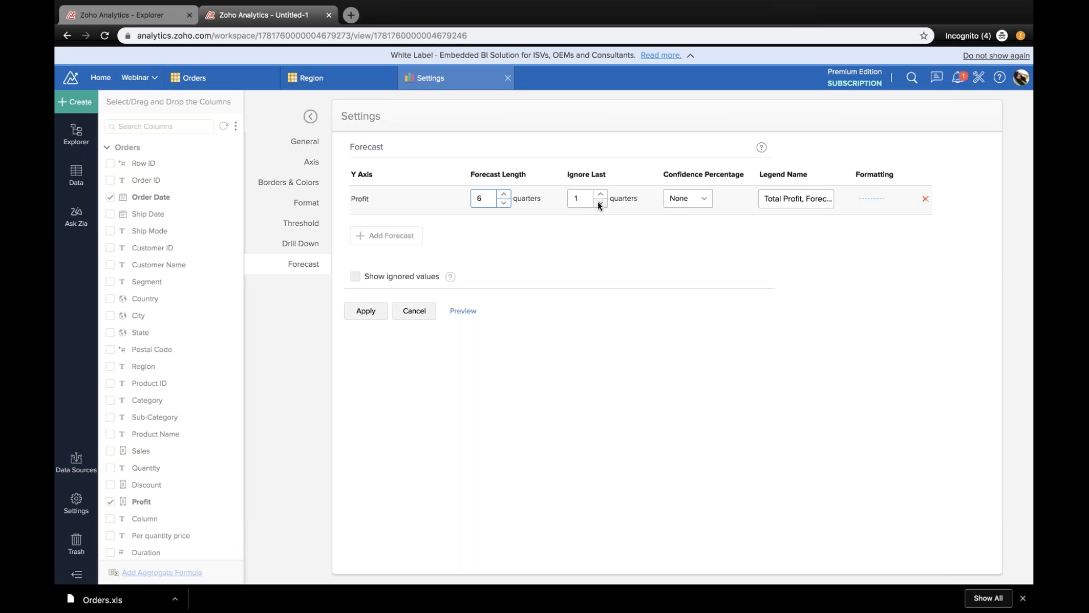
pyautogui.click(378, 312)
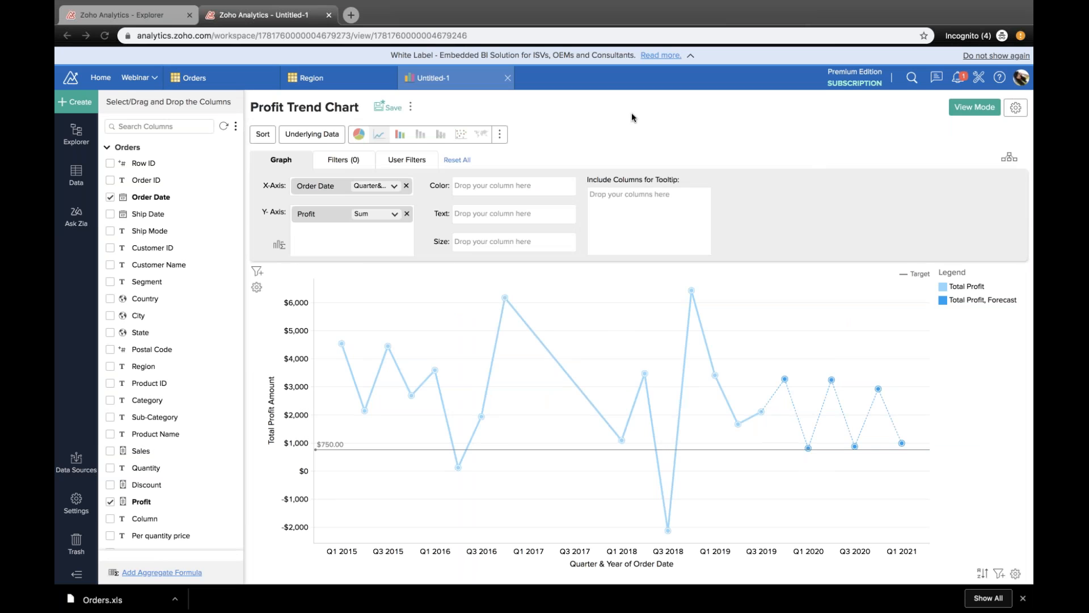
# Step: Return the chart to view mode and change it to a Smooth Area chart
pyautogui.click(971, 108)
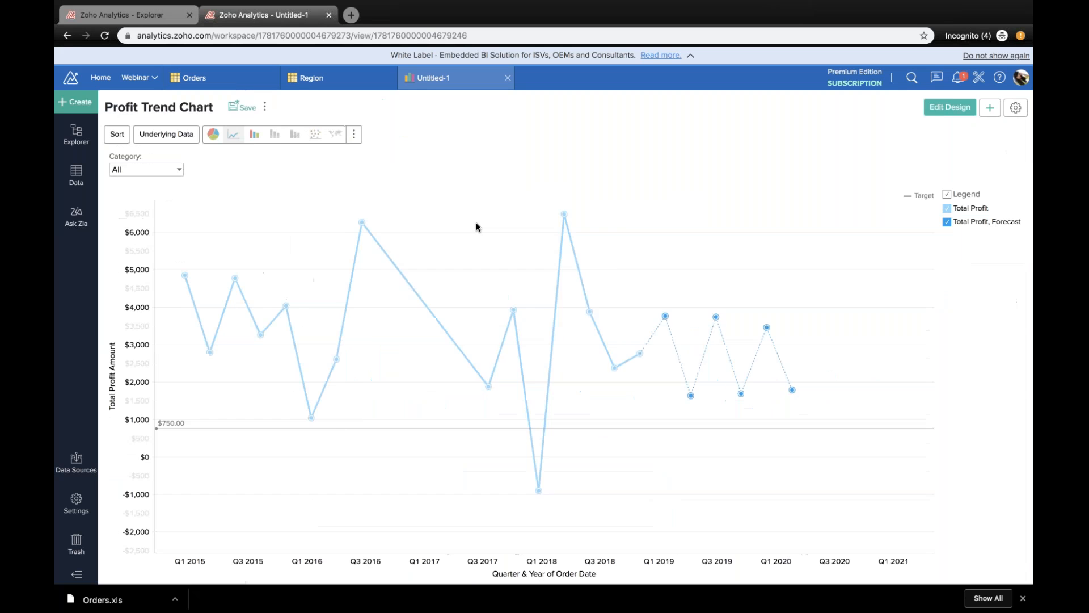
pyautogui.click(354, 135)
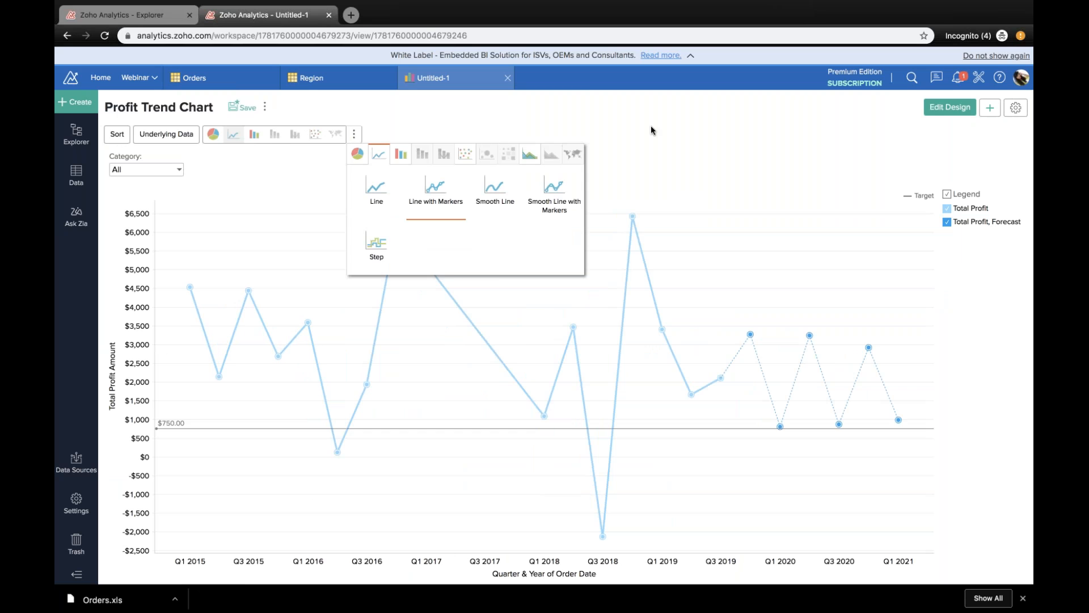
pyautogui.click(530, 153)
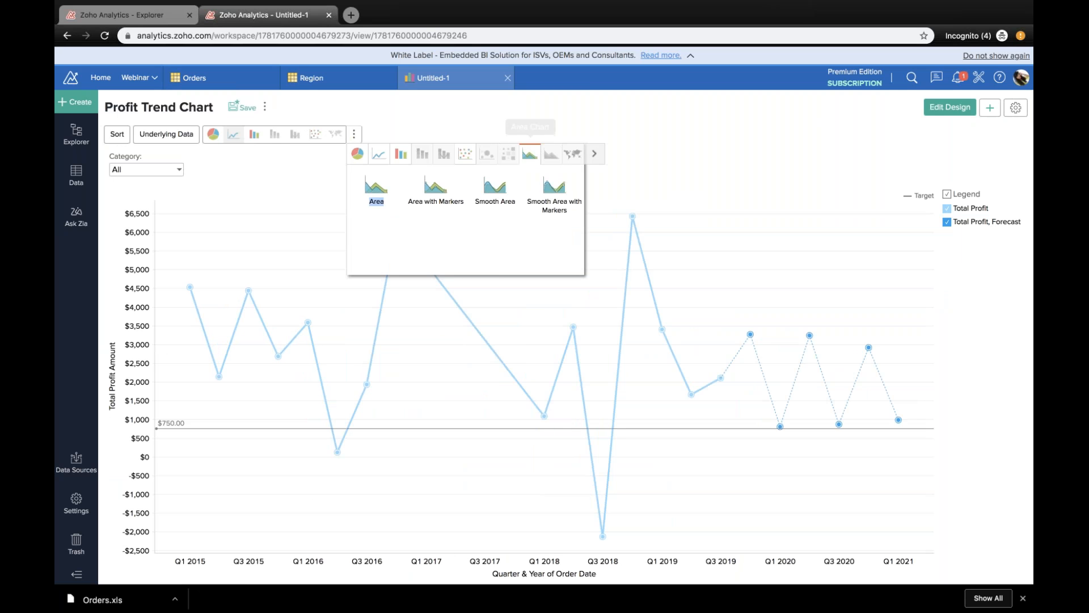
pyautogui.click(495, 193)
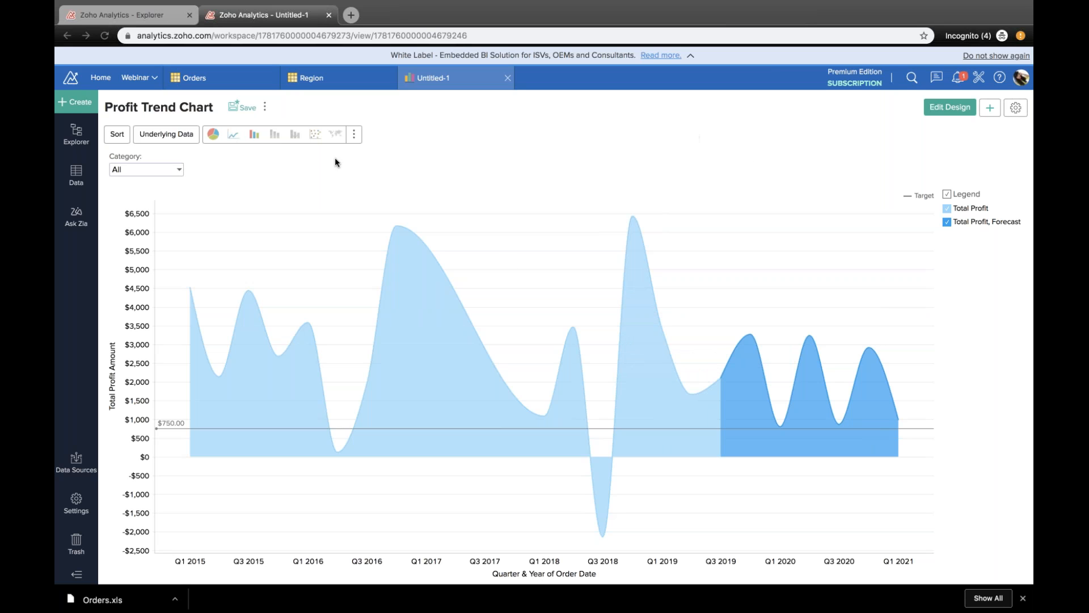
# Step: Save the chart as Profit Trend Chart in the Tables & Reports folder
pyautogui.click(243, 108)
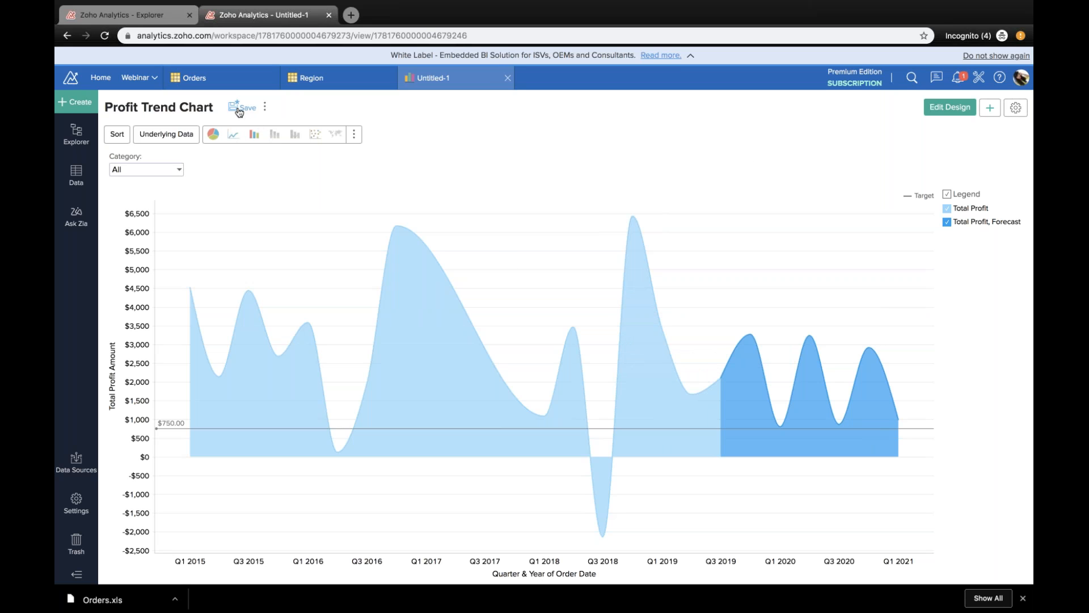
pyautogui.click(239, 111)
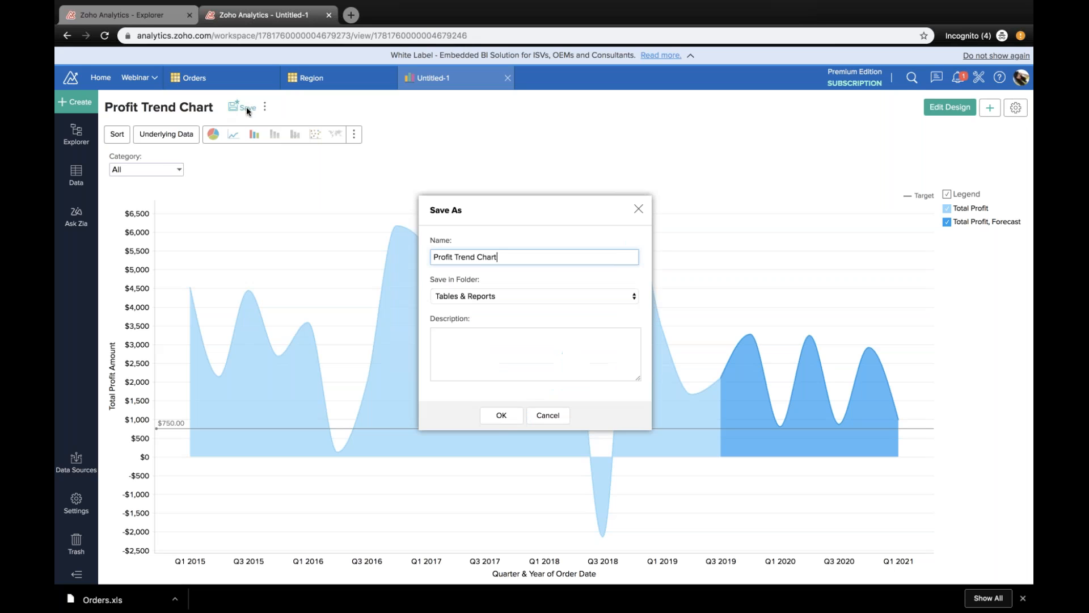
pyautogui.click(538, 292)
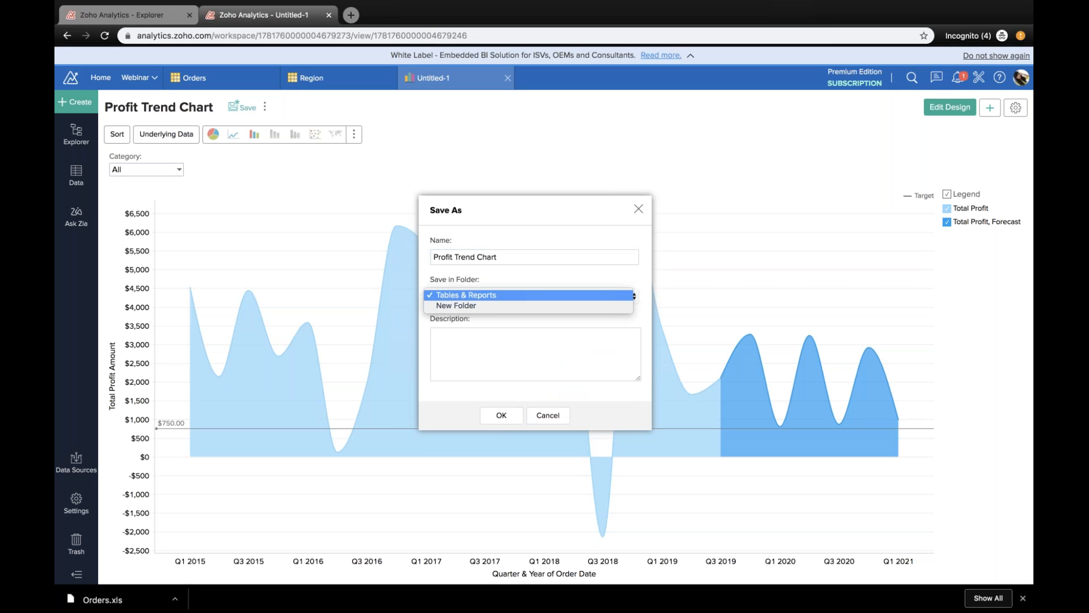
pyautogui.click(502, 298)
pyautogui.click(512, 413)
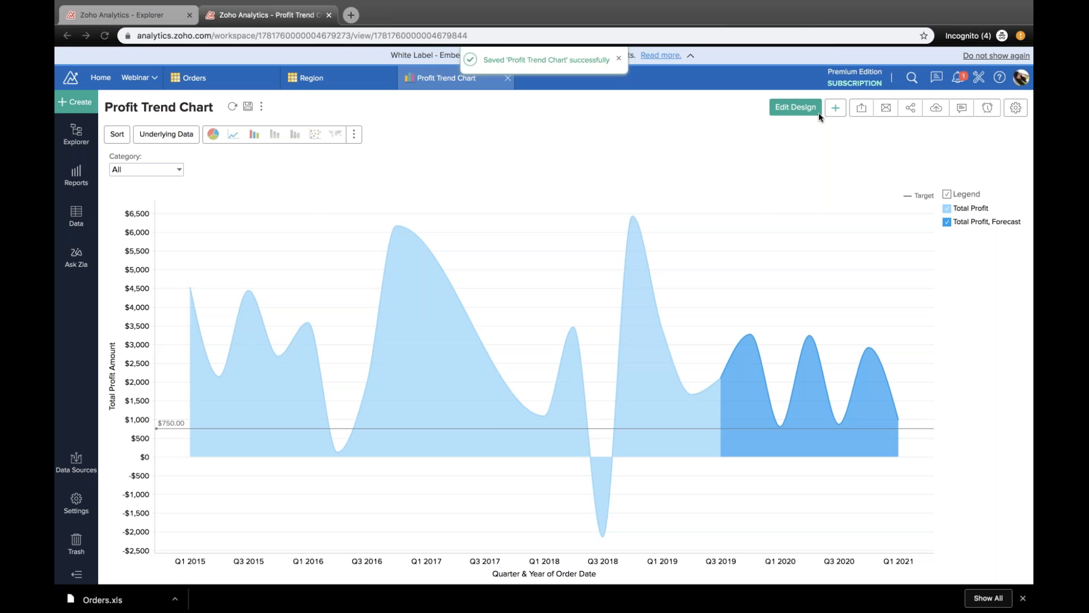
# Step: Create a new Pivot View in the workspace
pyautogui.click(64, 104)
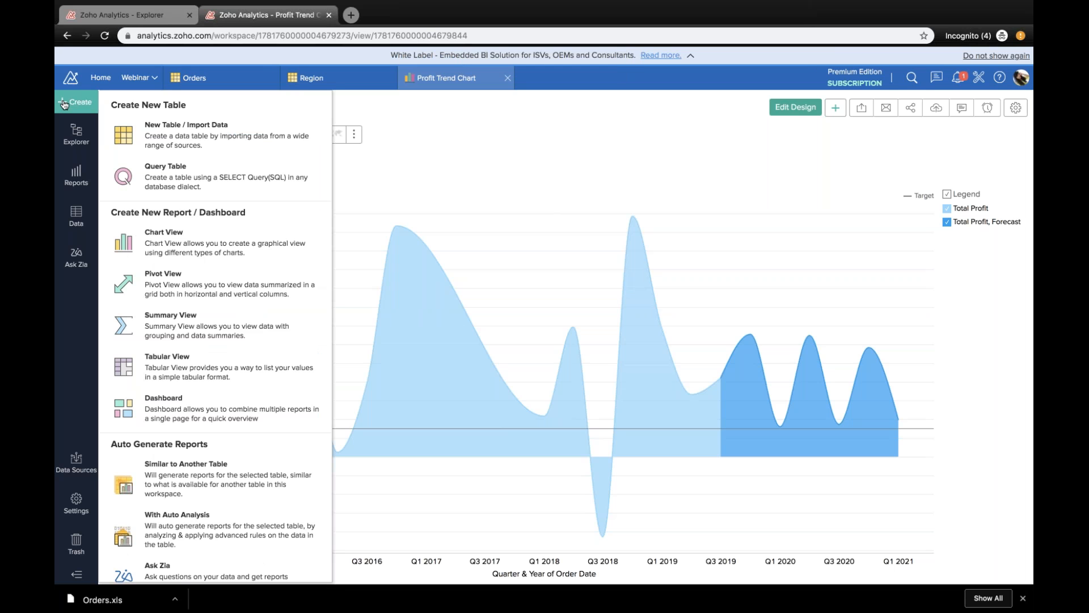
pyautogui.click(257, 273)
pyautogui.click(517, 348)
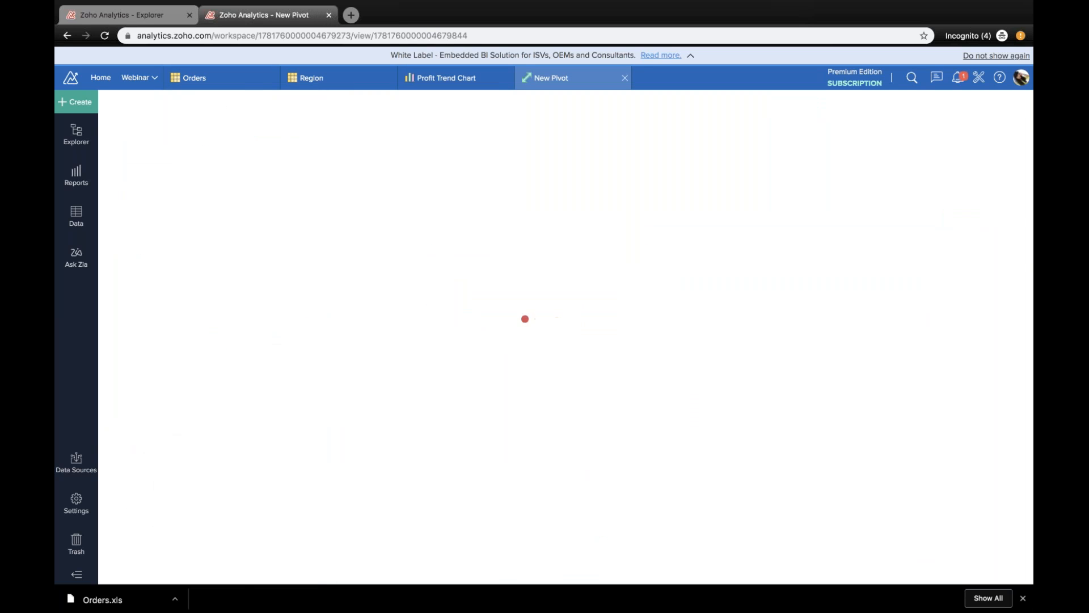
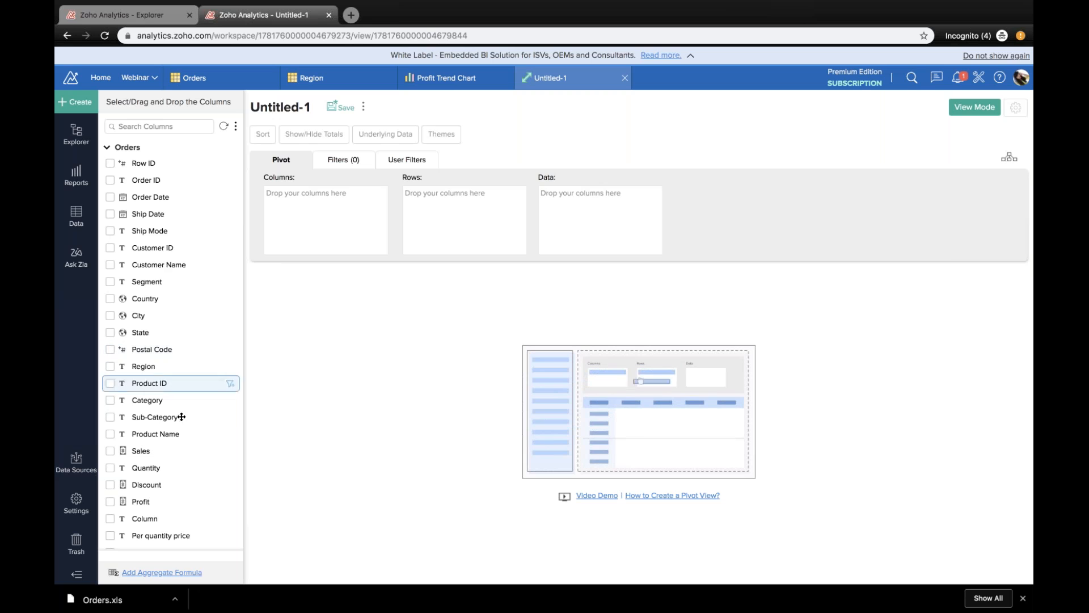
# Step: Lay out the pivot with Ship Mode as columns and Segment followed by Order Date by Year as rows
pyautogui.moveTo(164, 231); pyautogui.dragTo(367, 226)
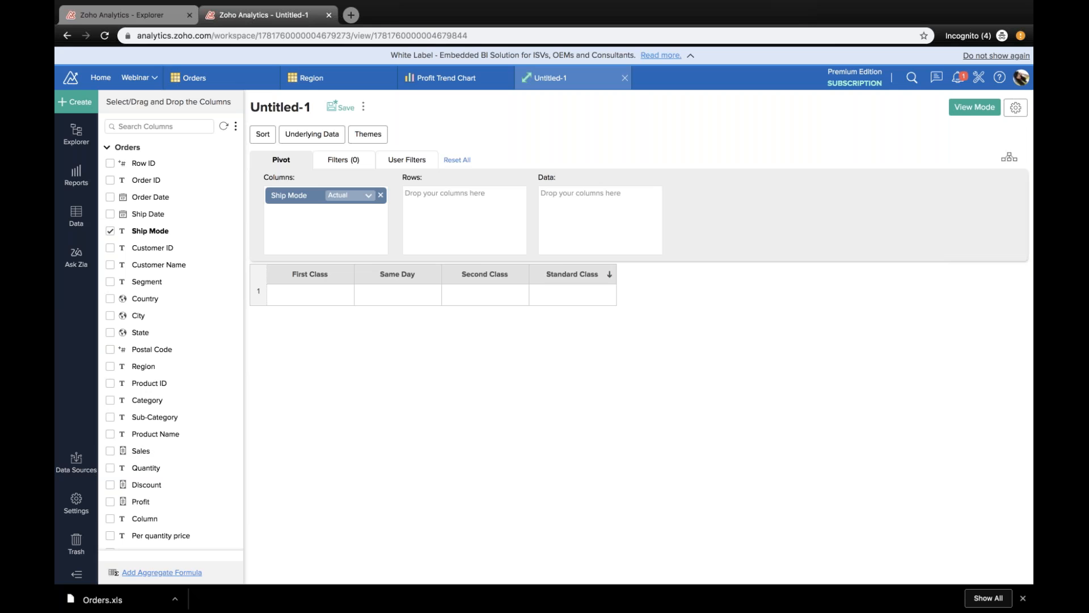
pyautogui.moveTo(150, 197); pyautogui.dragTo(438, 196)
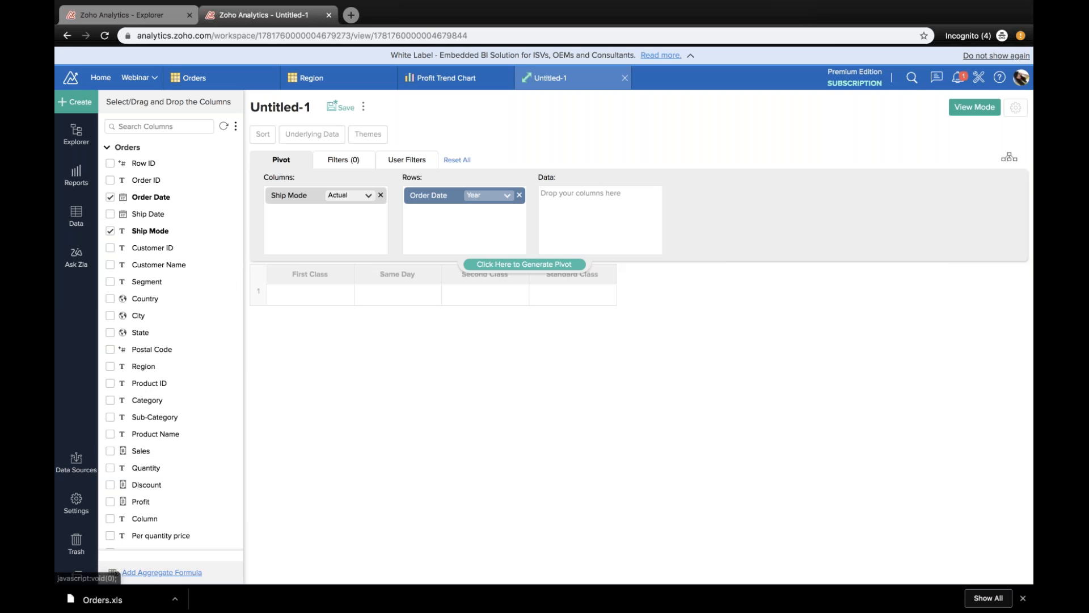
pyautogui.moveTo(170, 284); pyautogui.dragTo(506, 247)
pyautogui.click(505, 263)
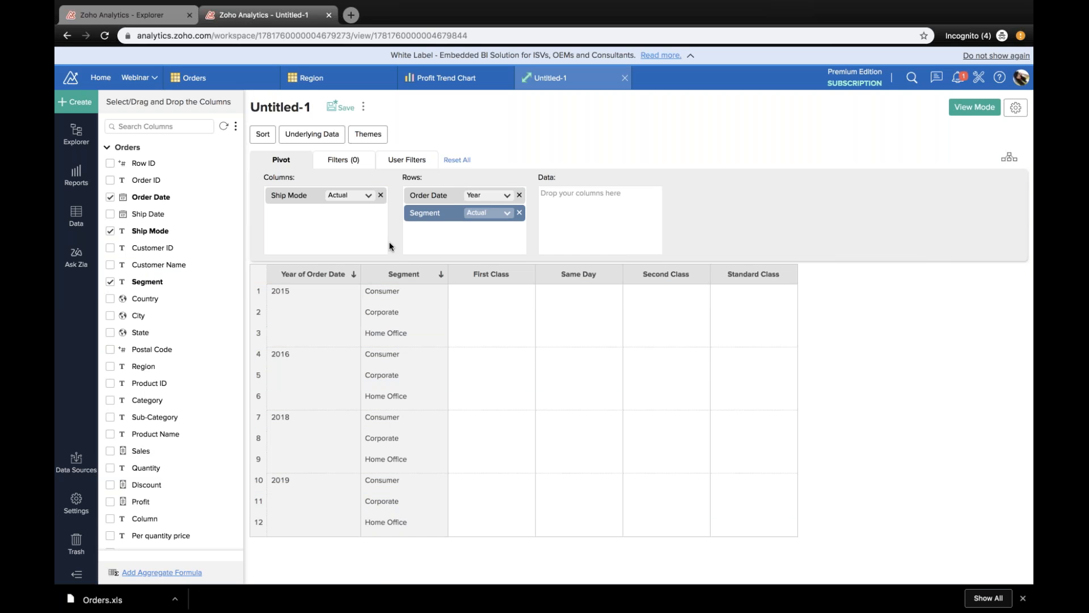
pyautogui.moveTo(421, 204); pyautogui.dragTo(422, 216)
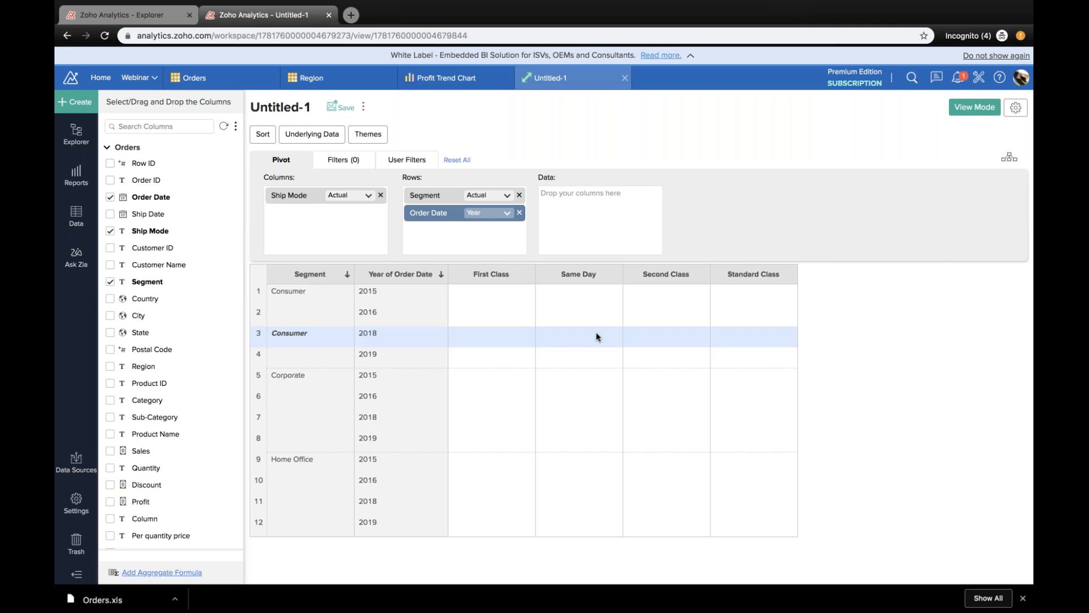
# Step: Add Sales as pivot data, set its aggregation to Average and regenerate the pivot
pyautogui.scroll(-1, 150, 419)
pyautogui.moveTo(141, 423); pyautogui.dragTo(590, 210)
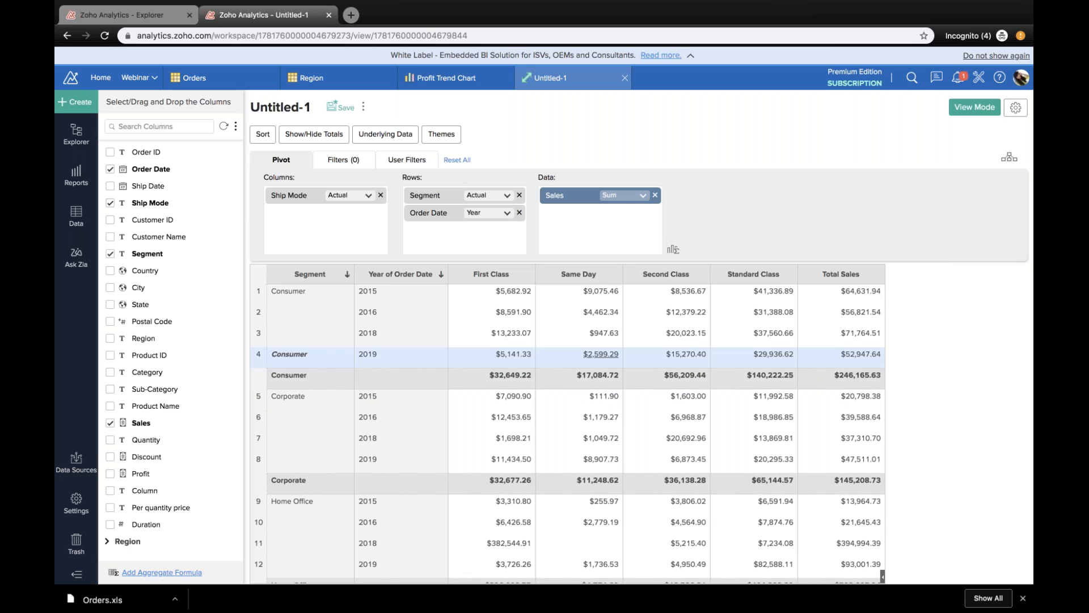
pyautogui.click(625, 202)
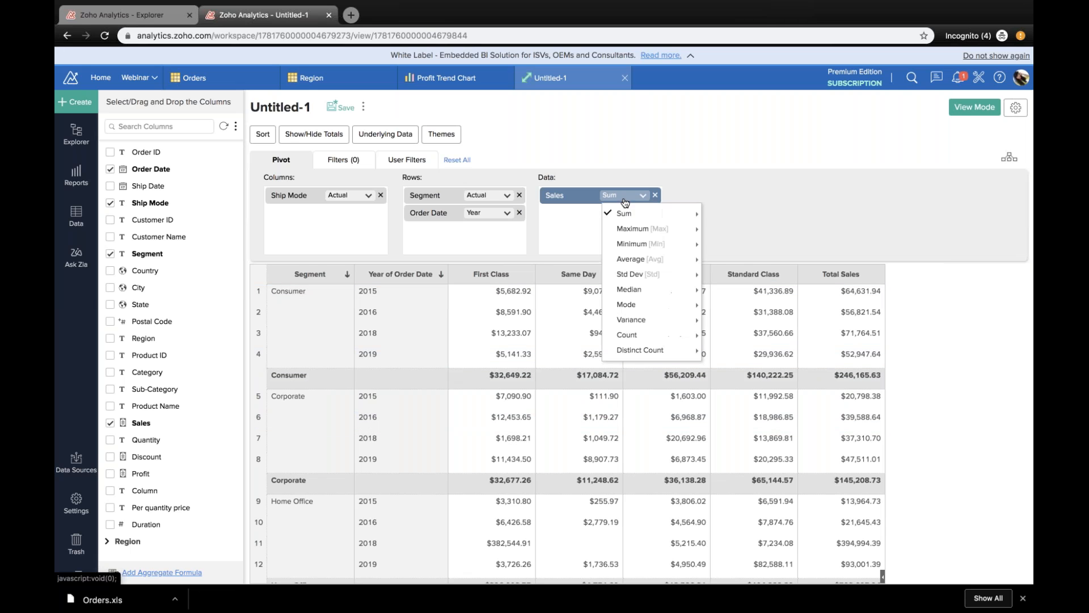
pyautogui.click(630, 260)
pyautogui.click(524, 264)
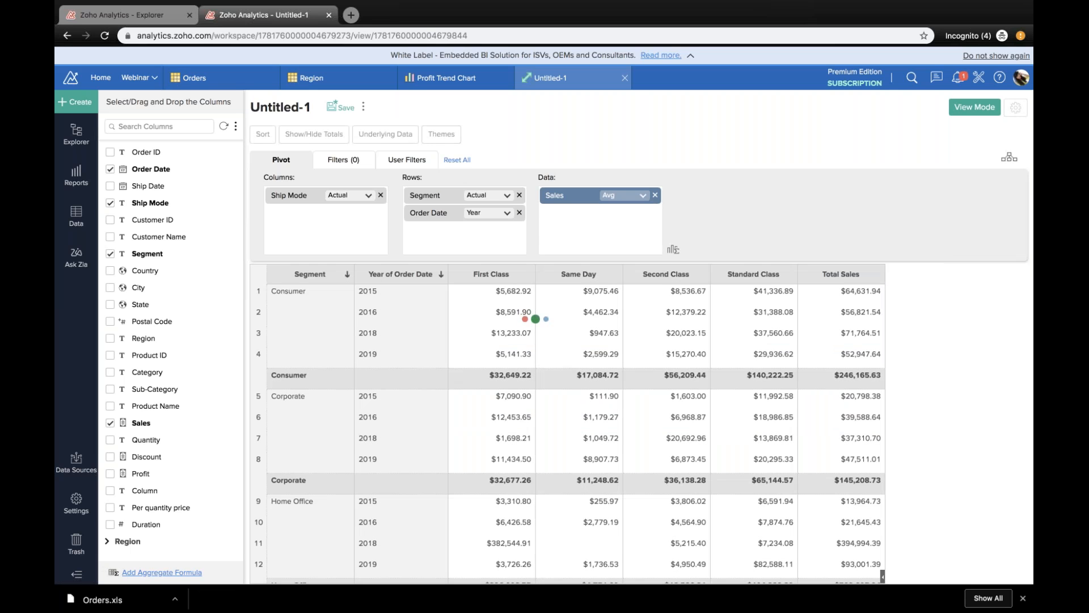
# Step: Add Profit as a second data field aggregated by Average and regenerate the pivot
pyautogui.moveTo(141, 474); pyautogui.dragTo(573, 219)
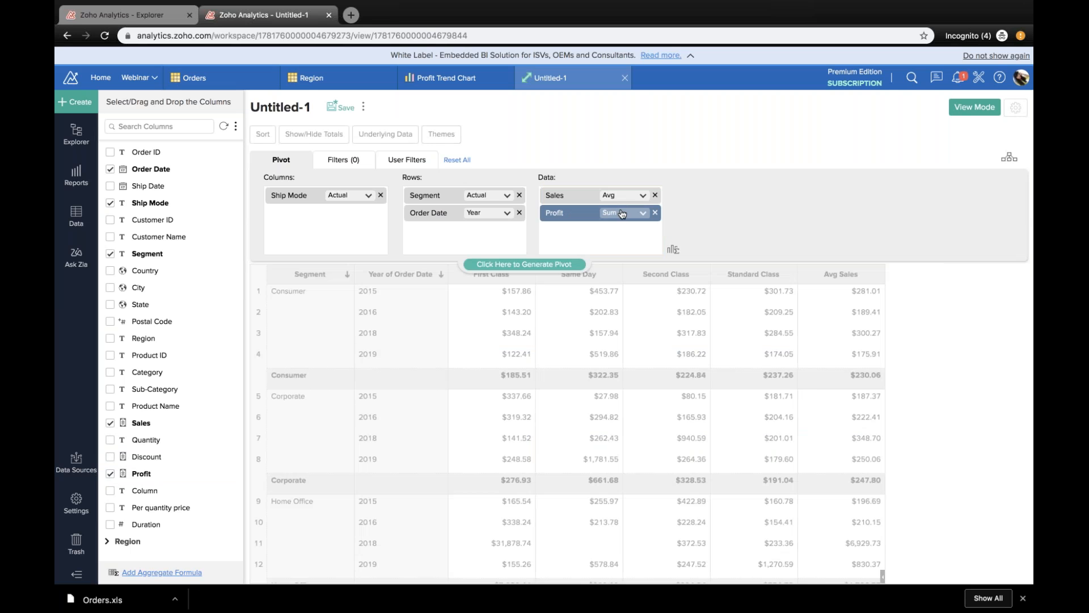
pyautogui.click(620, 213)
pyautogui.click(629, 277)
pyautogui.click(525, 264)
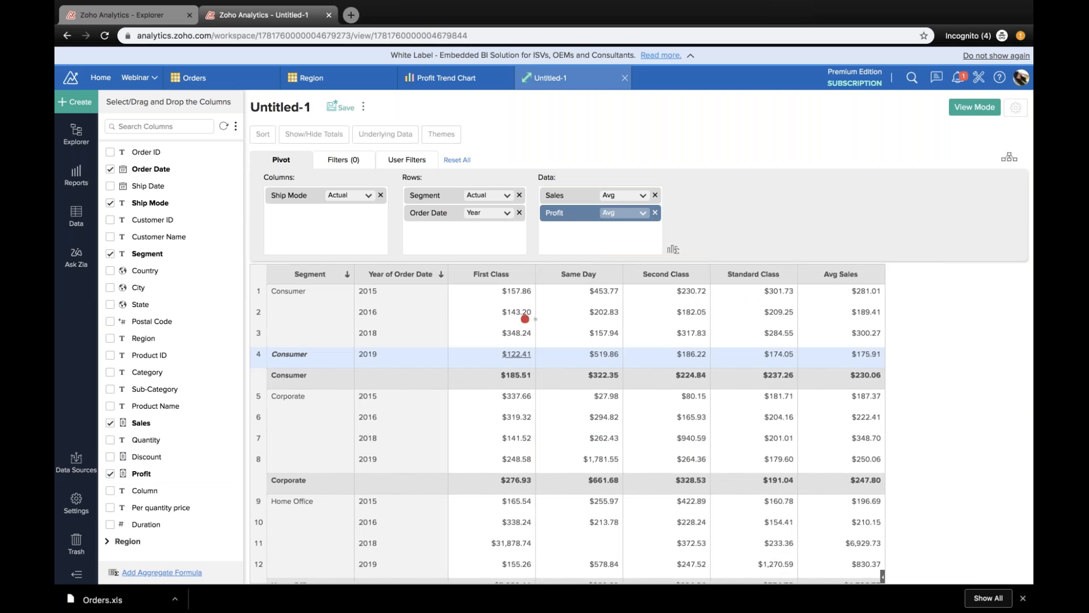
pyautogui.hscroll(5, 639, 444)
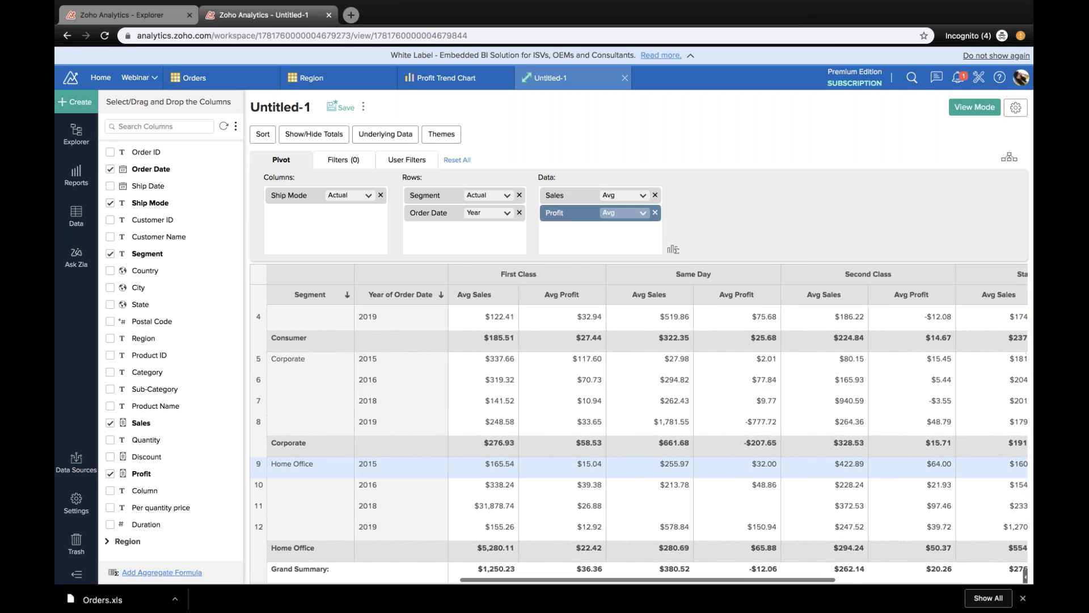
pyautogui.hscroll(-5, 454, 342)
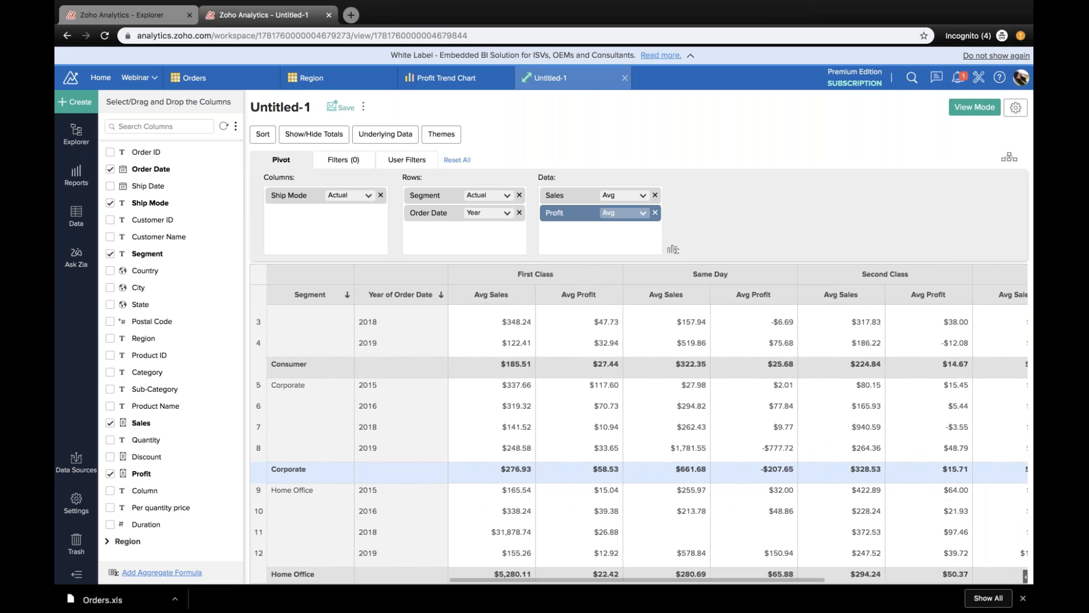
# Step: Filter the pivot by Ship Mode to include only First Class and Same Day
pyautogui.click(334, 171)
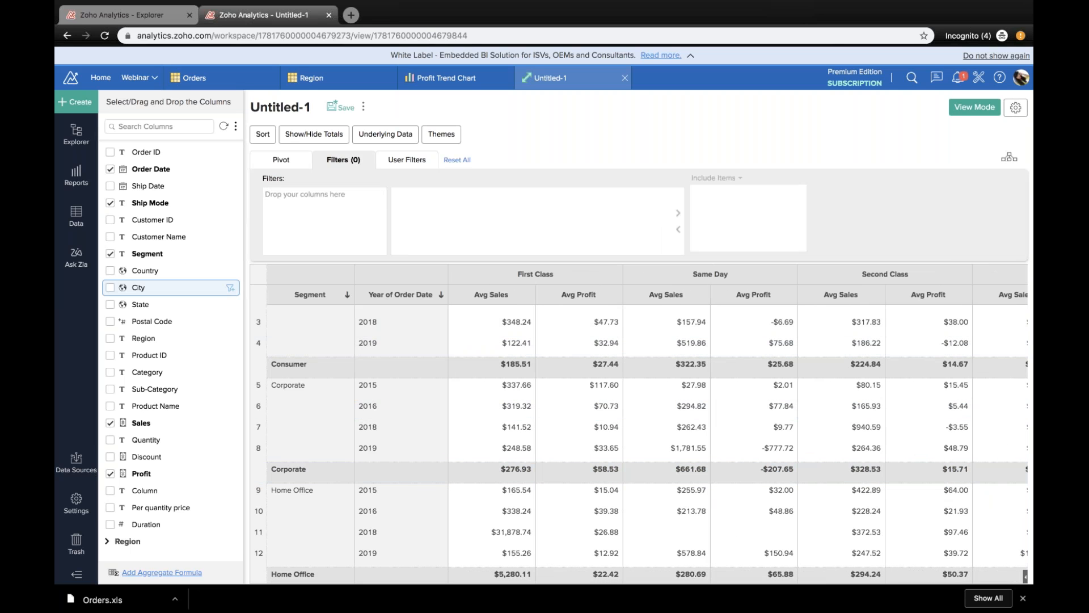
pyautogui.moveTo(173, 208); pyautogui.dragTo(346, 203)
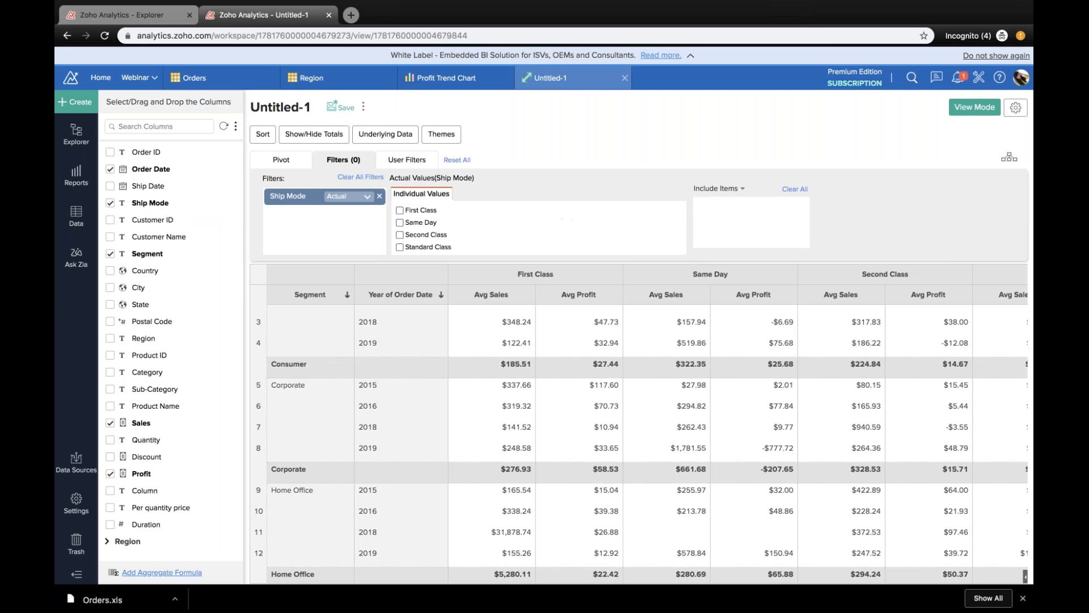
pyautogui.click(400, 210)
pyautogui.click(400, 222)
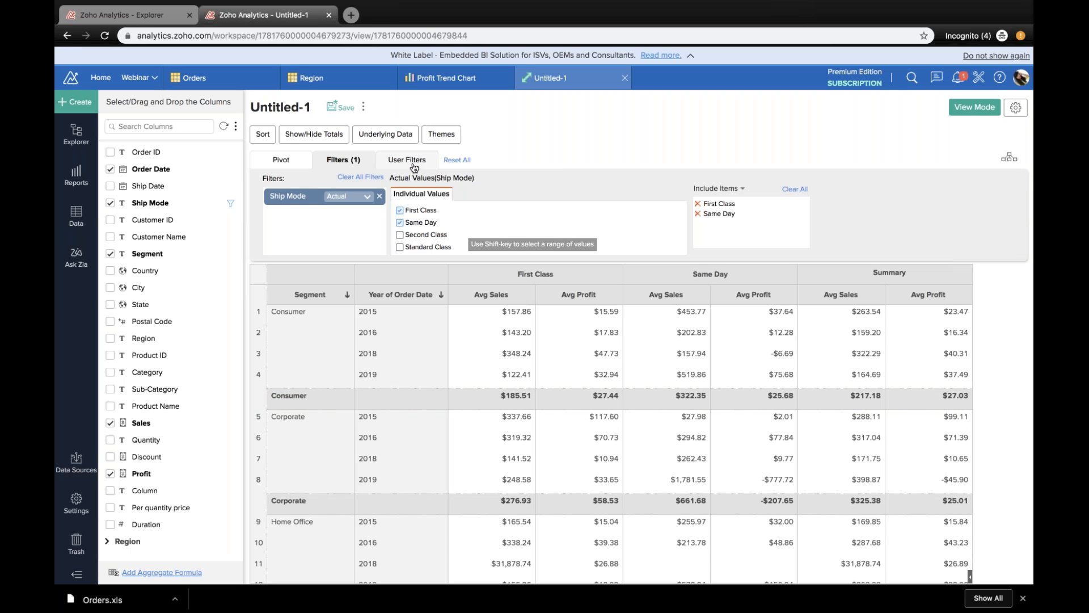
# Step: Add Region as the third row field and as a user filter, then regenerate the pivot
pyautogui.click(414, 165)
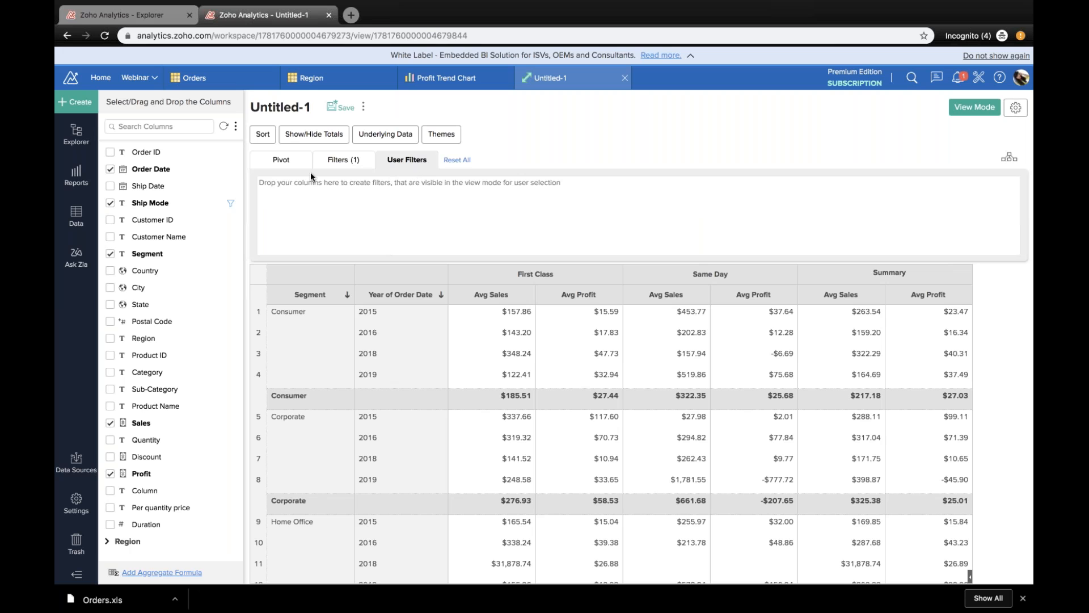
pyautogui.click(296, 171)
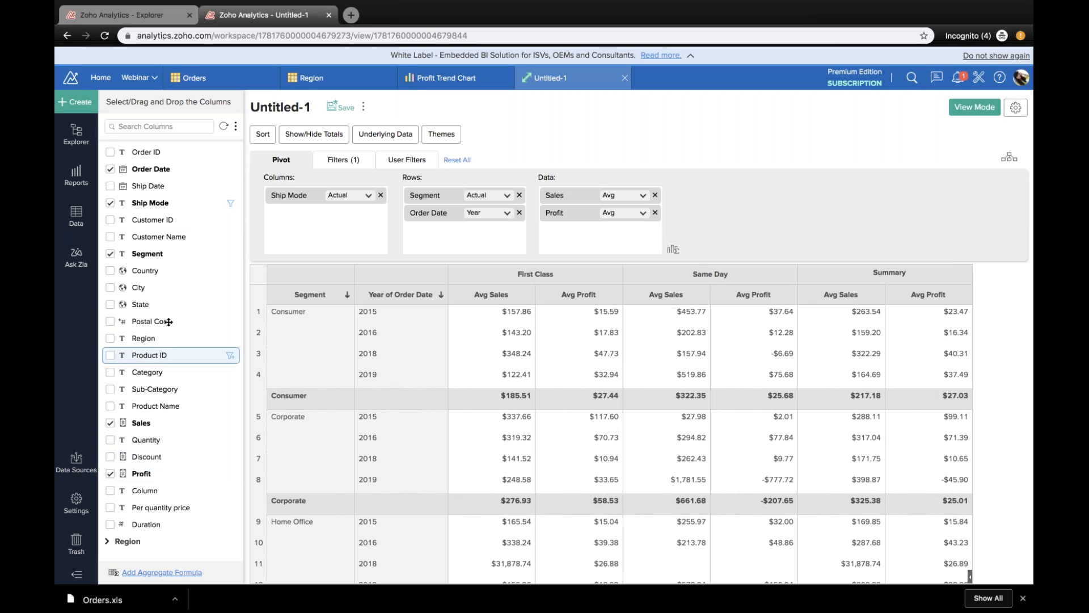
pyautogui.moveTo(149, 338); pyautogui.dragTo(488, 241)
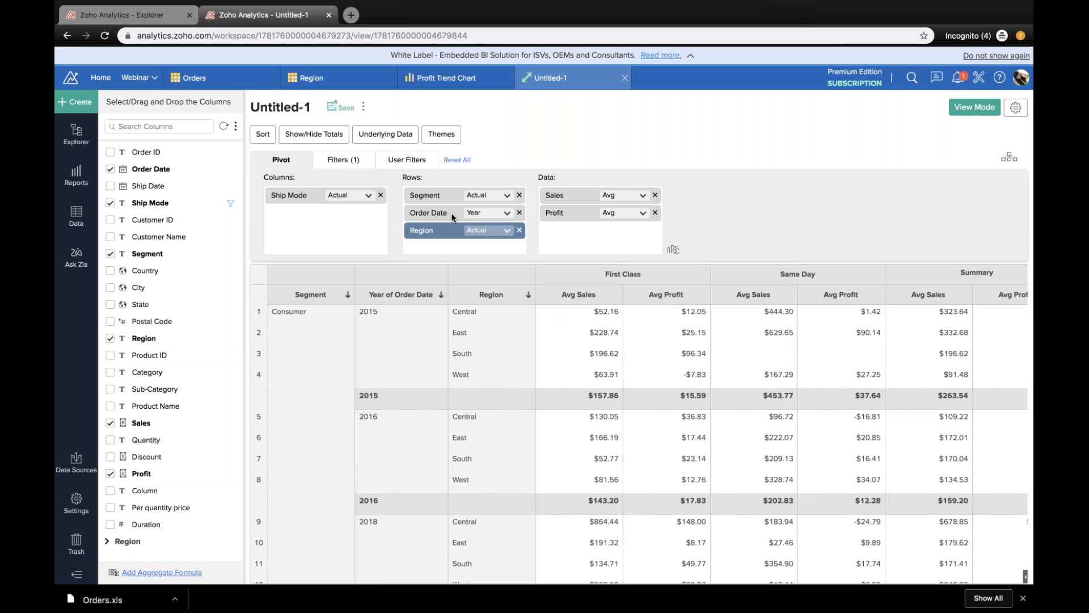
pyautogui.click(408, 161)
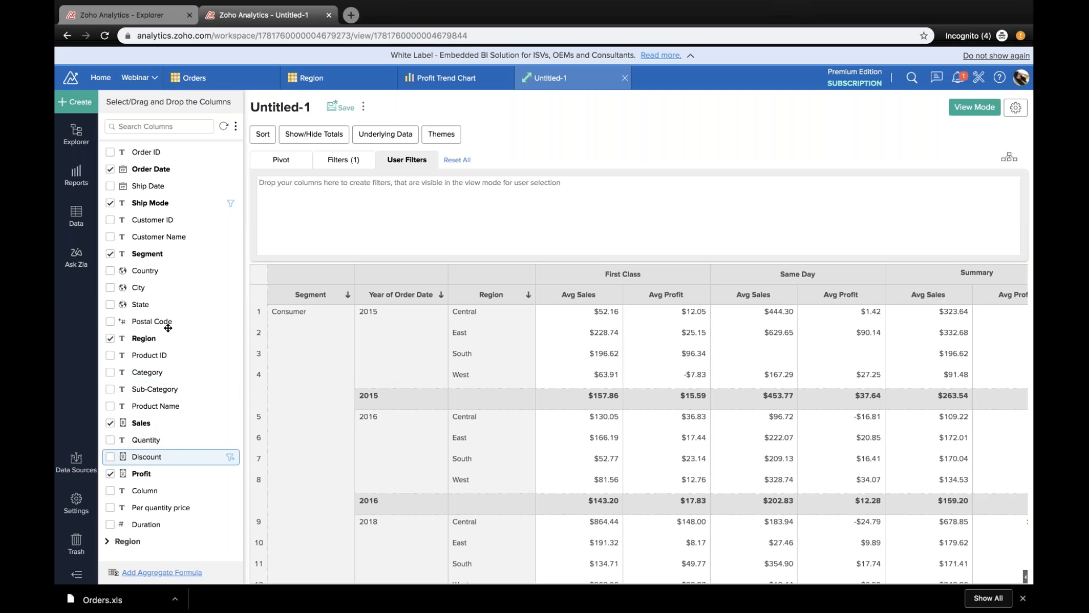
pyautogui.moveTo(172, 336); pyautogui.dragTo(278, 201)
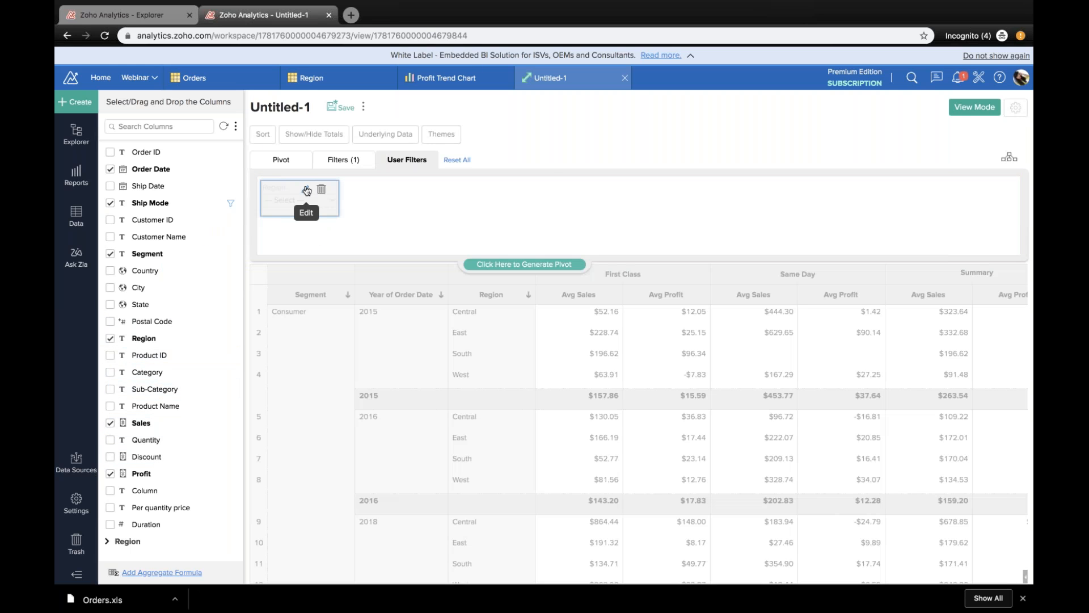
pyautogui.click(495, 265)
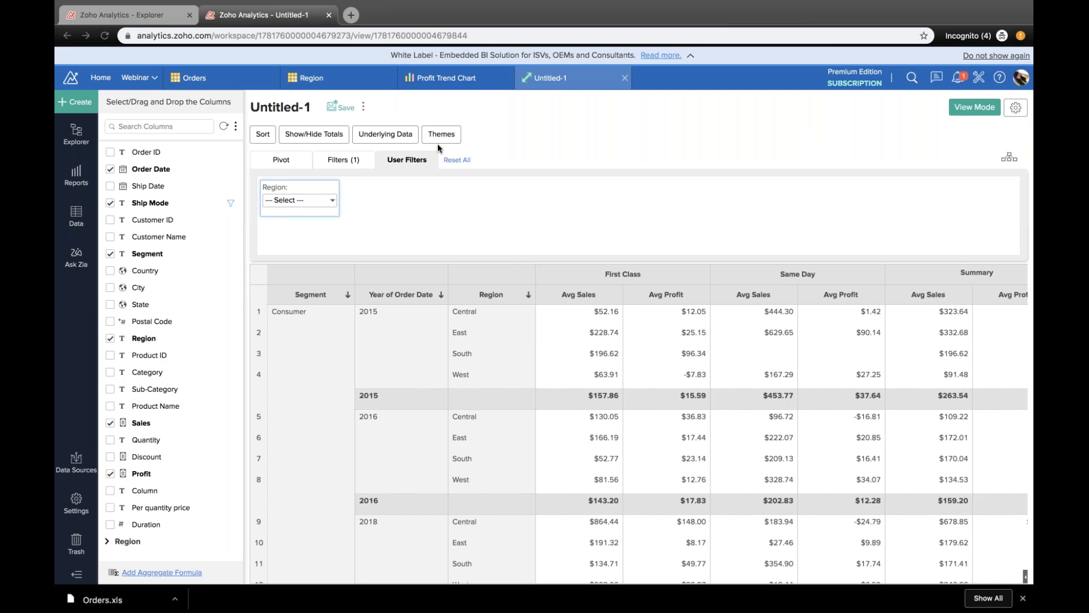
# Step: Add conditional formatting to Avg Profit with green fill and black text for values Greater Than Equal 50
pyautogui.rightClick(656, 332)
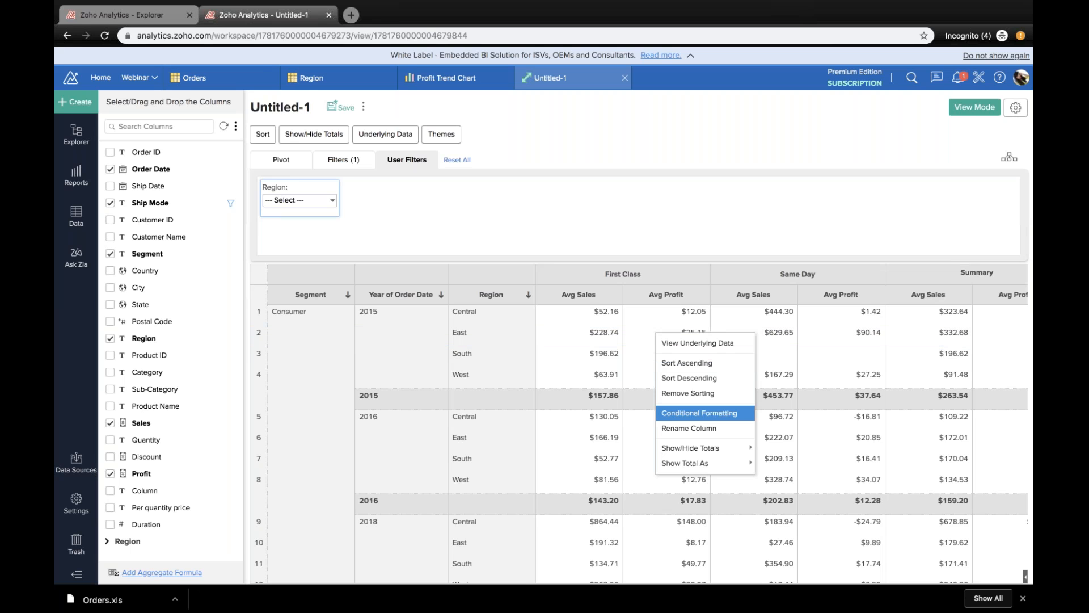
pyautogui.click(693, 412)
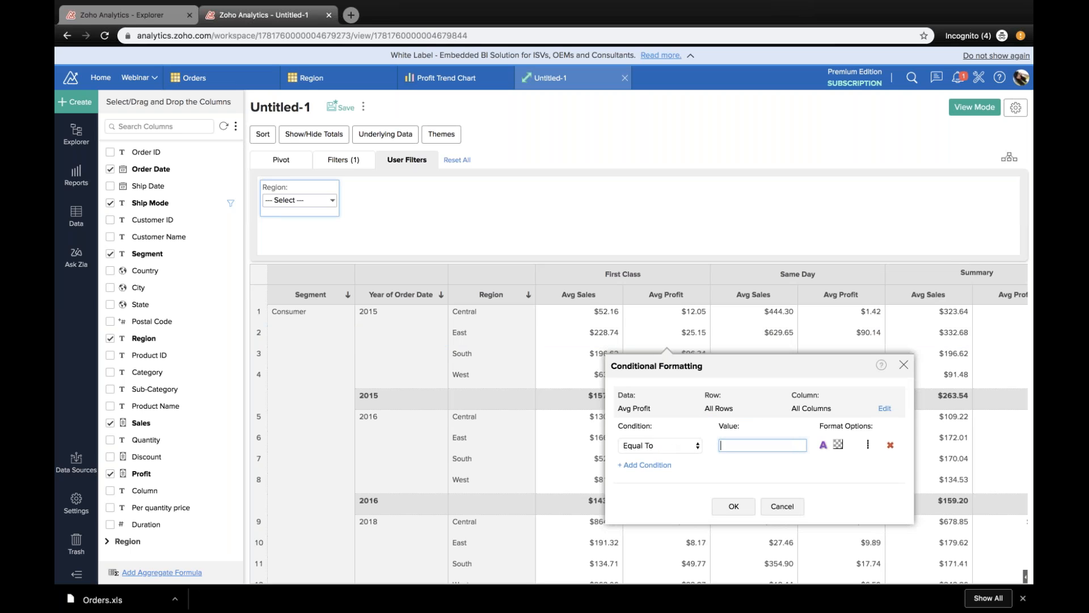
pyautogui.click(660, 445)
pyautogui.click(641, 475)
pyautogui.click(728, 440)
pyautogui.write('50')
pyautogui.click(838, 443)
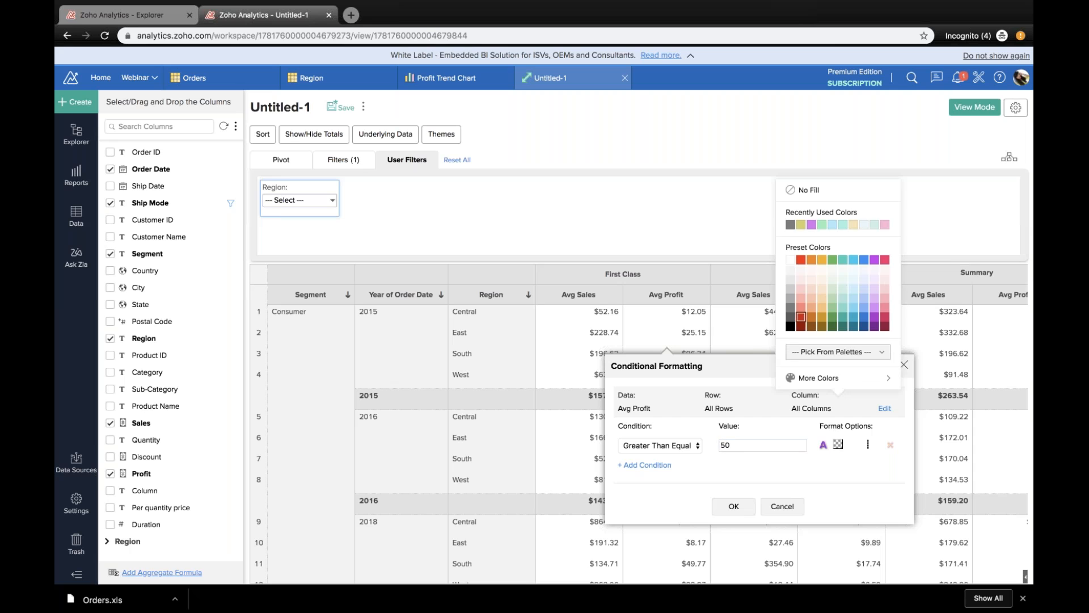
pyautogui.click(841, 313)
pyautogui.click(838, 443)
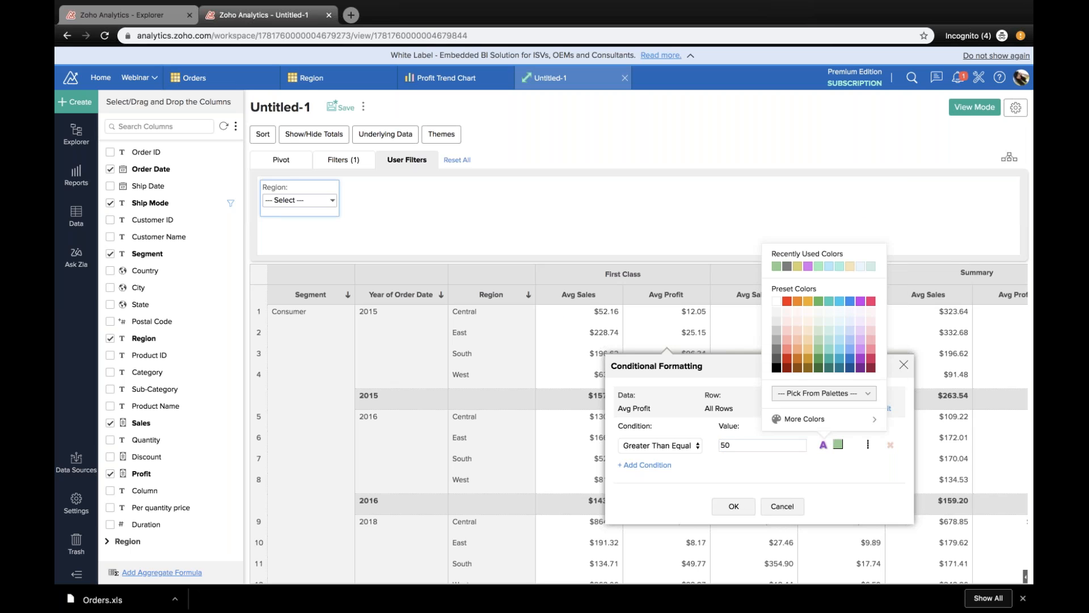
# Step: Add a second Avg Profit condition, Less Than 50 with light red fill, and apply the formatting
pyautogui.click(647, 464)
pyautogui.click(646, 465)
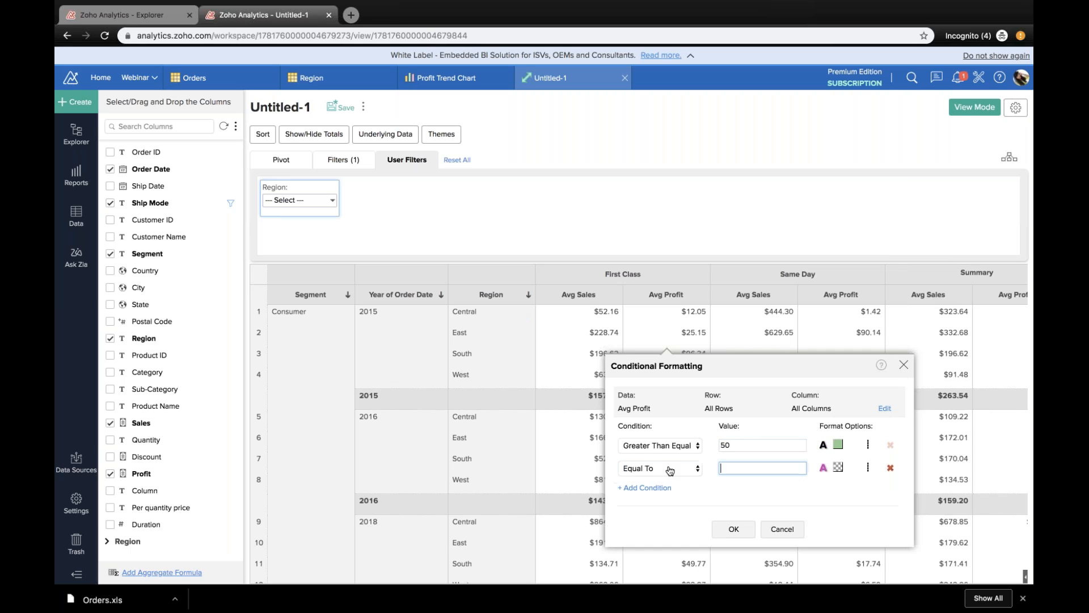
pyautogui.click(658, 468)
pyautogui.click(642, 510)
pyautogui.click(739, 467)
pyautogui.write('50')
pyautogui.click(838, 467)
pyautogui.click(806, 364)
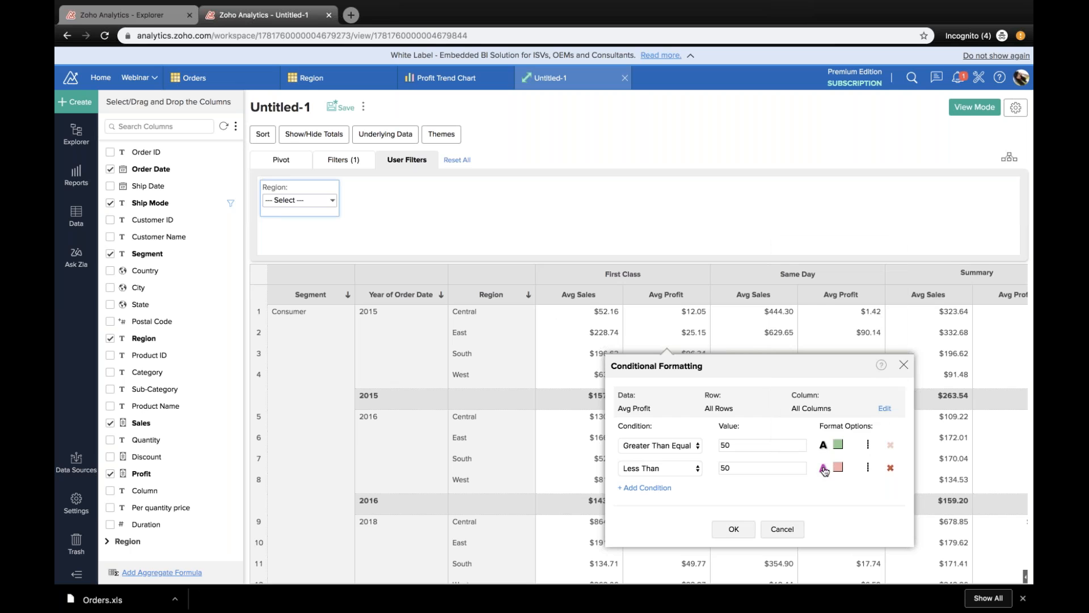
pyautogui.click(838, 466)
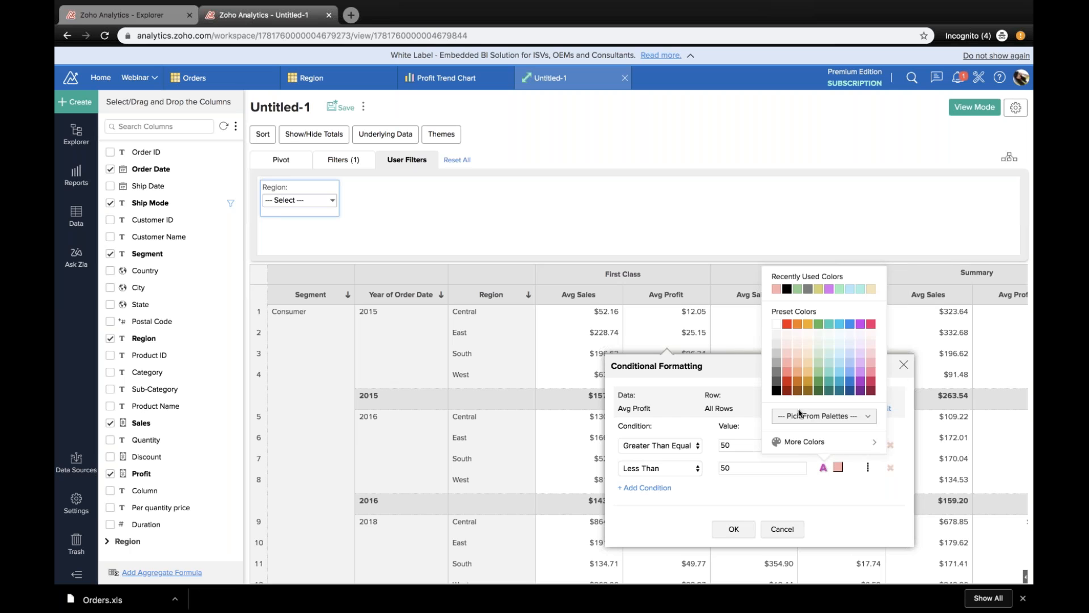
pyautogui.click(733, 529)
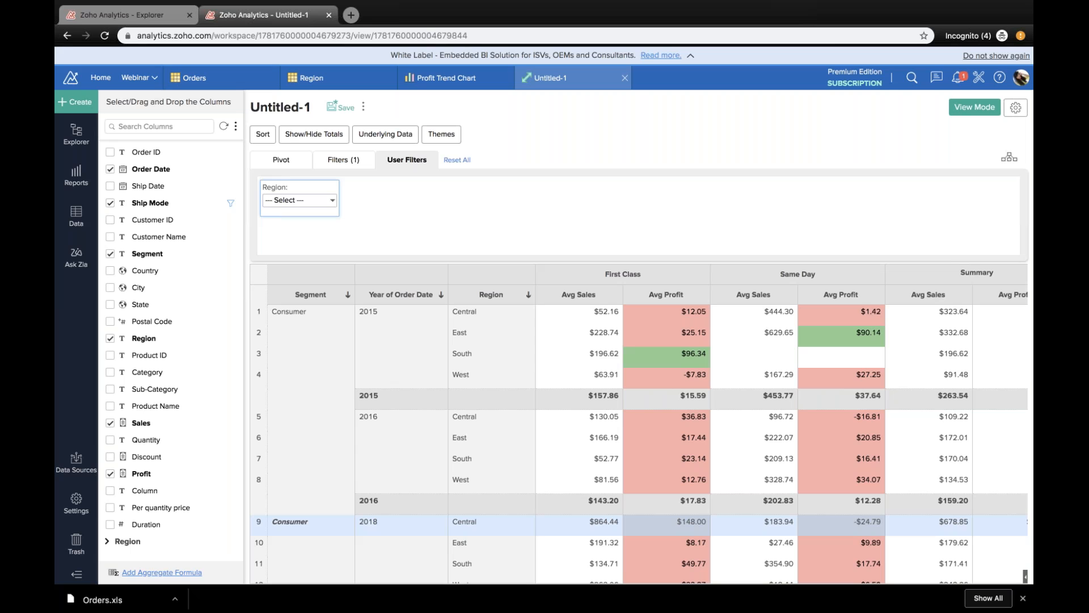
# Step: Examine the colour-coded Avg Profit cells across all segments, years and regions of the pivot
pyautogui.scroll(-1, 639, 444)
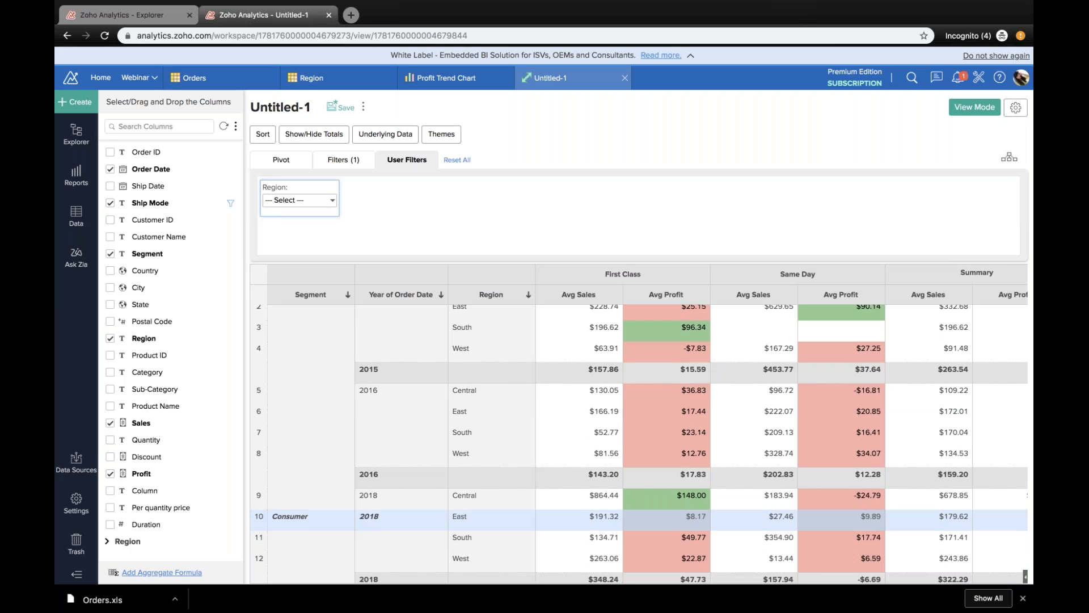
pyautogui.scroll(-3, 639, 520)
pyautogui.scroll(-10, 736, 441)
pyautogui.scroll(15, 736, 441)
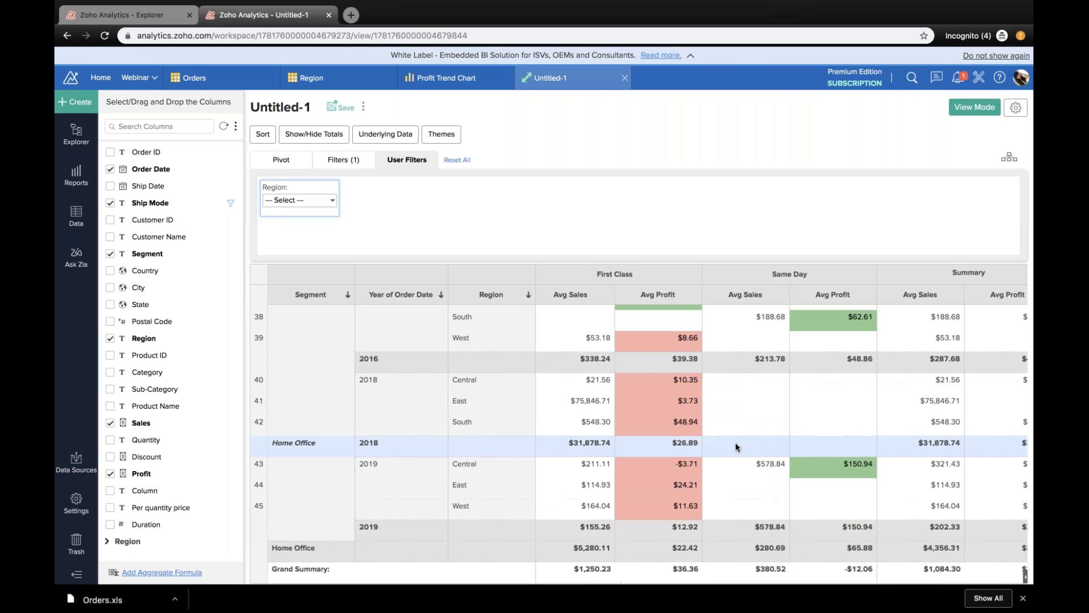
pyautogui.scroll(-3, 801, 509)
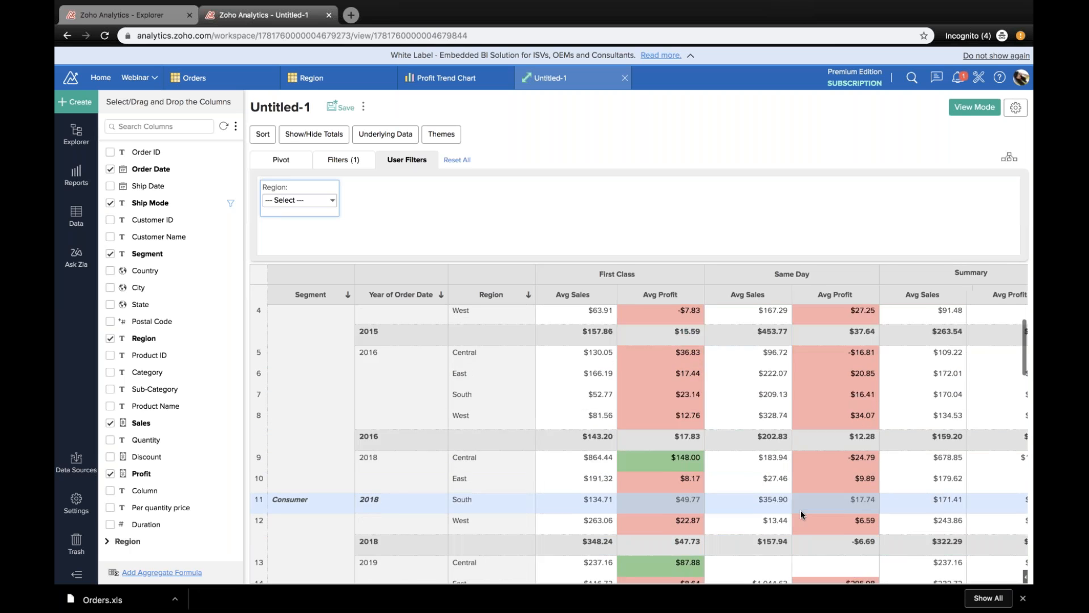
pyautogui.scroll(3, 801, 509)
pyautogui.hscroll(1, 801, 510)
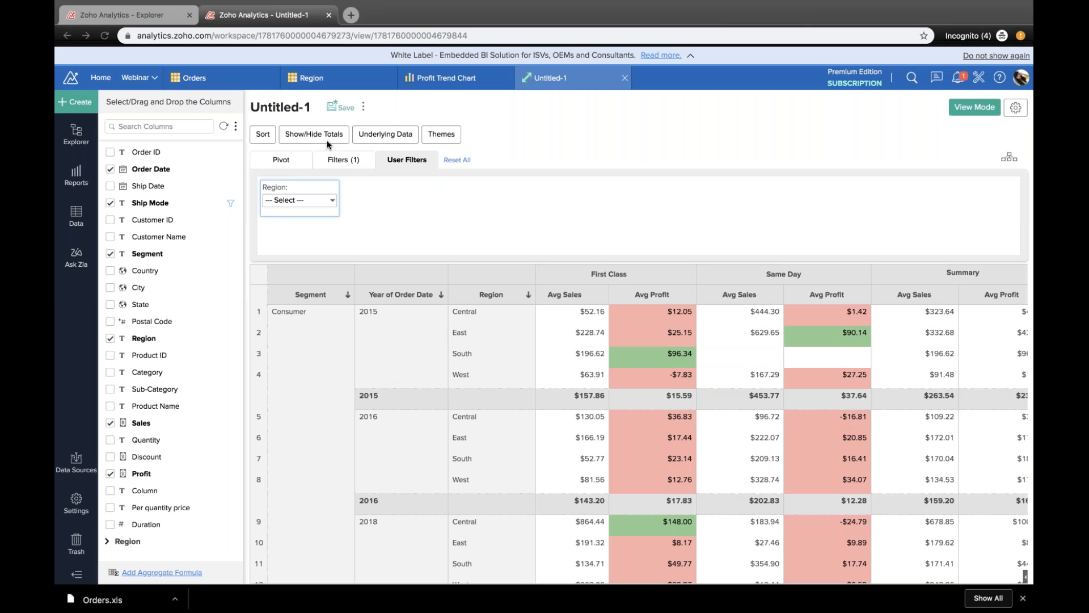
# Step: Save the pivot as Sales Summary Across Ship Mode in the Tables & Reports folder
pyautogui.click(337, 109)
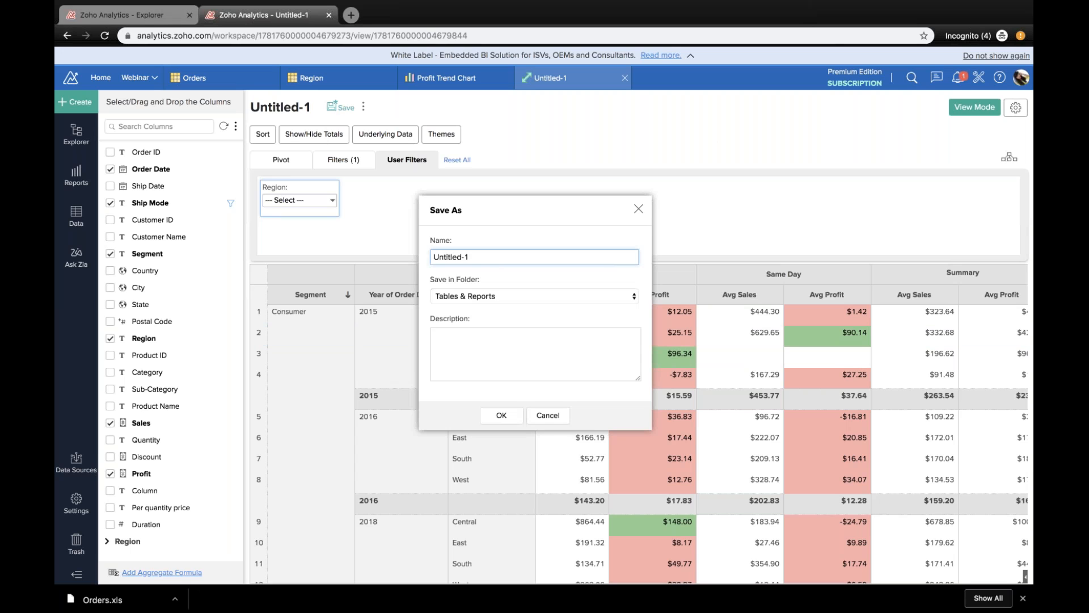
pyautogui.hotkey('ctrl', 'a')
pyautogui.write('Sales Summary Across Ship Mod')
pyautogui.press('BackSpace')
pyautogui.press('BackSpace')
pyautogui.write('ode')
pyautogui.click(502, 415)
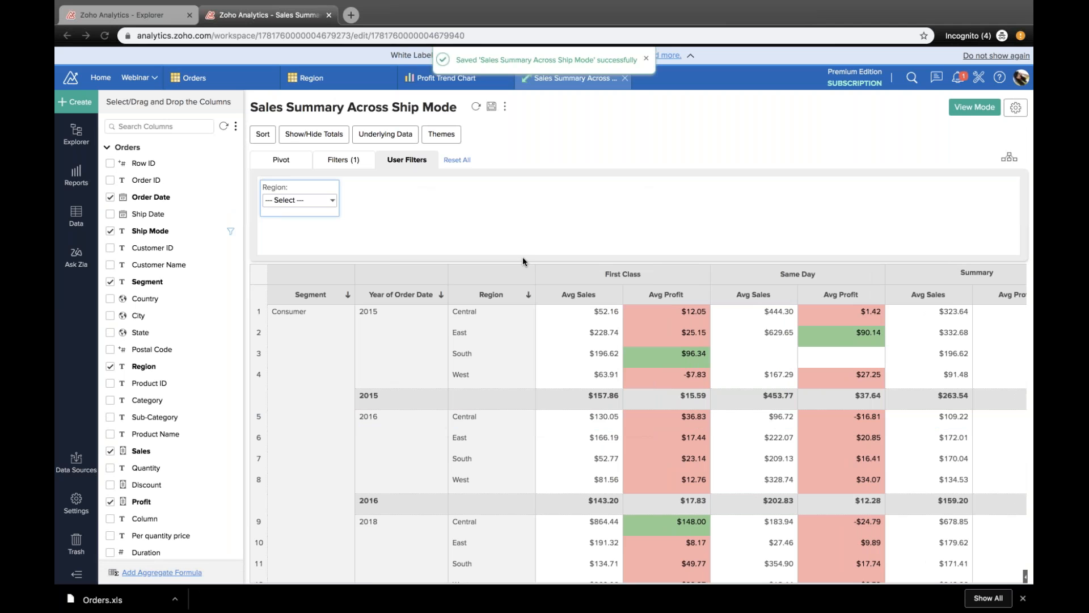
# Step: Review the saved pivot's rows and open Ask Zia for the workspace
pyautogui.scroll(-5, 513, 352)
pyautogui.scroll(-3, 514, 352)
pyautogui.scroll(10, 514, 352)
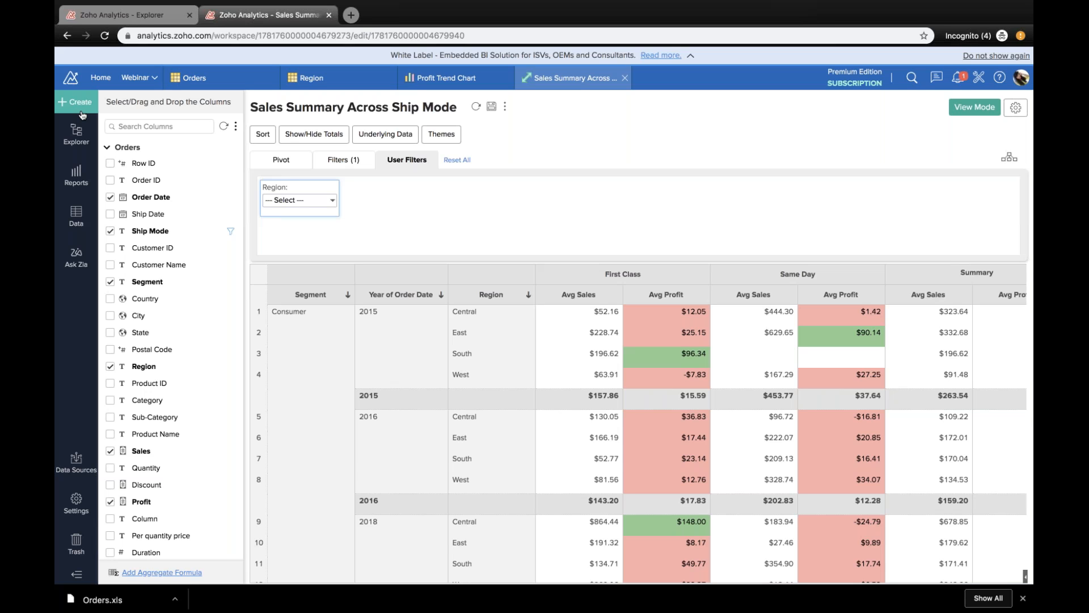
pyautogui.click(75, 256)
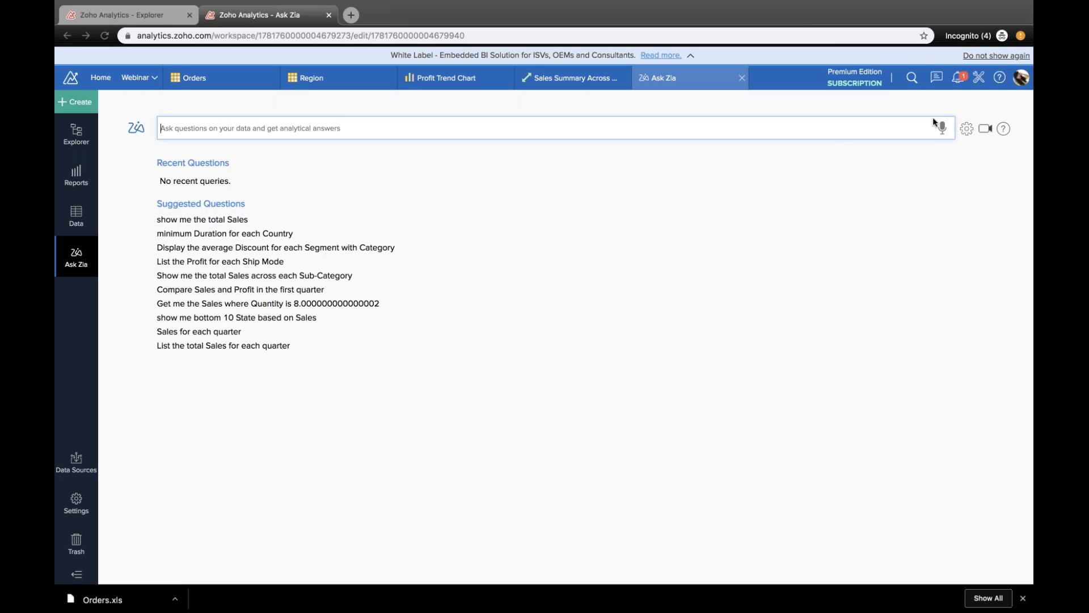
# Step: Ask Zia "Show me top 10 Customer Name by Profit across Category" and change the resulting chart to stacked bars
pyautogui.click(782, 126)
pyautogui.write('Show me top 10 custo')
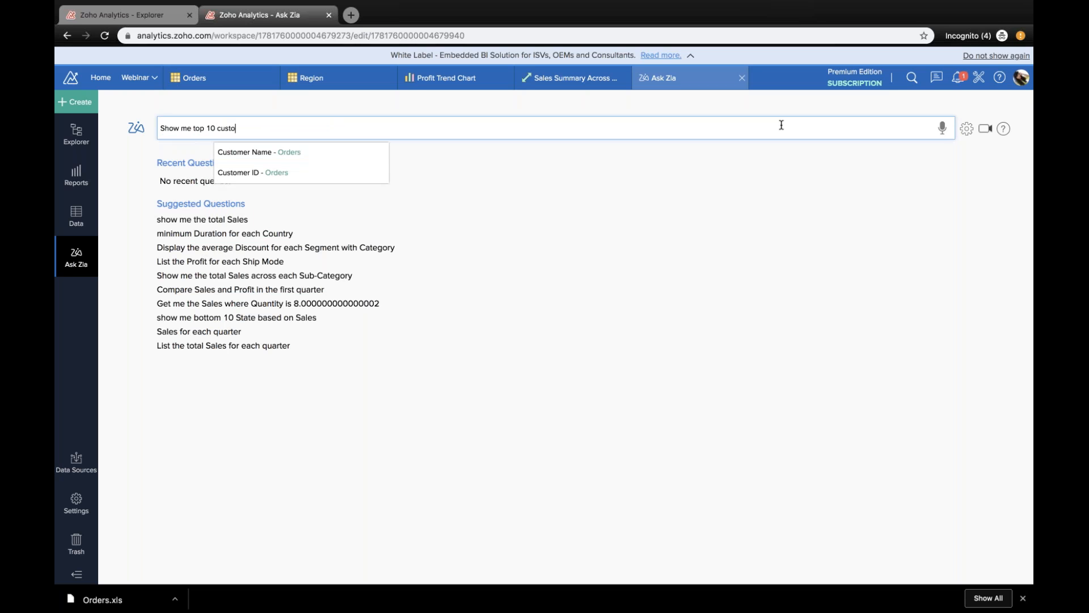
pyautogui.press('Return')
pyautogui.write('by Profit across ')
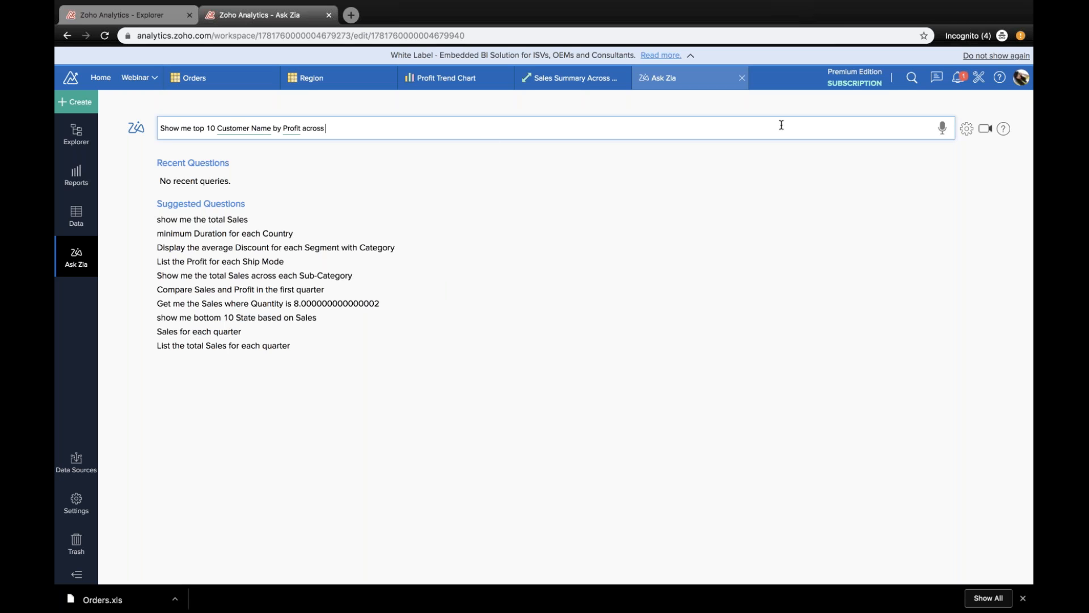
pyautogui.write('Category')
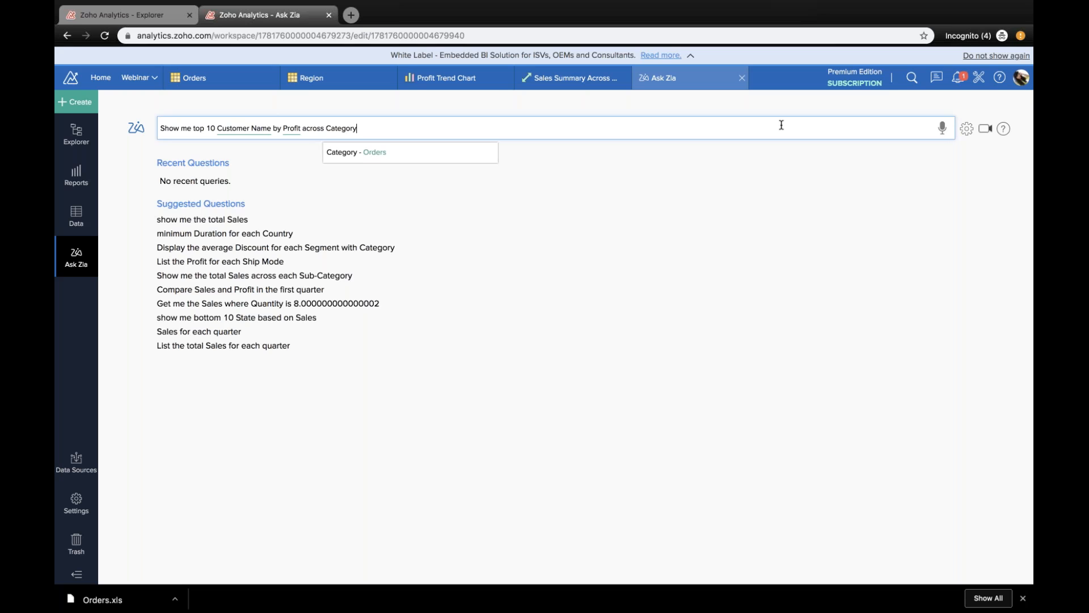
pyautogui.press('Return')
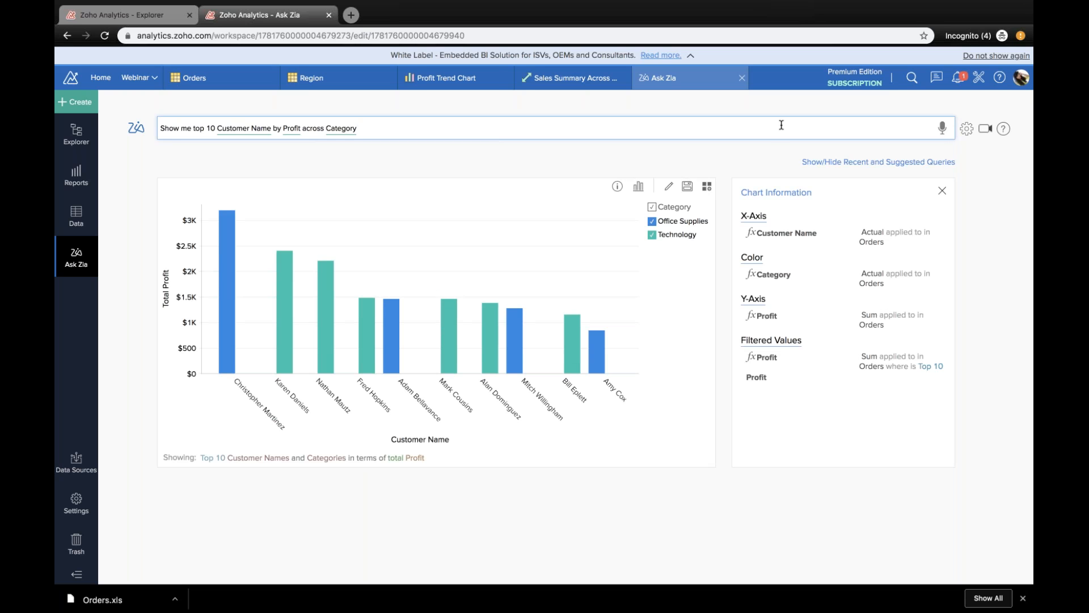
pyautogui.click(638, 187)
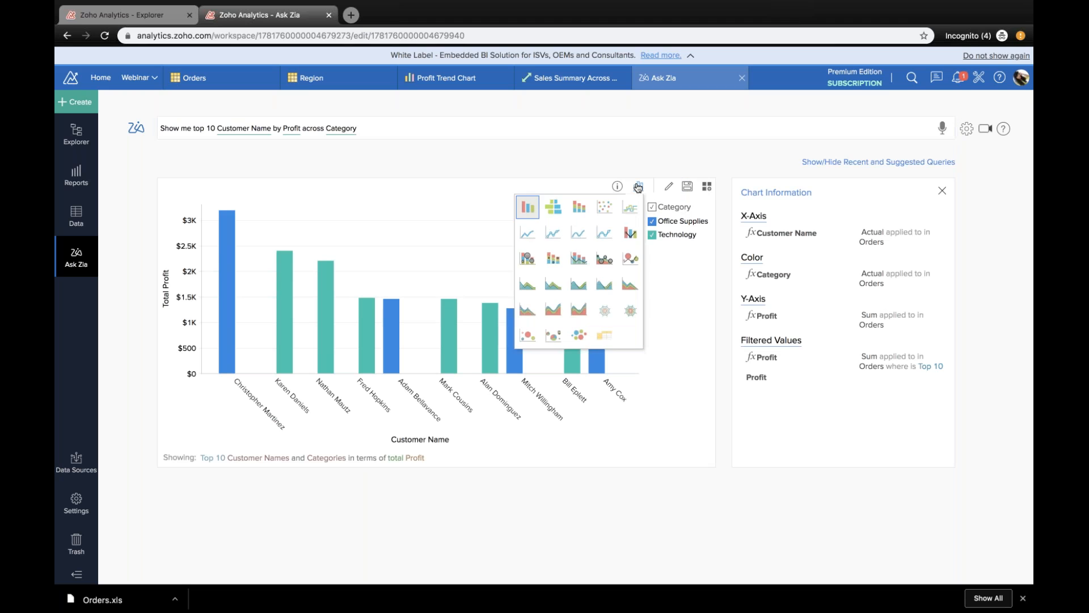
pyautogui.click(579, 208)
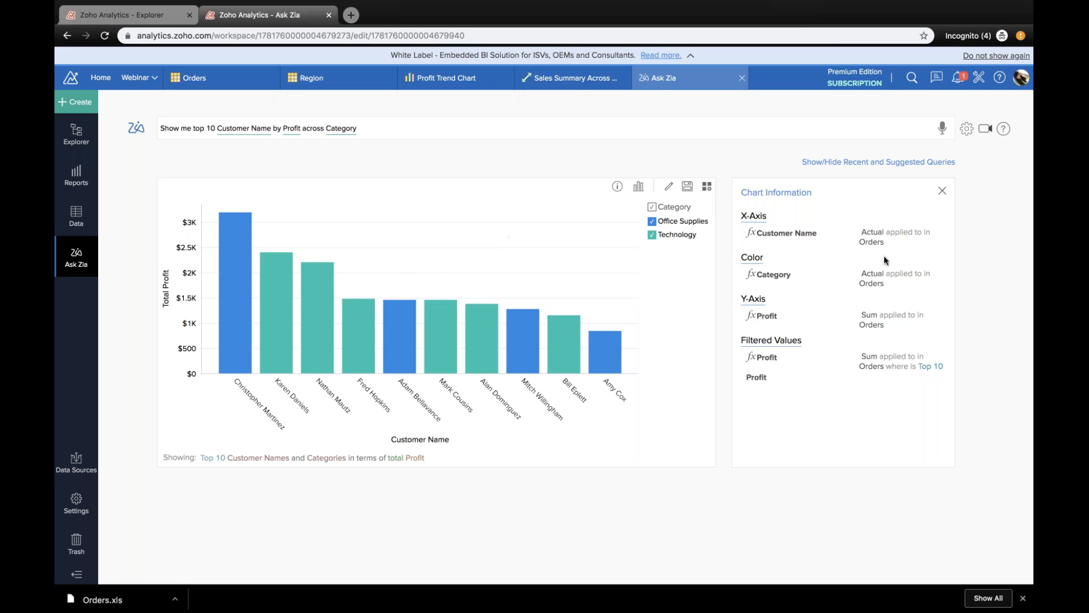
# Step: Remove "across Category" from the question and display the top 10 customers by profit as a ring chart
pyautogui.click(324, 127)
pyautogui.moveTo(302, 128); pyautogui.dragTo(395, 126)
pyautogui.press('BackSpace')
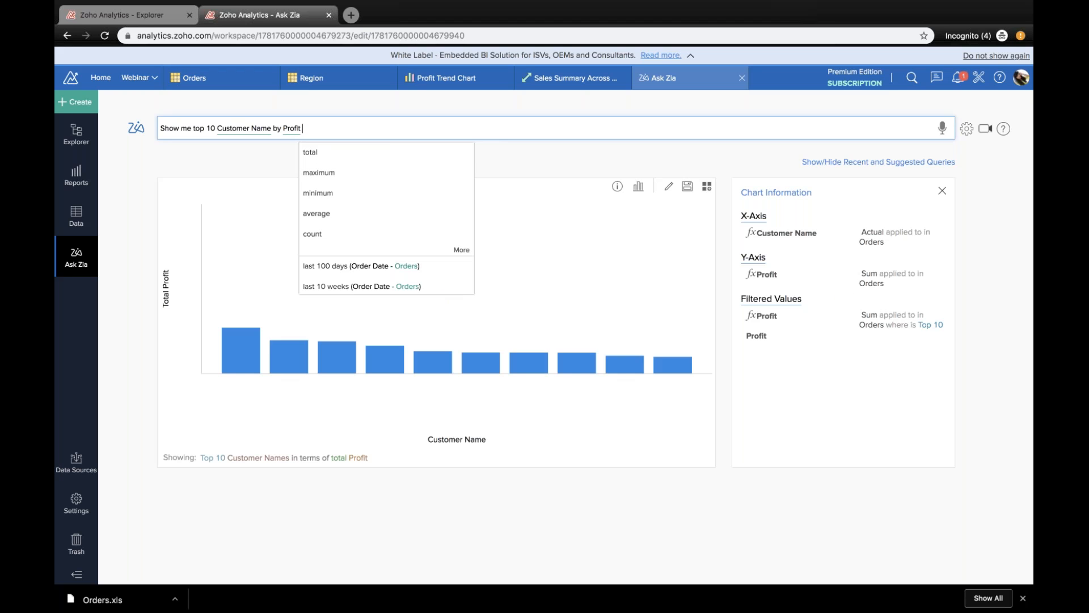
pyautogui.click(639, 186)
pyautogui.click(560, 207)
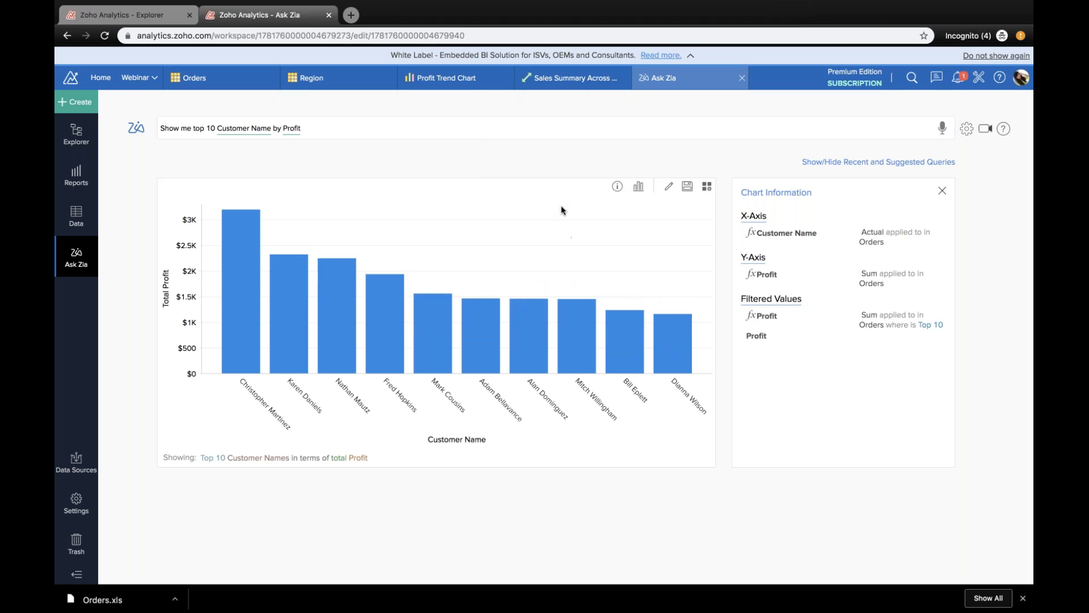
# Step: Try the semi-ring chart type for the top 10 customers result, and return to the ring chart
pyautogui.click(639, 187)
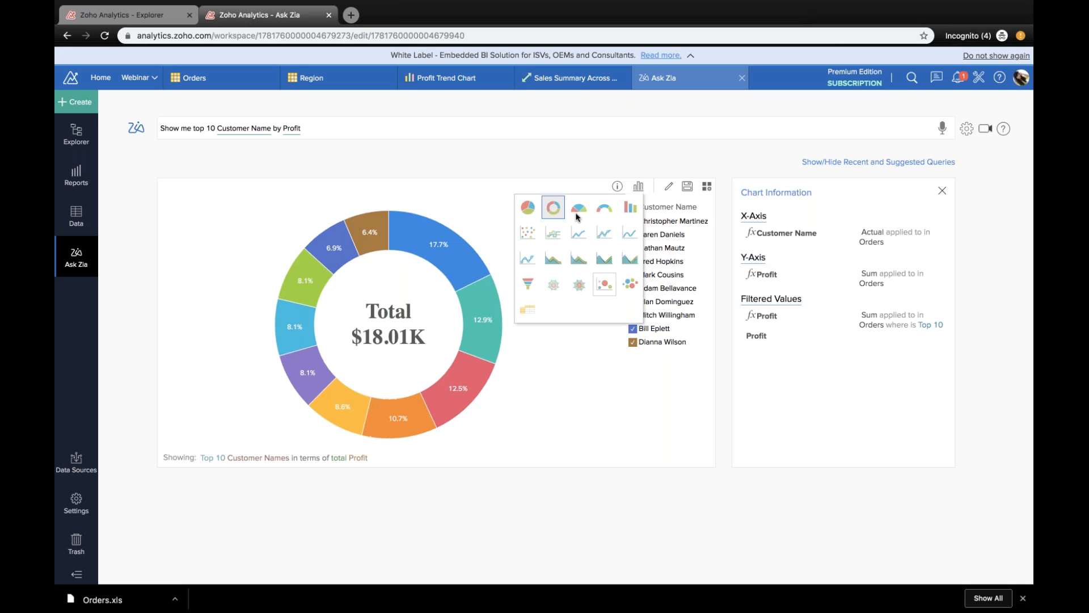
pyautogui.click(600, 207)
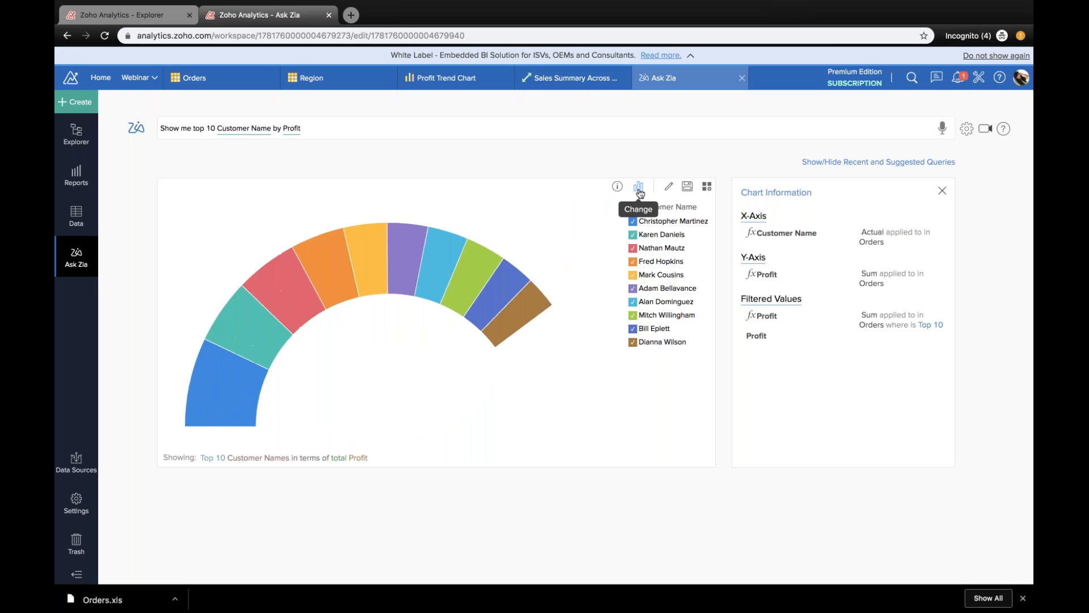
pyautogui.click(640, 191)
pyautogui.click(555, 206)
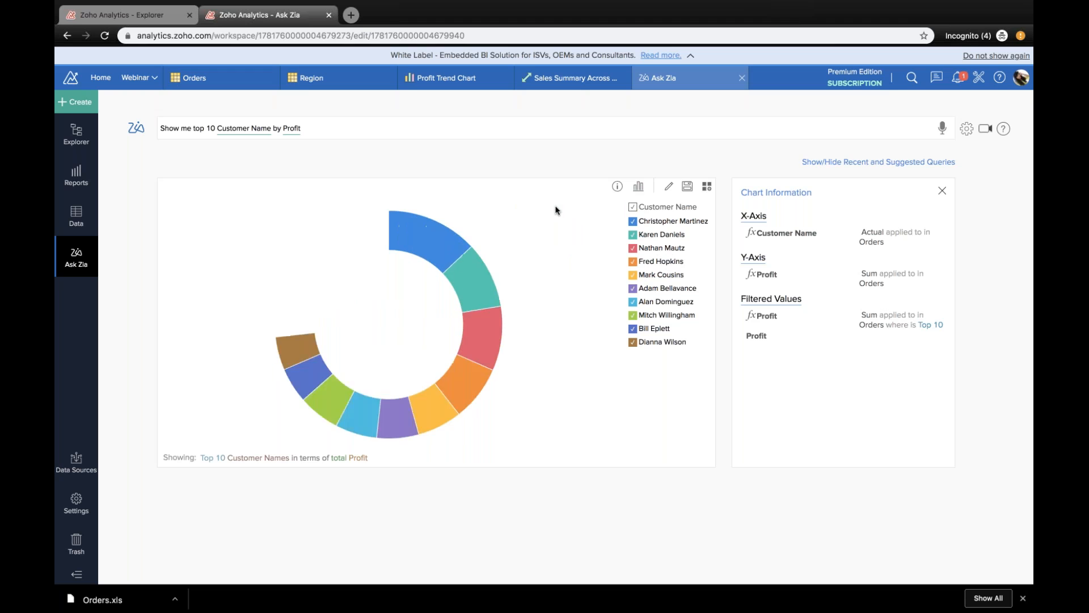
# Step: Save the top 10 customers ring chart as a report and check it in the workspace's report list
pyautogui.click(688, 187)
pyautogui.click(533, 401)
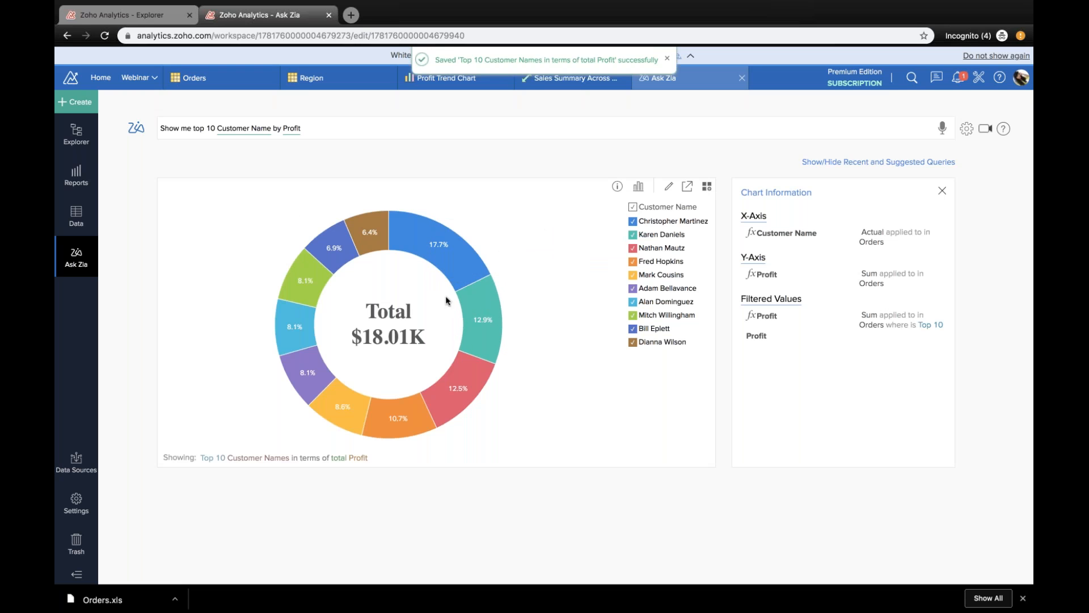
pyautogui.click(80, 129)
pyautogui.click(79, 177)
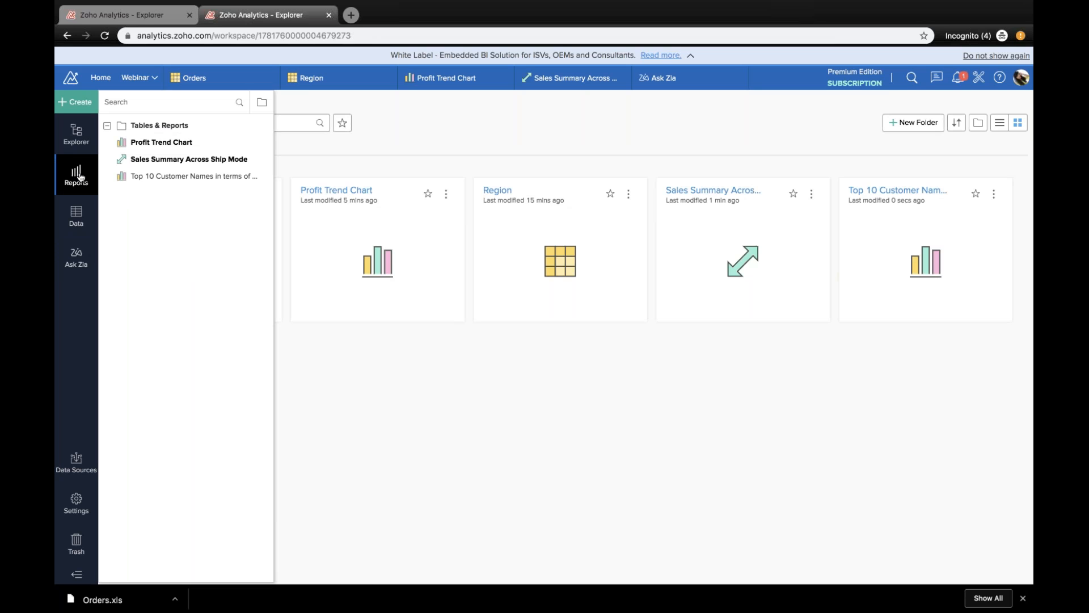
# Step: Auto-generate reports with Auto Analysis, using Orders as the base table
pyautogui.click(73, 105)
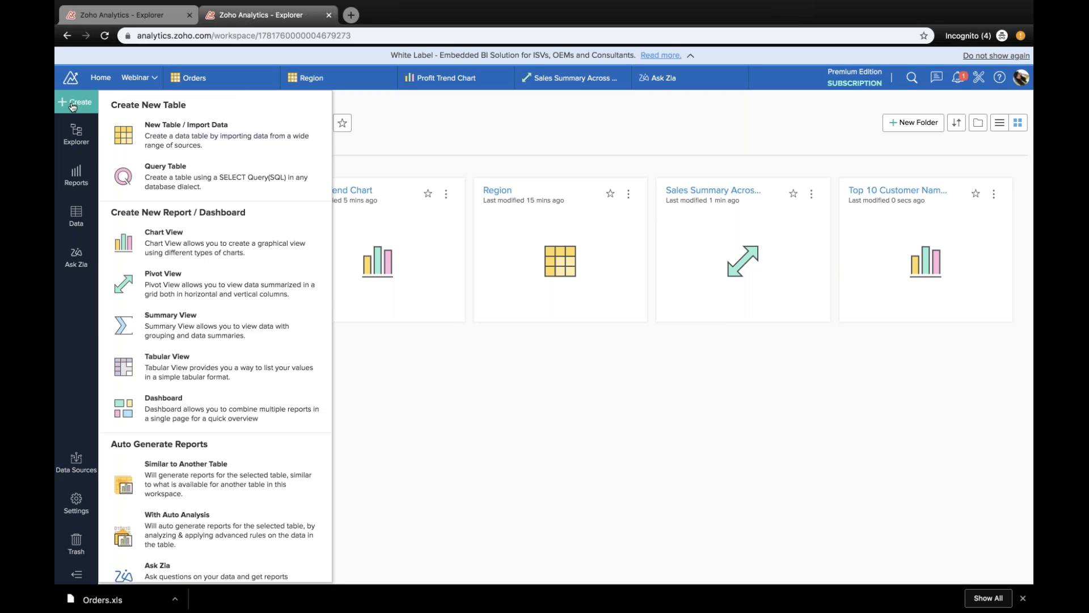
pyautogui.scroll(-1, 216, 516)
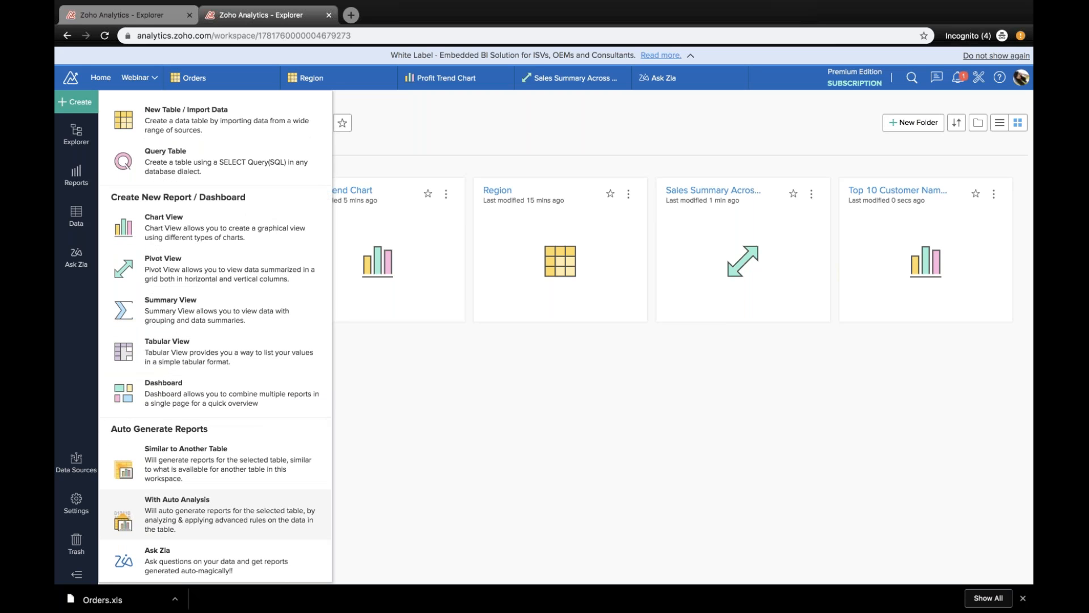
pyautogui.click(215, 513)
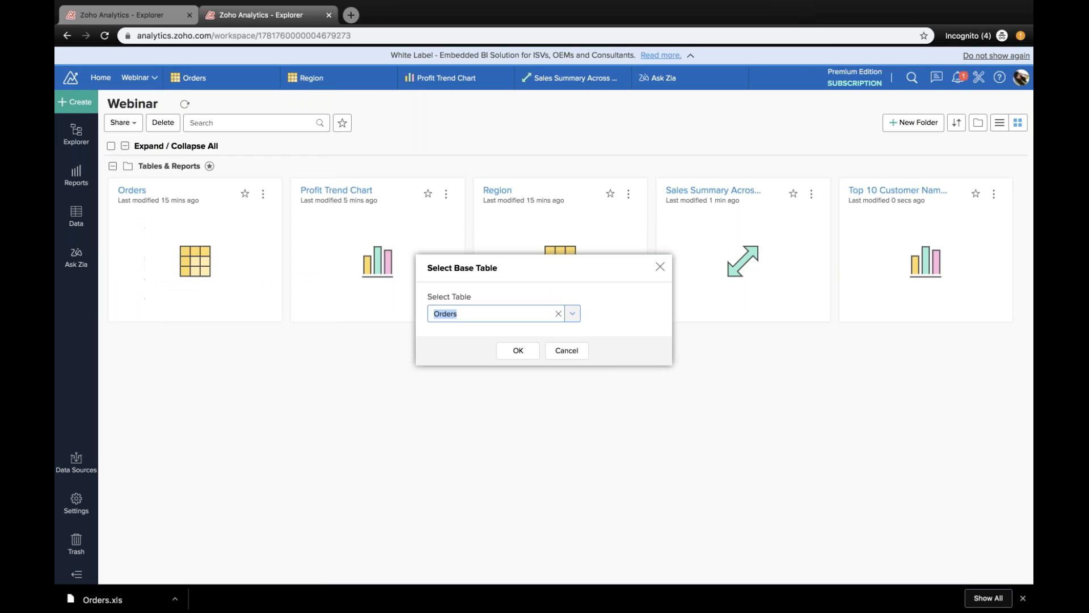
pyautogui.click(525, 350)
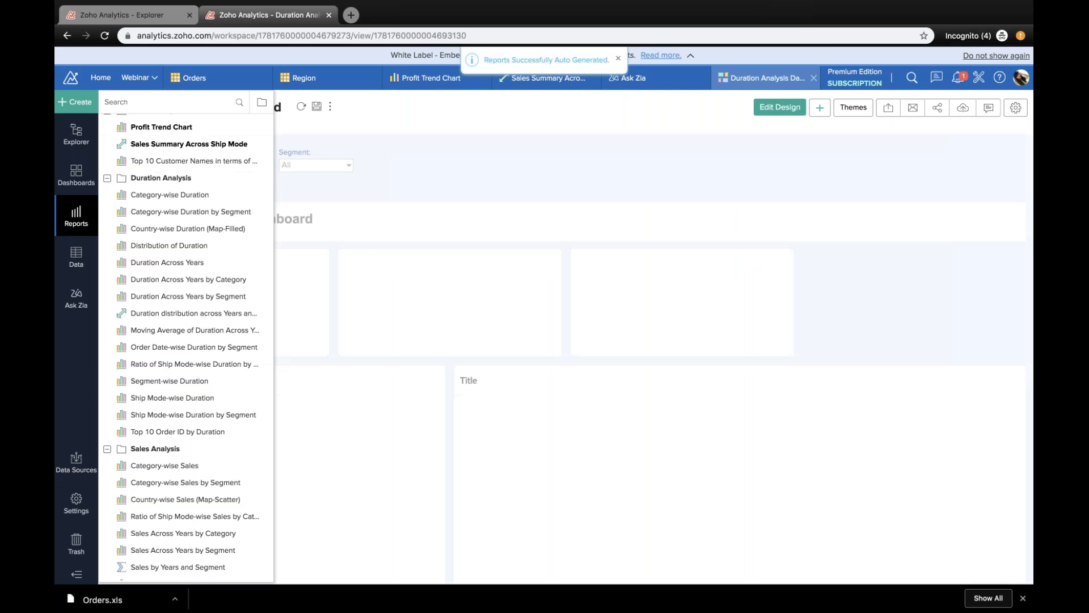
# Step: Look through the auto-generated reports and open the Profit Analysis Dashboard
pyautogui.scroll(-8, 179, 454)
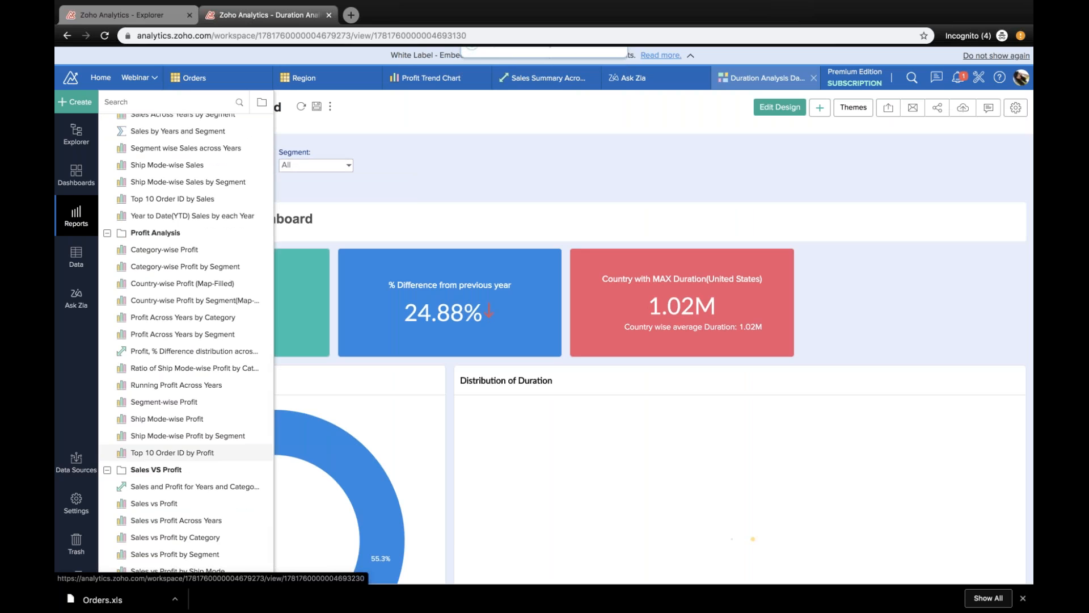
pyautogui.click(76, 176)
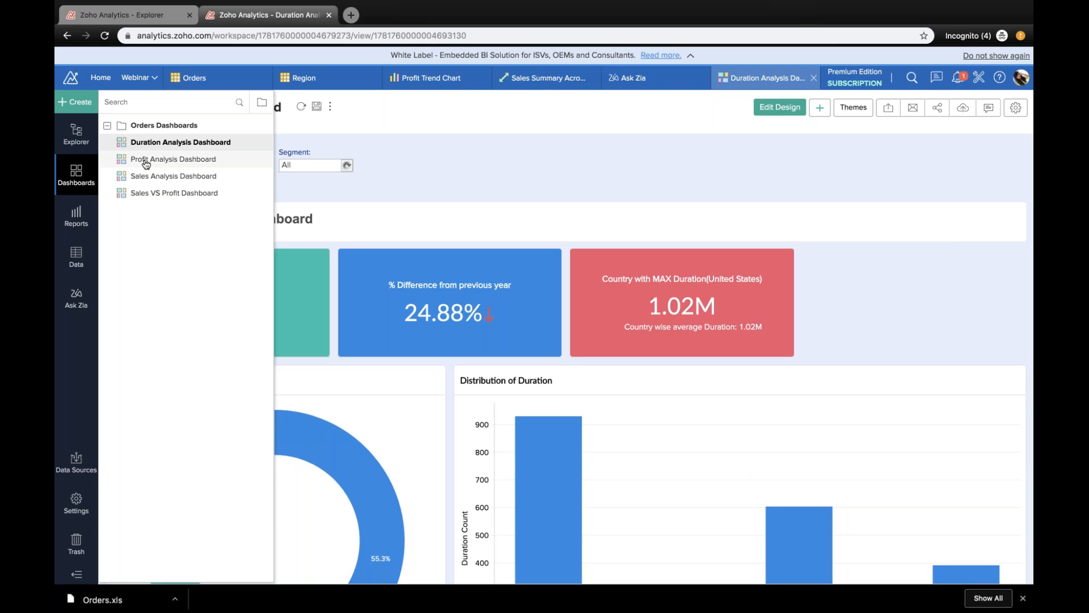
pyautogui.click(173, 159)
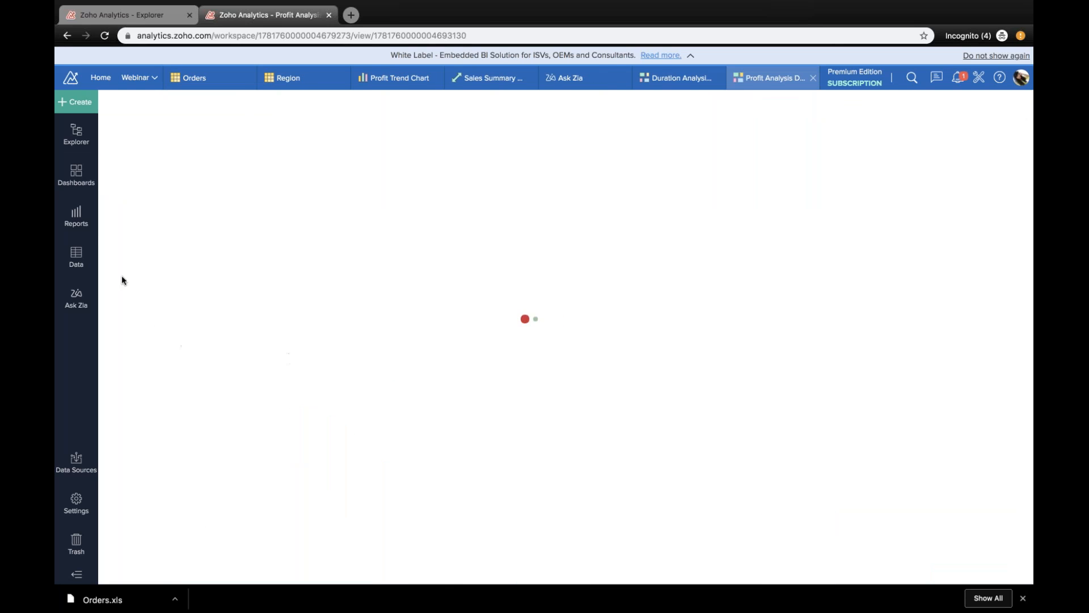
# Step: Browse the generated report folders and open the Country-wise Profit (Map-Filled) report from Profit Analysis
pyautogui.click(85, 230)
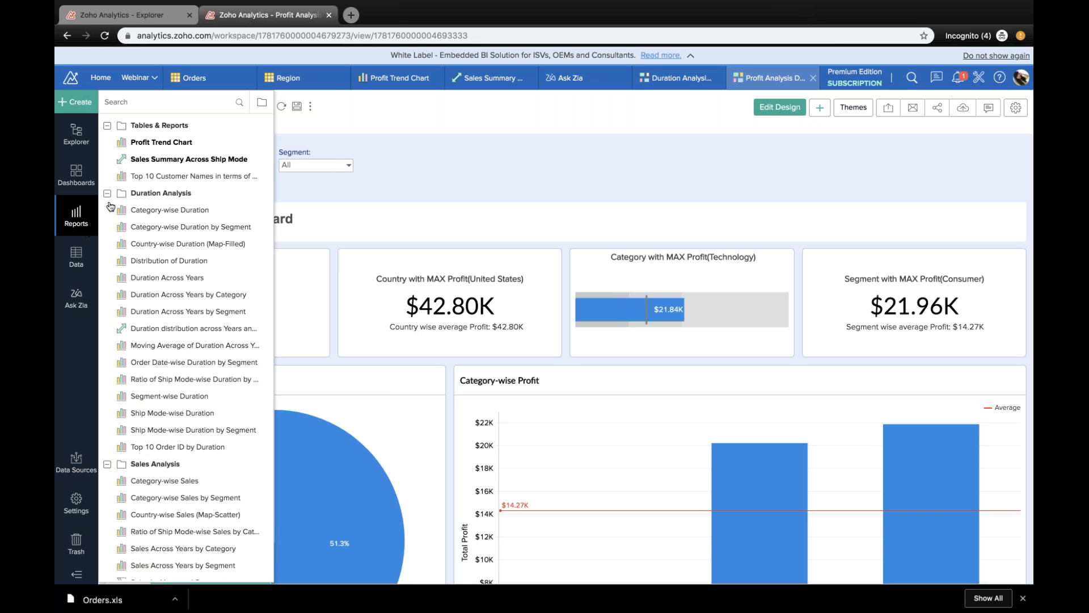
pyautogui.scroll(-3, 225, 286)
pyautogui.scroll(-4, 225, 286)
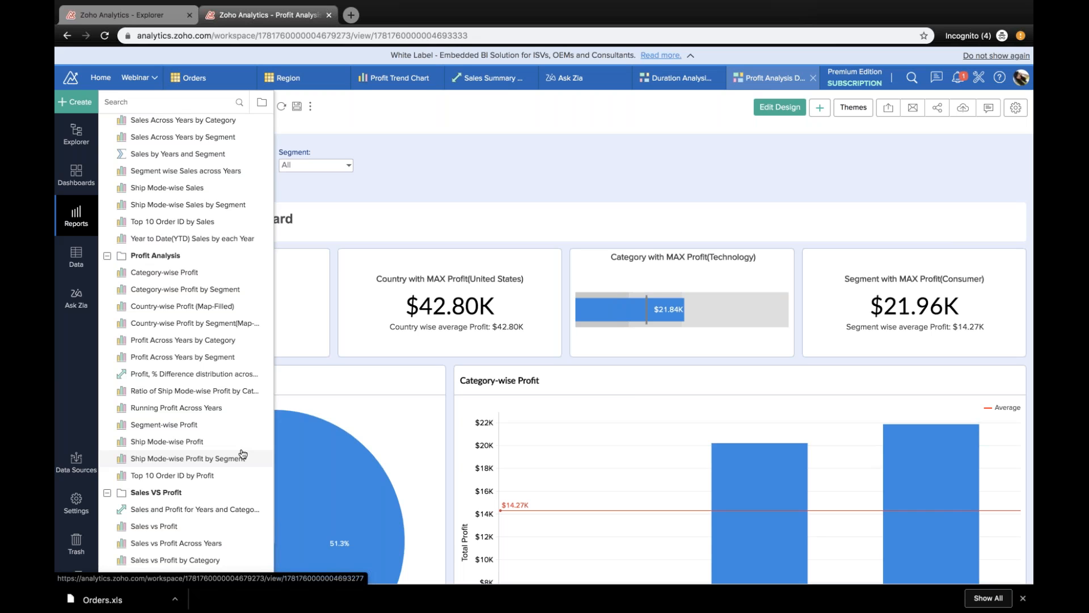
pyautogui.click(235, 323)
# Step: Review the Sales Analysis and Profit Analysis report lists, and examine the United States area on the profit map
pyautogui.click(76, 215)
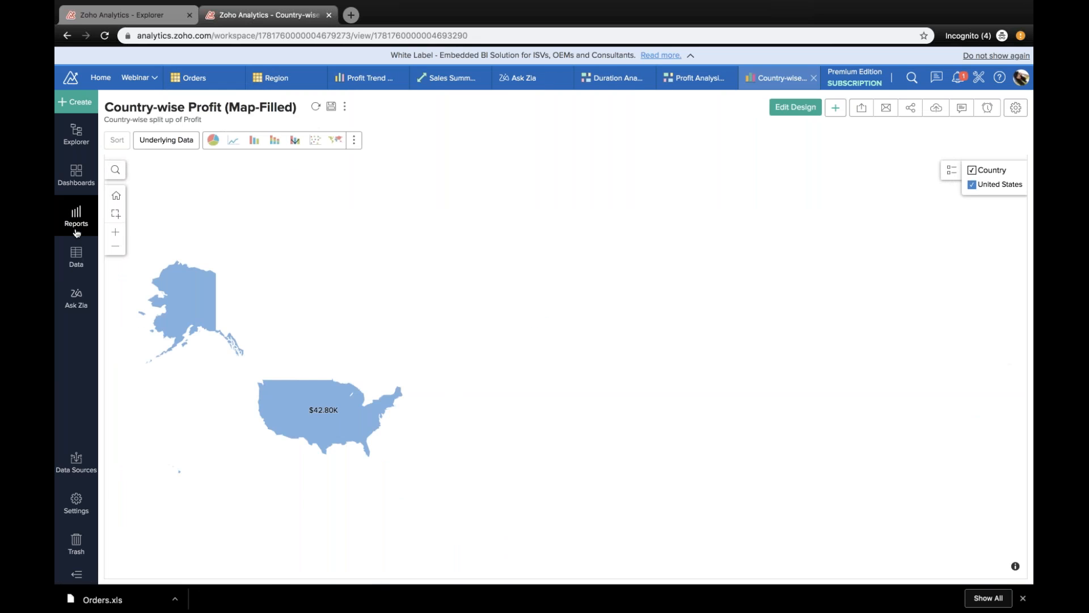
pyautogui.scroll(-1, 187, 442)
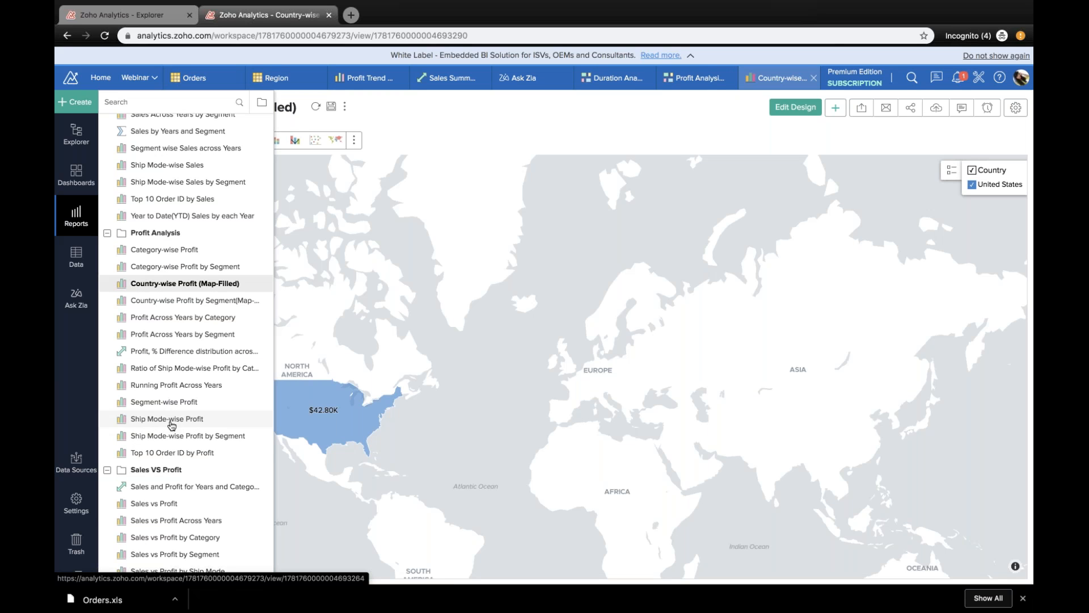
pyautogui.scroll(6, 171, 425)
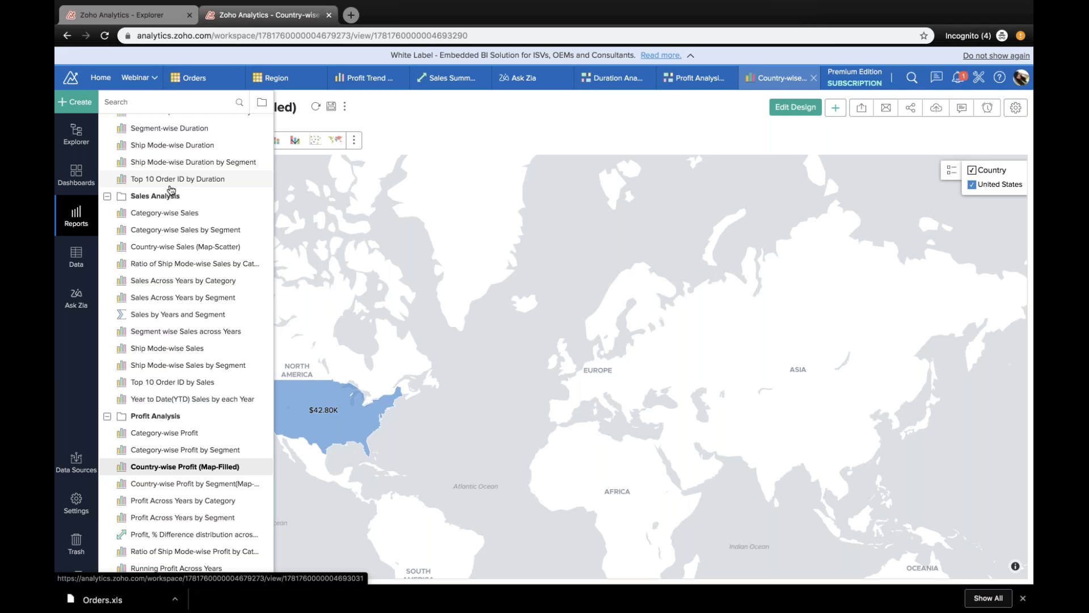
pyautogui.click(502, 168)
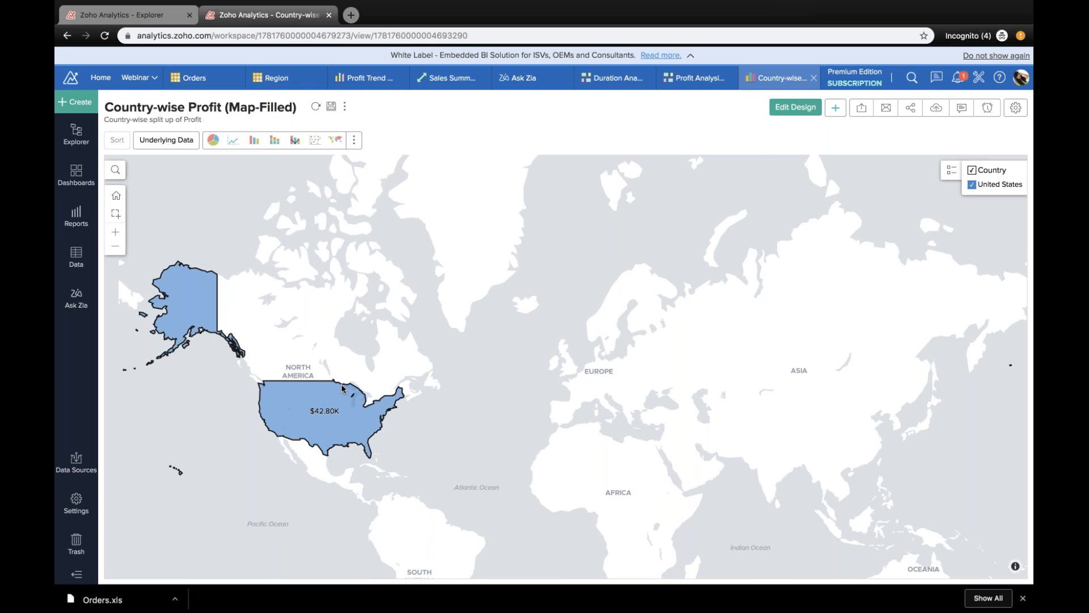
pyautogui.scroll(-2, 340, 388)
pyautogui.moveTo(334, 389)
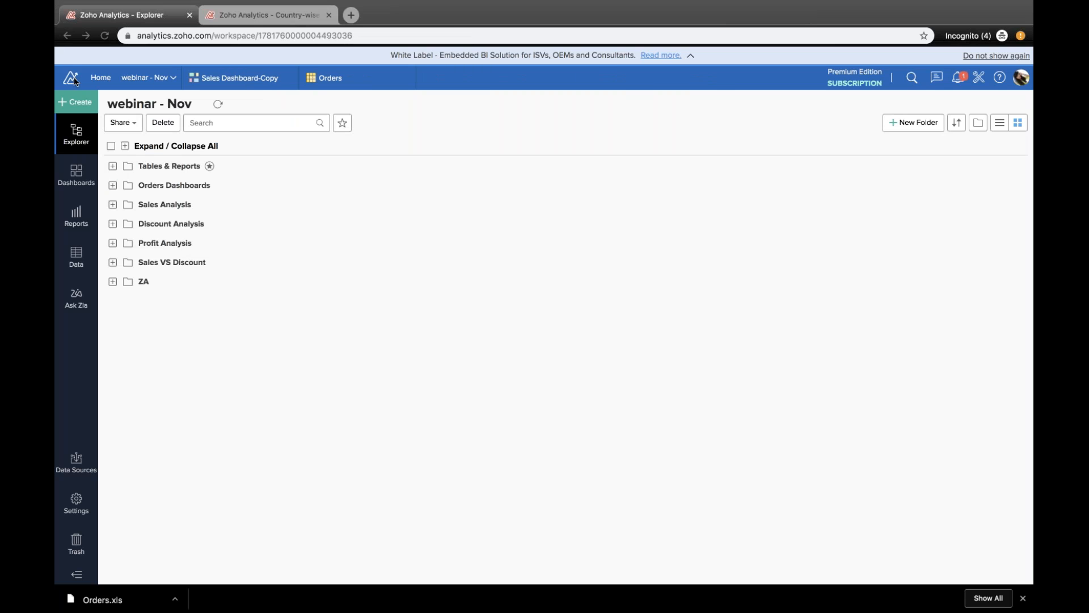
# Step: Switch to the webinar - Nov workspace and create a new blank dashboard
pyautogui.doubleClick(80, 102)
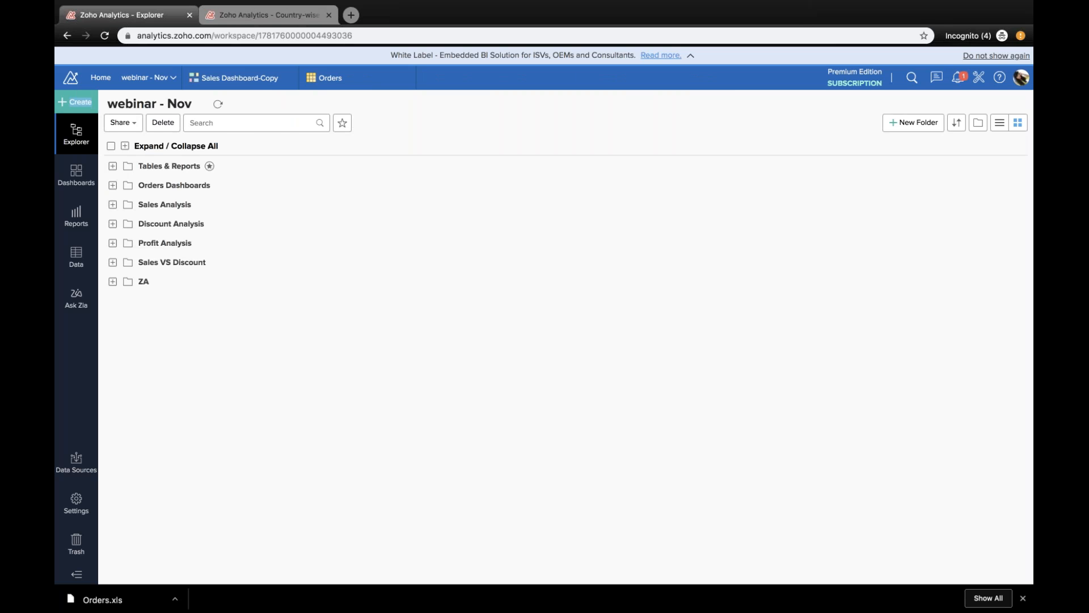
pyautogui.click(80, 102)
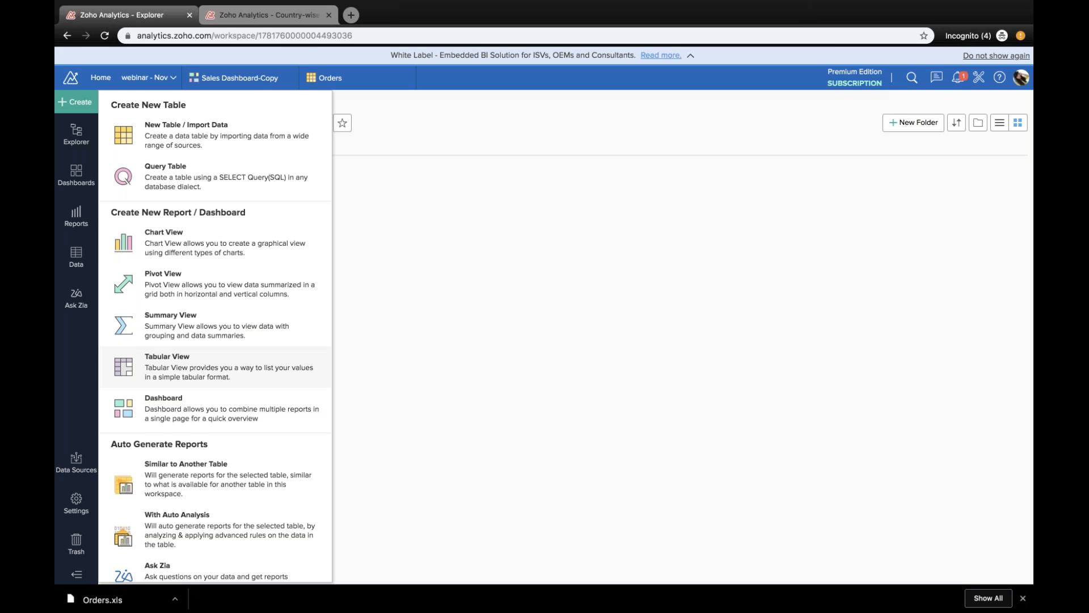
pyautogui.scroll(-1, 215, 389)
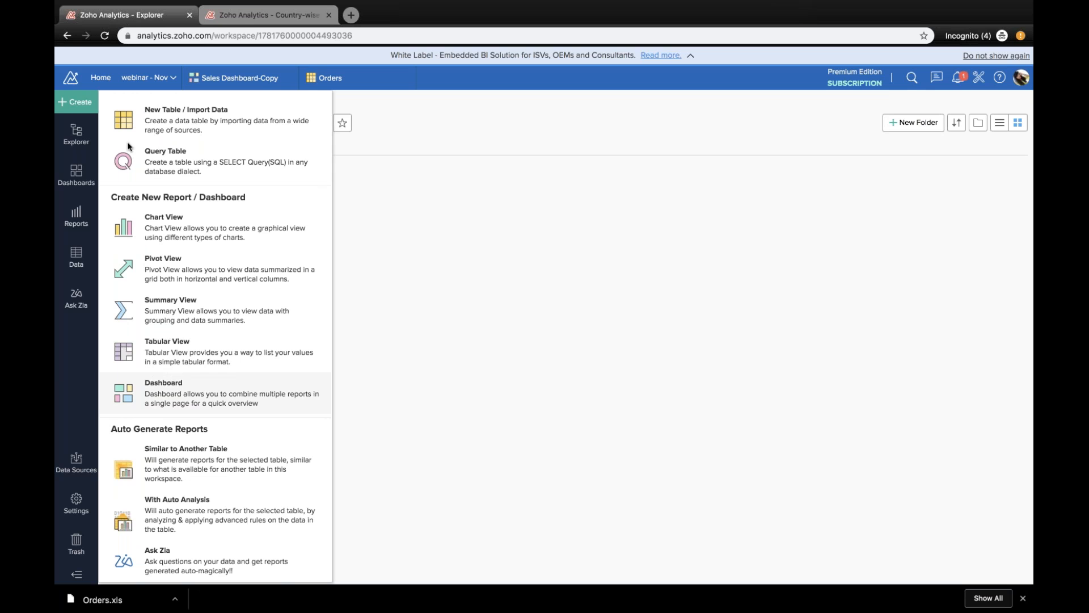
pyautogui.click(129, 394)
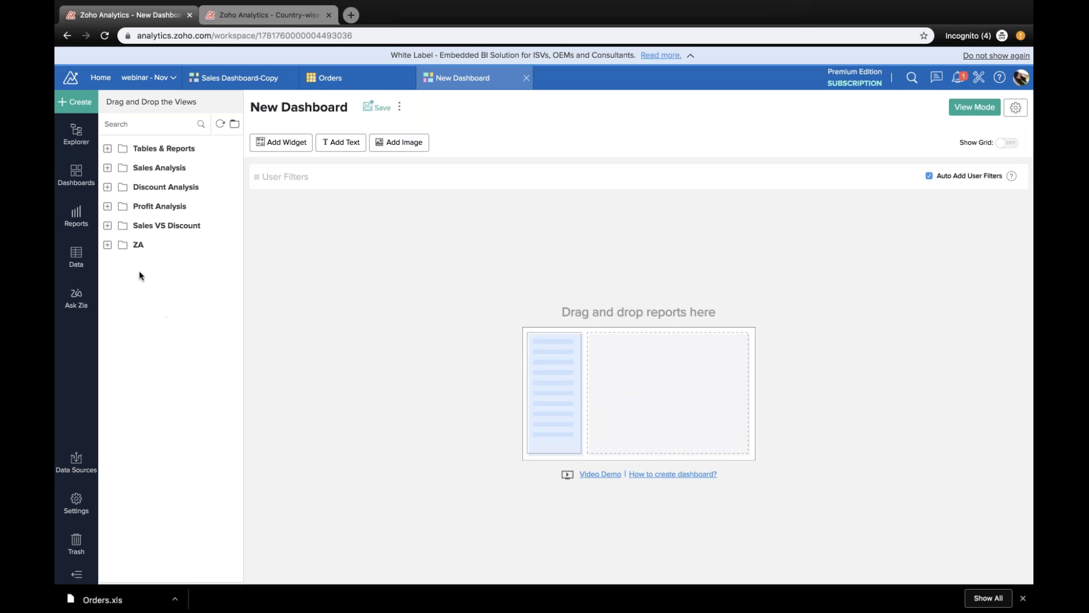
# Step: Expand the ZA, Tables & Reports, Sales Analysis, Discount Analysis and Profit Analysis folders and look through the views available for the dashboard
pyautogui.click(108, 245)
pyautogui.click(107, 149)
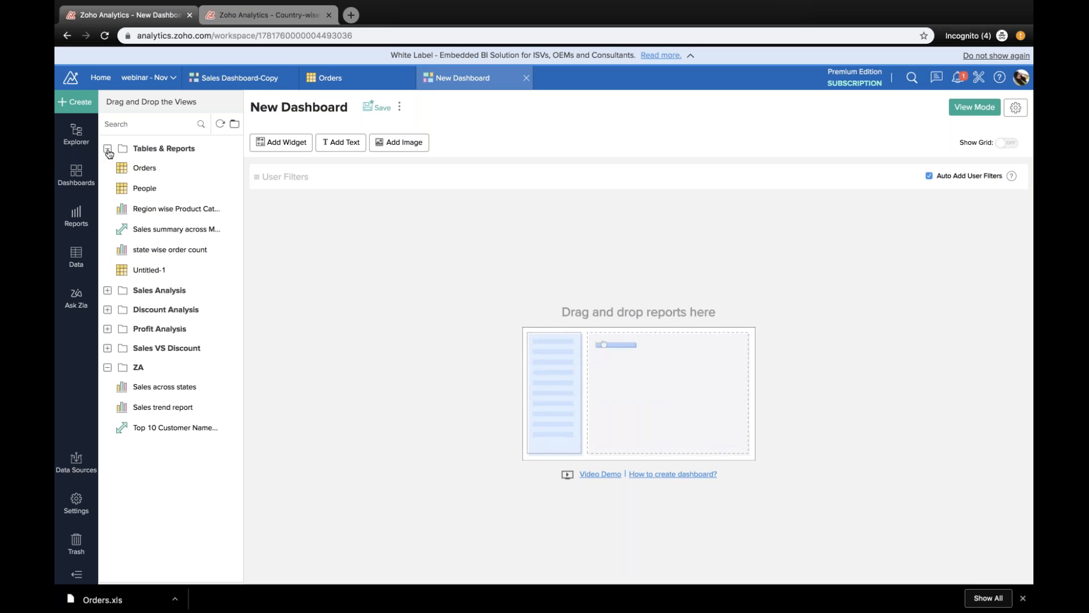
pyautogui.click(107, 290)
pyautogui.scroll(-2, 121, 338)
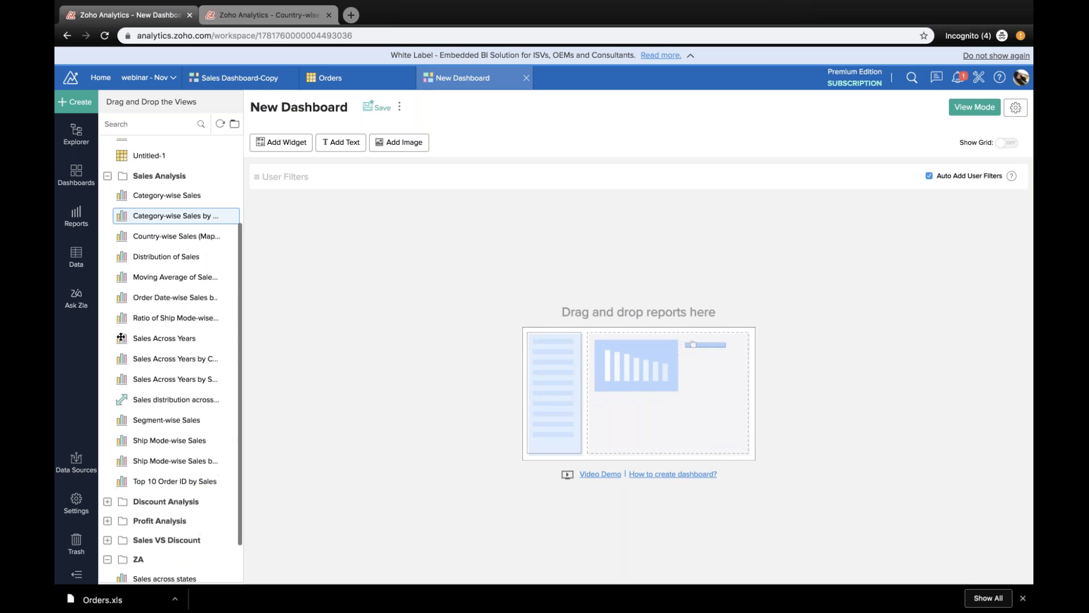
pyautogui.scroll(-1, 121, 337)
pyautogui.click(107, 453)
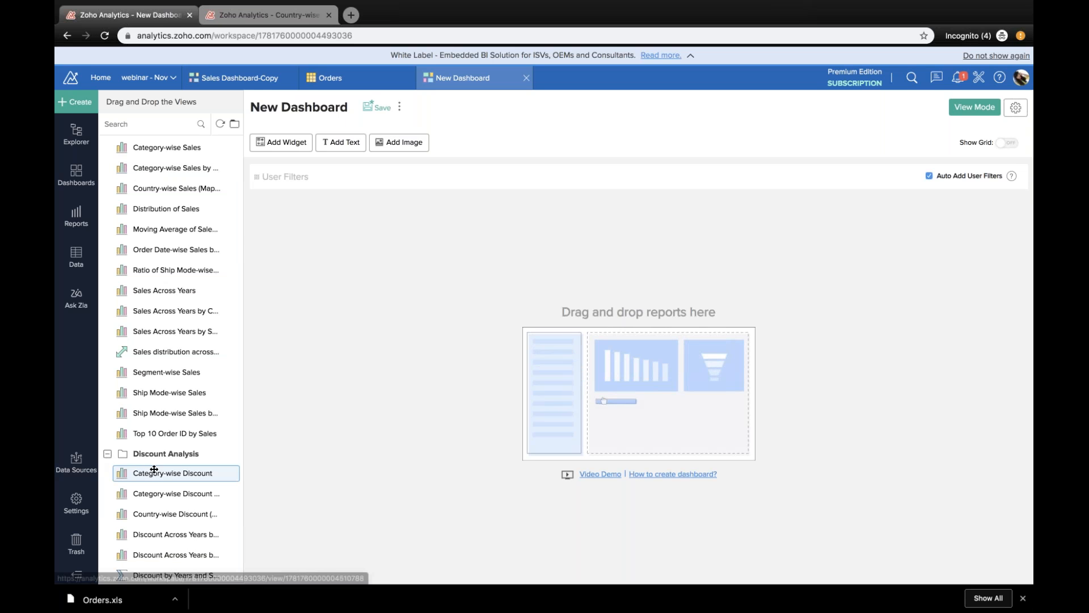
pyautogui.scroll(-4, 153, 470)
pyautogui.click(176, 479)
pyautogui.scroll(-5, 177, 293)
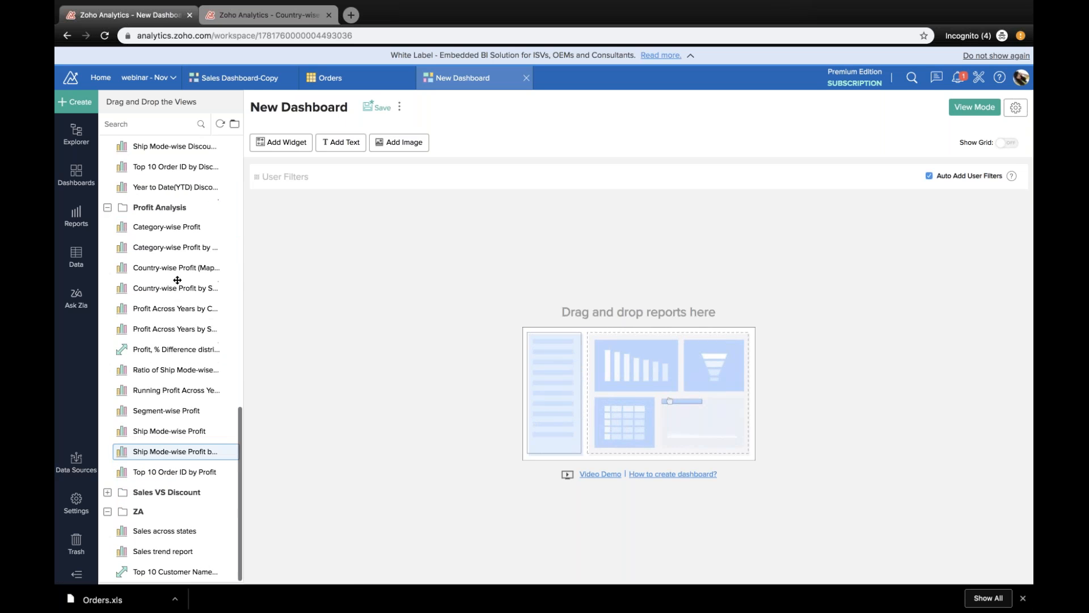
# Step: Search the views for "tren", add Sales trend report to the dashboard, and enlarge it to full width and greater height
pyautogui.scroll(12, 176, 280)
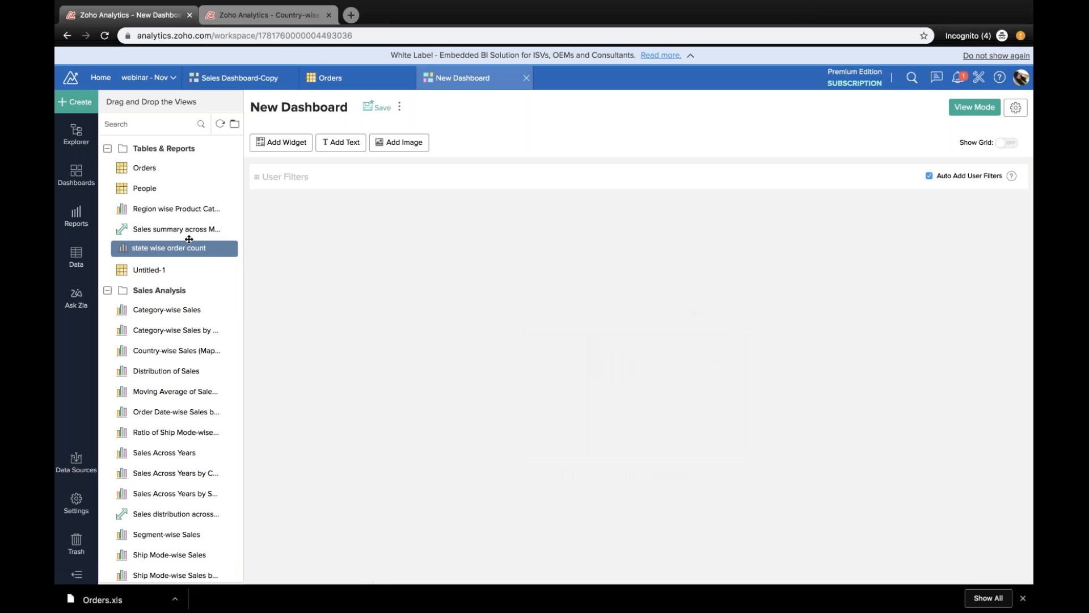
pyautogui.click(172, 125)
pyautogui.write('tren')
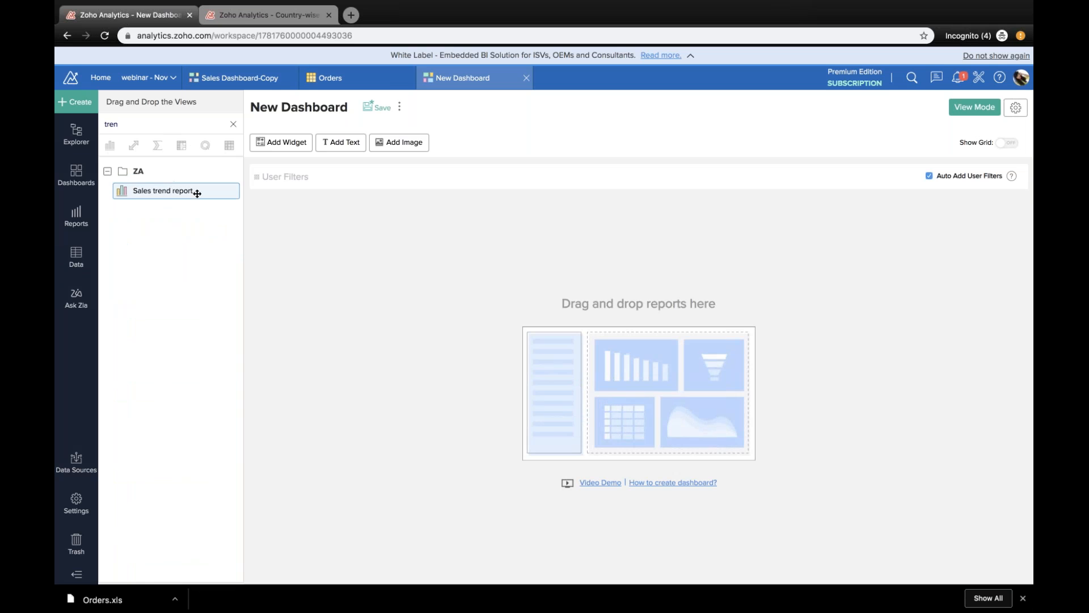
pyautogui.moveTo(194, 190); pyautogui.dragTo(460, 328)
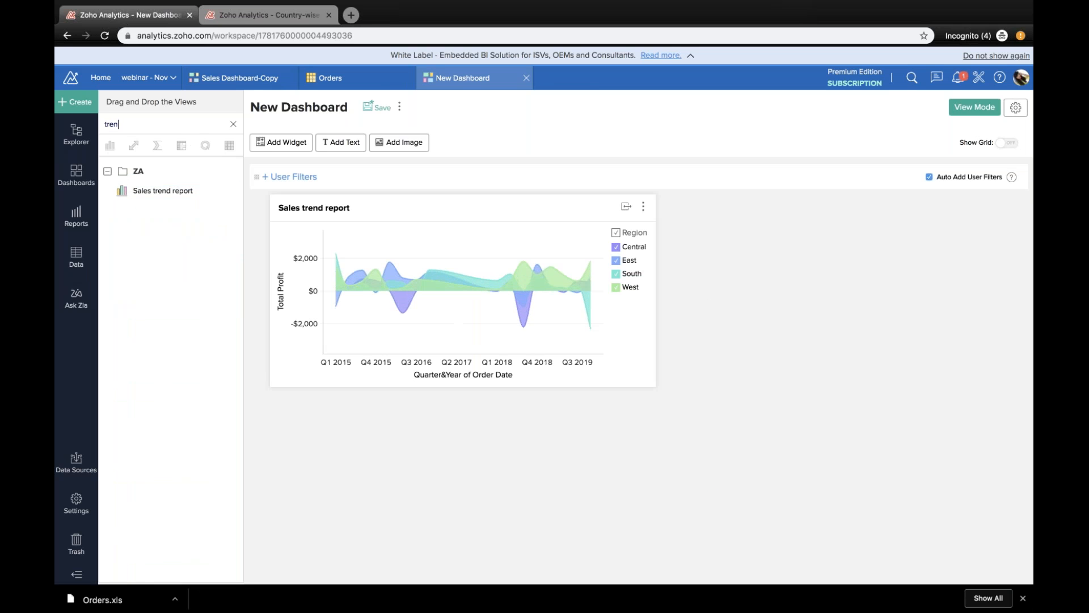
pyautogui.moveTo(605, 389); pyautogui.dragTo(609, 484)
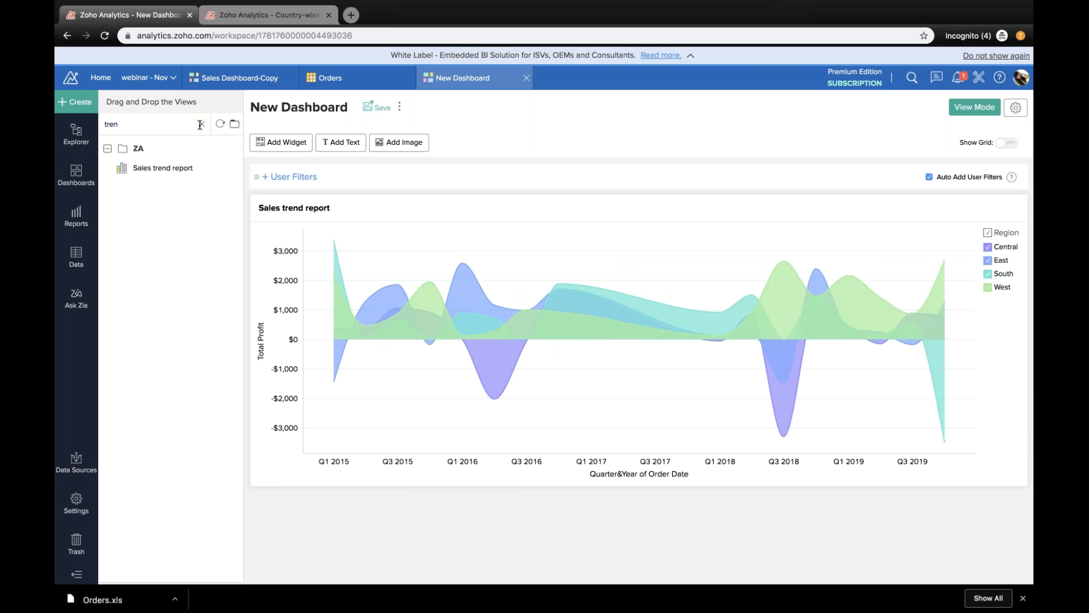
# Step: Clear the view search and add the Region wise Product Category wise Profit report below the sales trend chart
pyautogui.press('BackSpace')
pyautogui.press('BackSpace')
pyautogui.press('BackSpace')
pyautogui.press('BackSpace')
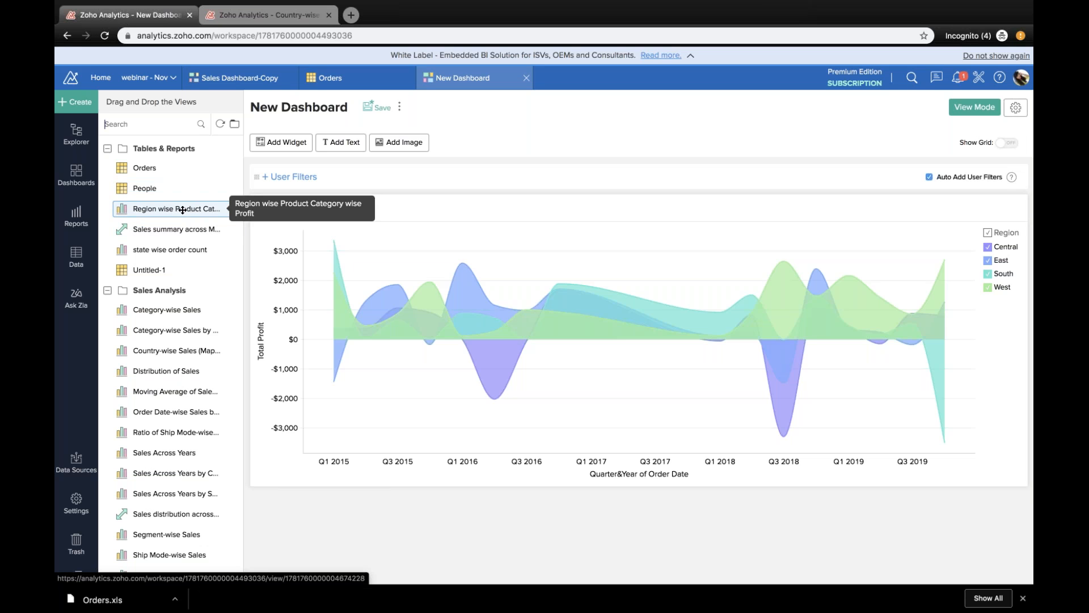
pyautogui.moveTo(182, 210); pyautogui.dragTo(622, 457)
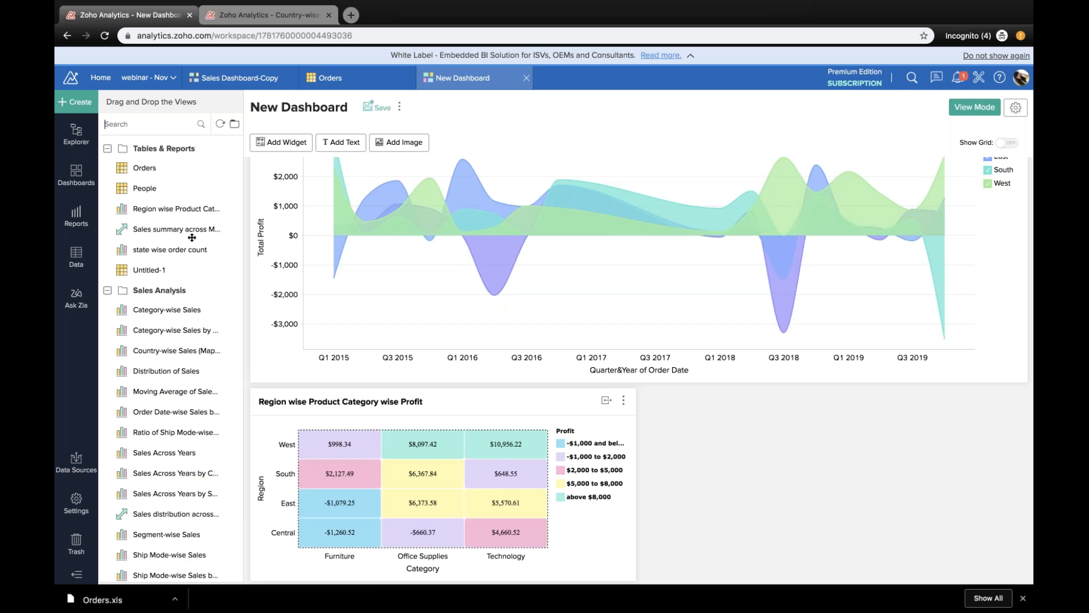
# Step: Add the state wise order count map below the category profit heat map, expanded to full width and made taller
pyautogui.moveTo(184, 254); pyautogui.dragTo(415, 493)
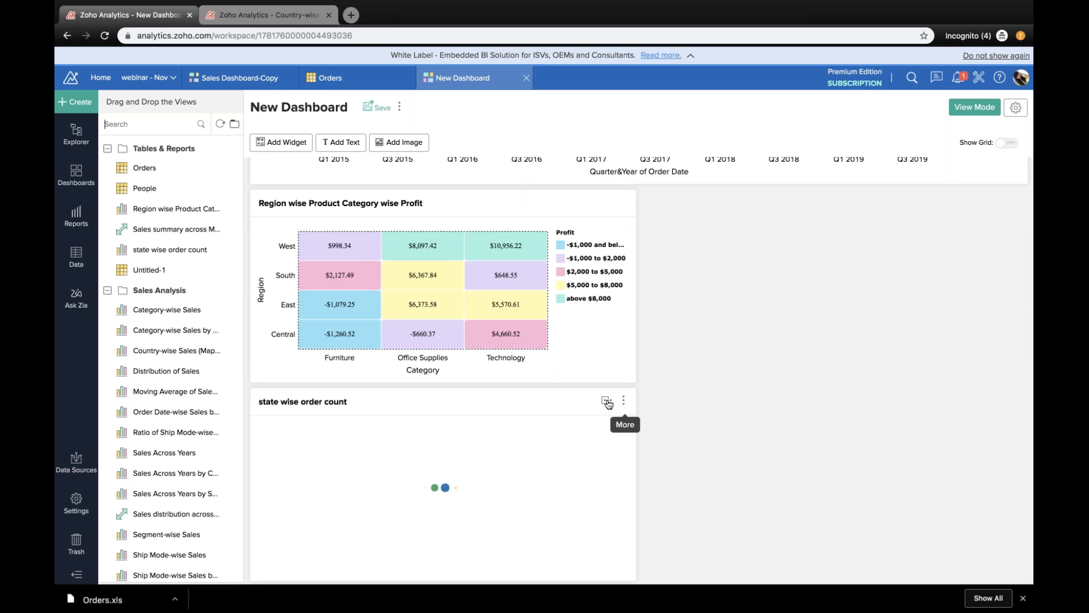
pyautogui.click(607, 400)
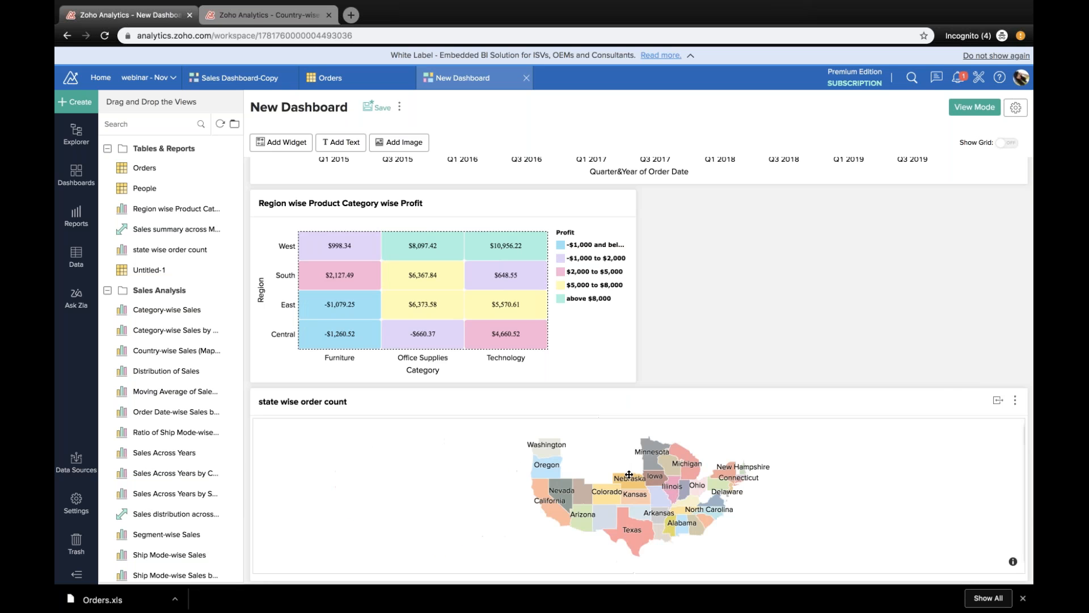
pyautogui.moveTo(634, 579); pyautogui.dragTo(636, 610)
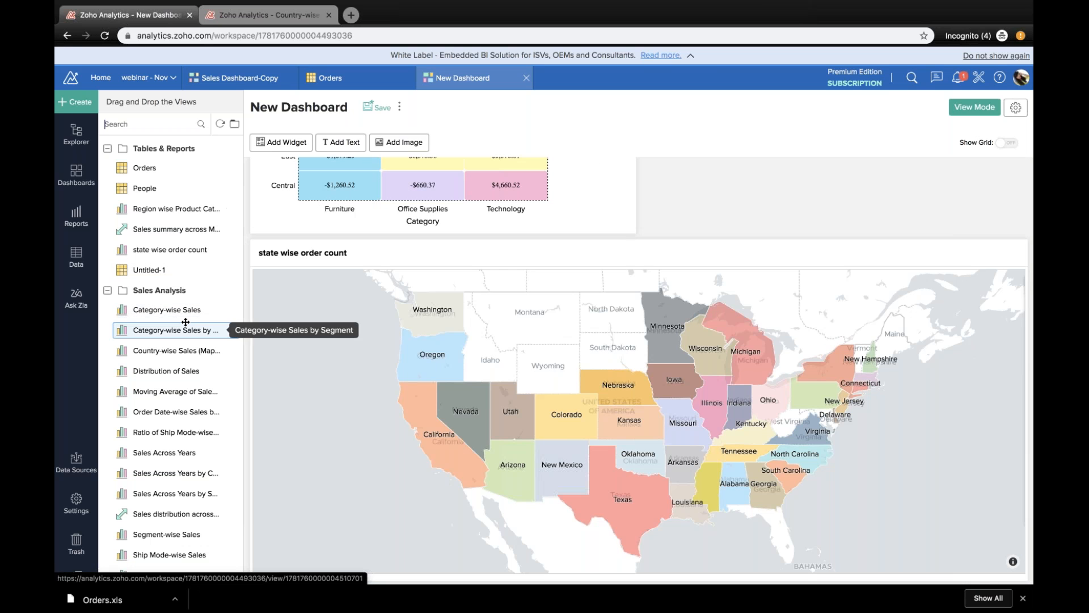
# Step: Place the Category-wise Sales chart in the empty space beside the Region wise Product Category wise Profit heat map
pyautogui.moveTo(182, 310); pyautogui.dragTo(720, 204)
pyautogui.scroll(1, 903, 220)
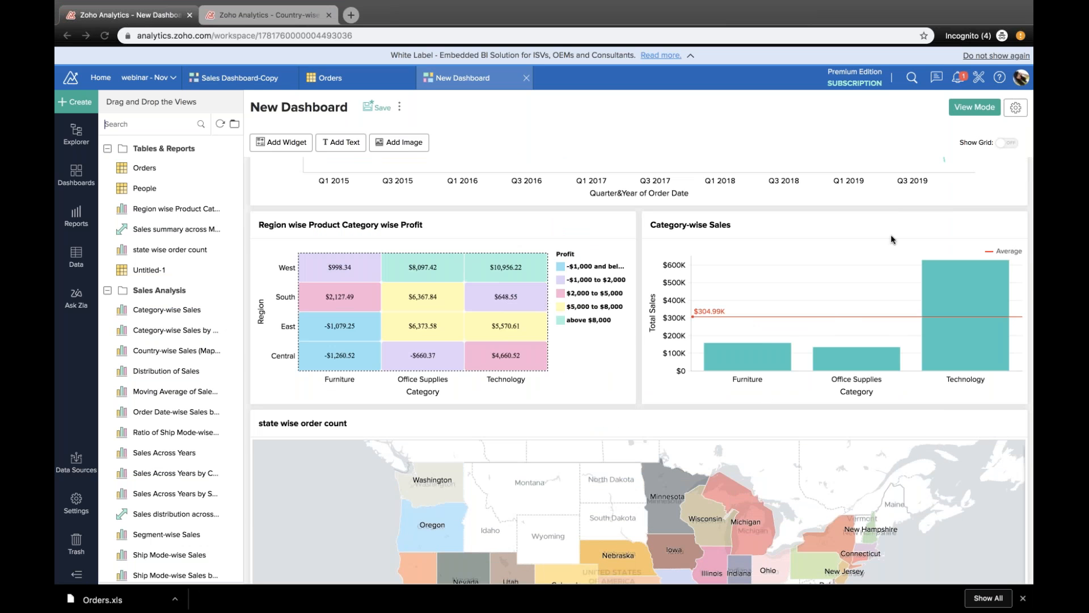
pyautogui.scroll(-3, 608, 351)
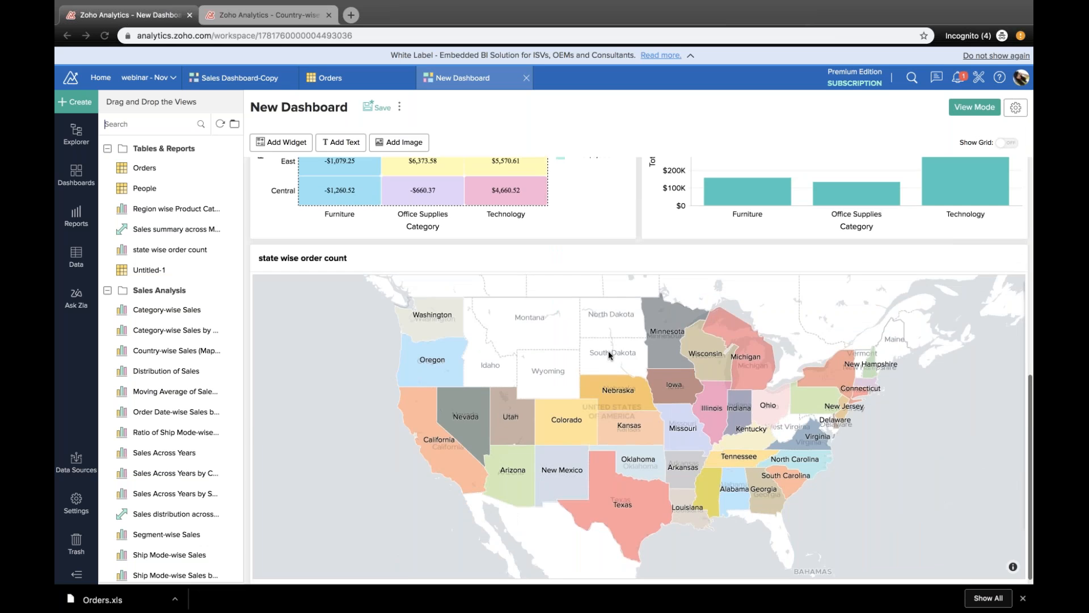
pyautogui.scroll(8, 608, 350)
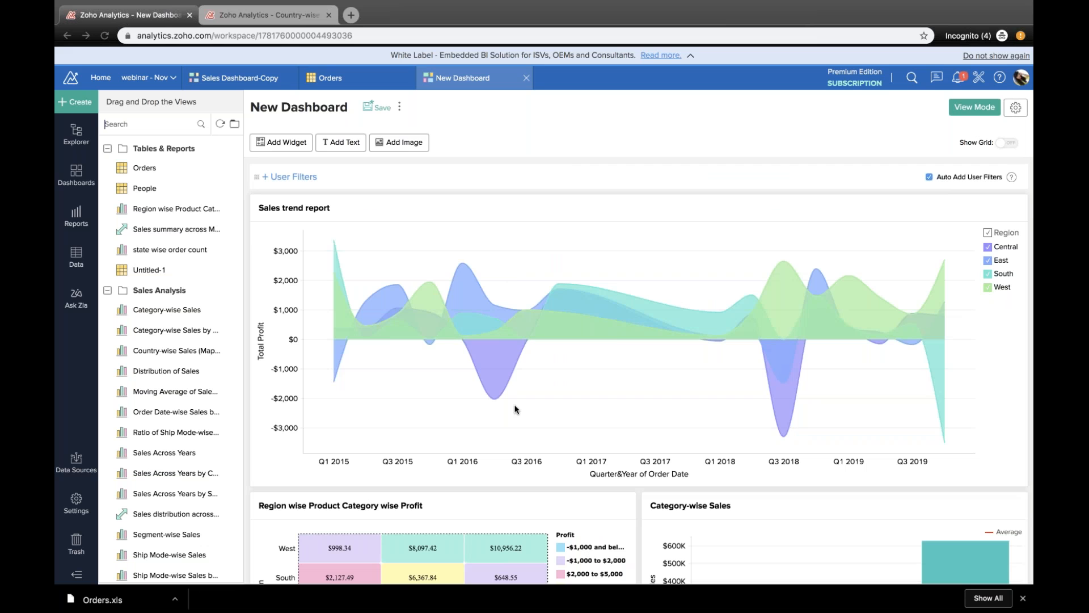
pyautogui.scroll(-4, 515, 408)
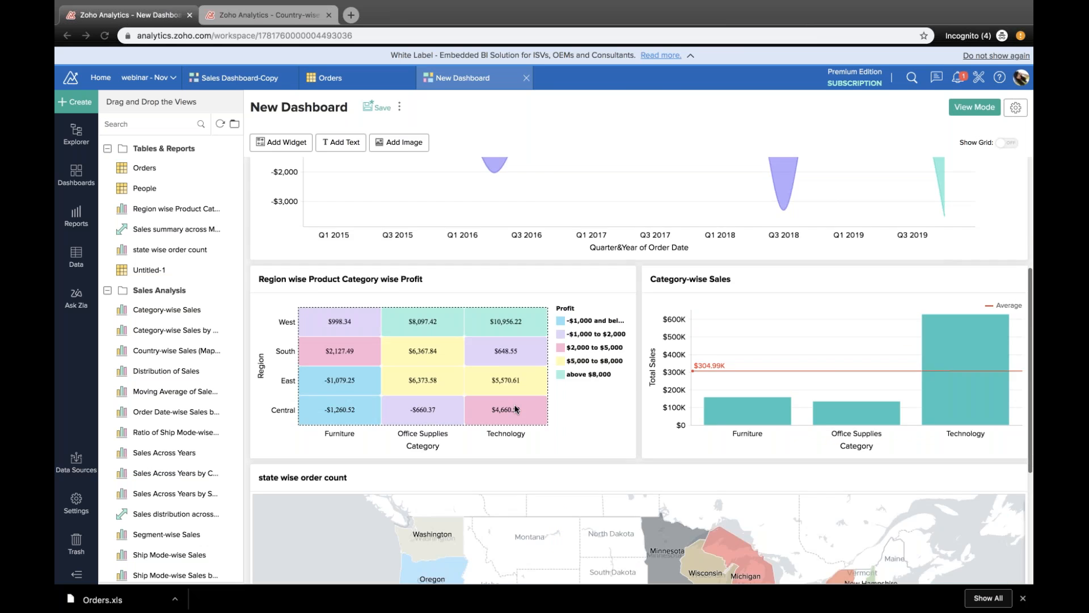
pyautogui.scroll(4, 515, 409)
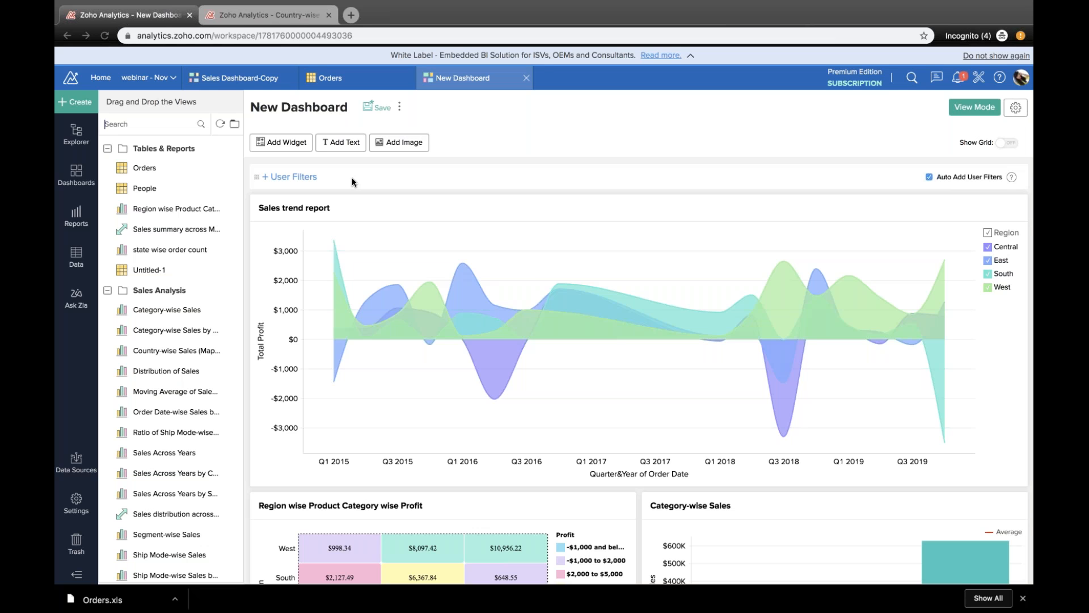
# Step: Start a new KPI widget of the Dial Chart type and look at the tables offered for its data column
pyautogui.click(298, 147)
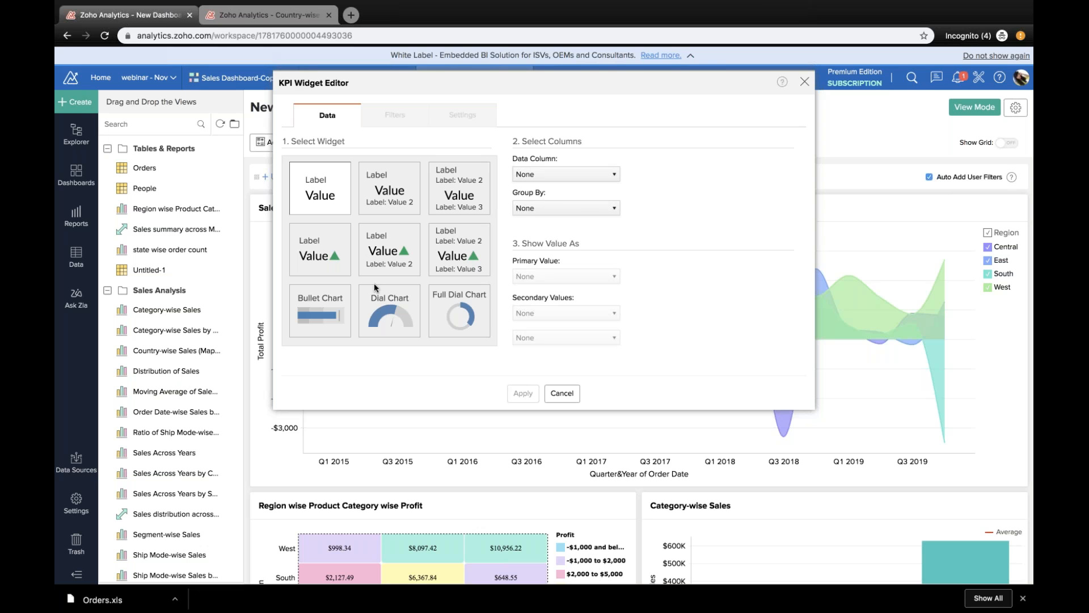
pyautogui.click(371, 302)
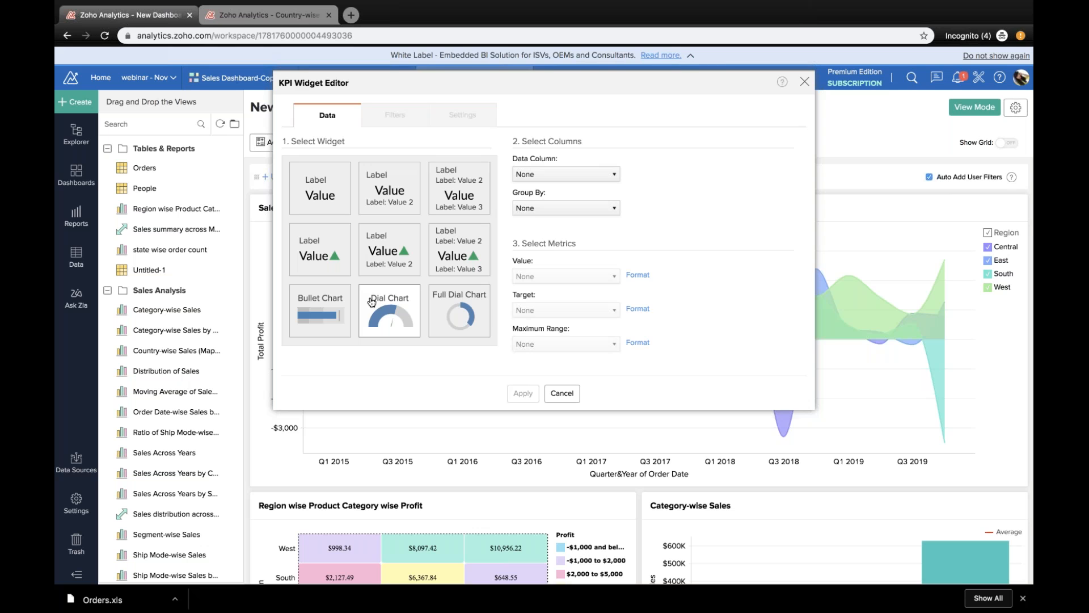
pyautogui.click(567, 174)
pyautogui.click(568, 174)
pyautogui.click(567, 177)
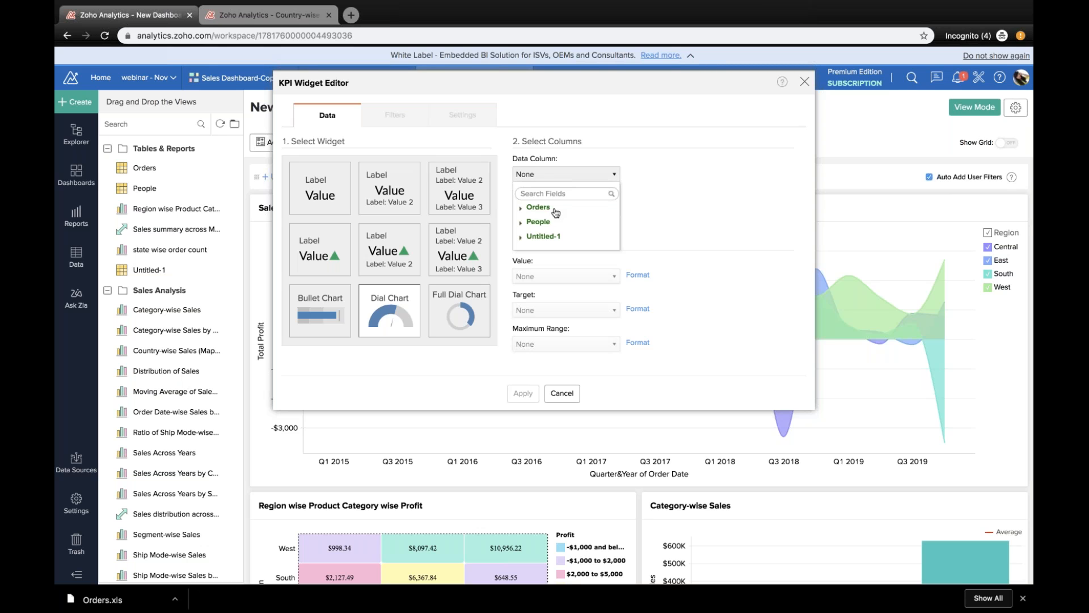
pyautogui.click(655, 197)
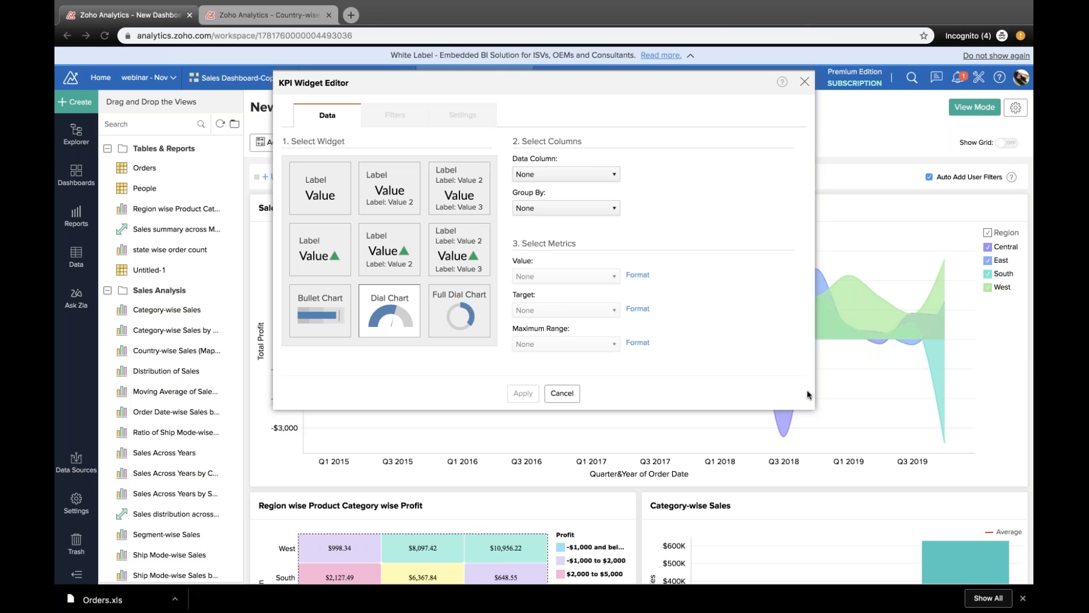
# Step: Set the dial chart's data column to Order ID (Count), grouped by Order Date as Month & Year
pyautogui.click(565, 174)
pyautogui.click(653, 240)
pyautogui.click(568, 207)
pyautogui.moveTo(576, 286)
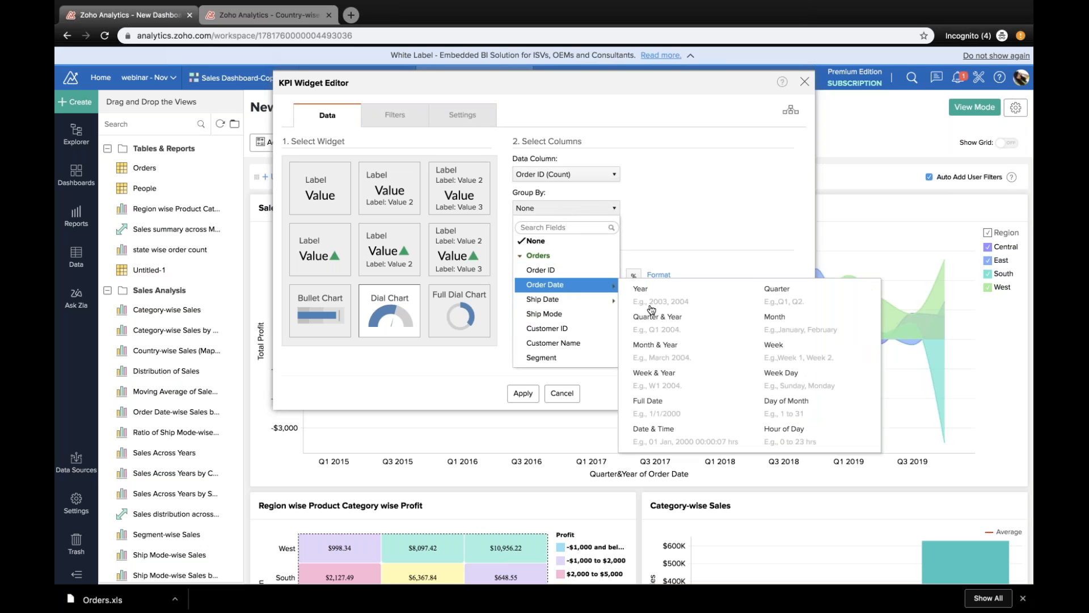
pyautogui.click(662, 357)
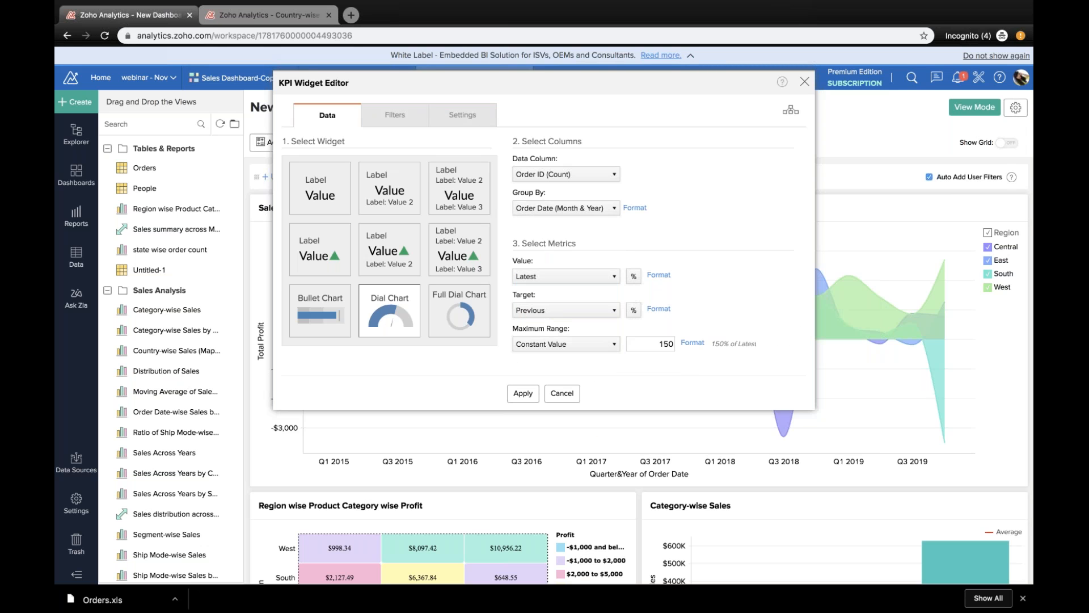
# Step: Set the dial chart's value to Max, its target to a constant 100 and its maximum range to a constant 400
pyautogui.click(606, 276)
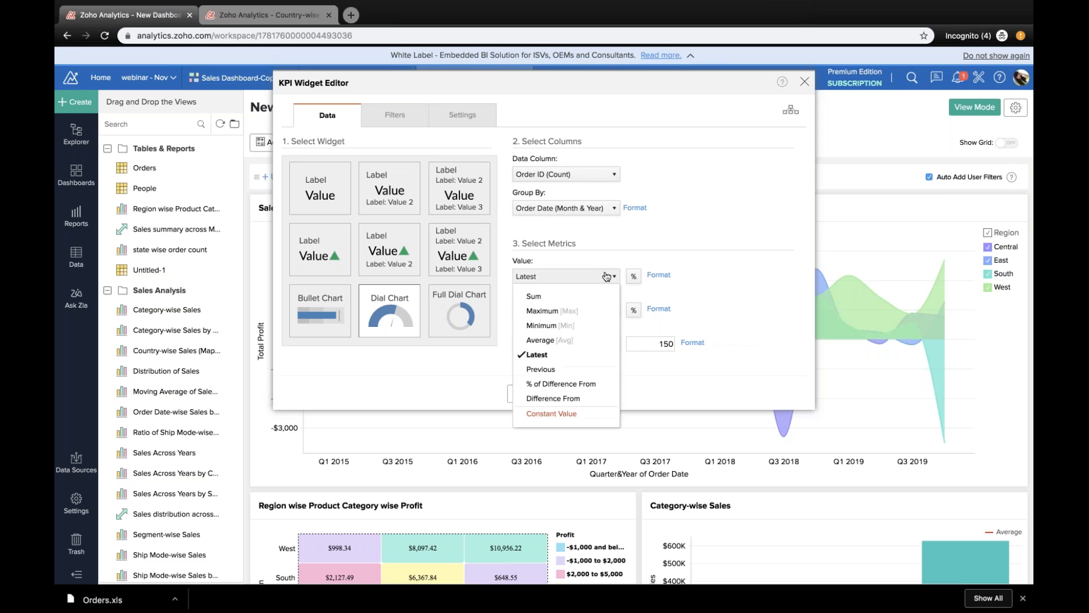
pyautogui.click(538, 312)
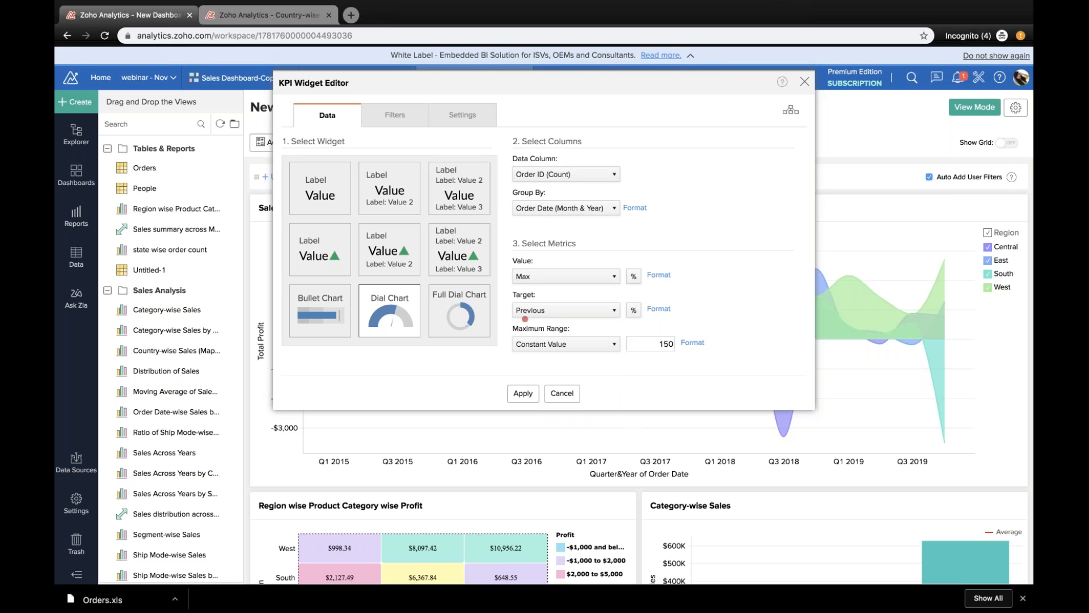
pyautogui.click(567, 309)
pyautogui.click(562, 459)
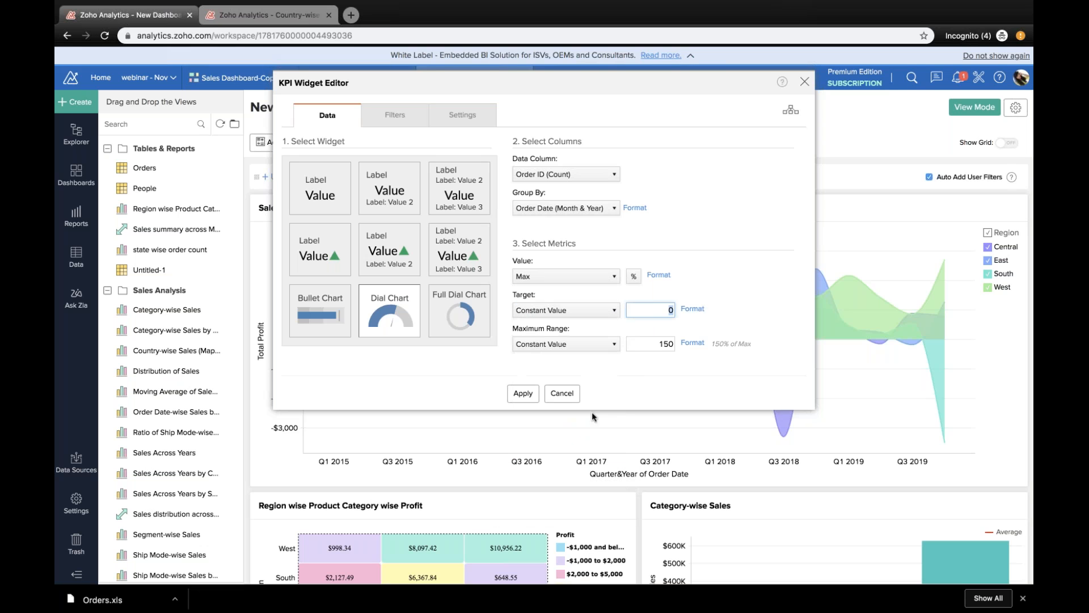
pyautogui.write('100')
pyautogui.click(567, 344)
pyautogui.click(563, 496)
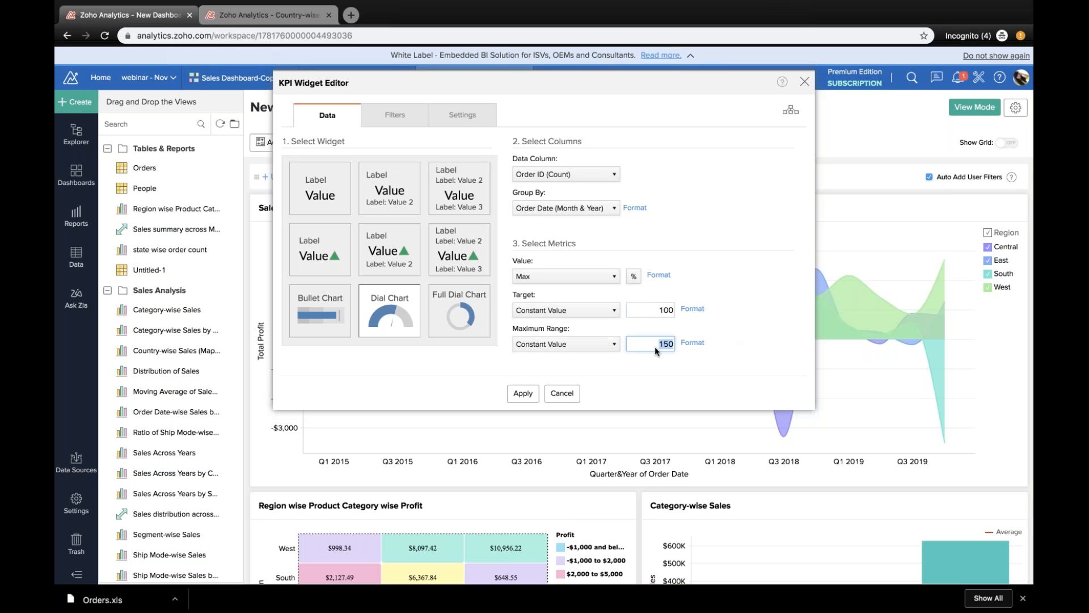
pyautogui.write('400')
# Step: Filter the widget by Order Date using the relative period This Month
pyautogui.click(404, 121)
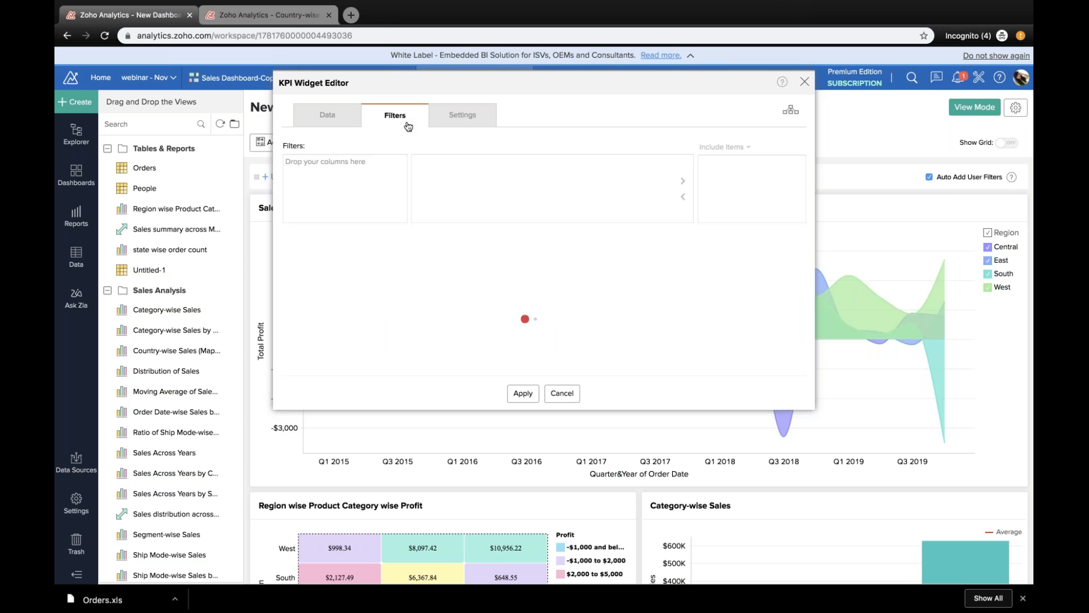
pyautogui.moveTo(217, 200); pyautogui.dragTo(317, 181)
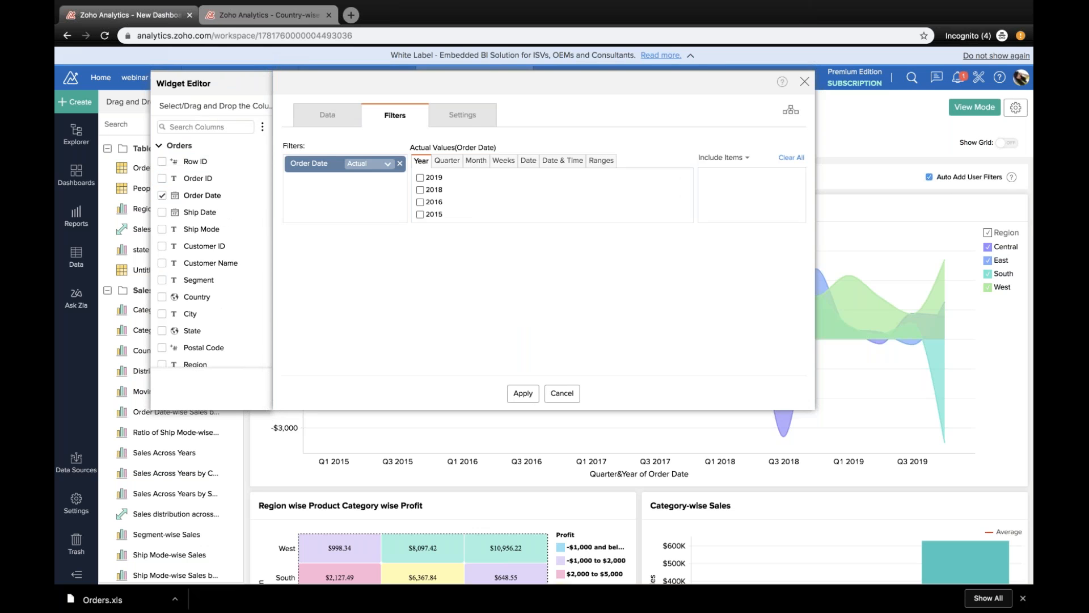
pyautogui.click(387, 164)
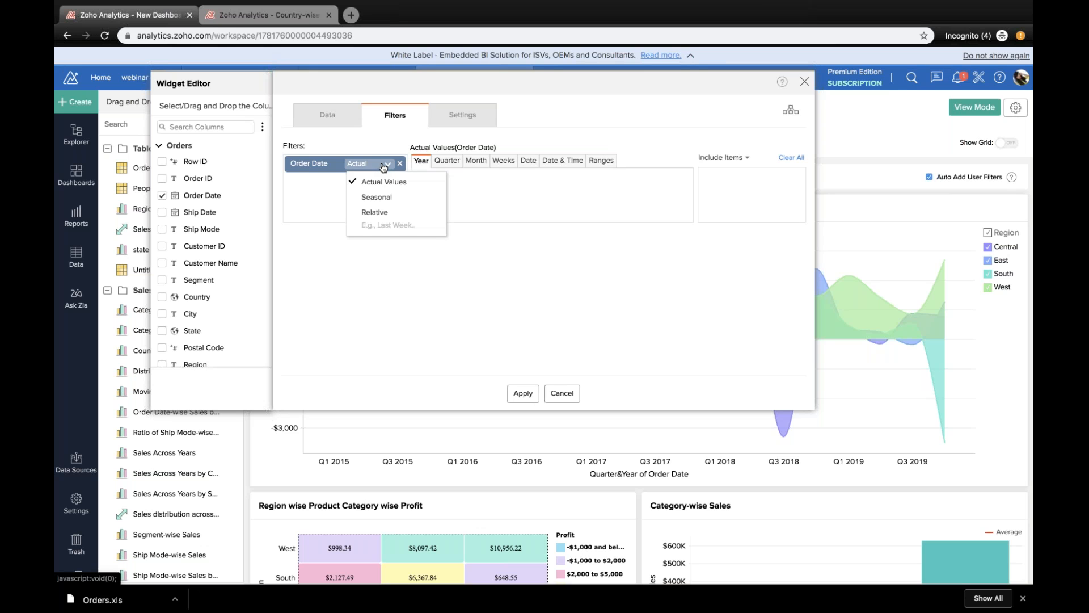
pyautogui.click(375, 212)
pyautogui.click(534, 178)
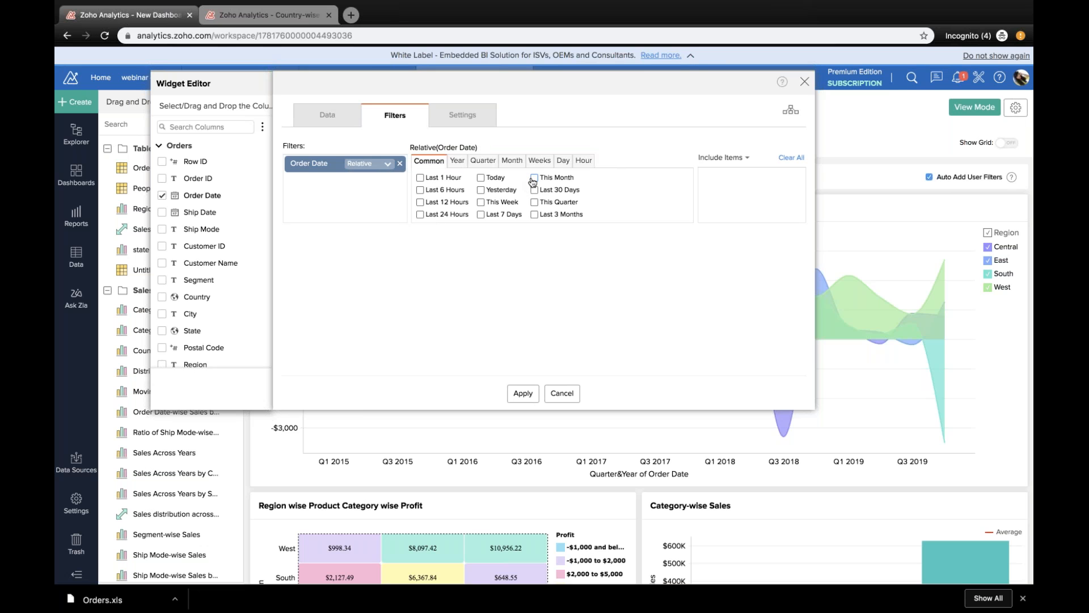
# Step: Turn on the target label and the min max label for the dial chart
pyautogui.click(483, 117)
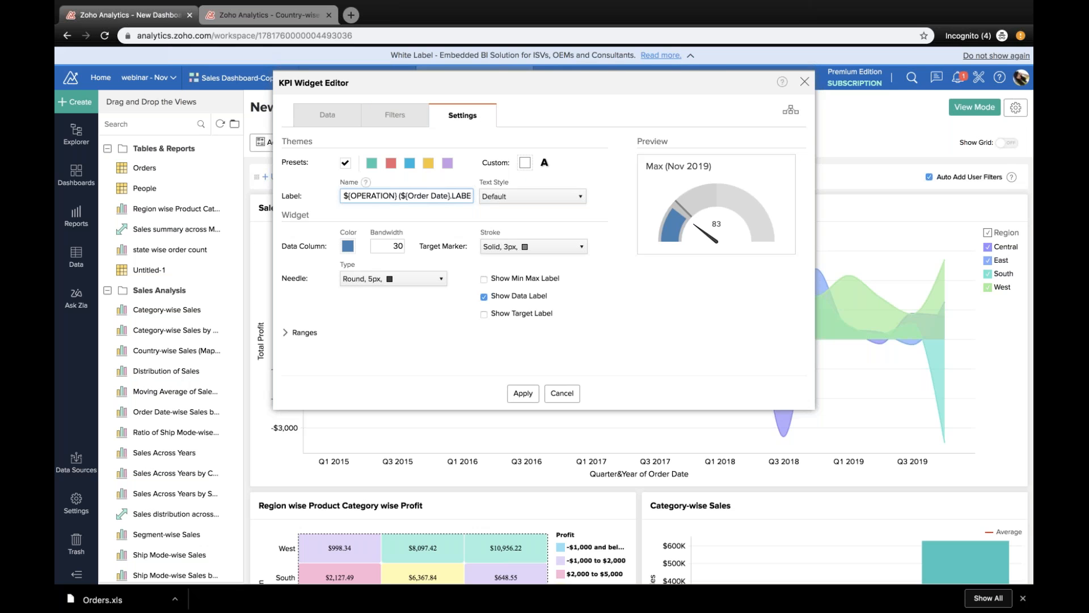
pyautogui.click(484, 314)
pyautogui.click(484, 279)
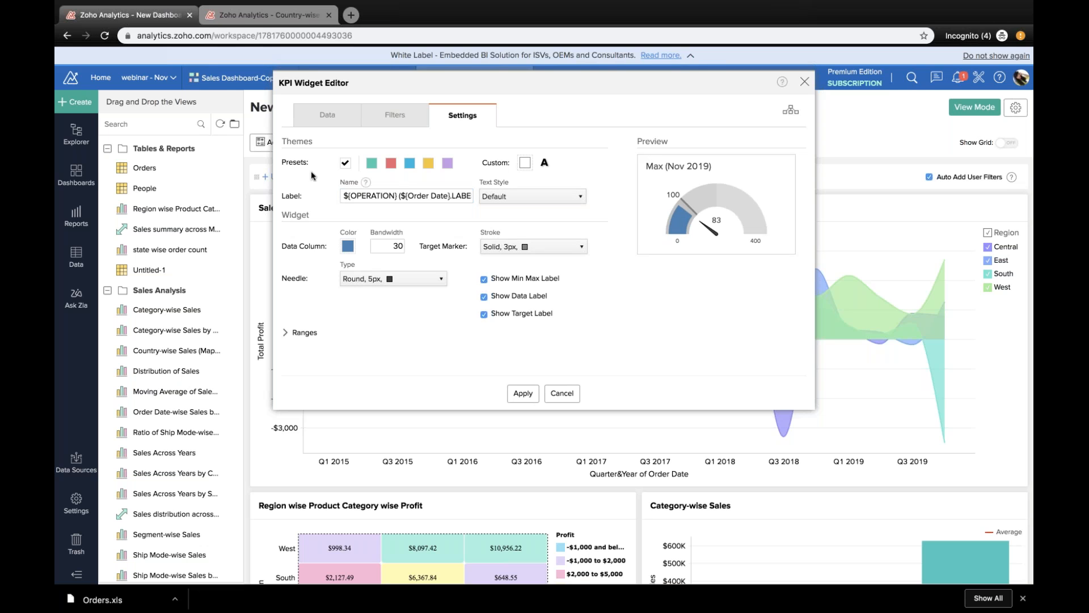
# Step: Replace the operation placeholder in the dial chart's label with "Total Number of Orders for the Current Month", keeping the Order Date placeholder
pyautogui.moveTo(397, 195); pyautogui.dragTo(344, 195)
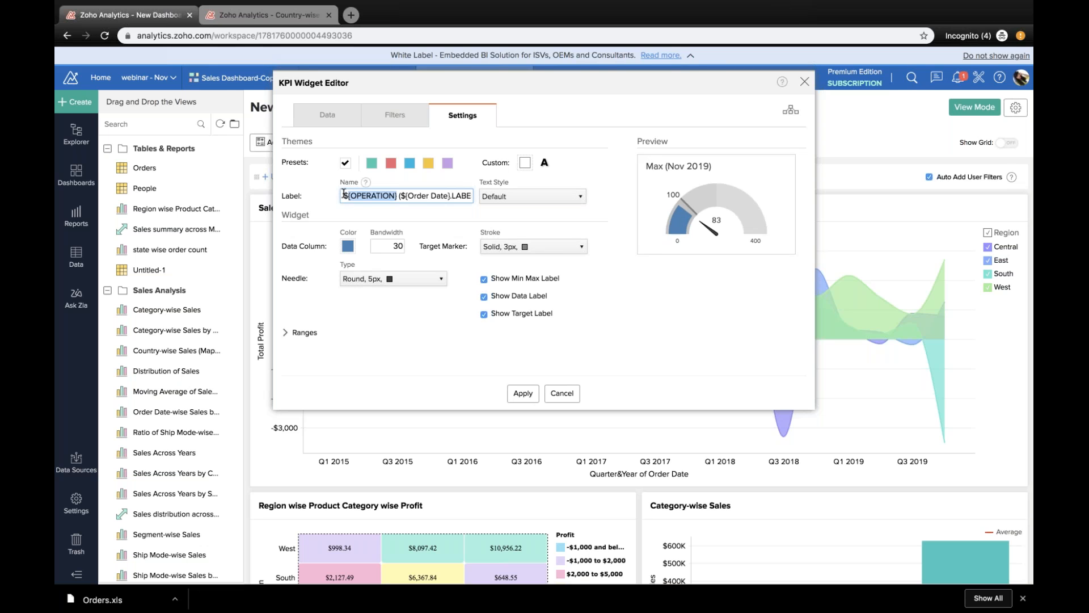
pyautogui.press('BackSpace')
pyautogui.write('Total Nm')
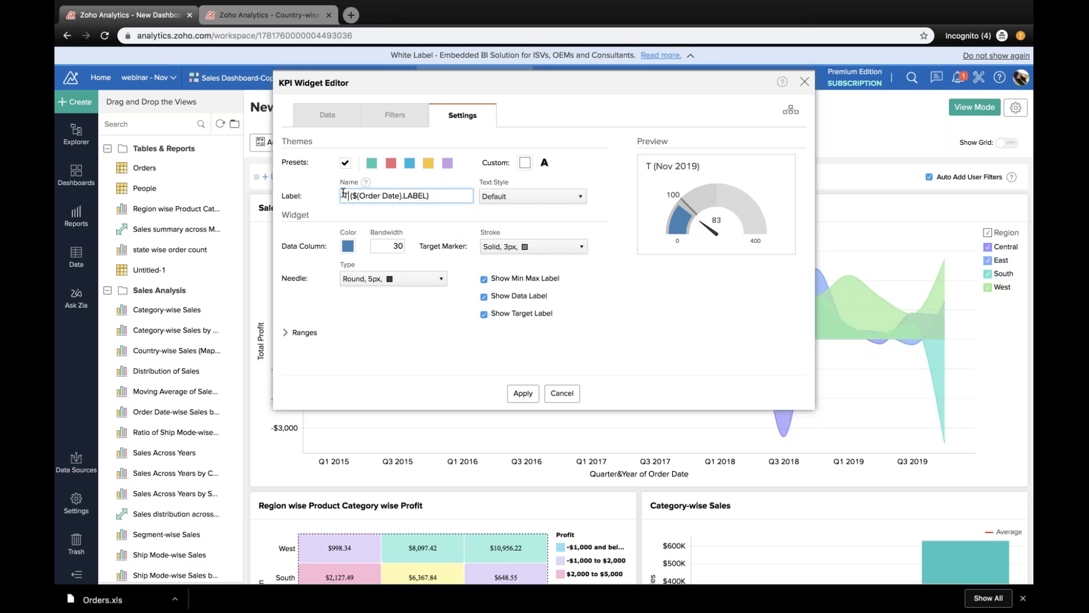
pyautogui.press('BackSpace')
pyautogui.write('umber of ')
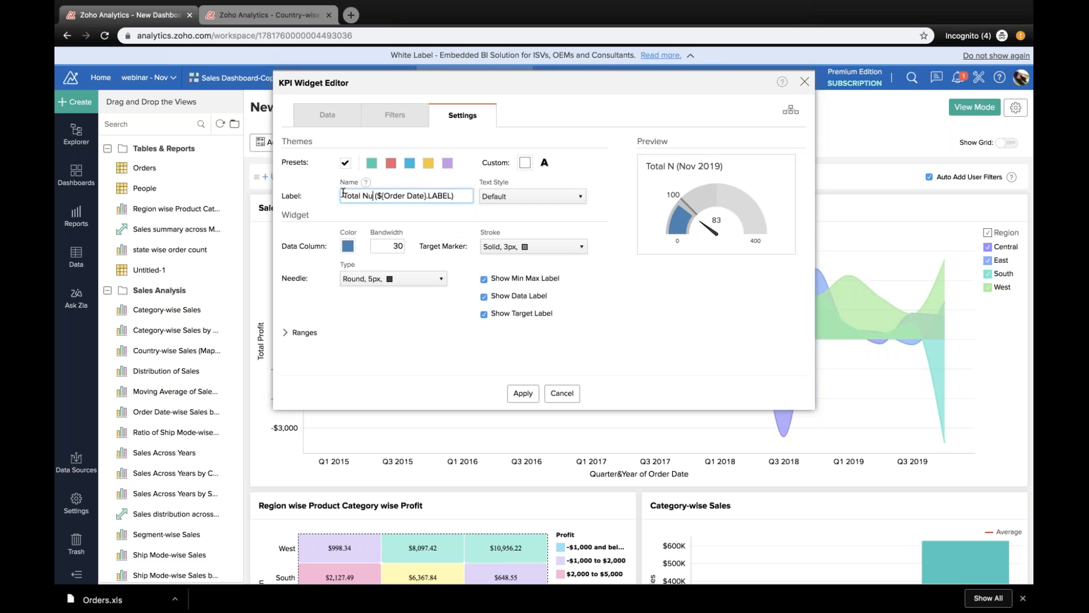
pyautogui.write('Orders')
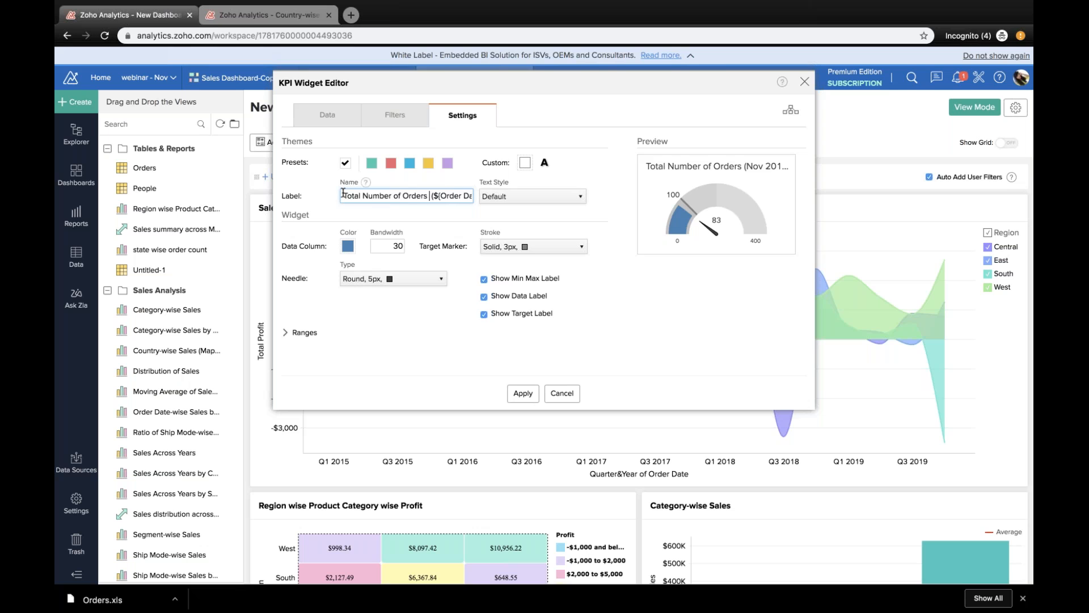
pyautogui.write(' For the Curre')
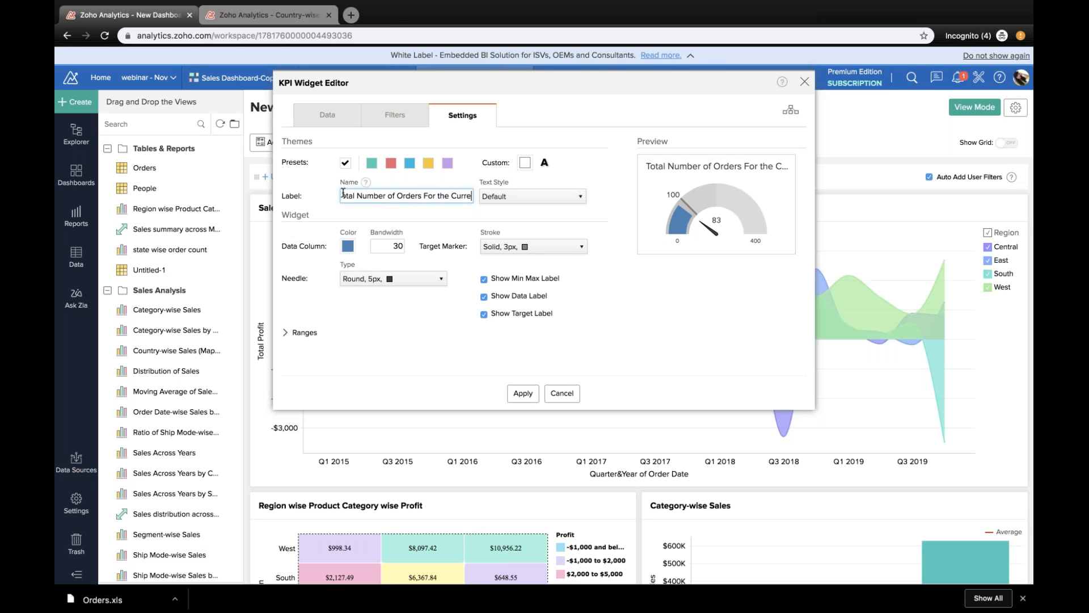
pyautogui.write('nt Month')
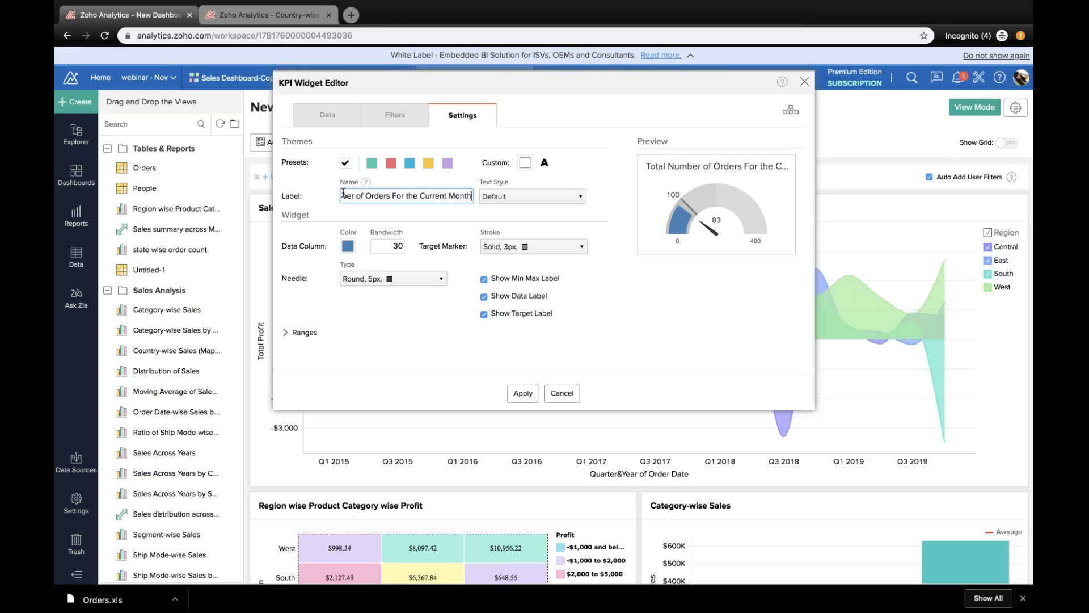
pyautogui.click(396, 196)
pyautogui.press('BackSpace')
pyautogui.write('f')
# Step: Colour the dial chart's 25 % range pale yellow from Palette_2
pyautogui.click(300, 332)
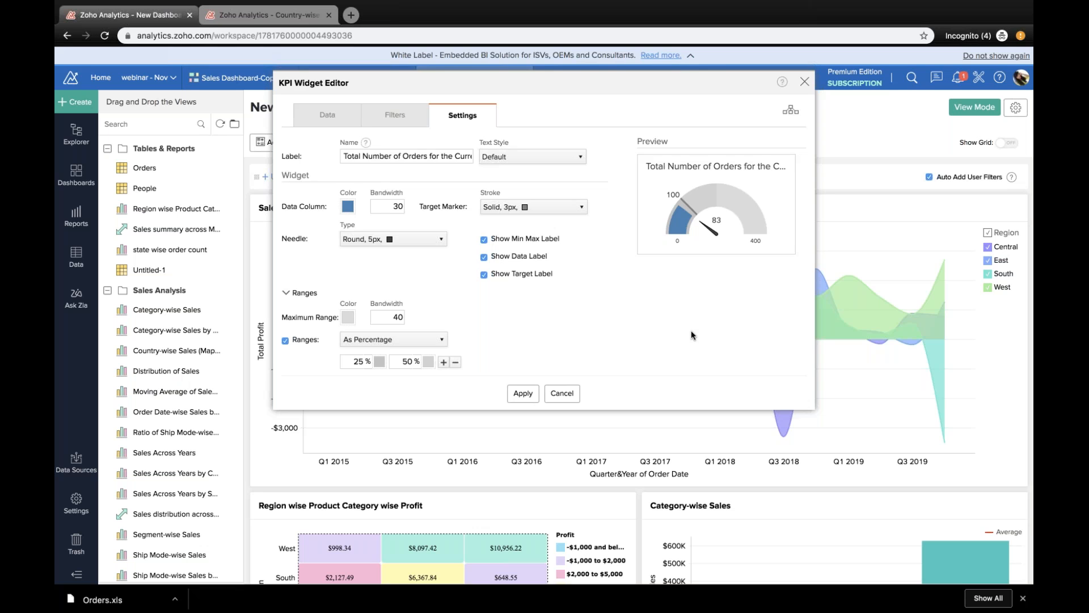
pyautogui.click(379, 363)
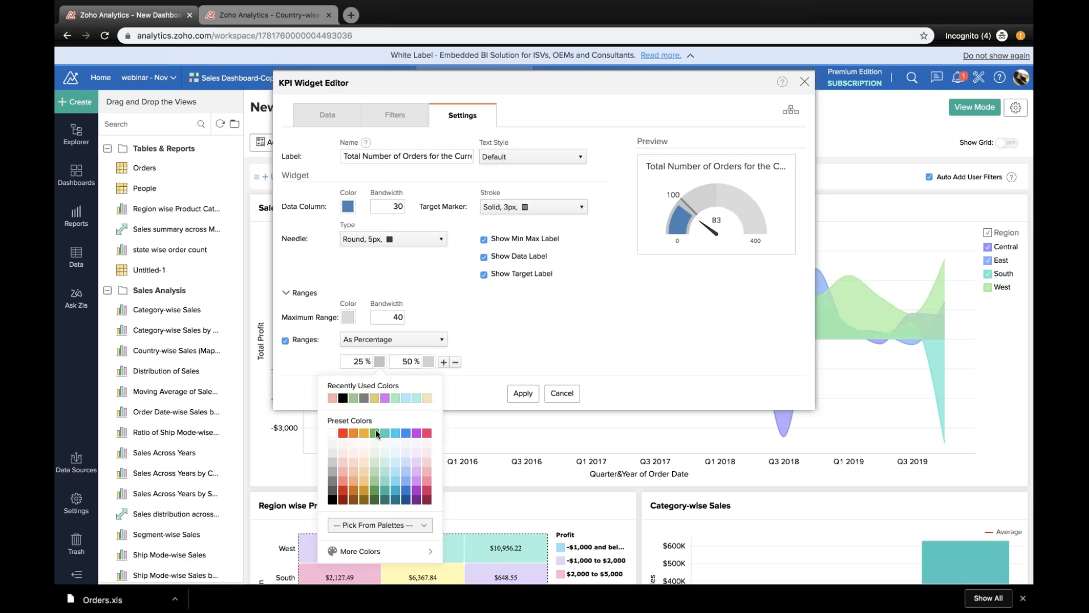
pyautogui.click(369, 526)
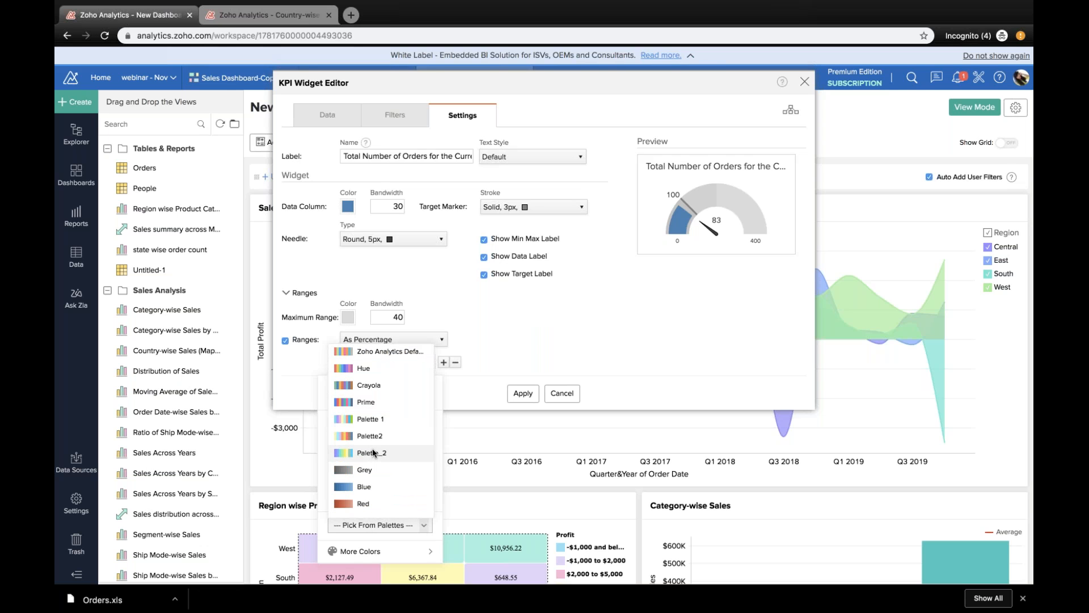
pyautogui.click(372, 452)
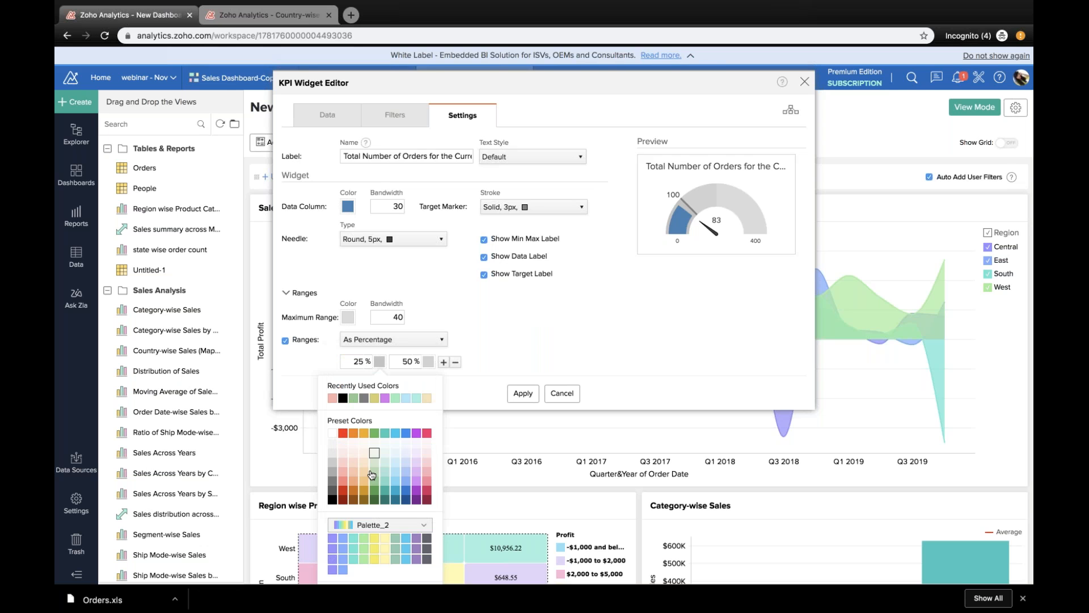
pyautogui.click(371, 527)
pyautogui.scroll(-4, 370, 468)
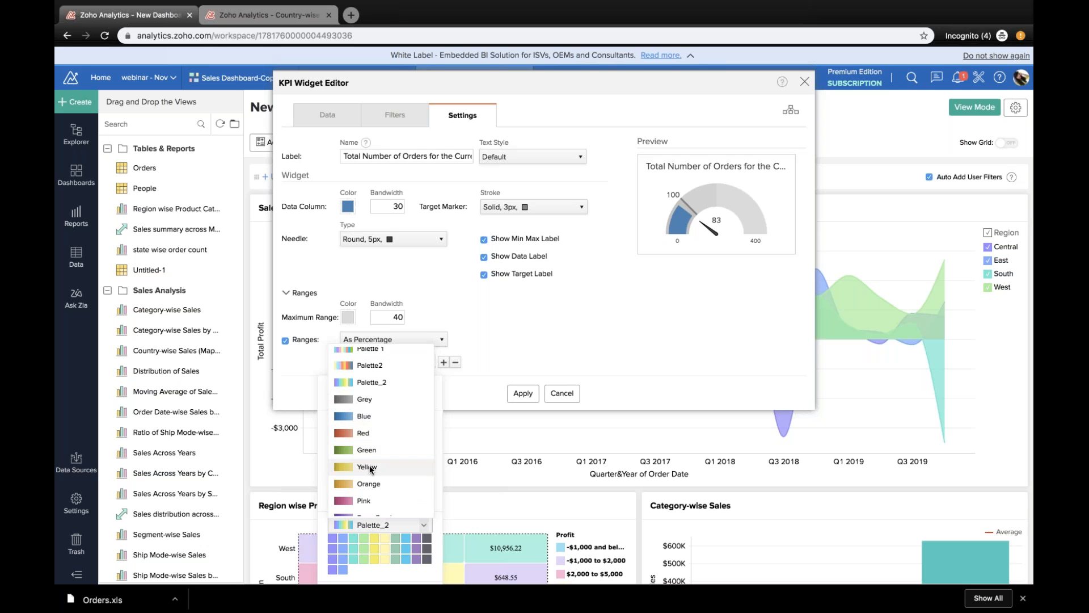
pyautogui.click(384, 538)
pyautogui.click(384, 538)
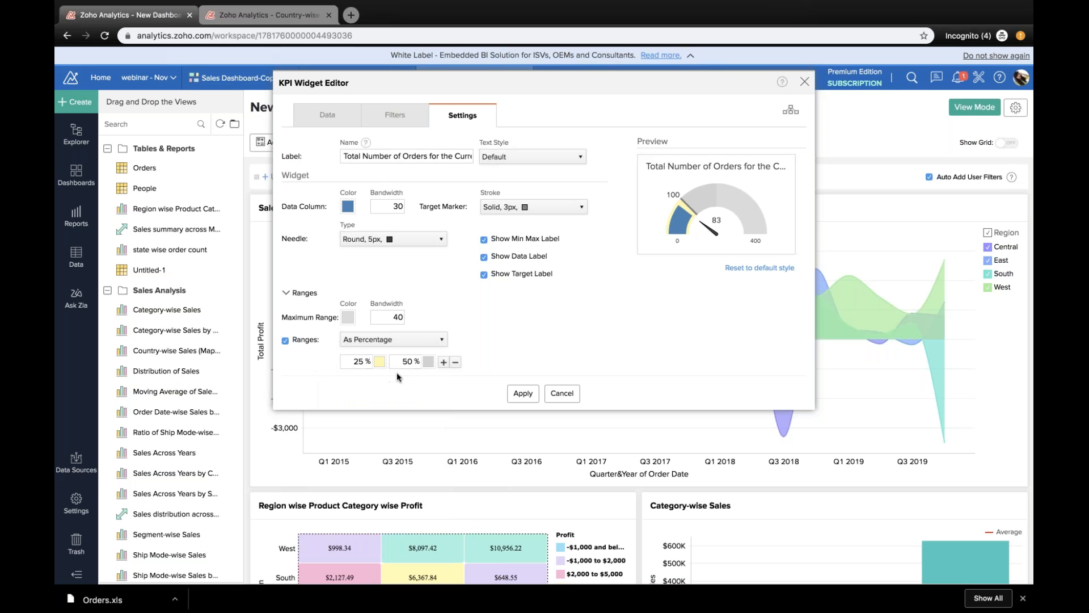
# Step: Colour the dial chart's 50 % range light blue from Palette2
pyautogui.click(409, 362)
pyautogui.doubleClick(409, 362)
pyautogui.click(429, 363)
pyautogui.click(429, 363)
pyautogui.click(429, 361)
pyautogui.click(435, 527)
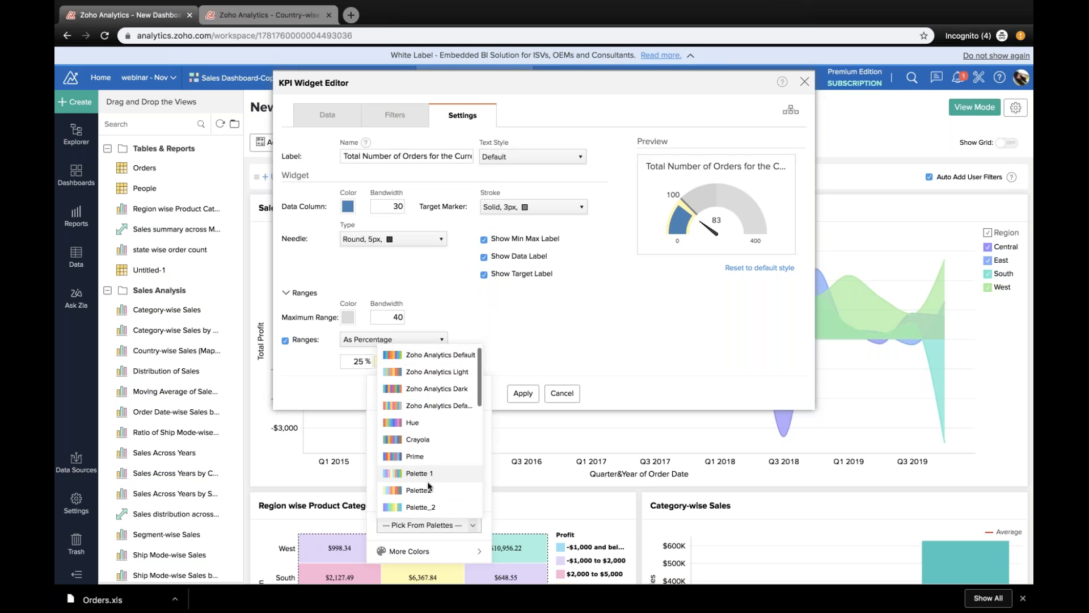
pyautogui.click(430, 488)
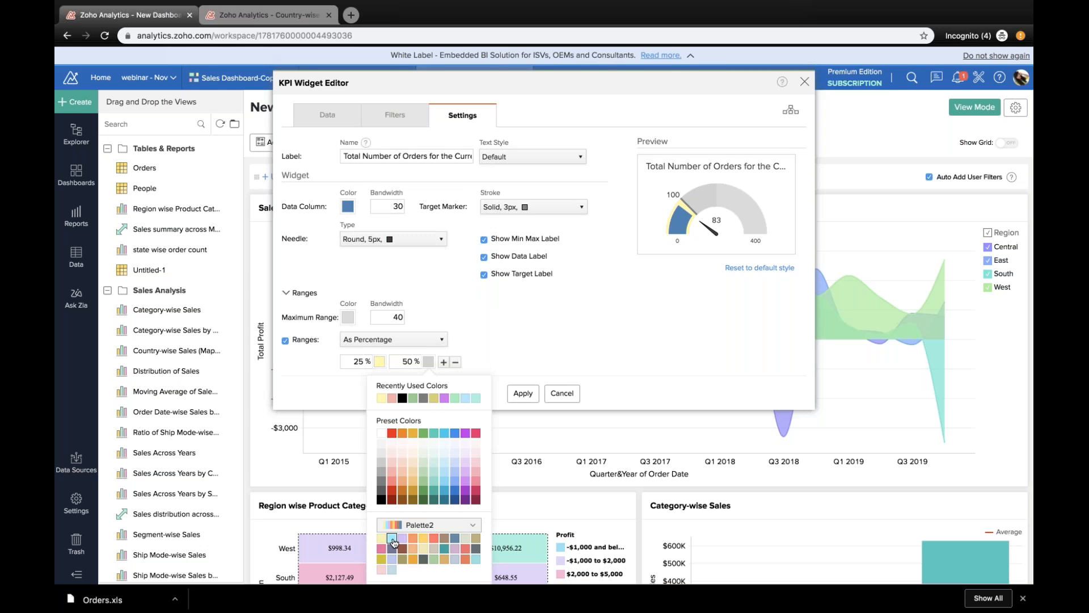
pyautogui.click(392, 538)
# Step: Add a 75 % range to the dial chart and colour it light green from Palette_2
pyautogui.click(443, 362)
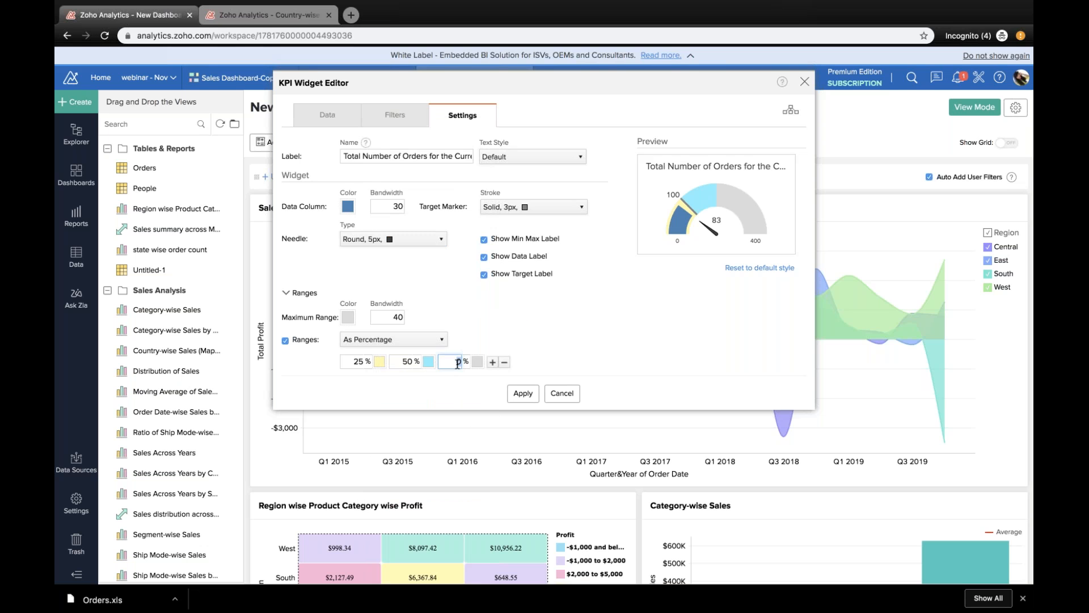
pyautogui.write('75')
pyautogui.click(477, 361)
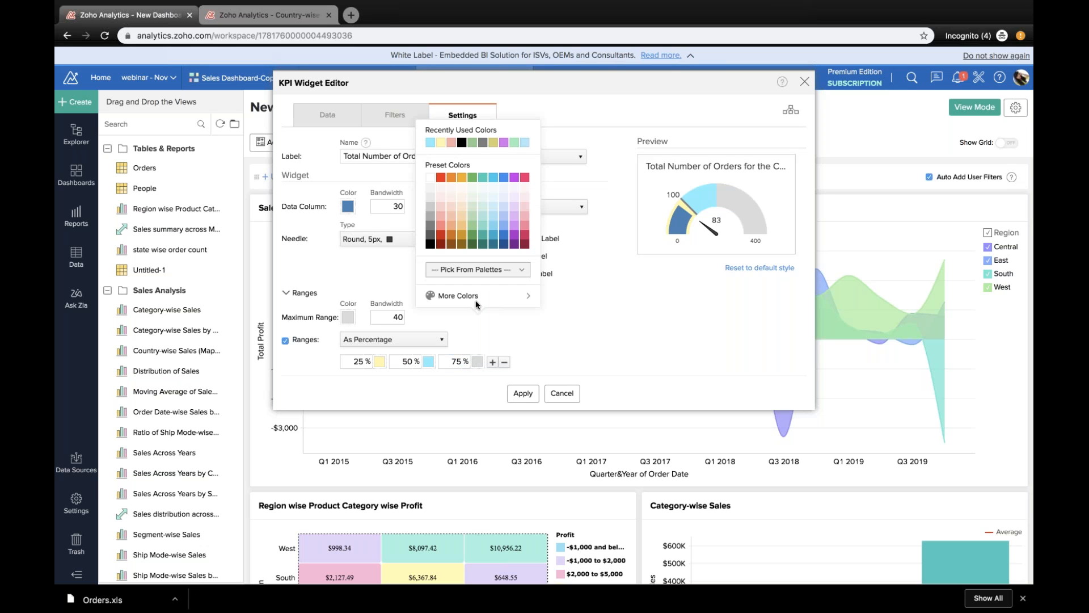
pyautogui.click(458, 295)
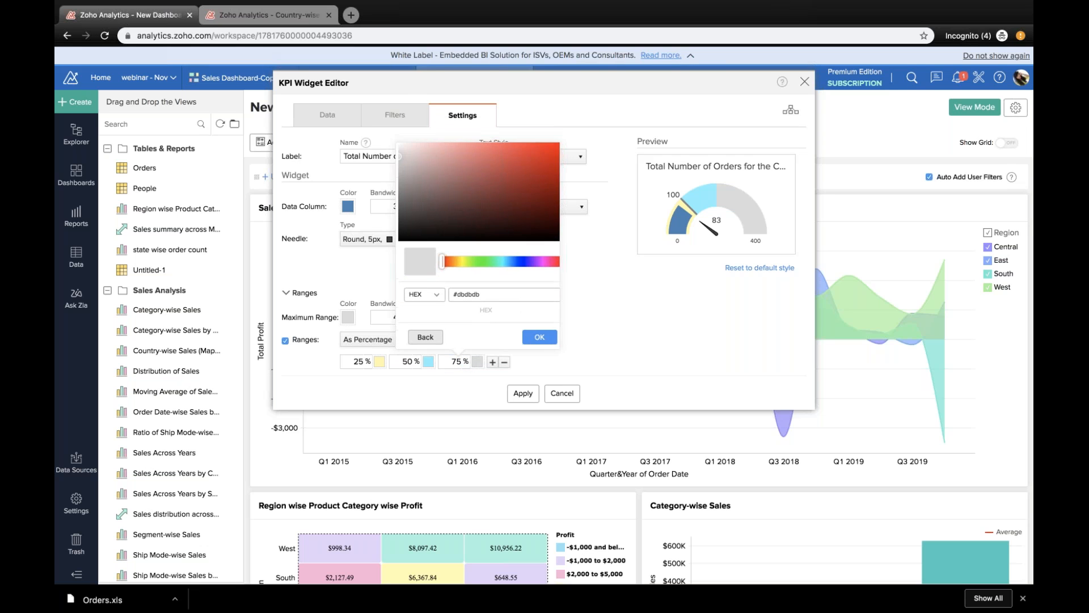
pyautogui.click(426, 334)
pyautogui.click(469, 313)
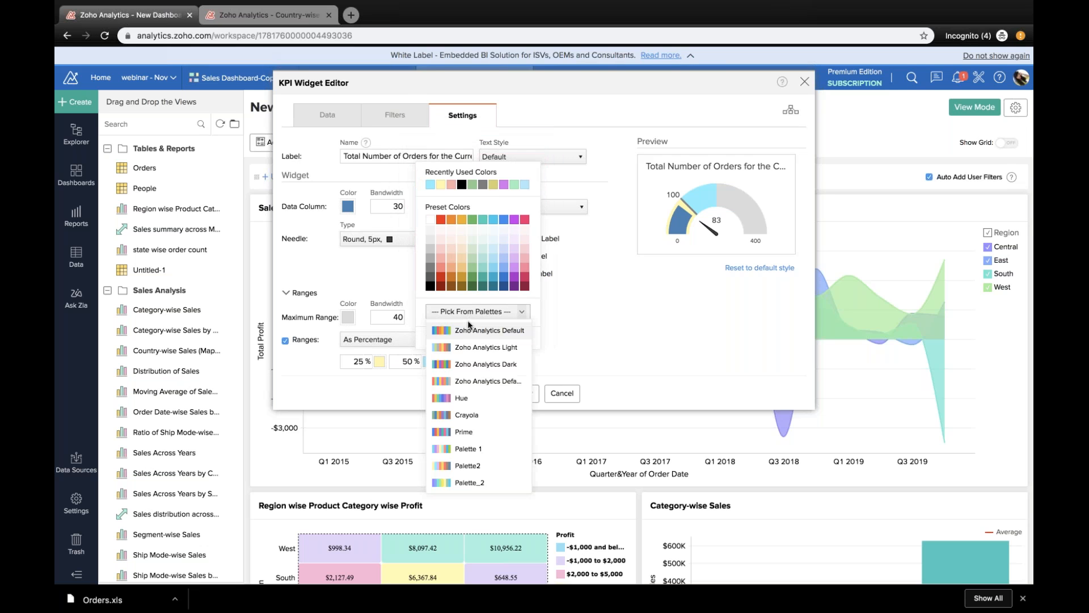
pyautogui.click(462, 476)
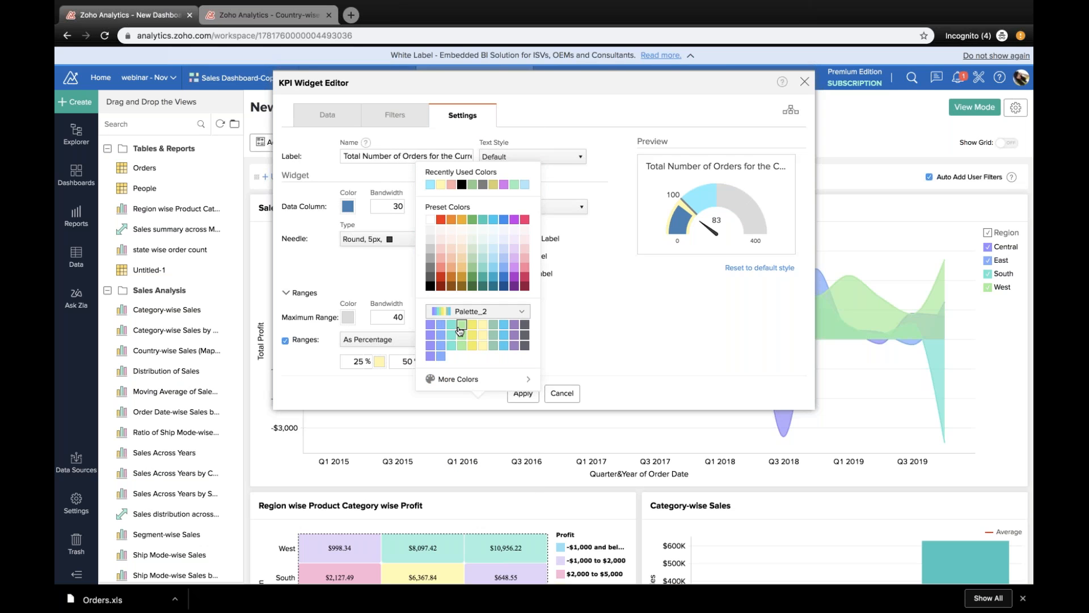
pyautogui.click(460, 330)
# Step: Add a 100 % range to the dial chart and colour it purple from Palette_2
pyautogui.click(499, 362)
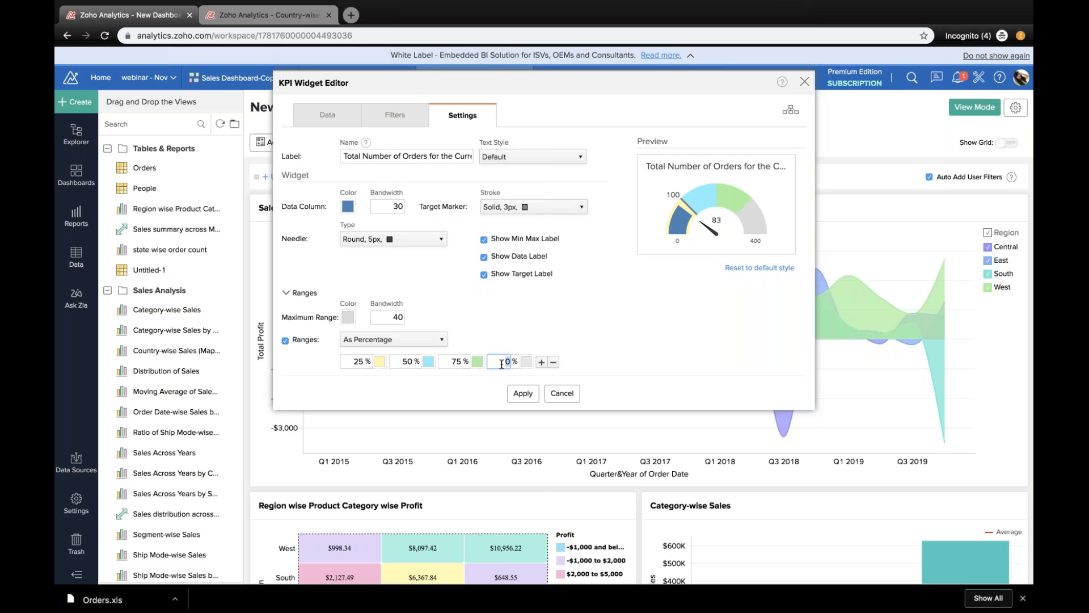
pyautogui.click(525, 362)
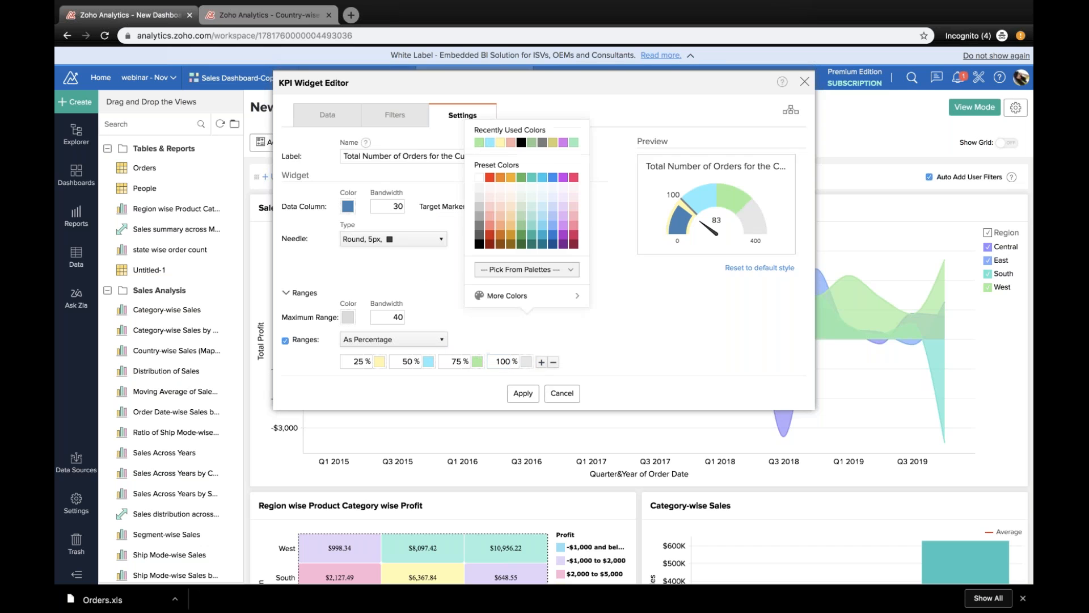
pyautogui.click(523, 270)
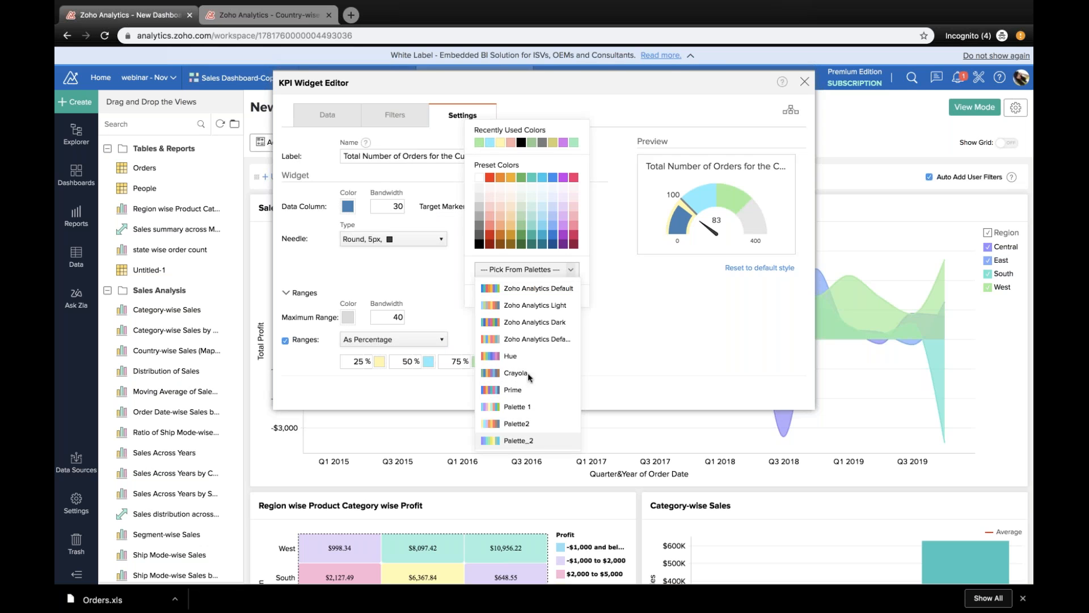
pyautogui.click(527, 441)
pyautogui.click(487, 283)
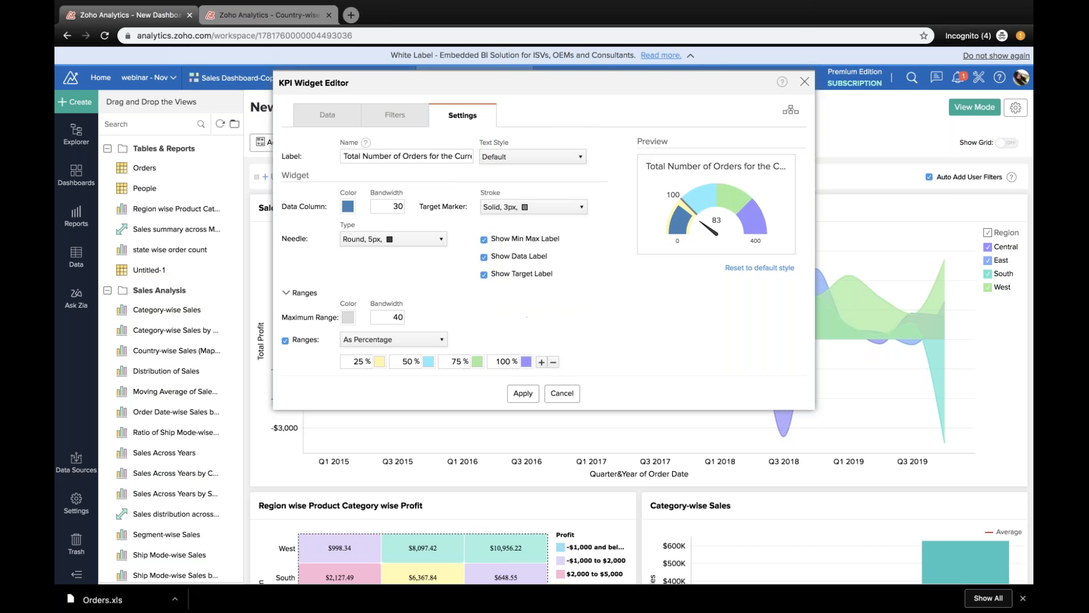
# Step: Colour the dial chart's data column black and set its bandwidth to 30 after trying 40 and 20
pyautogui.click(347, 206)
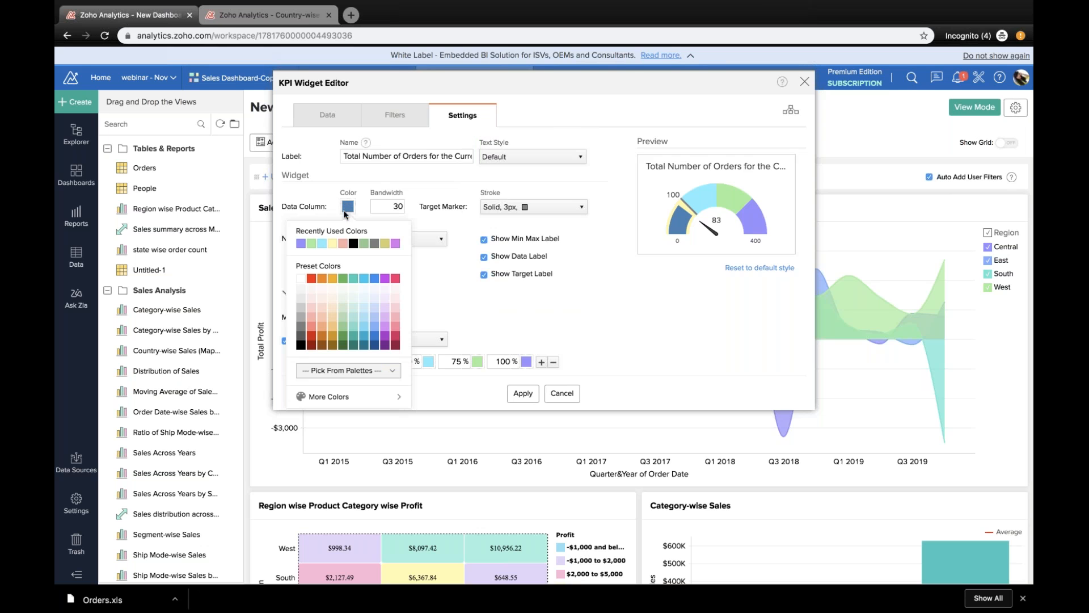
pyautogui.click(353, 244)
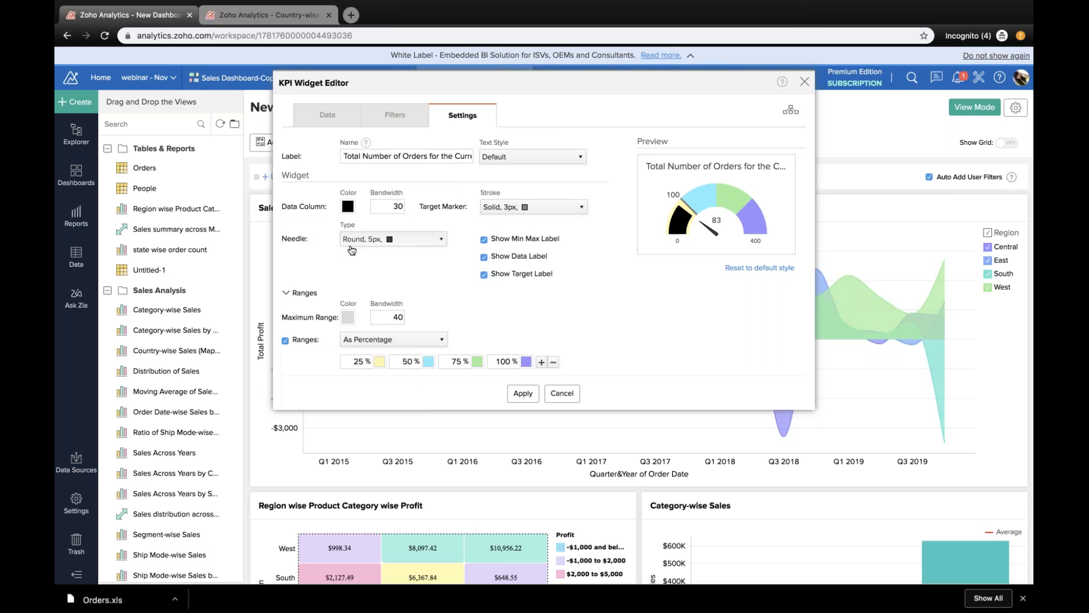
pyautogui.doubleClick(393, 208)
pyautogui.write('40')
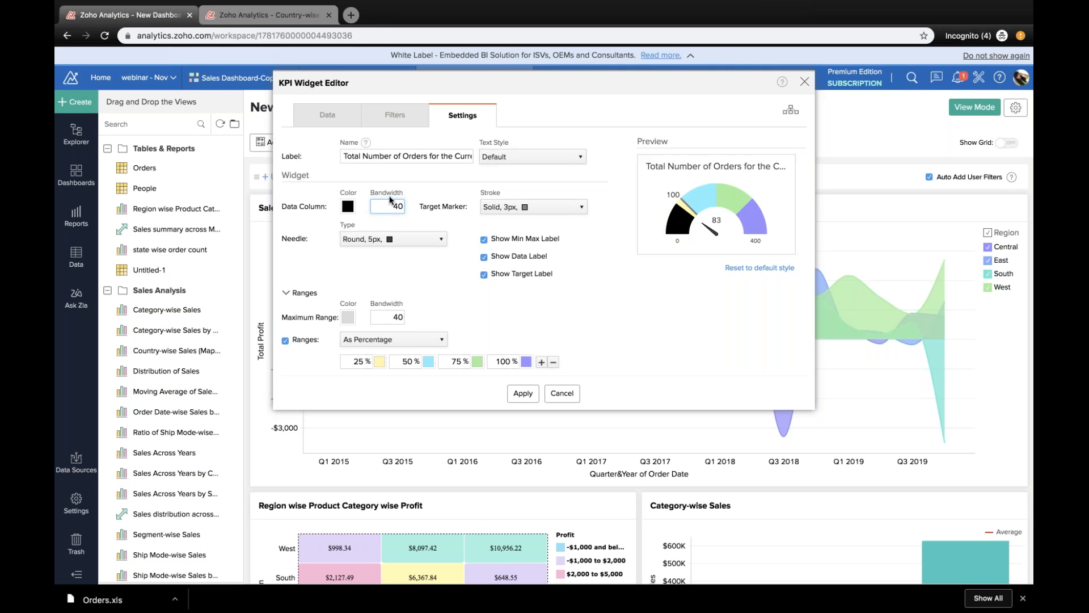
pyautogui.write('20')
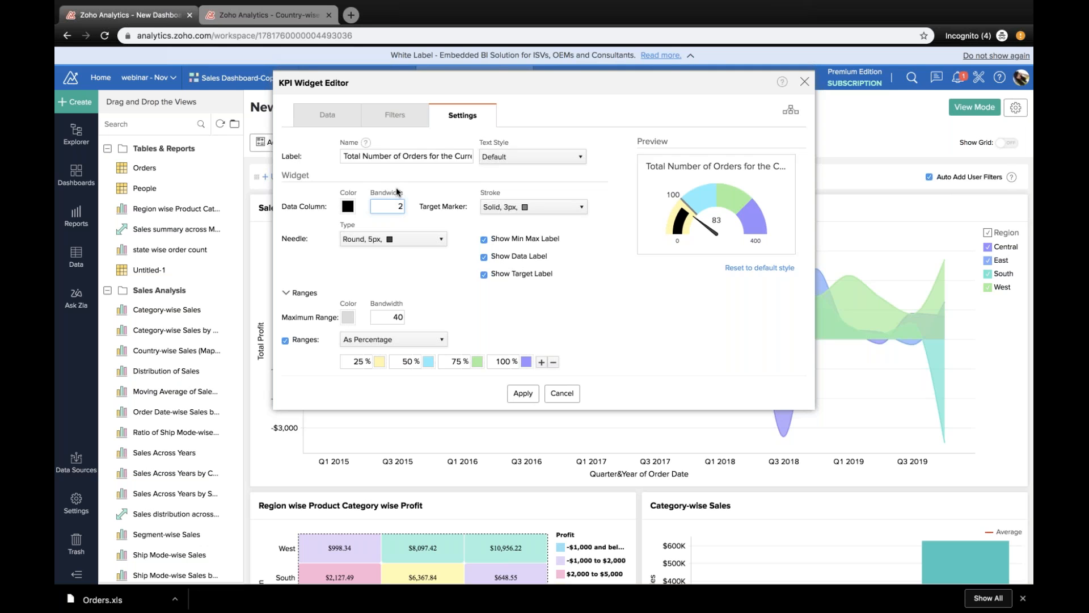
pyautogui.press('BackSpace')
pyautogui.press('BackSpace')
pyautogui.write('30')
# Step: Apply the dial chart with a maximum range bandwidth of 50 and widen the widget on the dashboard until its full title fits
pyautogui.doubleClick(395, 317)
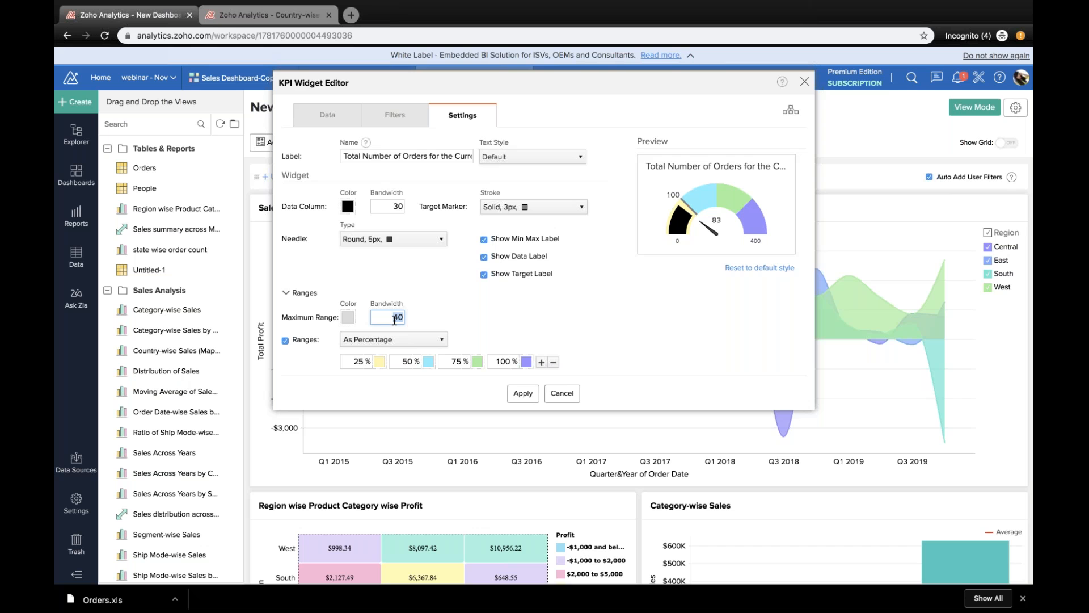
pyautogui.write('50')
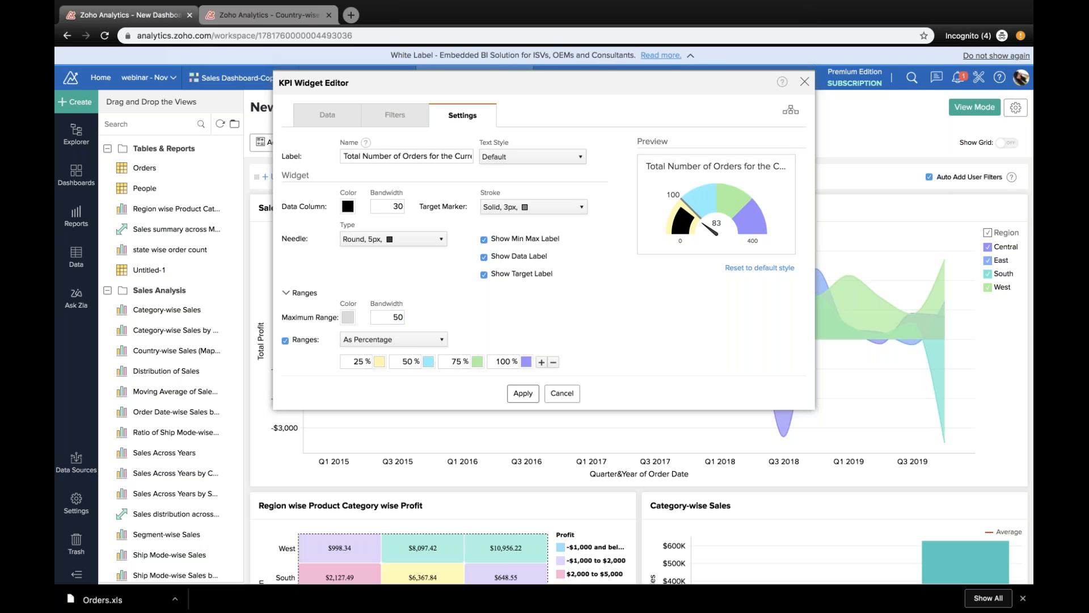
pyautogui.click(524, 393)
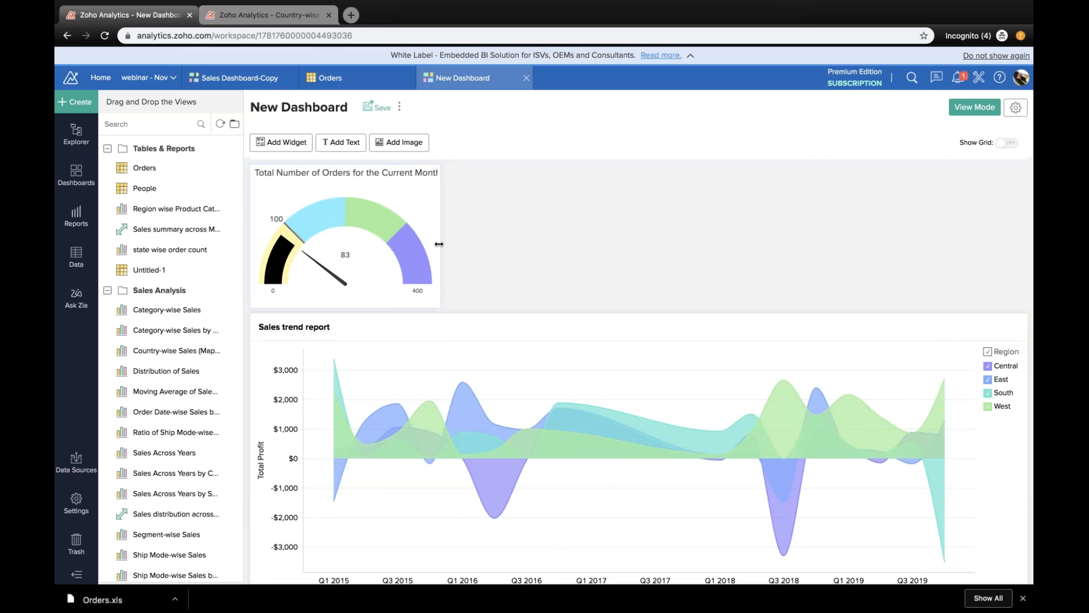
pyautogui.moveTo(436, 243); pyautogui.dragTo(508, 242)
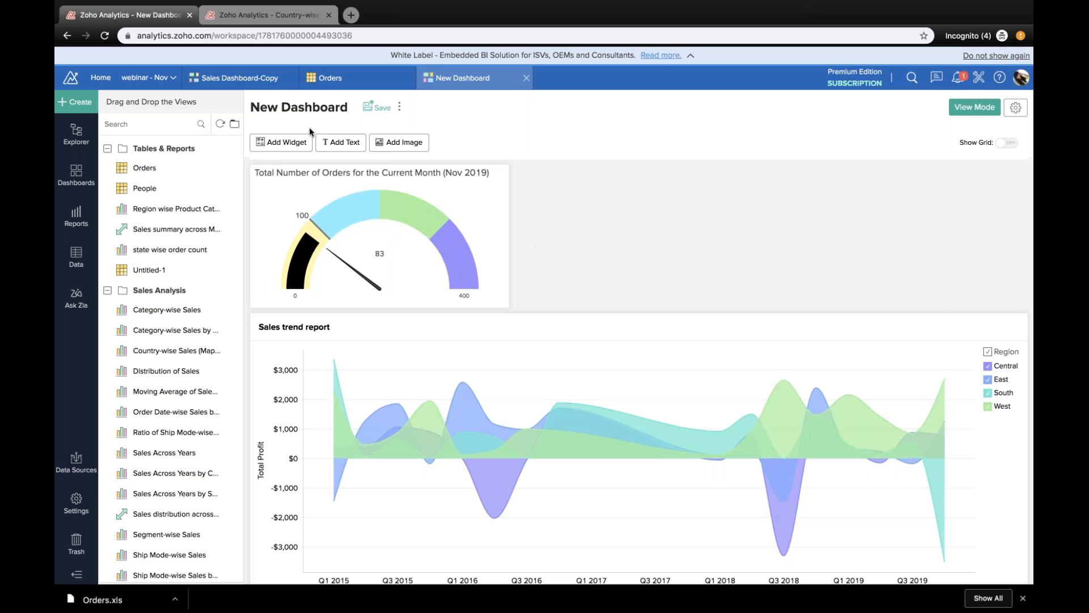
# Step: Add a KPI widget with a comparison indicator and one secondary value, showing Sales (Sum) grouped by Order Date (Month & Year)
pyautogui.click(301, 149)
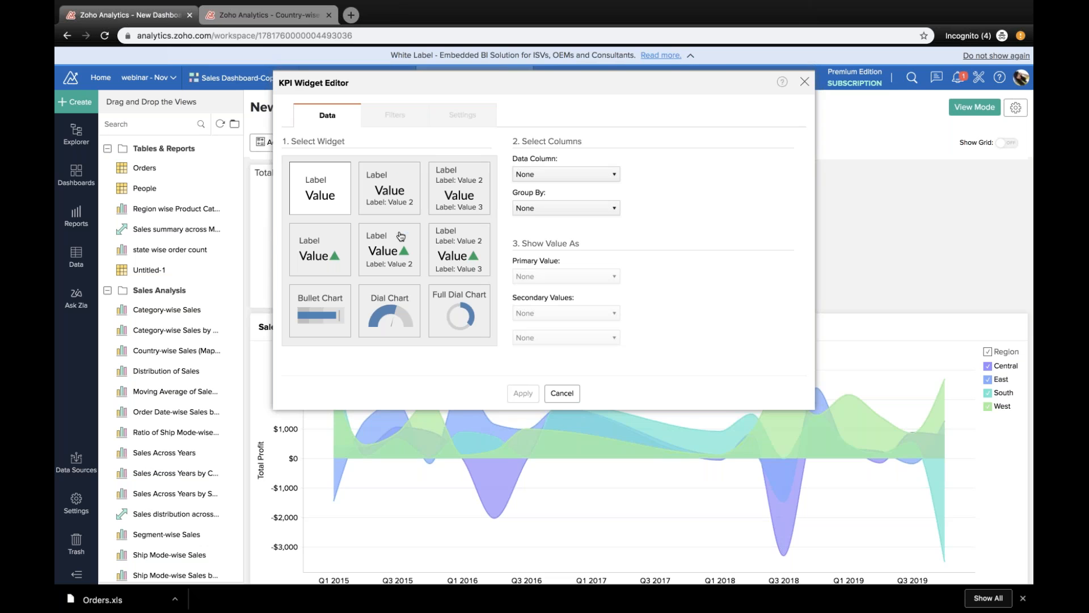
pyautogui.click(400, 235)
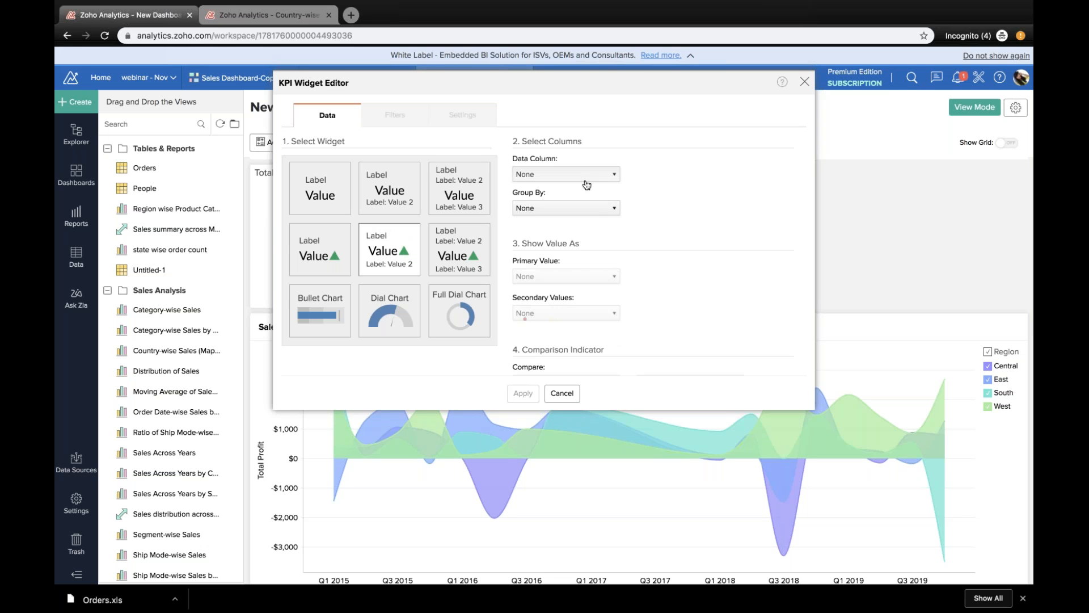
pyautogui.click(586, 181)
pyautogui.click(537, 212)
pyautogui.moveTo(566, 274)
pyautogui.scroll(-3, 567, 274)
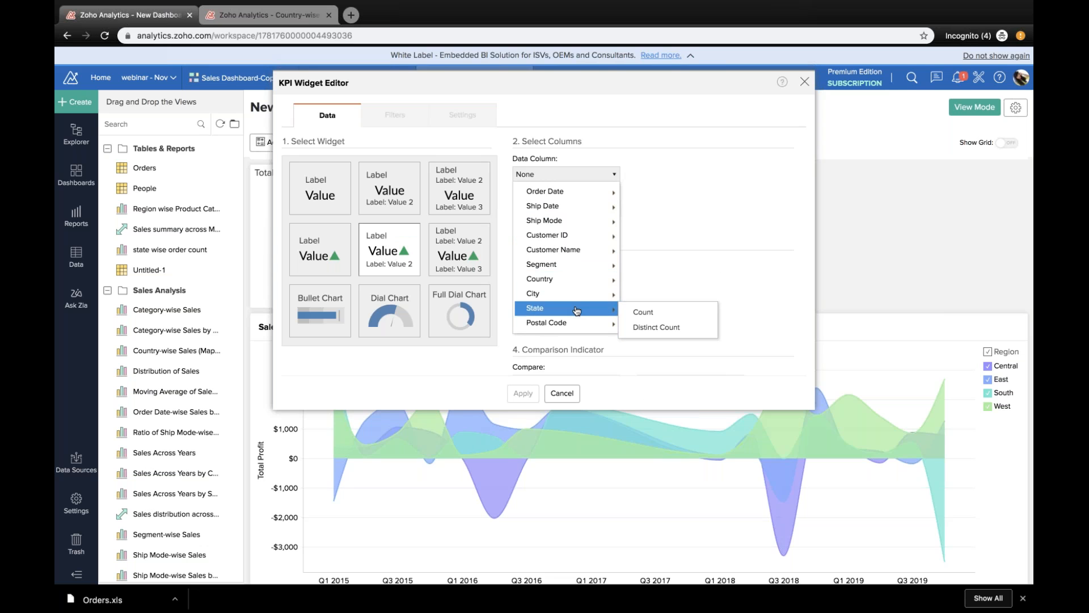
pyautogui.scroll(-5, 577, 310)
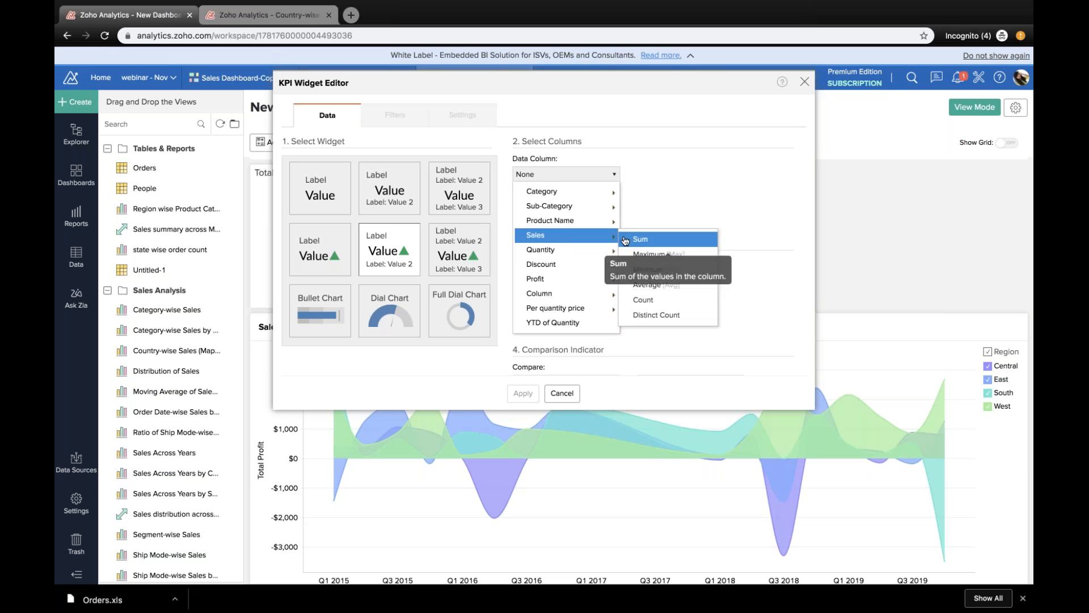
pyautogui.click(624, 240)
pyautogui.click(594, 210)
pyautogui.moveTo(594, 258)
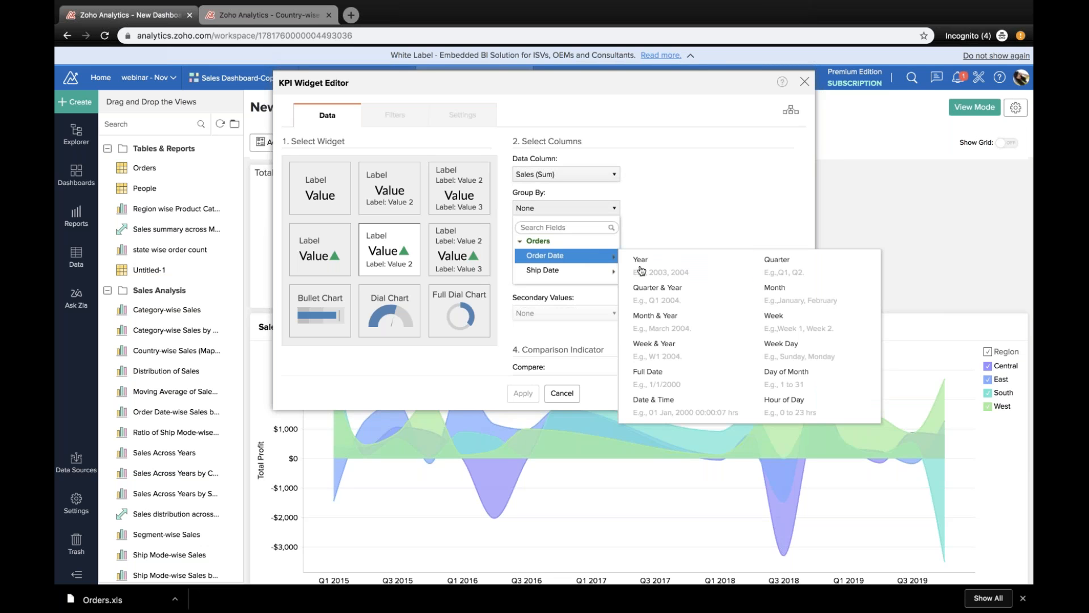
pyautogui.click(654, 318)
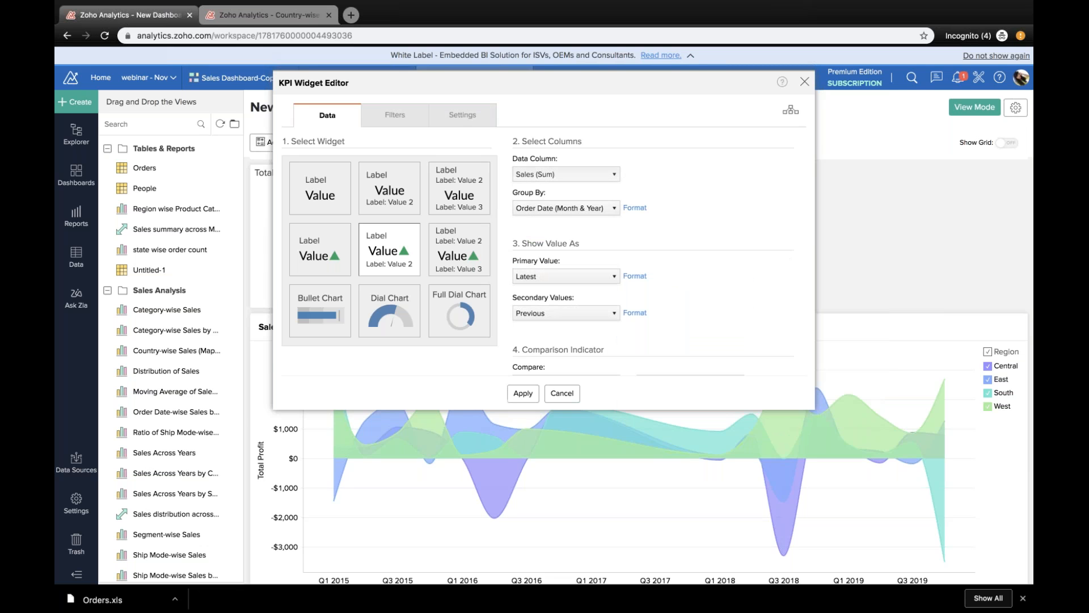
# Step: Filter the KPI widget by relative Order Date to the current and previous months
pyautogui.click(420, 109)
pyautogui.moveTo(199, 195); pyautogui.dragTo(362, 195)
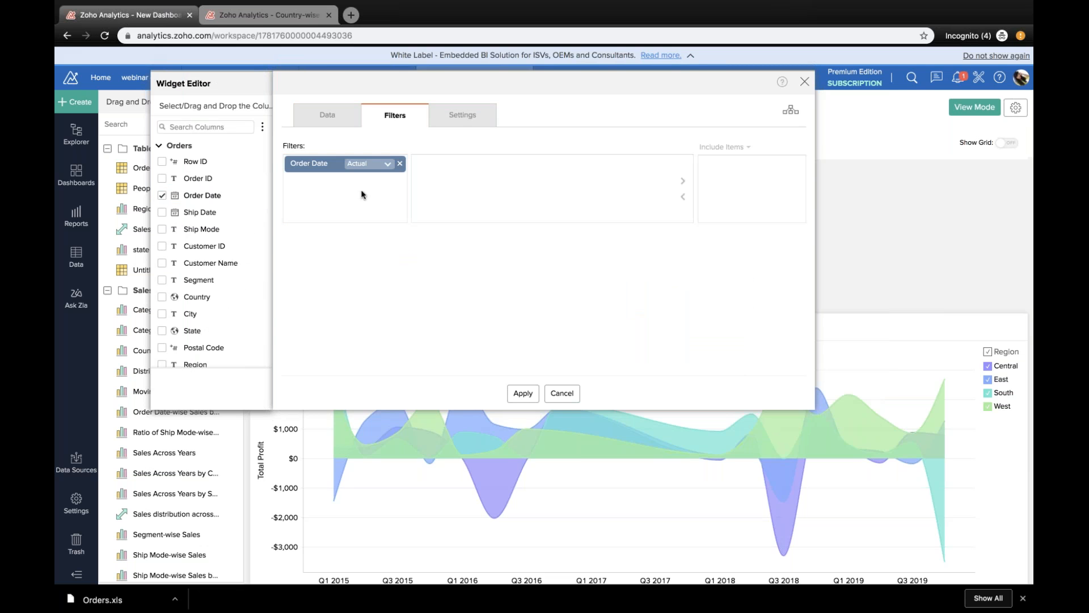
pyautogui.click(363, 164)
pyautogui.click(363, 191)
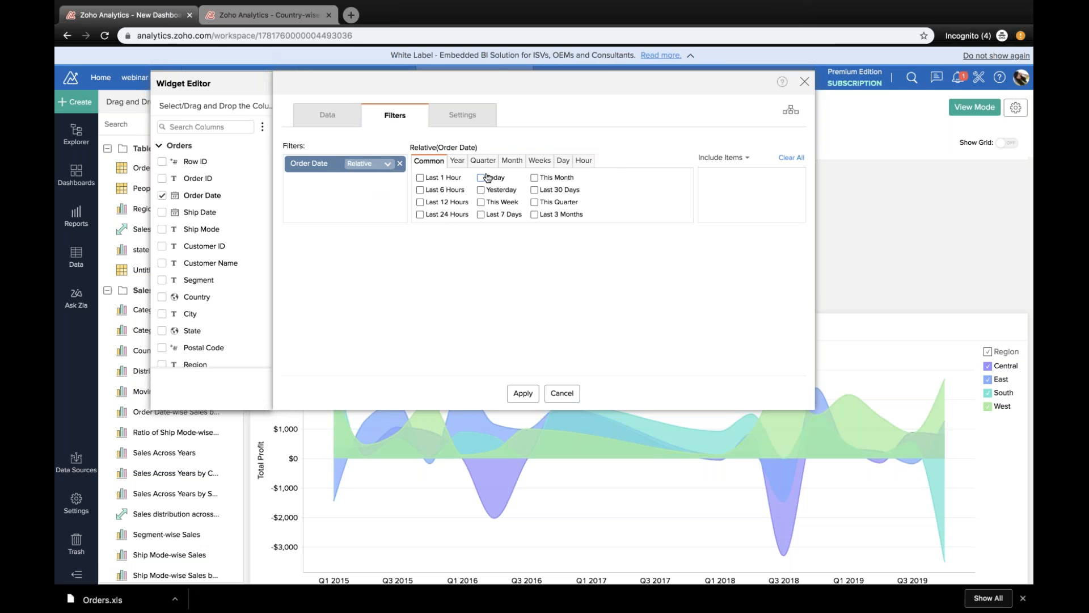
pyautogui.click(512, 161)
pyautogui.click(444, 178)
pyautogui.click(449, 190)
# Step: Prefix the primary value label with "Total Sales in", give the widget a custom mustard-yellow background and apply it
pyautogui.click(463, 122)
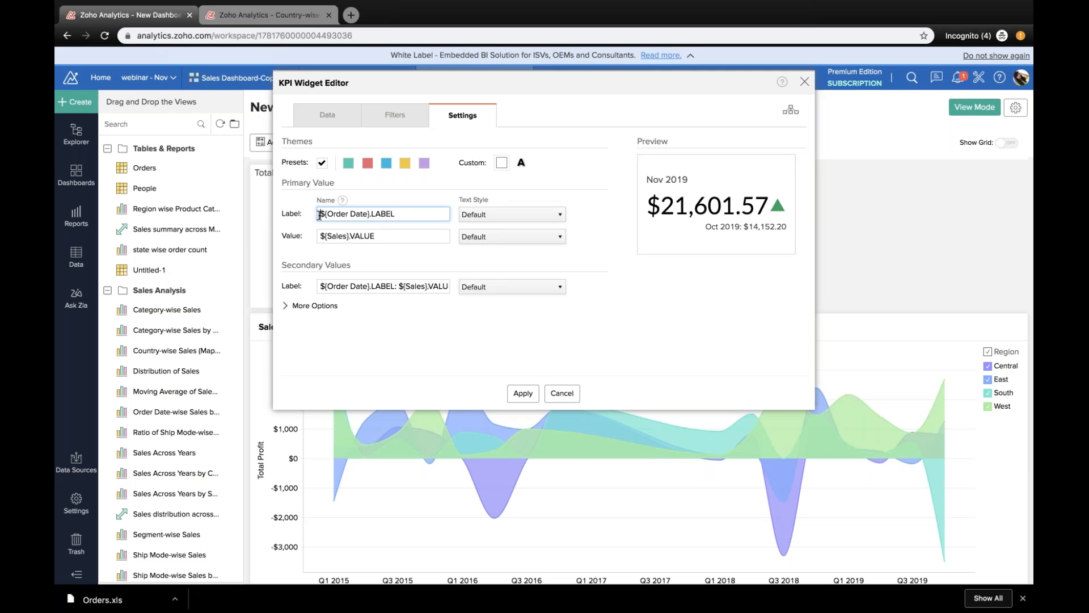
pyautogui.write('Total Sales in')
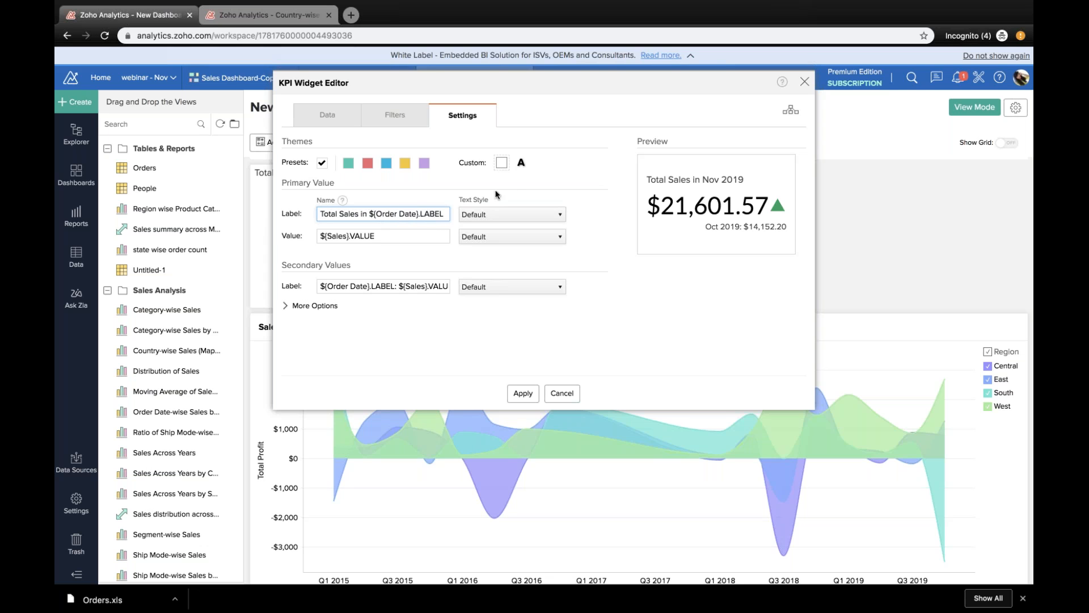
pyautogui.click(502, 162)
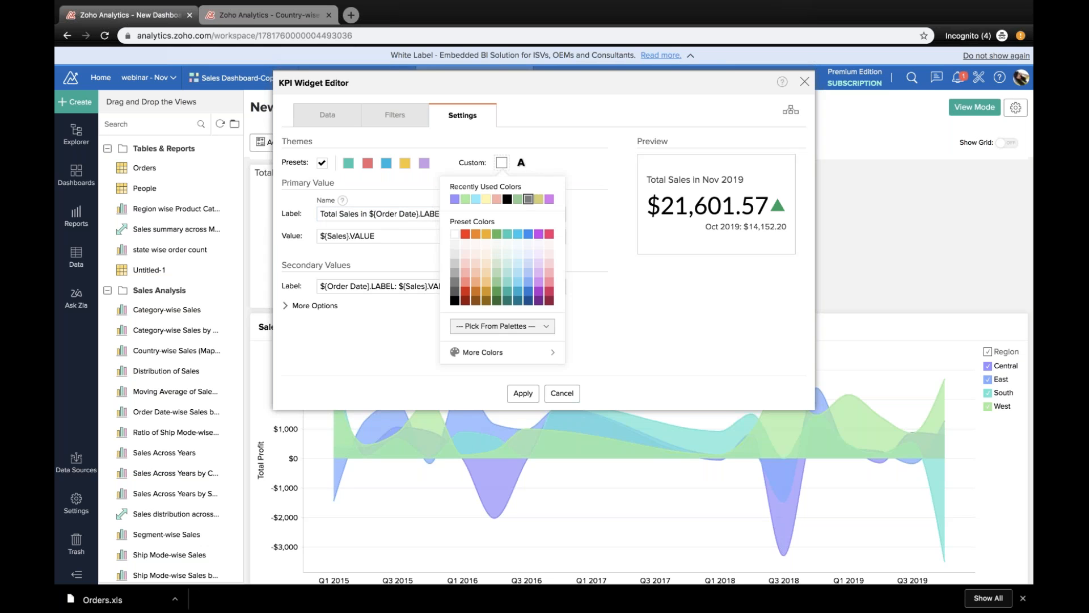
pyautogui.click(527, 198)
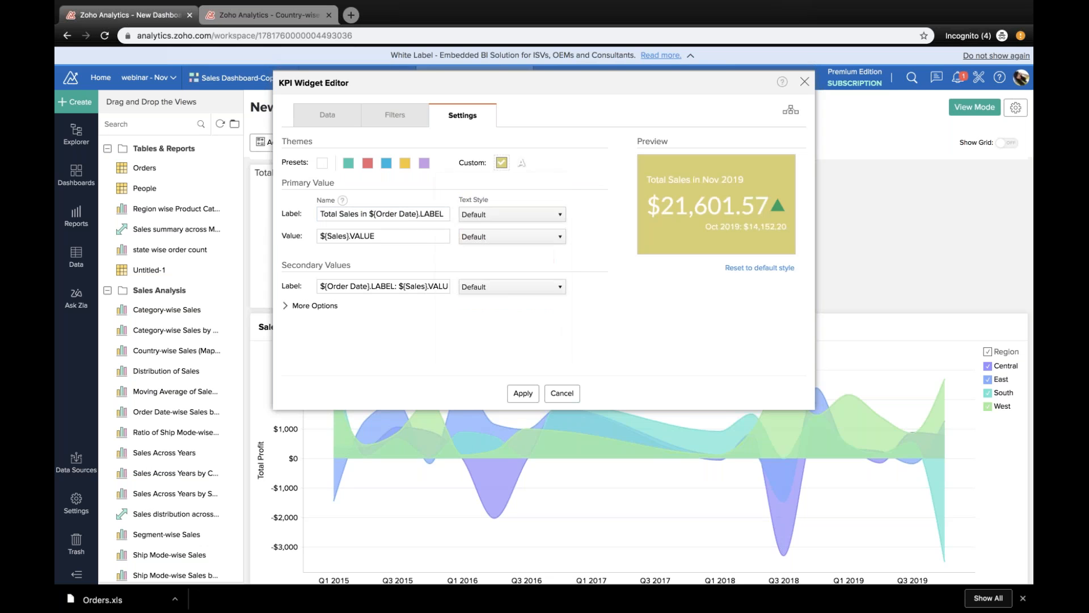
pyautogui.click(522, 393)
# Step: Place the total sales widget beside the dial chart and fit the two widgets equally across the dashboard's width
pyautogui.moveTo(394, 200); pyautogui.dragTo(665, 202)
pyautogui.click(703, 175)
pyautogui.click(638, 556)
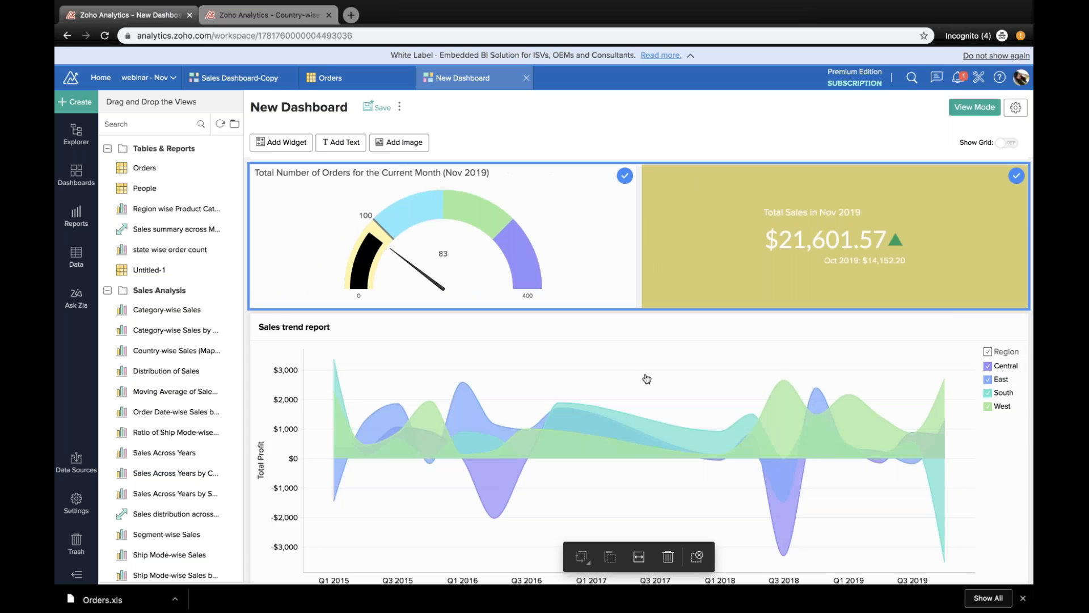
# Step: Clear the selection of all widgets on the dashboard
pyautogui.click(645, 335)
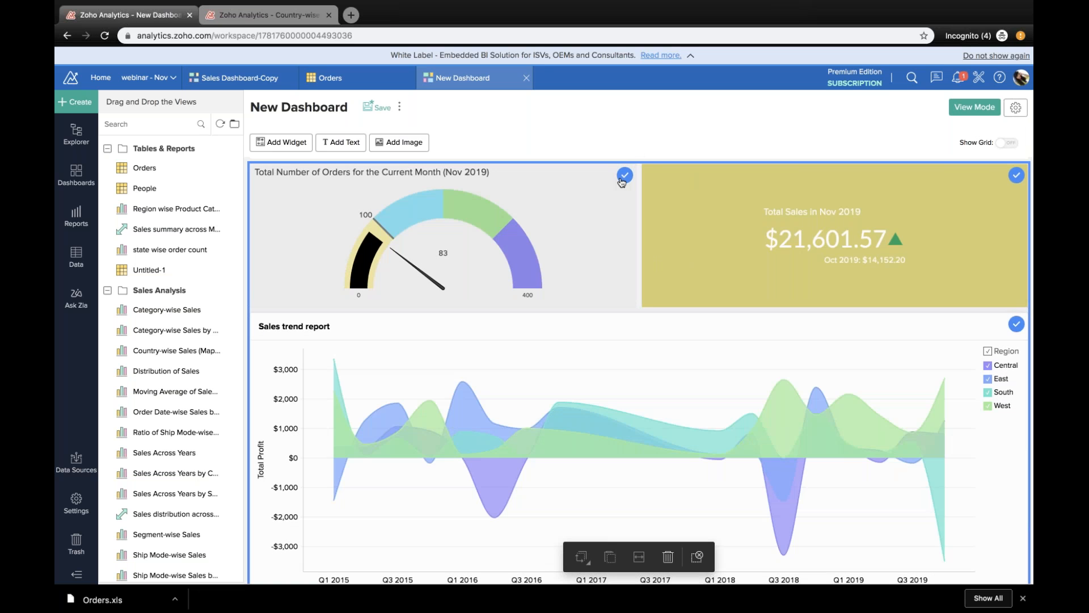
pyautogui.click(622, 180)
pyautogui.click(669, 215)
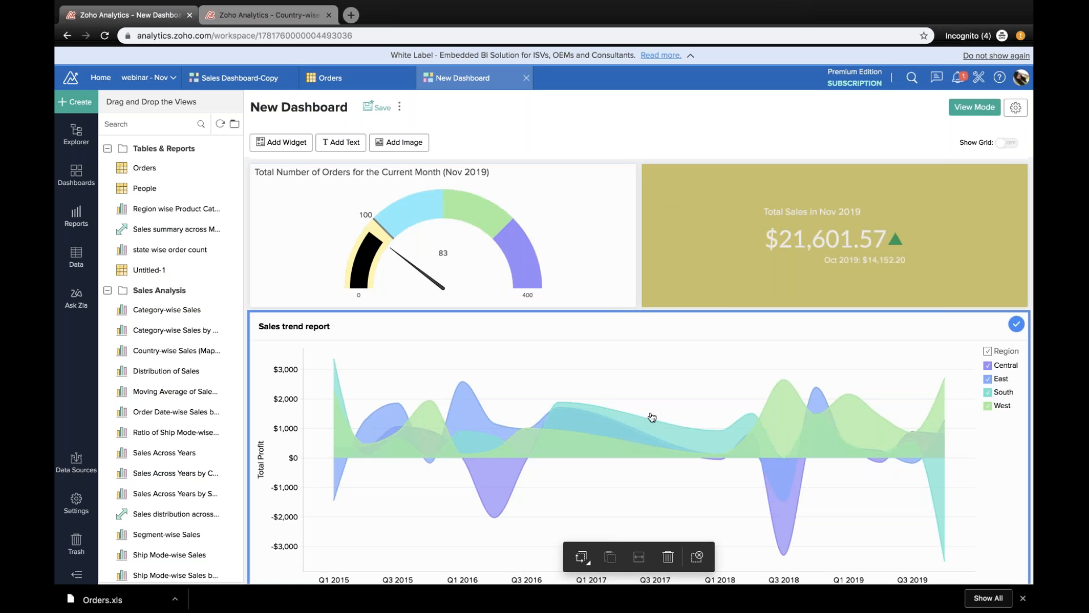
pyautogui.scroll(1, 652, 418)
pyautogui.scroll(-6, 651, 417)
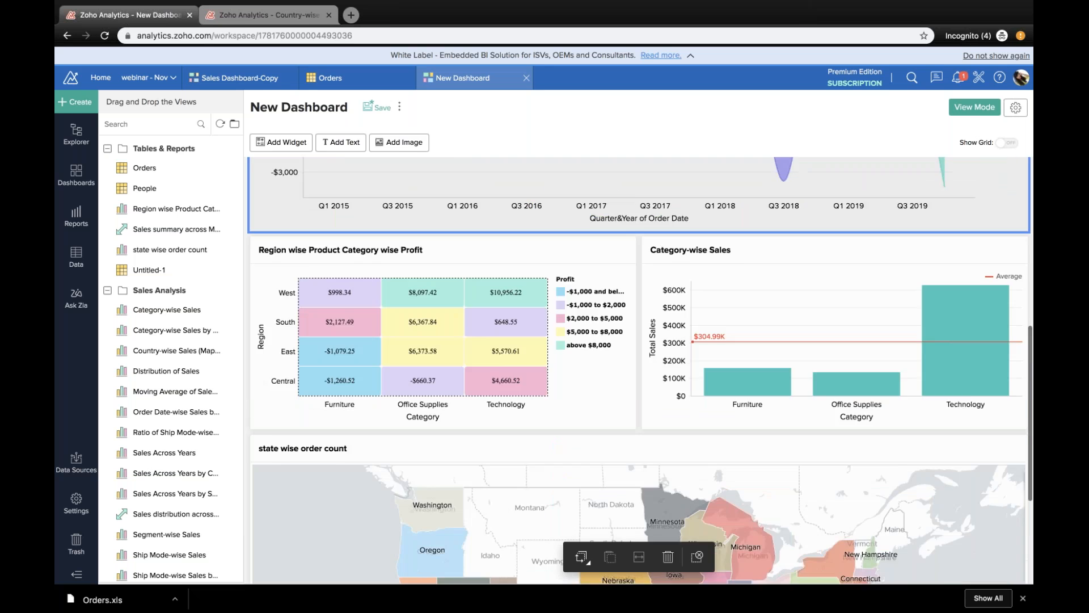
pyautogui.scroll(6, 589, 227)
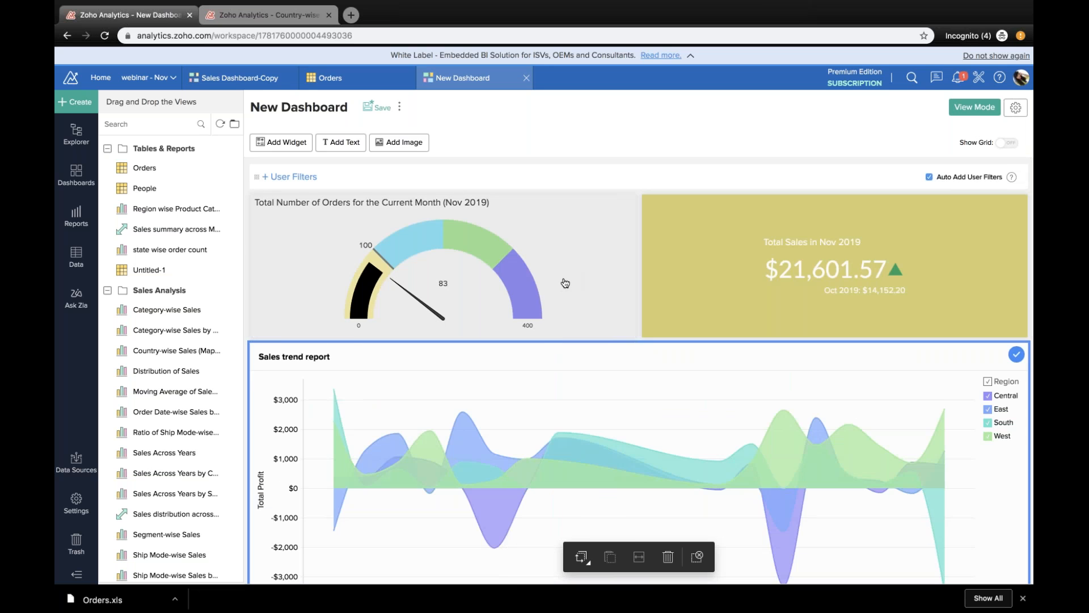
pyautogui.click(607, 224)
pyautogui.click(628, 203)
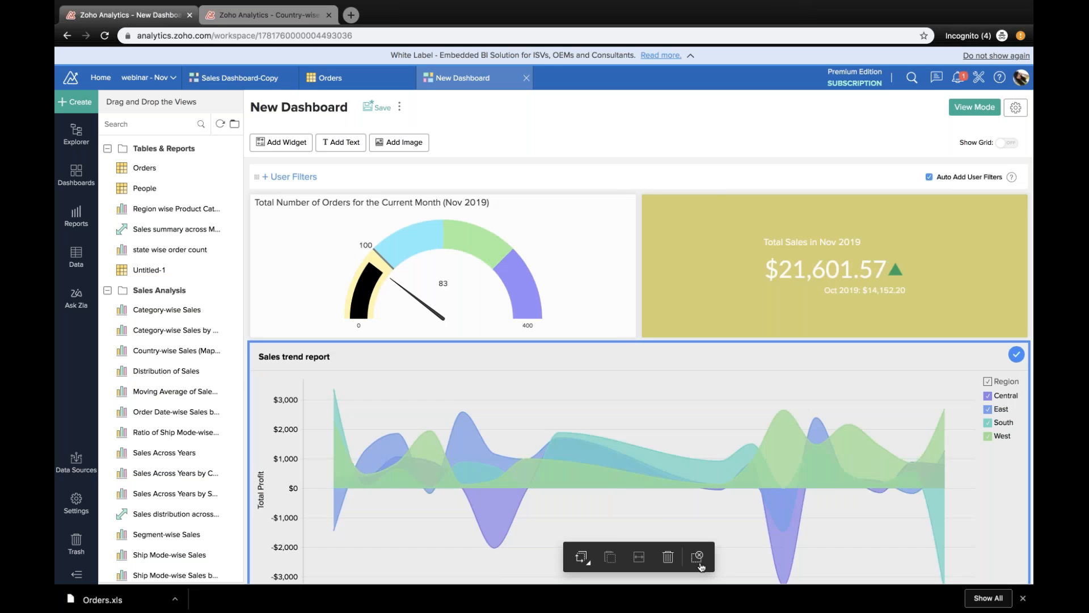
pyautogui.click(699, 559)
# Step: Give the dial chart widget a custom light blue background and apply the change
pyautogui.moveTo(624, 206)
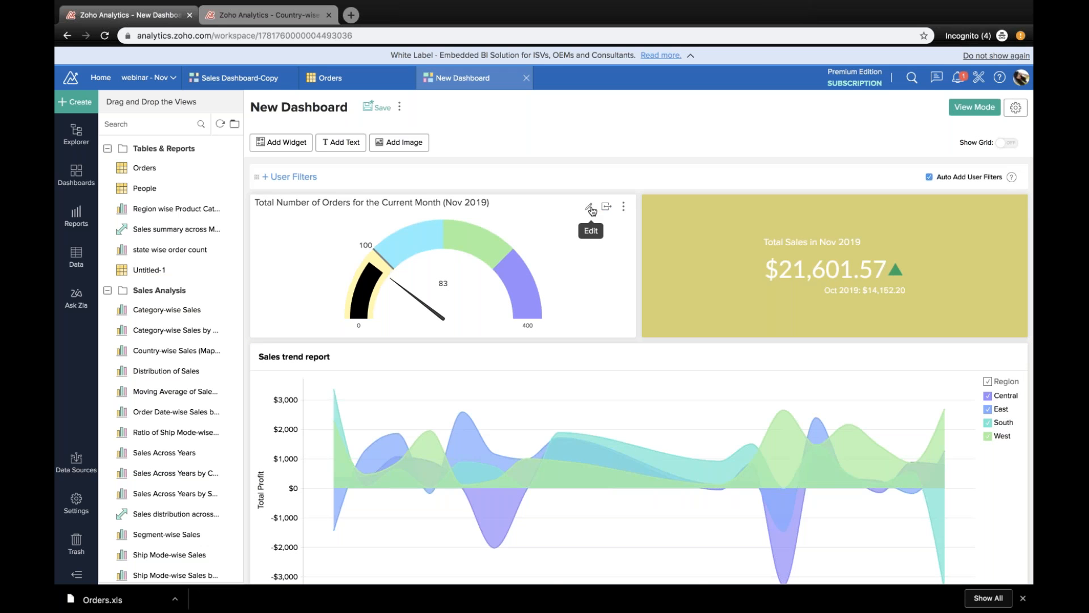
pyautogui.click(589, 208)
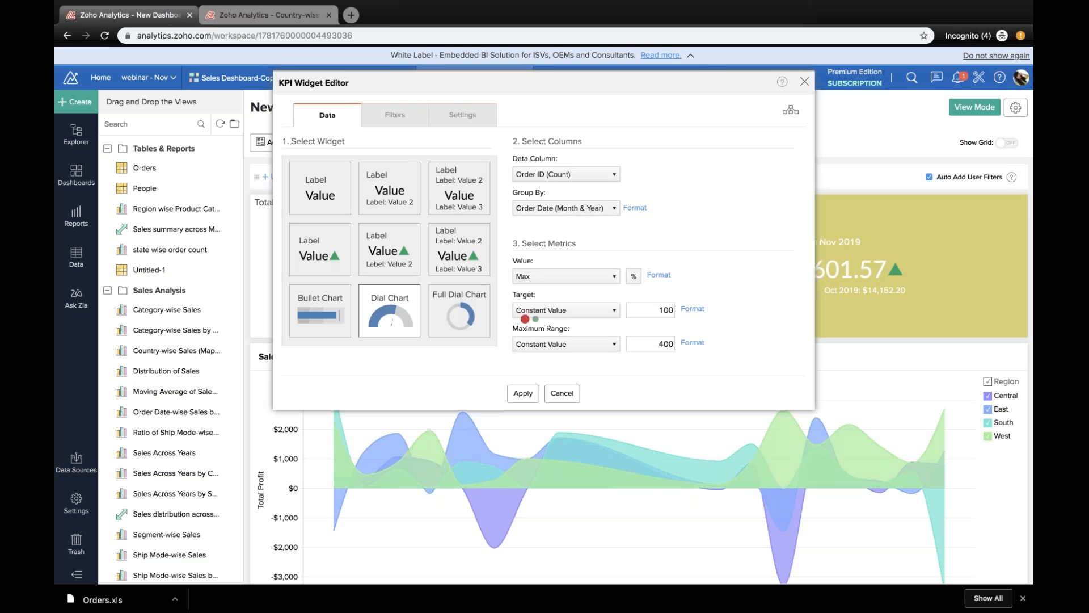
pyautogui.click(463, 115)
pyautogui.click(525, 162)
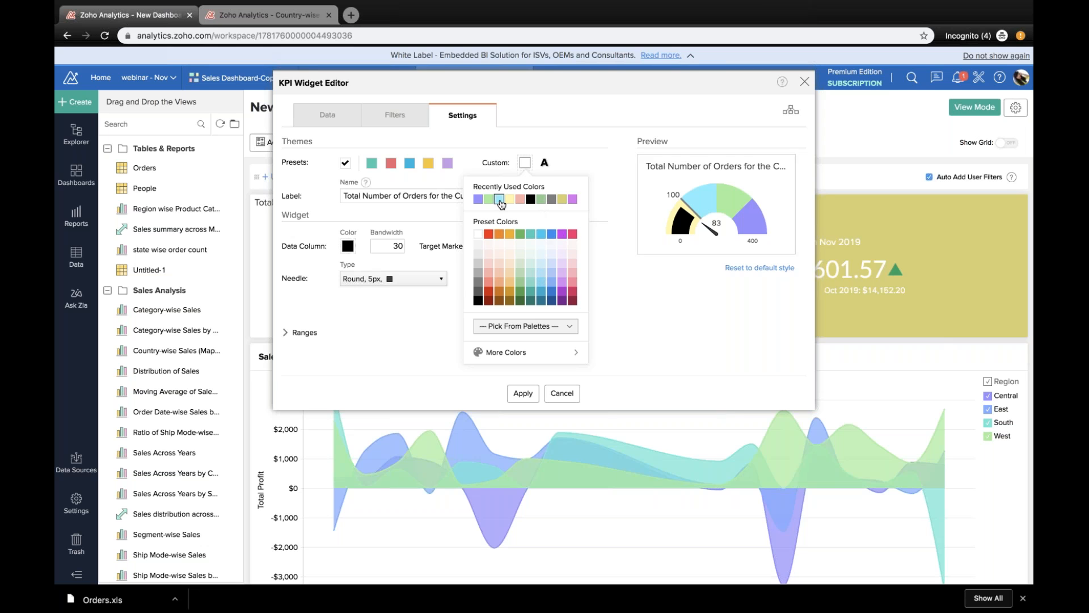
pyautogui.click(542, 279)
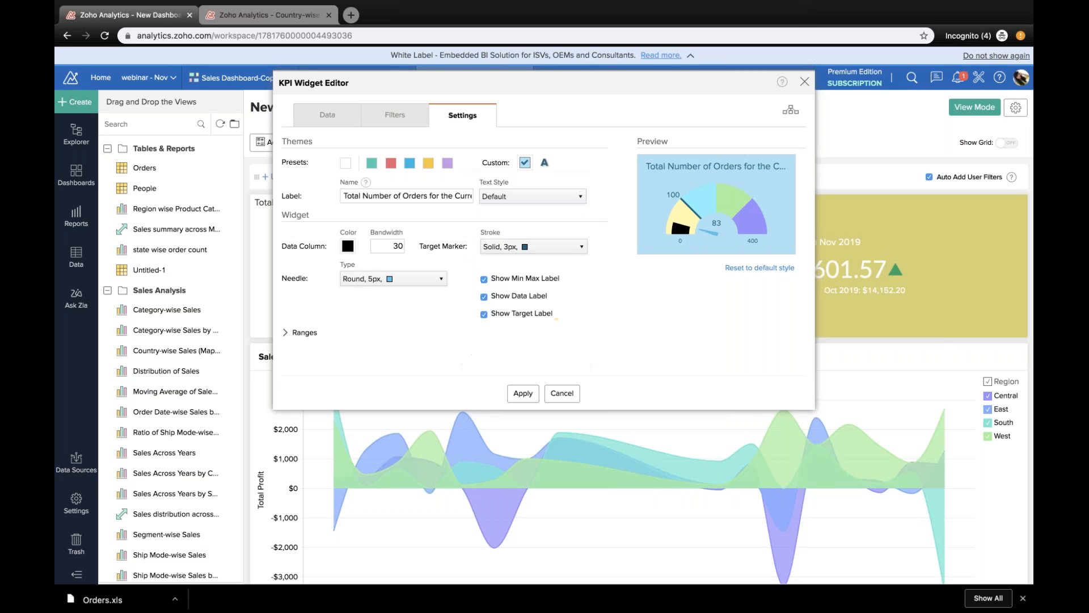
pyautogui.click(523, 394)
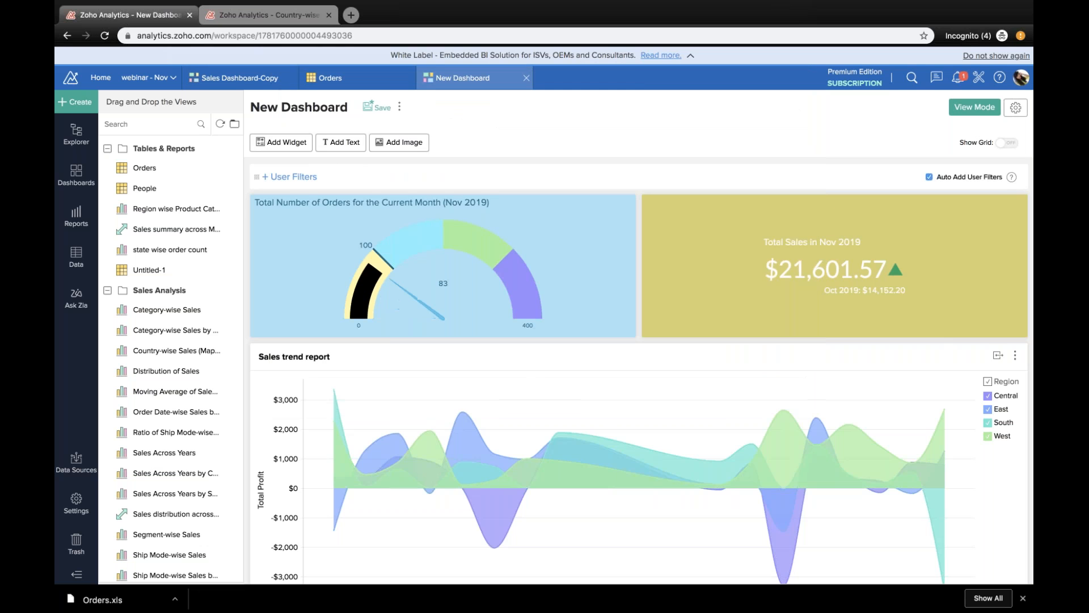
# Step: Start a new text element on the dashboard reading "Sales Dashboard"
pyautogui.scroll(-10, 573, 430)
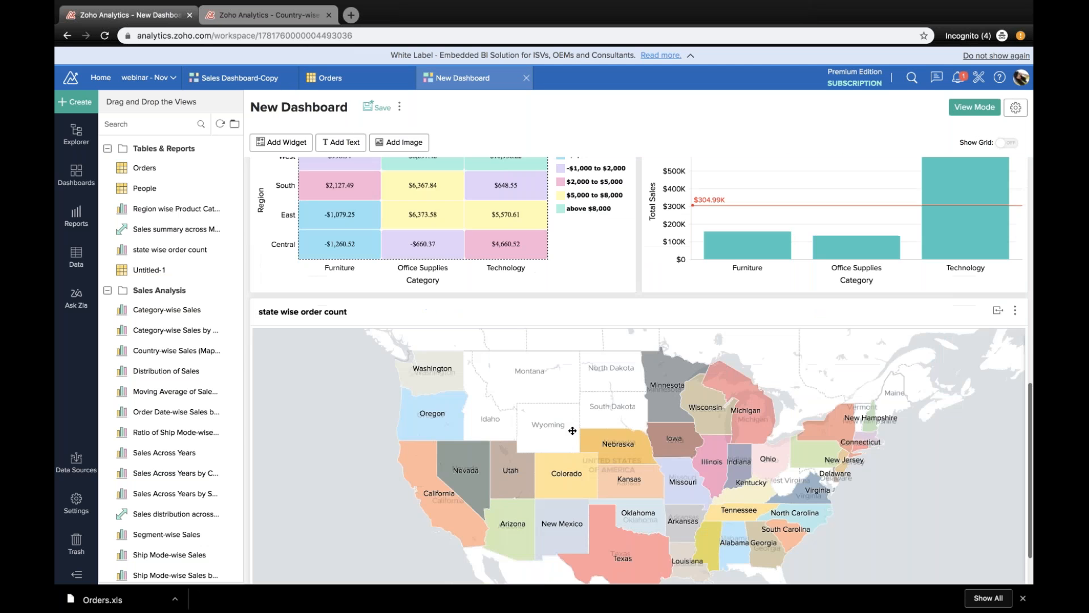
pyautogui.scroll(10, 573, 431)
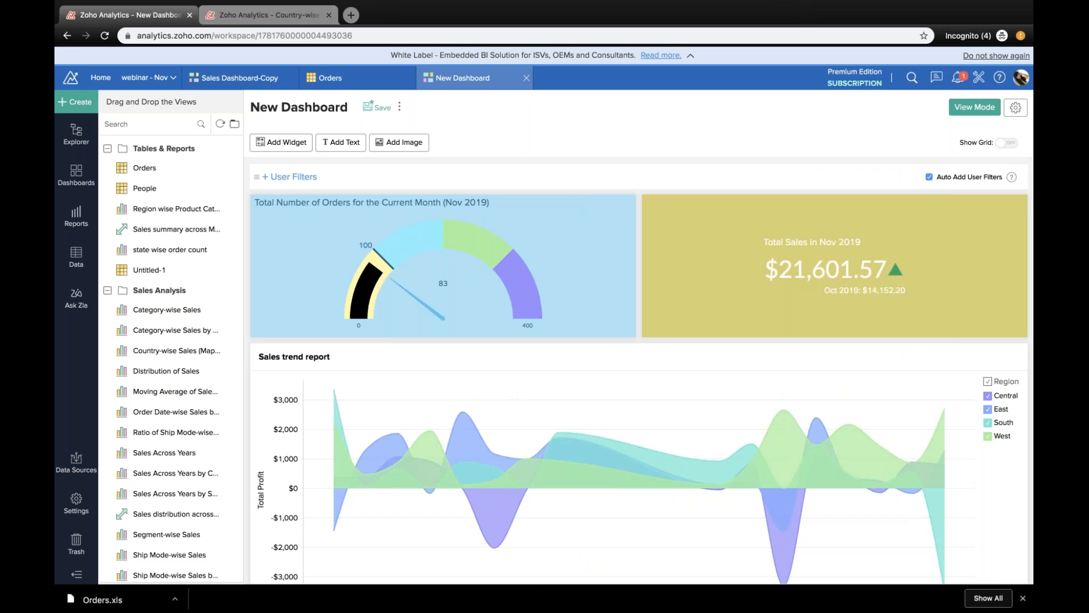
pyautogui.click(358, 147)
pyautogui.write('Sales Dash')
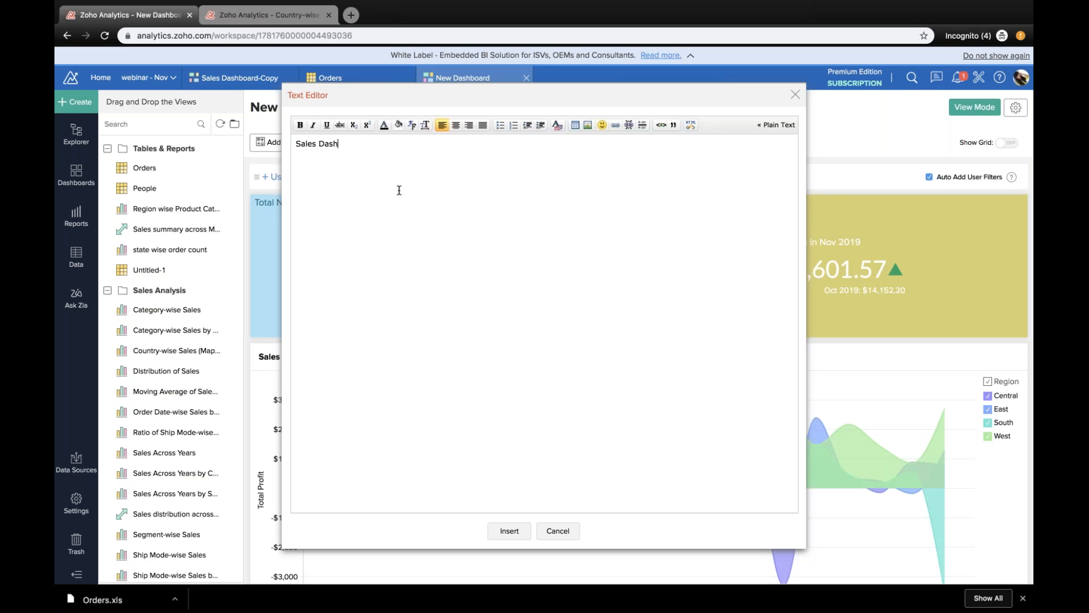
pyautogui.write('board')
# Step: Centre and enlarge the title text, colour it black, and insert it across the top of the dashboard
pyautogui.hotkey('ctrl', 'a')
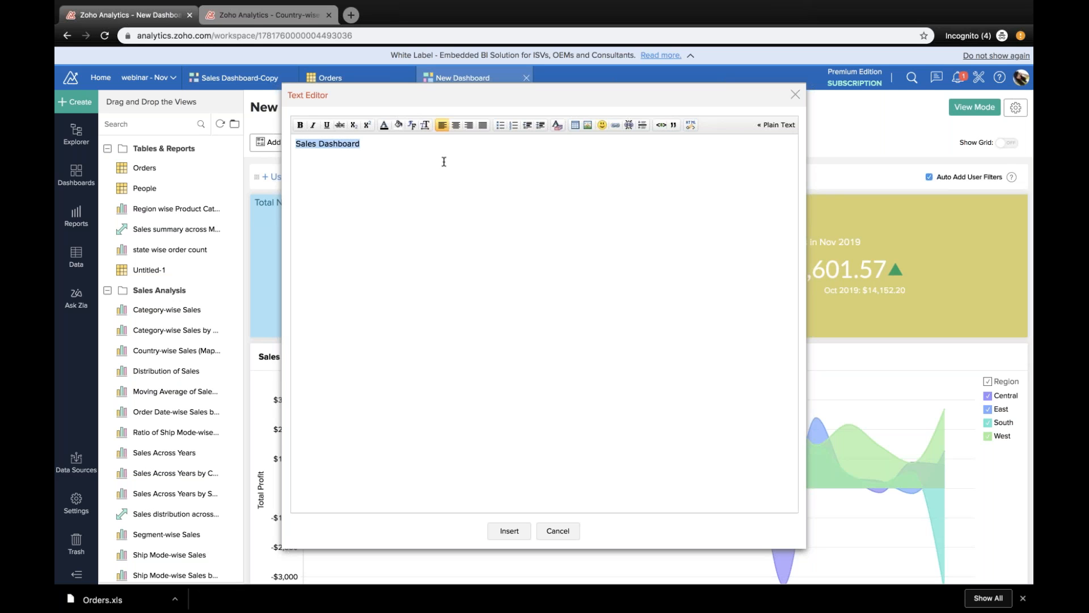
pyautogui.click(455, 125)
pyautogui.click(426, 129)
pyautogui.click(384, 125)
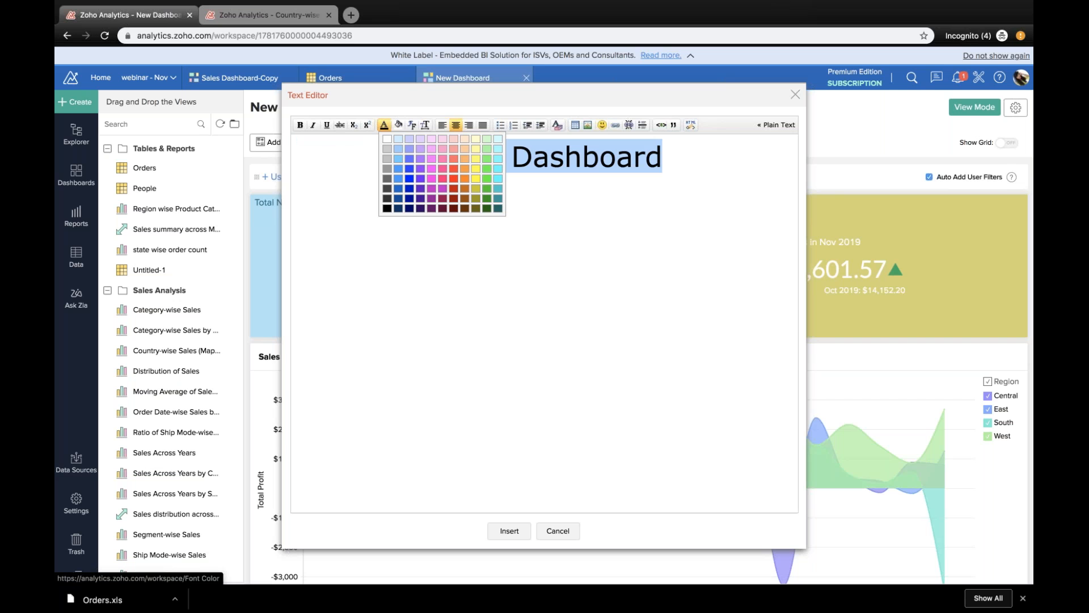
pyautogui.click(387, 208)
pyautogui.click(514, 538)
pyautogui.moveTo(550, 559); pyautogui.dragTo(538, 177)
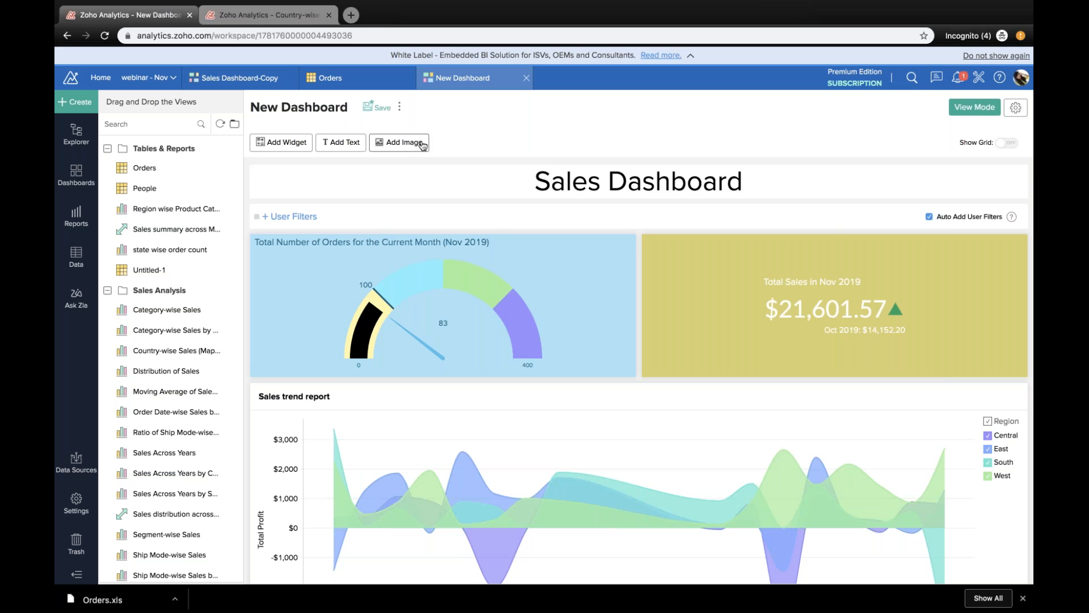
# Step: Add user filters for Region from the People table and for the timeline, and show the dashboard in view mode
pyautogui.click(292, 217)
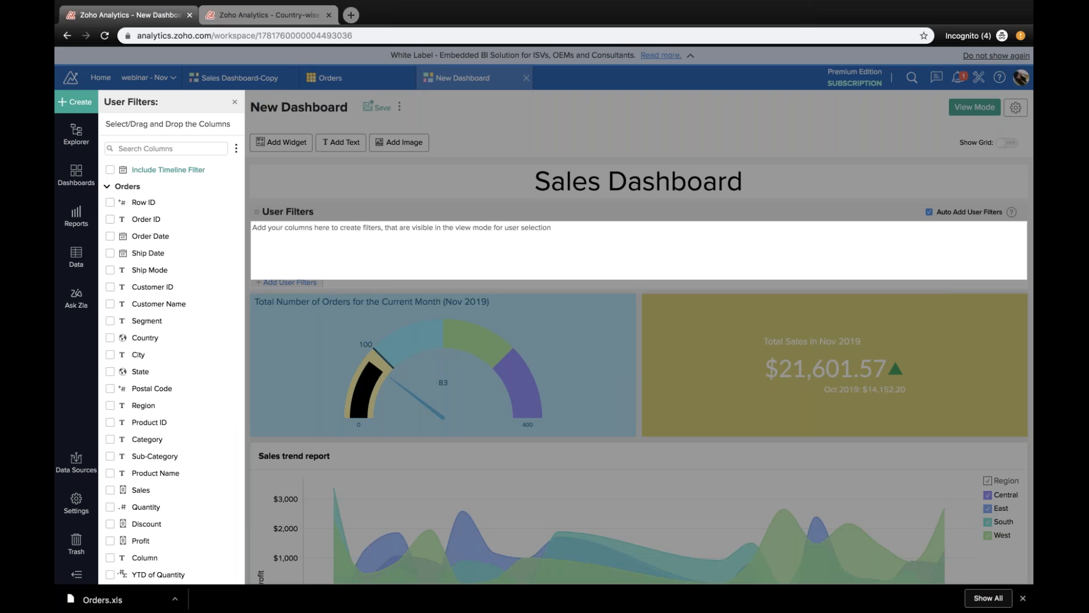
pyautogui.scroll(-1, 195, 386)
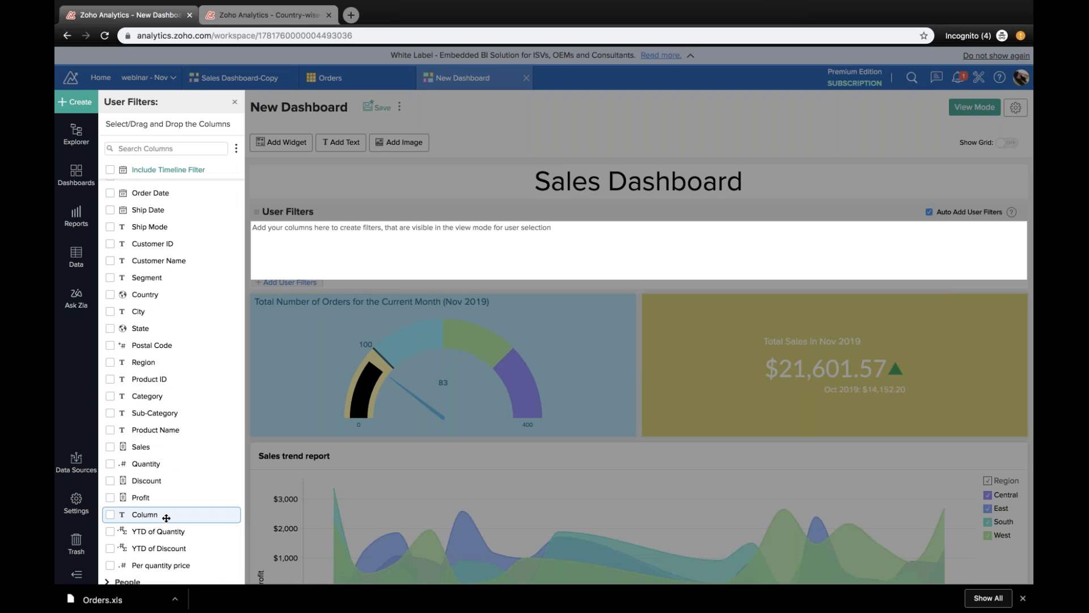
pyautogui.click(128, 581)
pyautogui.moveTo(143, 580); pyautogui.dragTo(281, 250)
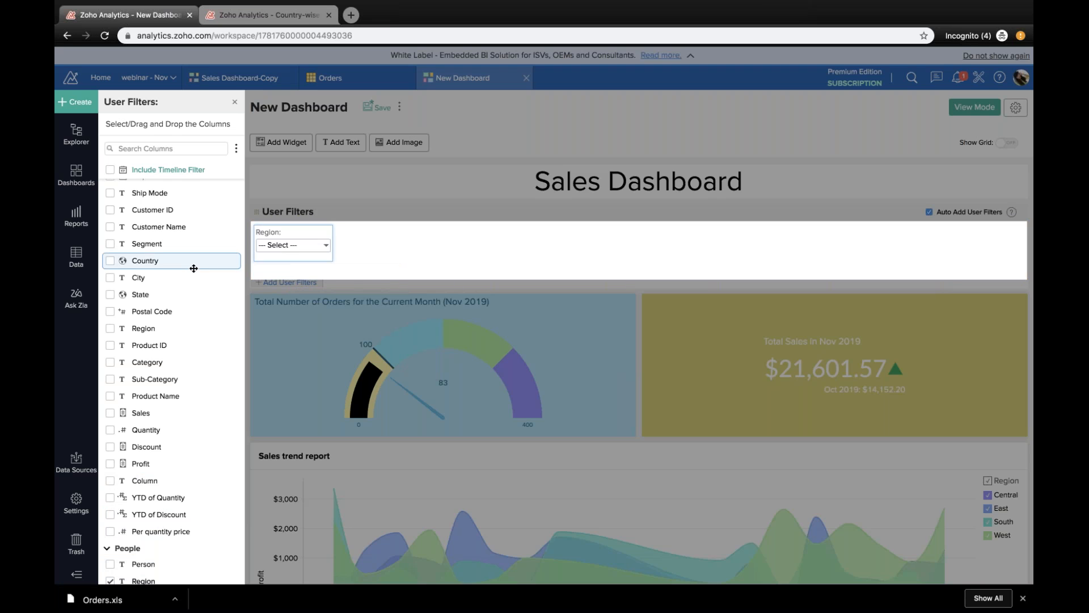
pyautogui.click(110, 170)
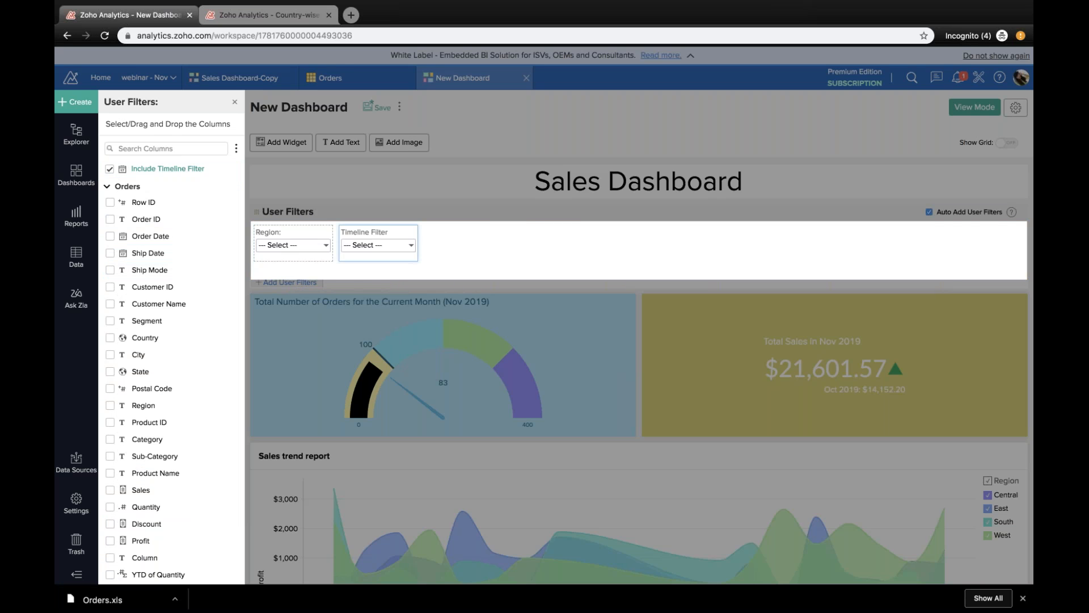
pyautogui.click(567, 212)
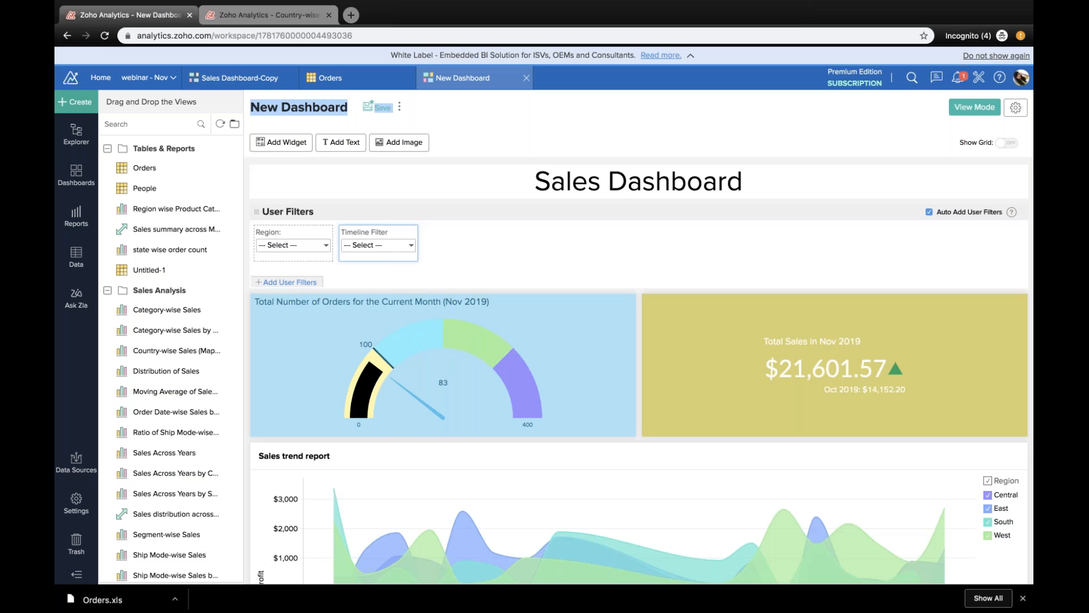
pyautogui.click(974, 106)
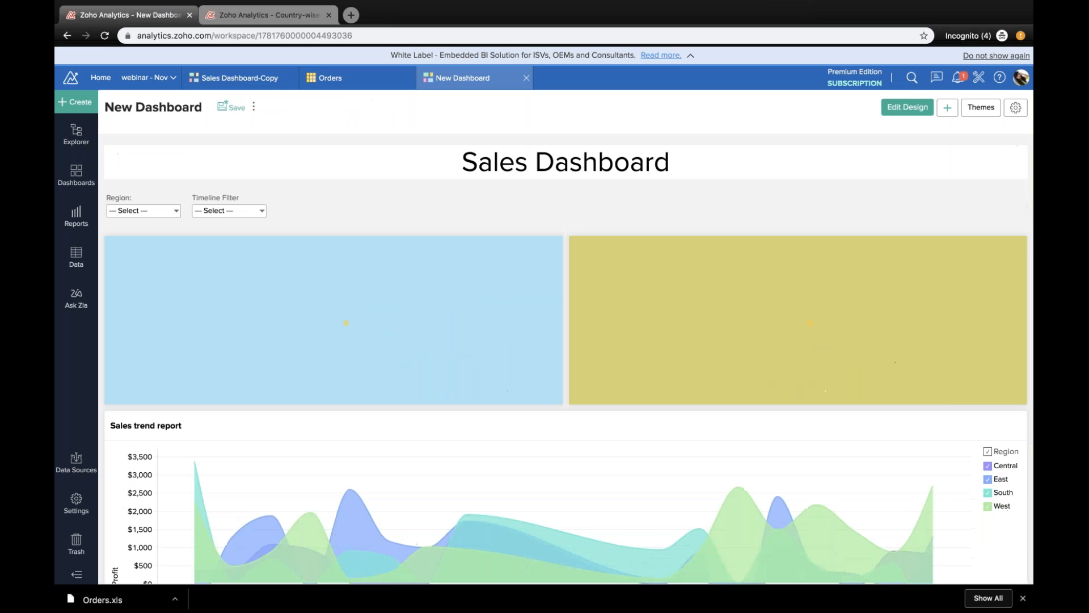
# Step: Filter the dashboard by the East region and review how its widgets and charts respond
pyautogui.click(175, 211)
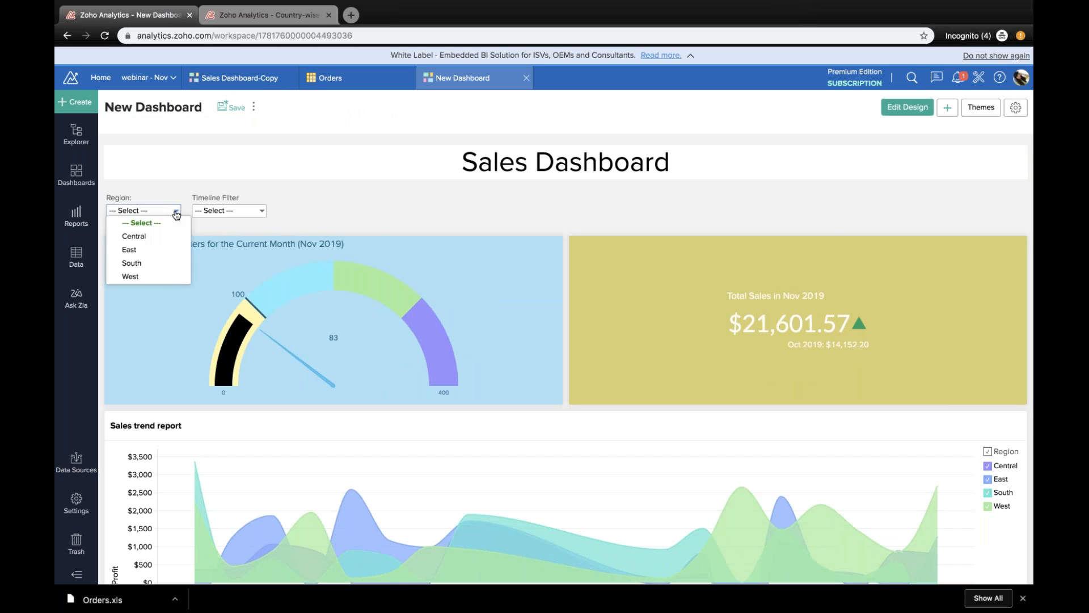
pyautogui.click(142, 250)
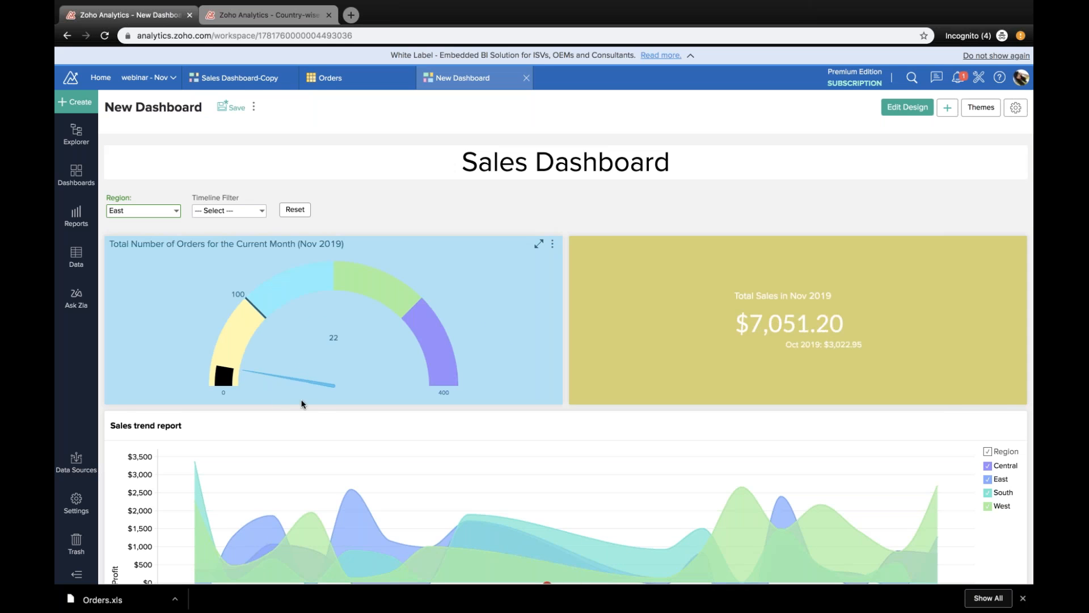
pyautogui.scroll(-5, 338, 424)
pyautogui.scroll(-10, 338, 419)
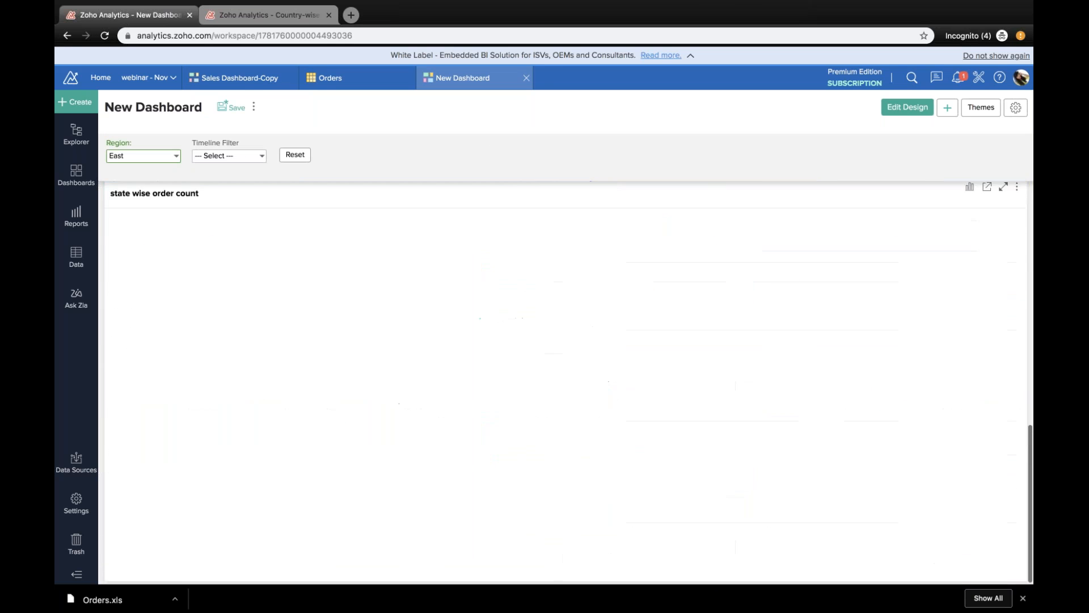
pyautogui.scroll(2, 338, 419)
pyautogui.scroll(10, 567, 380)
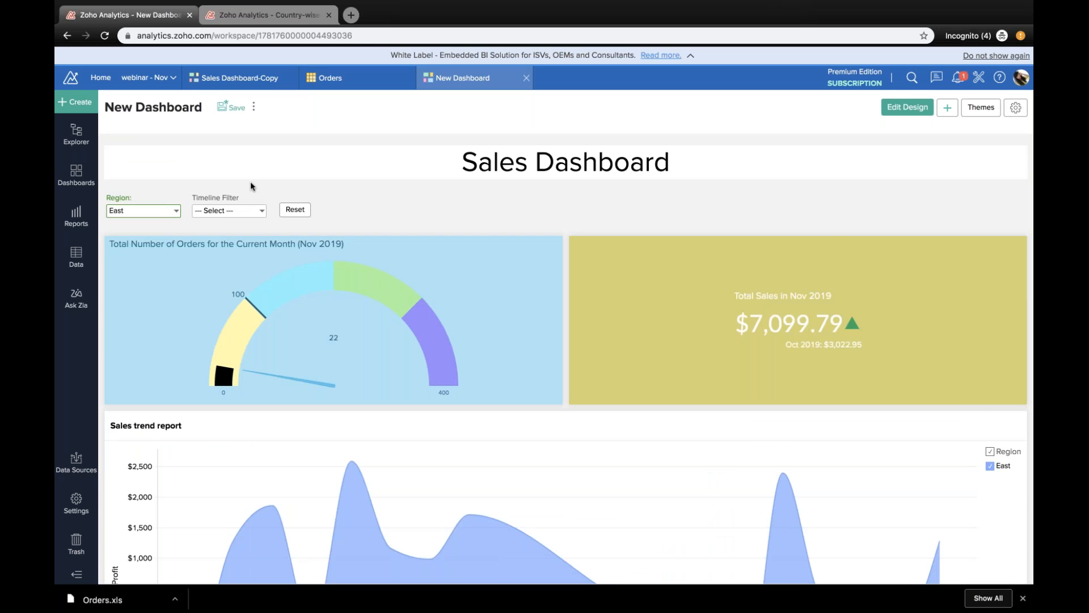
# Step: Save the dashboard in the Tables & Reports folder under the name "Sales Dashboard-1"
pyautogui.click(231, 114)
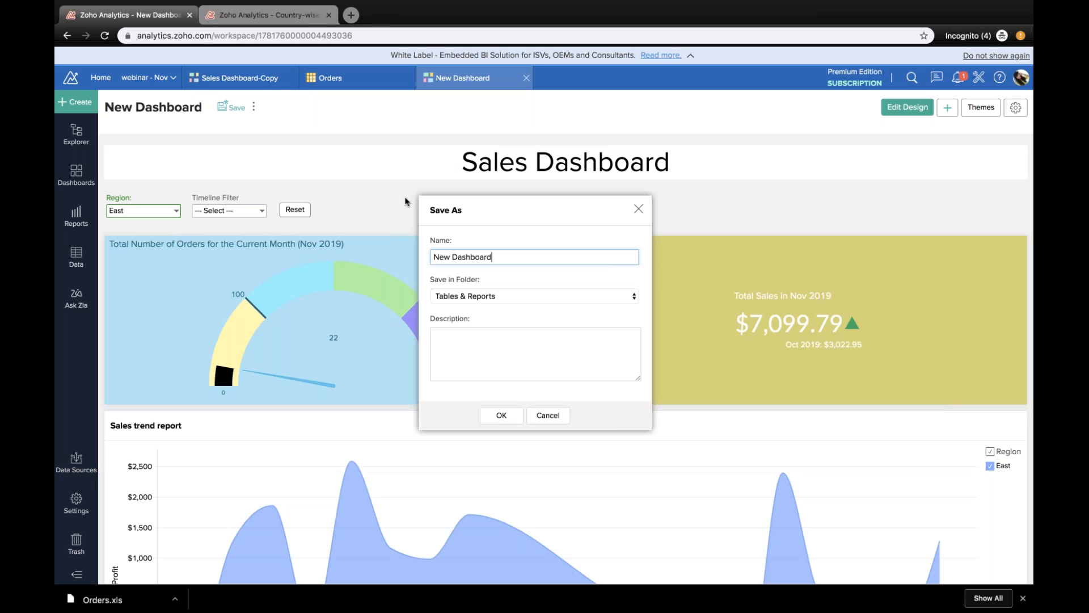
pyautogui.hotkey('ctrl', 'a')
pyautogui.write('Sa')
pyautogui.click(499, 414)
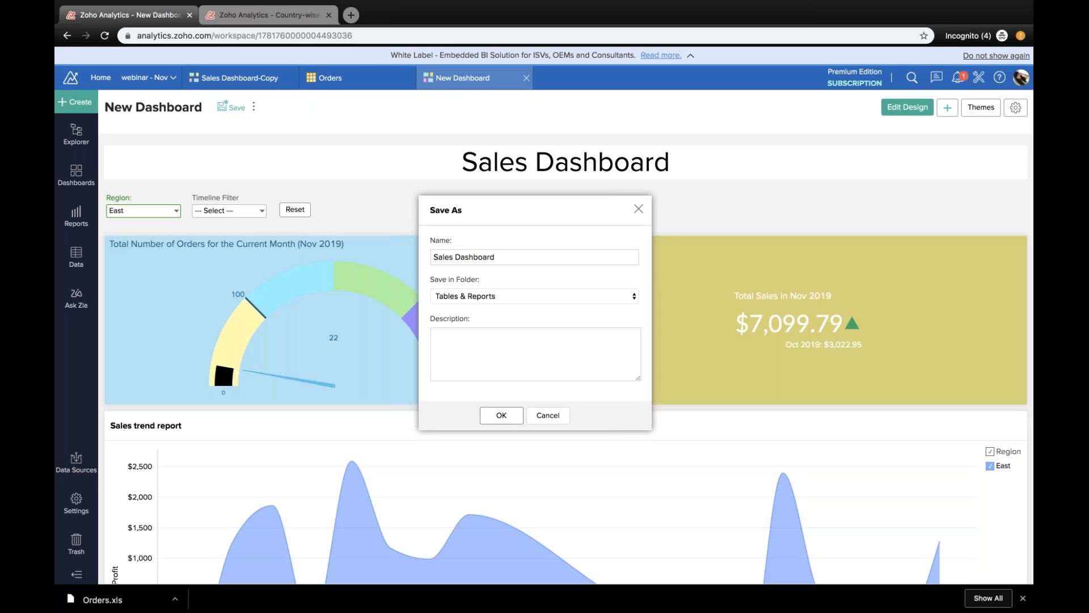
pyautogui.click(499, 278)
pyautogui.write('1')
pyautogui.click(465, 438)
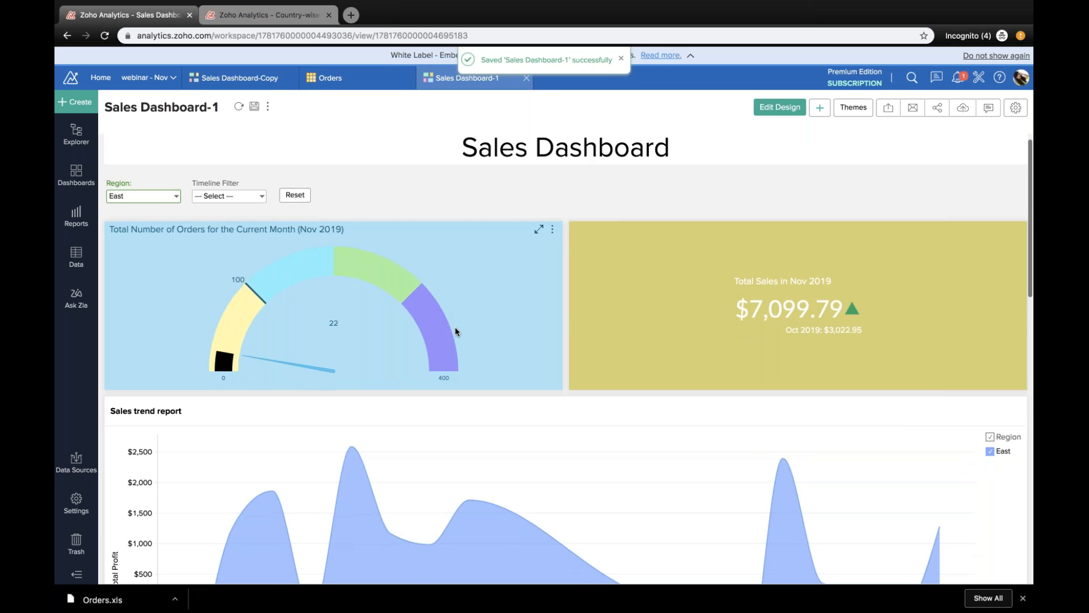
# Step: Reset the Region filter and look through all charts of the saved dashboard
pyautogui.scroll(-4, 455, 331)
pyautogui.scroll(-8, 455, 331)
pyautogui.scroll(12, 455, 331)
pyautogui.click(295, 211)
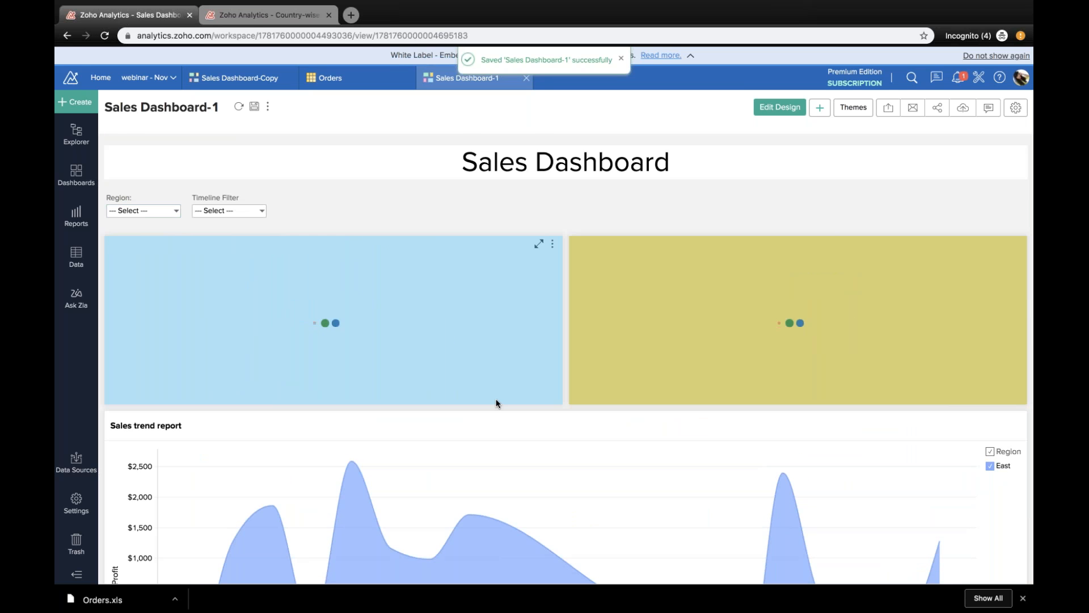
pyautogui.scroll(-2, 595, 415)
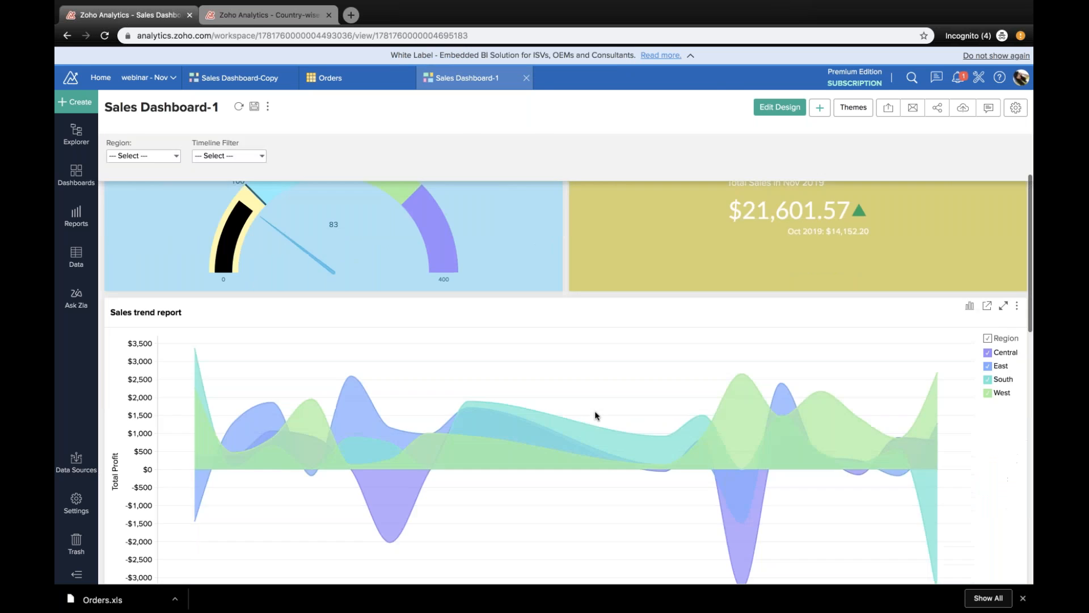
pyautogui.scroll(-6, 595, 414)
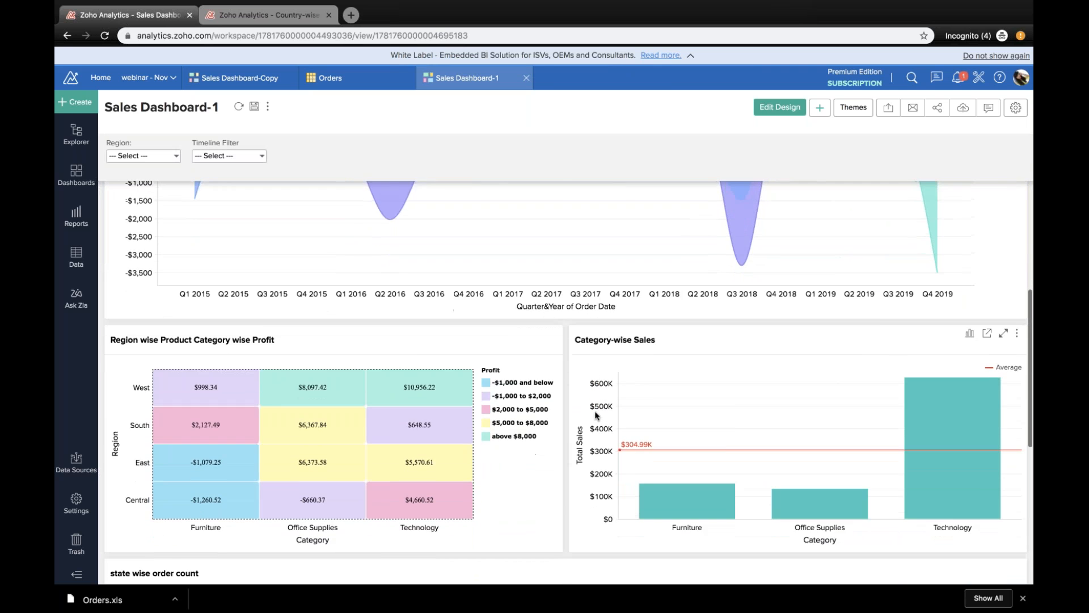
pyautogui.scroll(-7, 595, 414)
pyautogui.scroll(15, 782, 160)
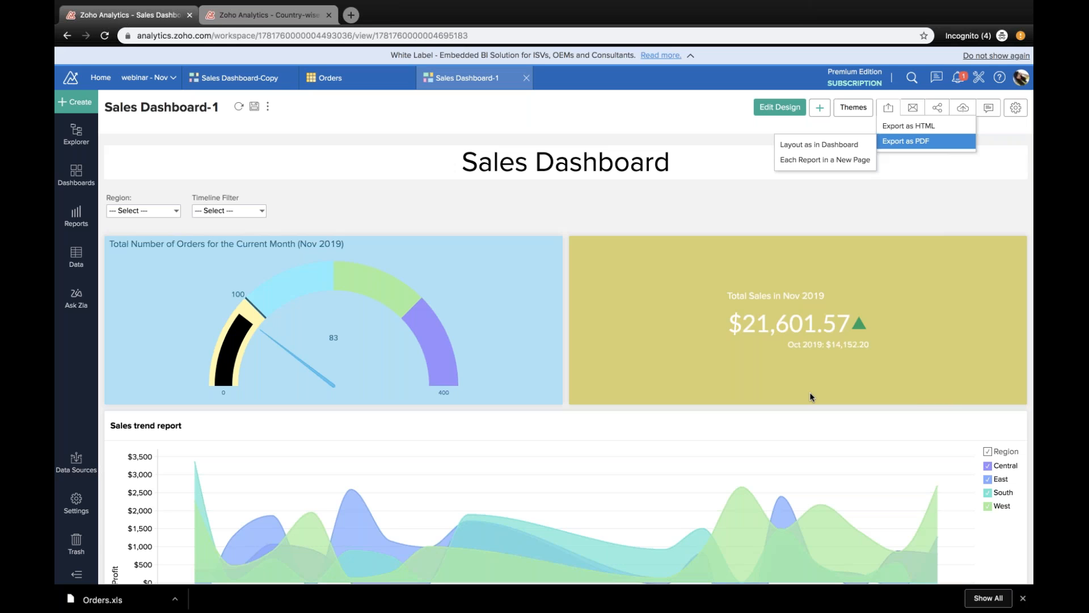
# Step: Examine the dashboard's export formats, including the layout options for PDF
pyautogui.click(886, 110)
pyautogui.click(886, 109)
pyautogui.moveTo(900, 146)
pyautogui.click(887, 198)
# Step: Set up emailing the dashboard as a PDF with the layout as in the dashboard, and enter the recipient's email address
pyautogui.click(912, 109)
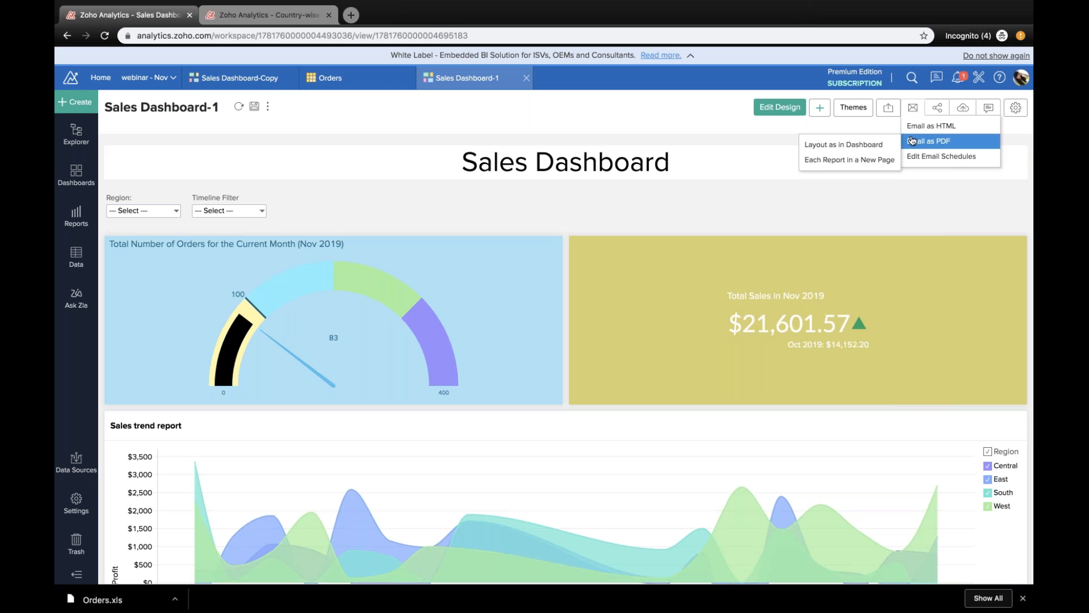
pyautogui.click(878, 145)
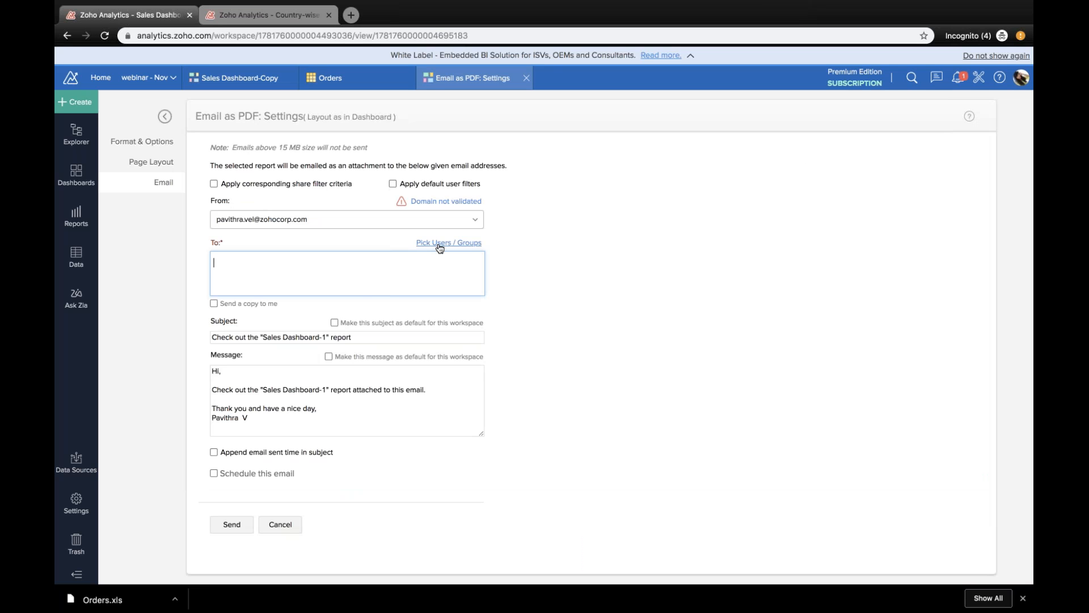
pyautogui.write('pa')
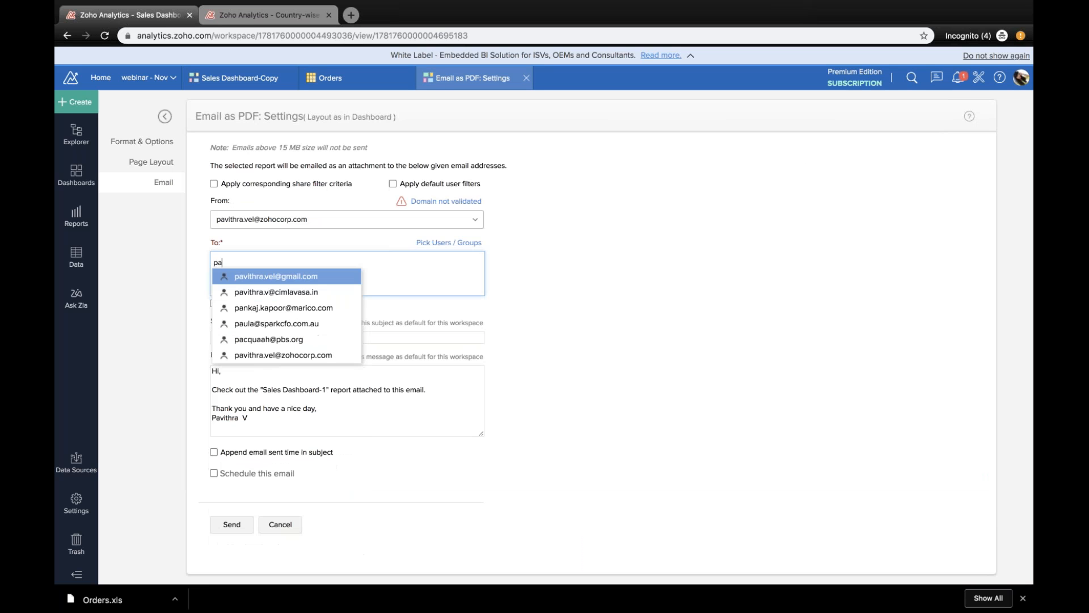
pyautogui.click(258, 356)
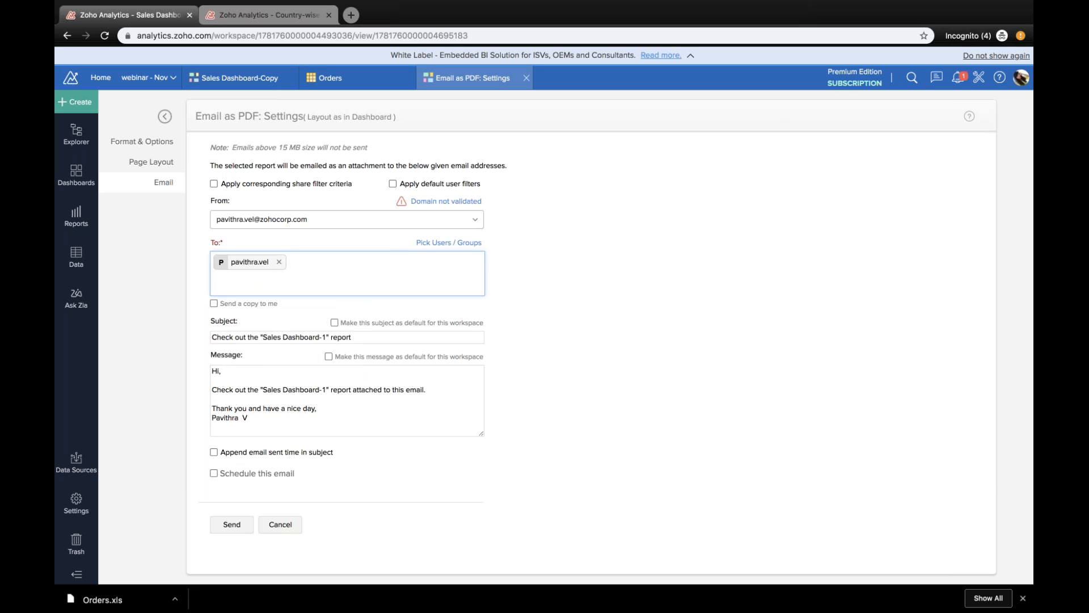
pyautogui.click(259, 372)
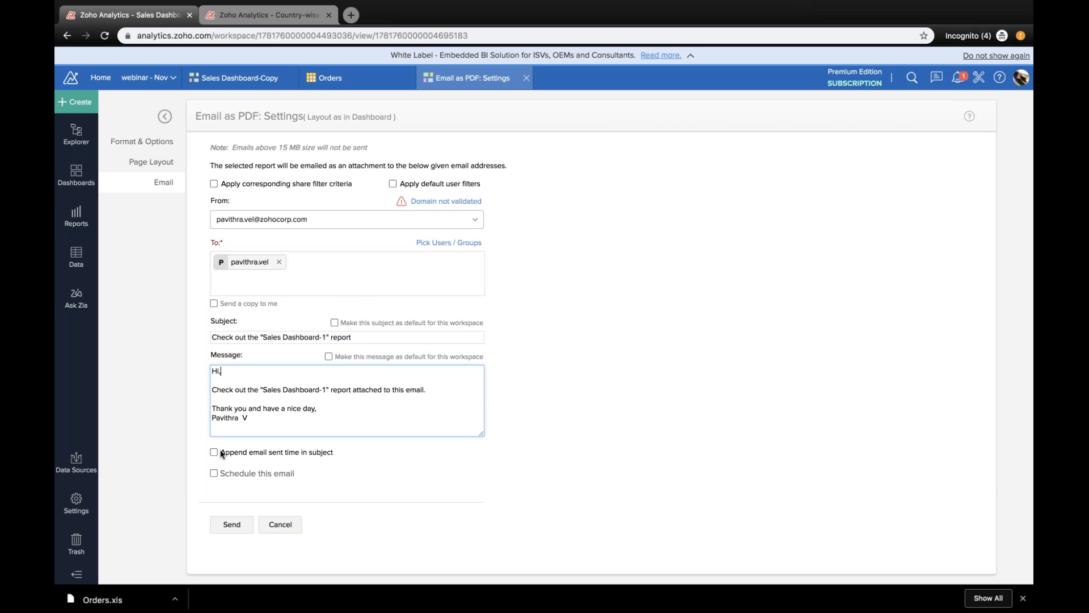
# Step: Schedule the email to repeat weekly on Monday and Wednesday, choose the sending hour, and save the schedule
pyautogui.click(214, 473)
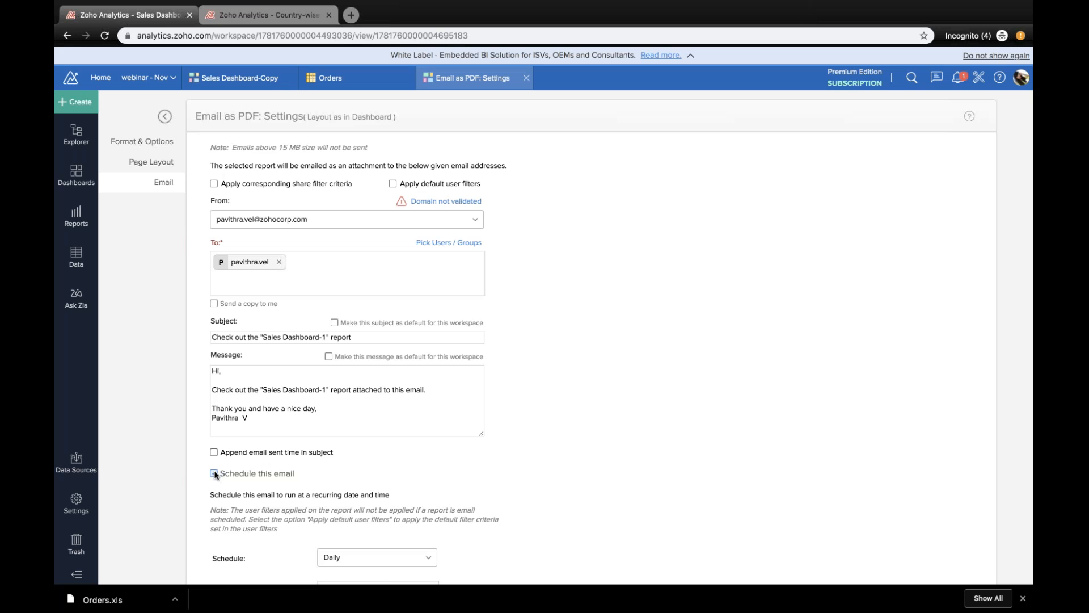
pyautogui.scroll(-3, 341, 454)
pyautogui.click(331, 371)
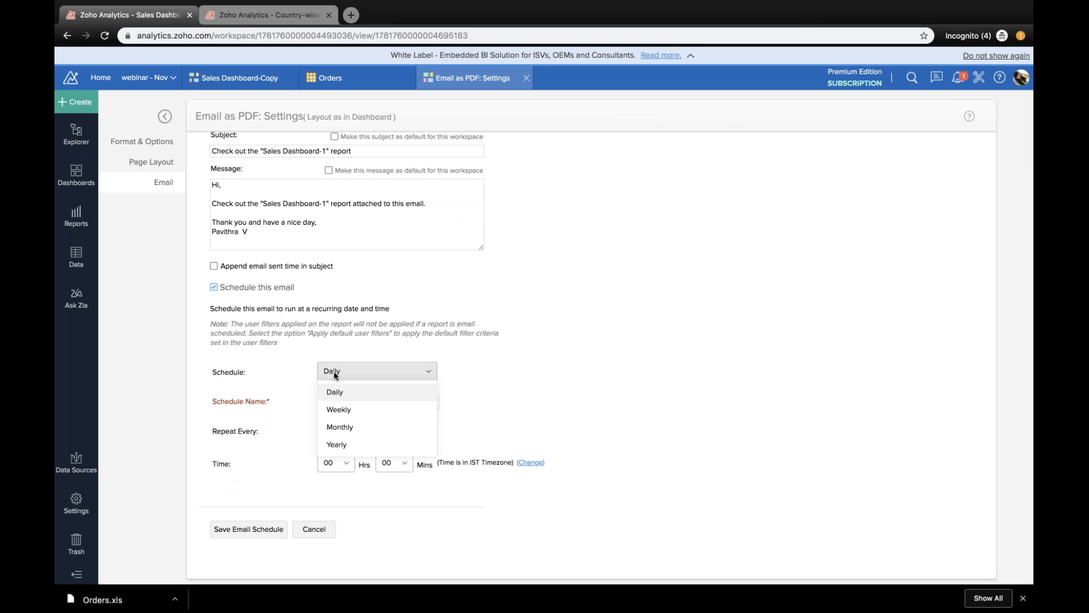
pyautogui.click(340, 412)
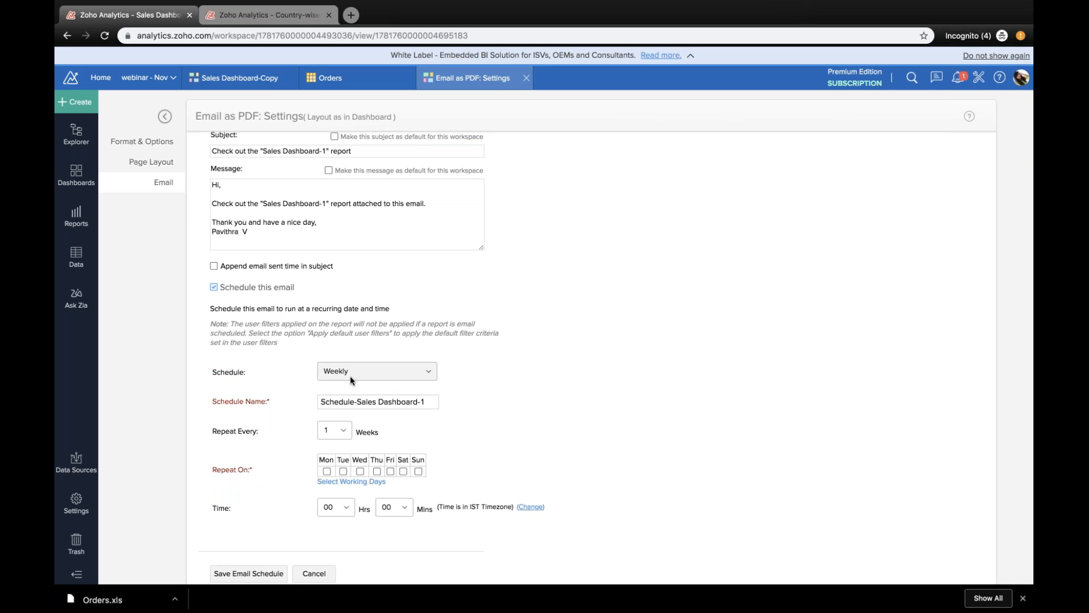
pyautogui.click(327, 472)
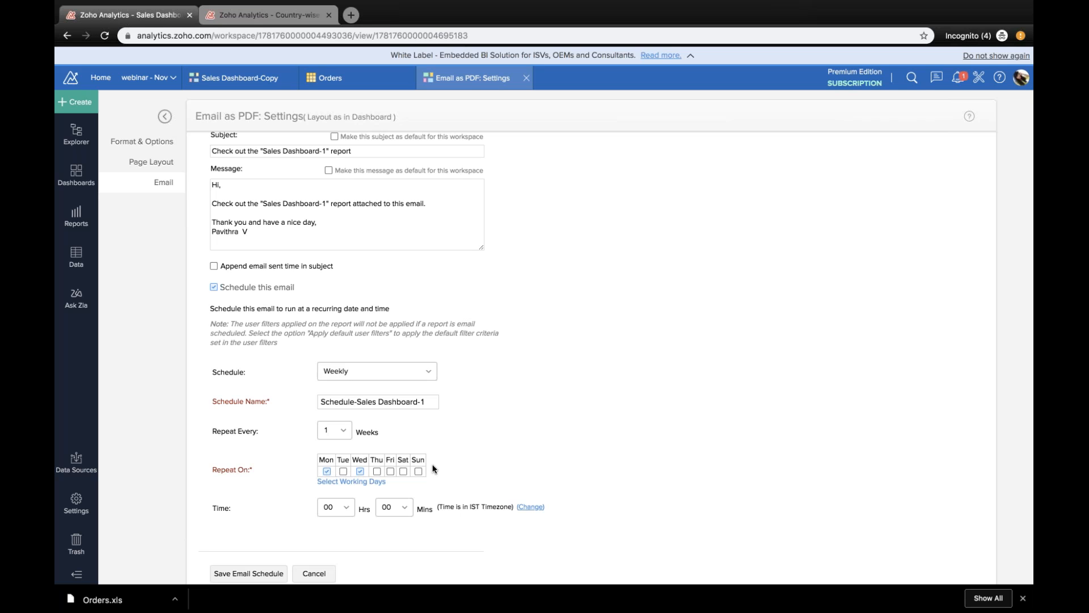
pyautogui.click(340, 508)
pyautogui.click(332, 260)
pyautogui.click(248, 573)
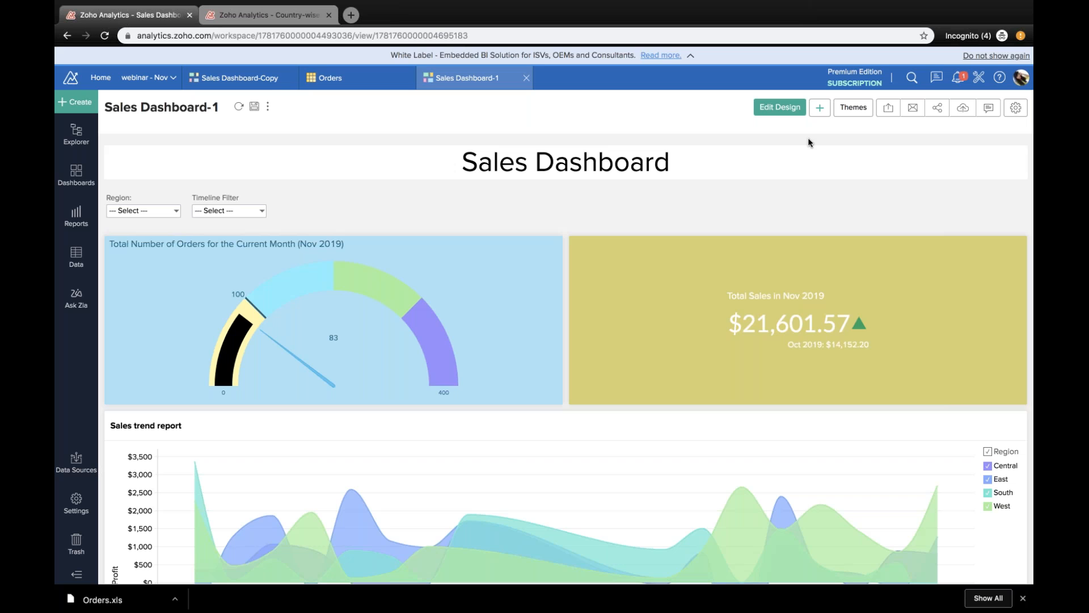
# Step: Start sharing the dashboard view and enter the recipient's email address
pyautogui.click(937, 109)
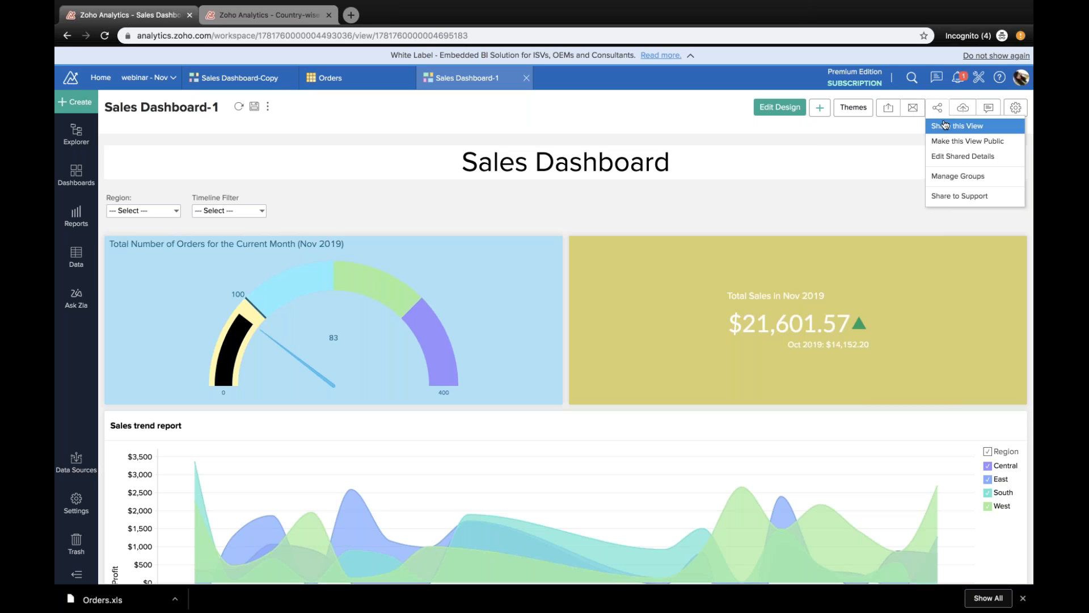
pyautogui.click(944, 125)
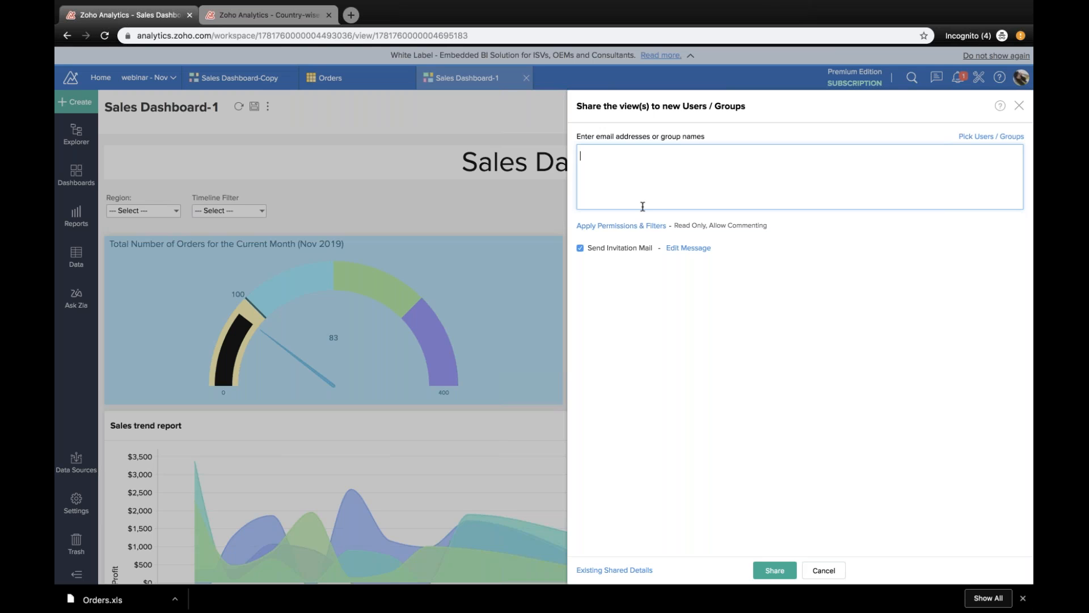
pyautogui.write('pa')
pyautogui.press('Return')
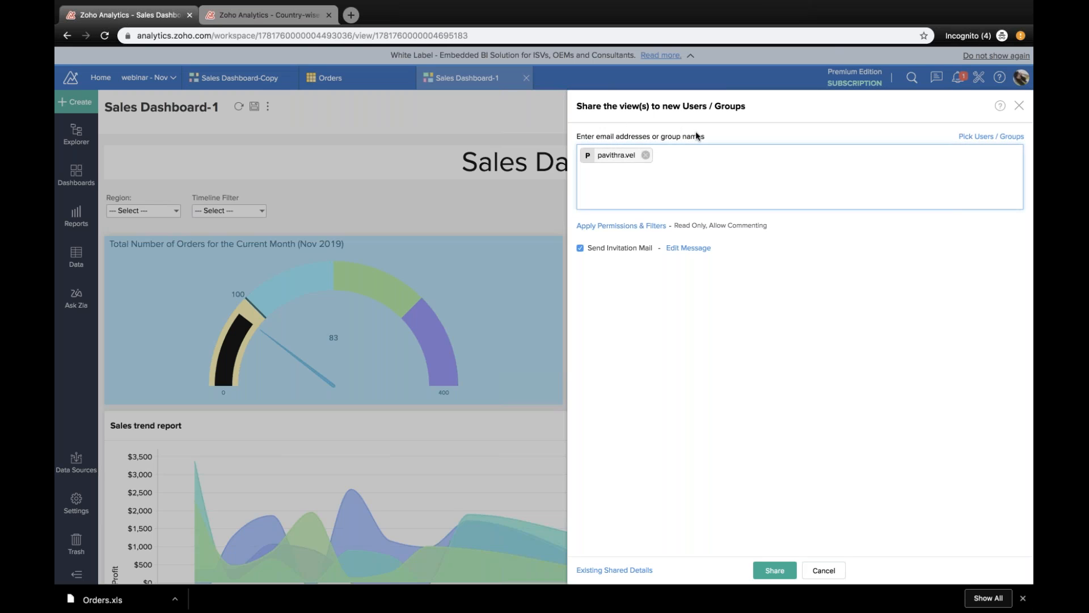
# Step: Add the Drill Down permission for the shared view and open its filter criteria
pyautogui.click(642, 225)
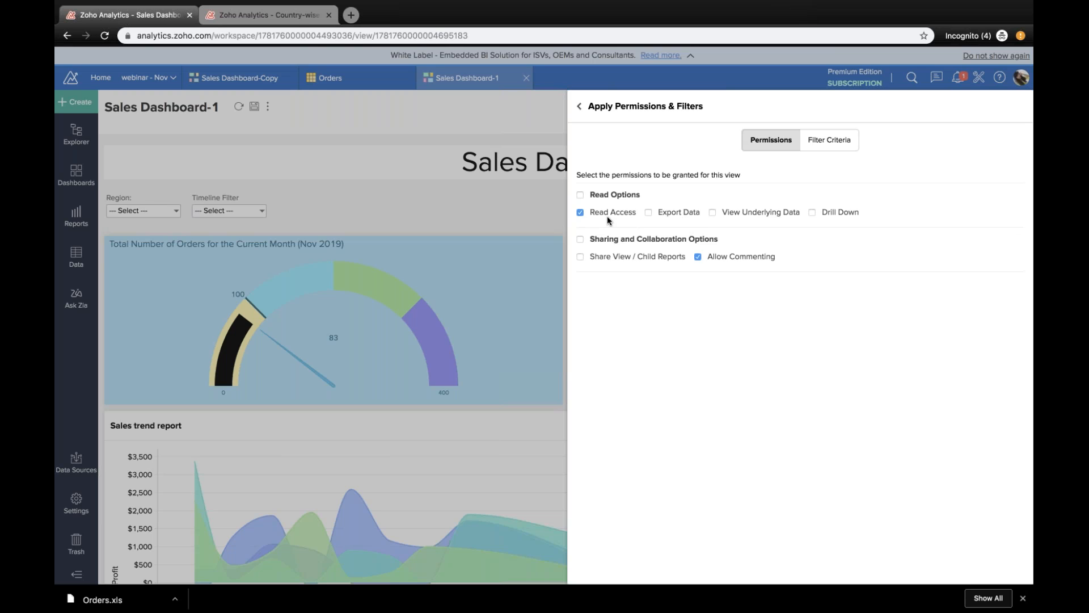
pyautogui.click(812, 213)
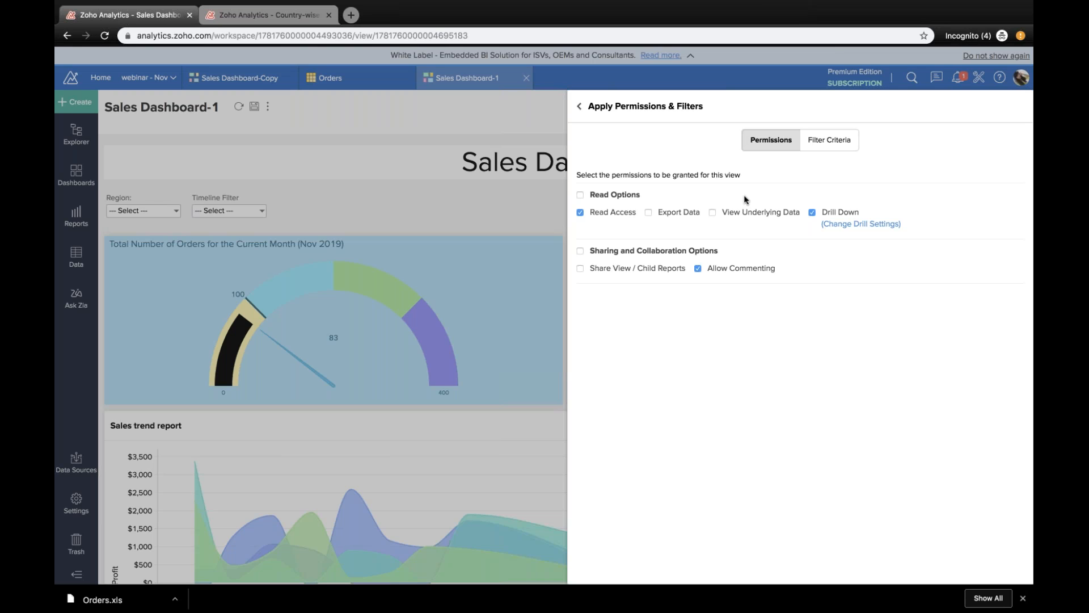
pyautogui.click(845, 140)
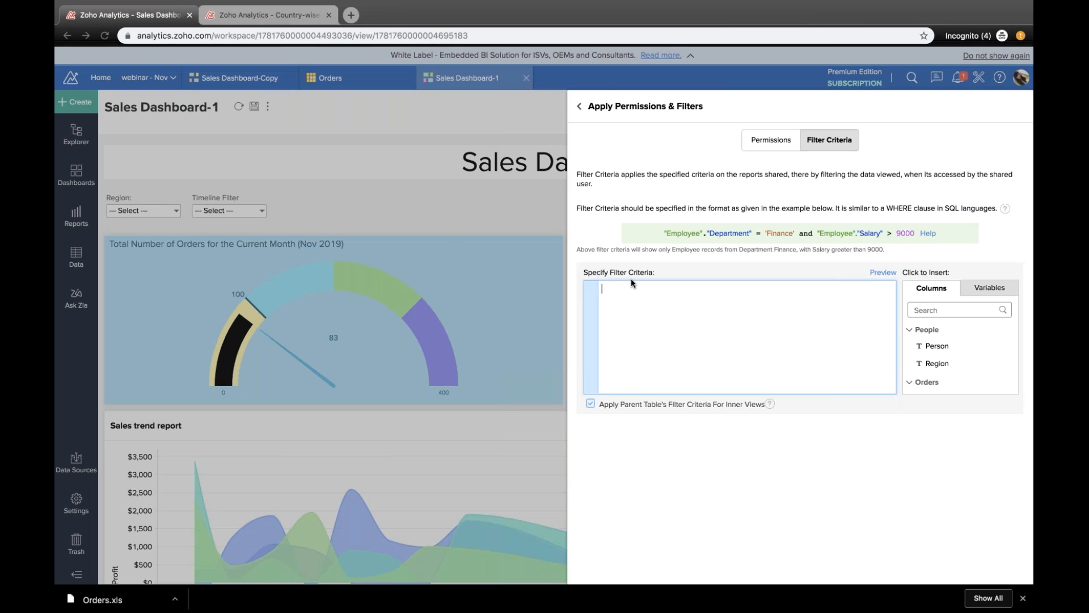
# Step: Write the filter criterion "People"."Region"='East' for the shared view, using the Region column of the People table
pyautogui.click(939, 363)
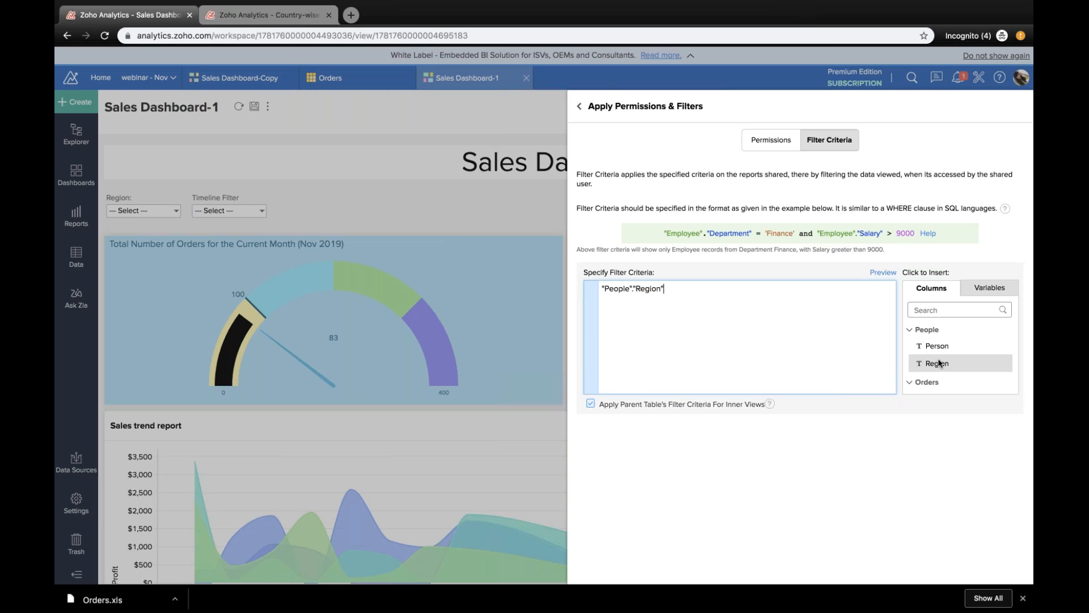
pyautogui.write('="east')
pyautogui.write("'")
pyautogui.press('Left')
pyautogui.press('Left')
pyautogui.press('Left')
pyautogui.press('Left')
pyautogui.press('BackSpace')
pyautogui.write('E')
# Step: Try to preview the shared view with the People table's East region criterion, repeating the attempt once
pyautogui.click(886, 277)
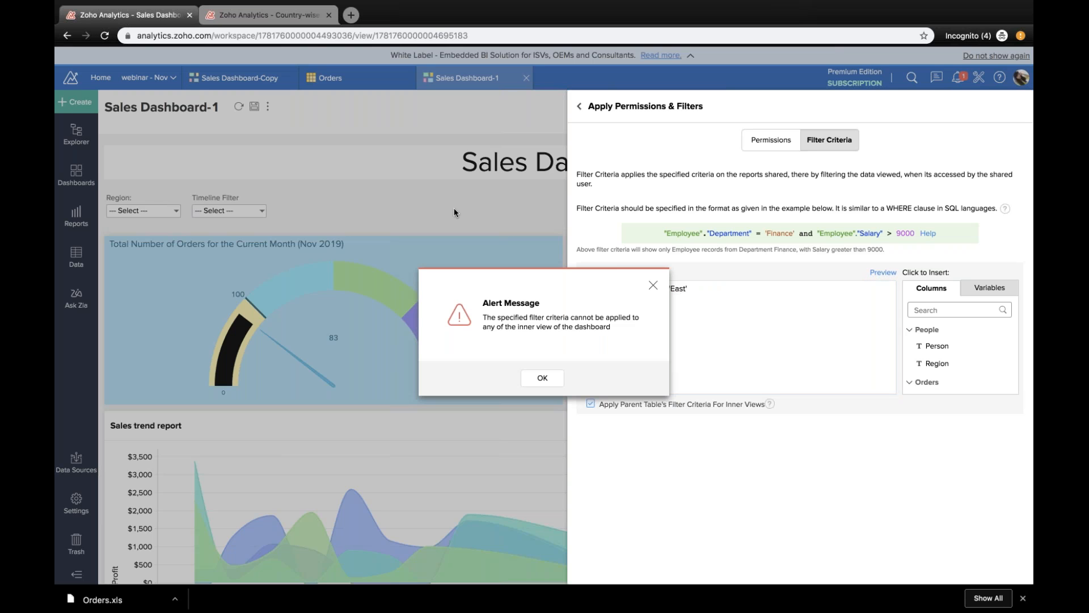
pyautogui.press('Return')
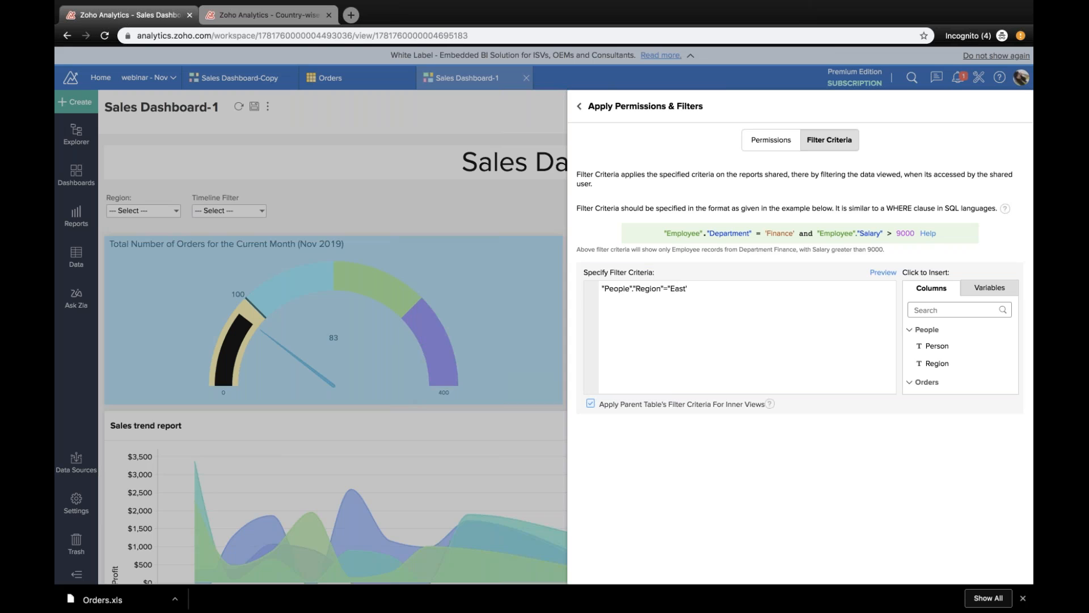
pyautogui.click(657, 335)
pyautogui.tripleClick(693, 294)
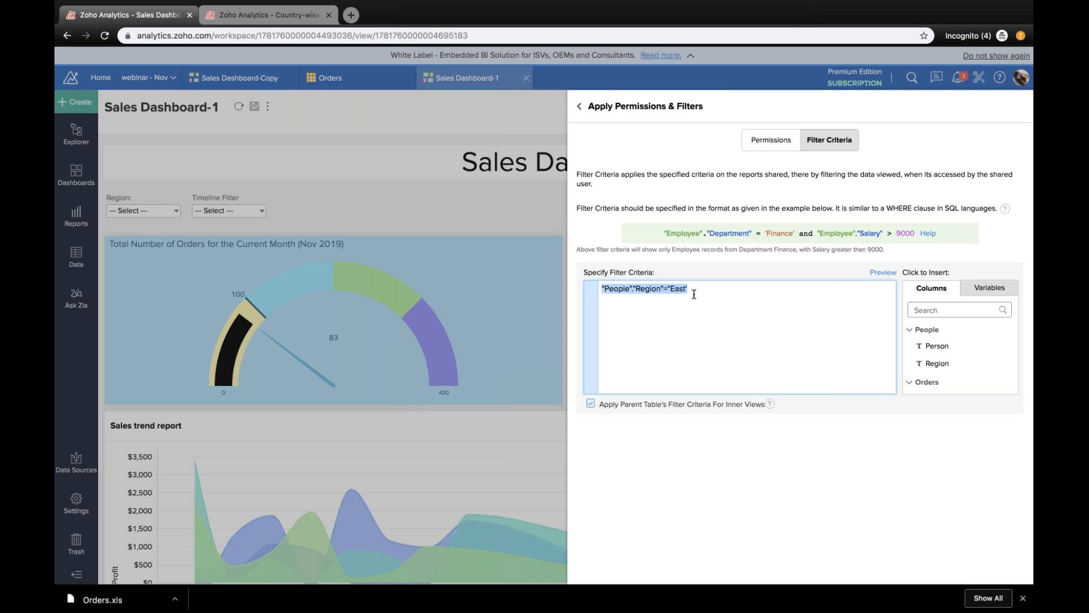
pyautogui.click(883, 273)
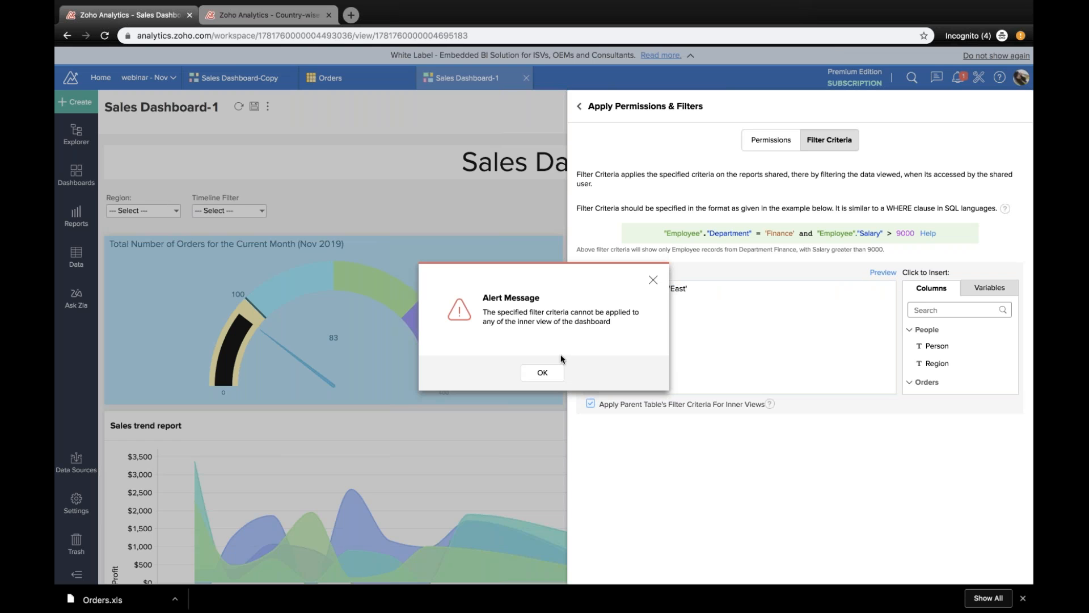
pyautogui.click(559, 374)
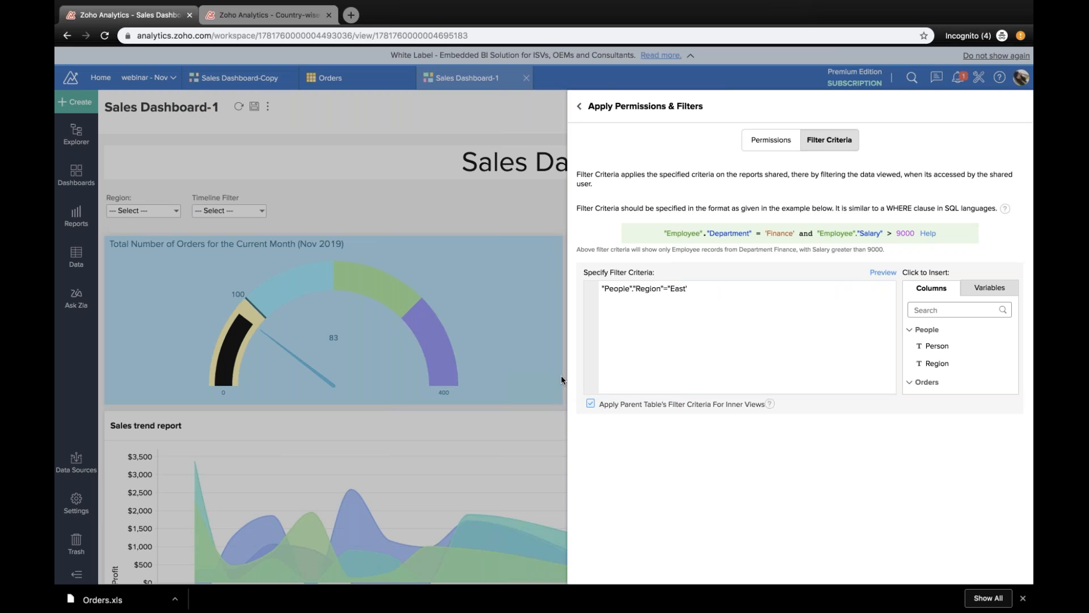
# Step: Replace the shared view's filter criterion with "Orders"."Region"='East', using the Region column of the Orders table
pyautogui.tripleClick(759, 300)
pyautogui.press('BackSpace')
pyautogui.scroll(-5, 960, 346)
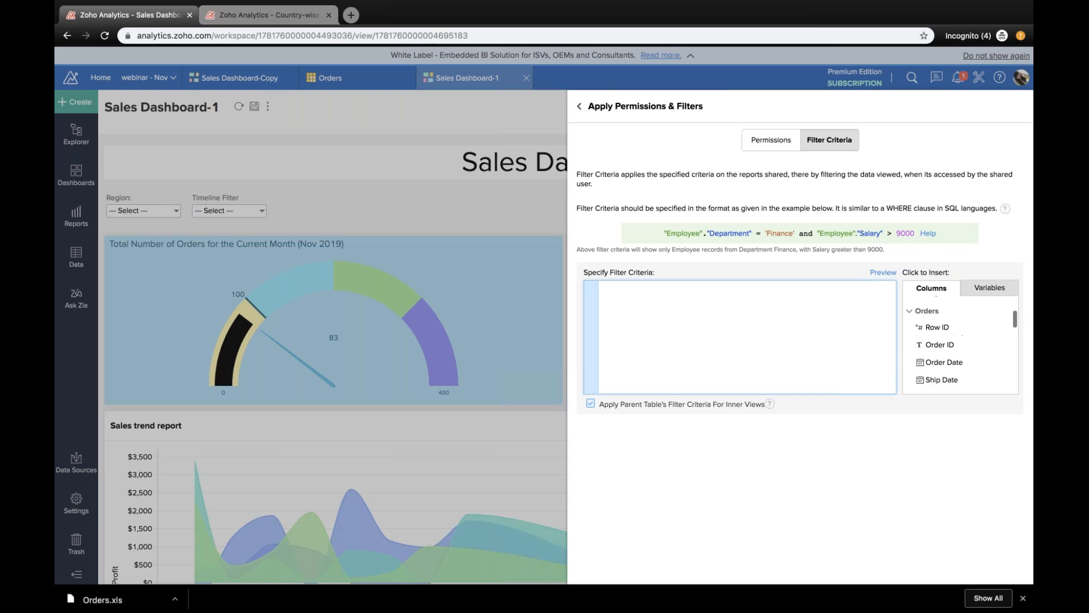
pyautogui.scroll(-2, 960, 346)
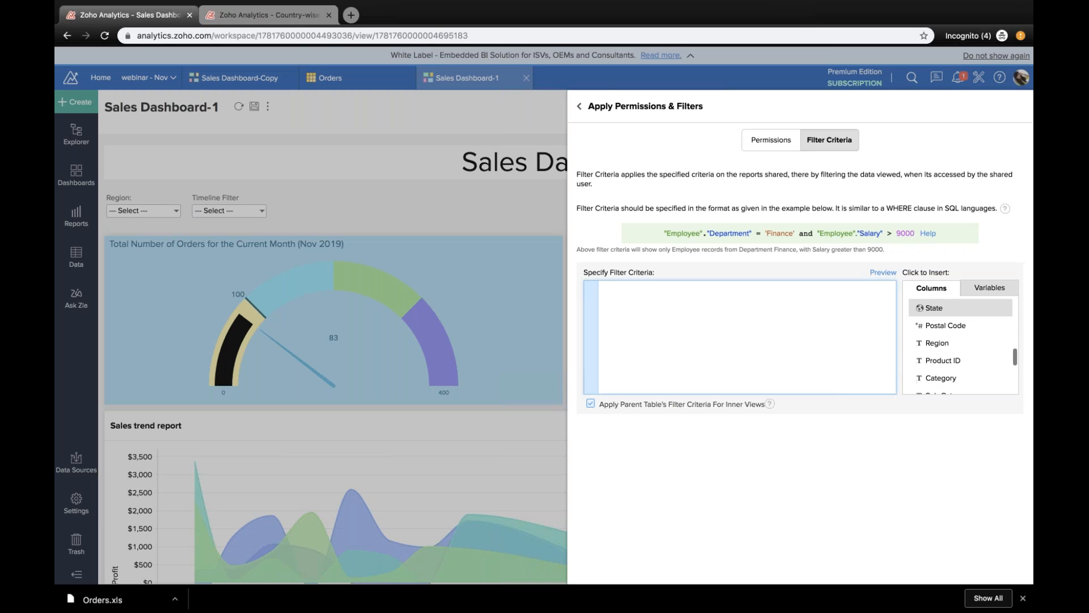
pyautogui.click(942, 337)
pyautogui.write('="')
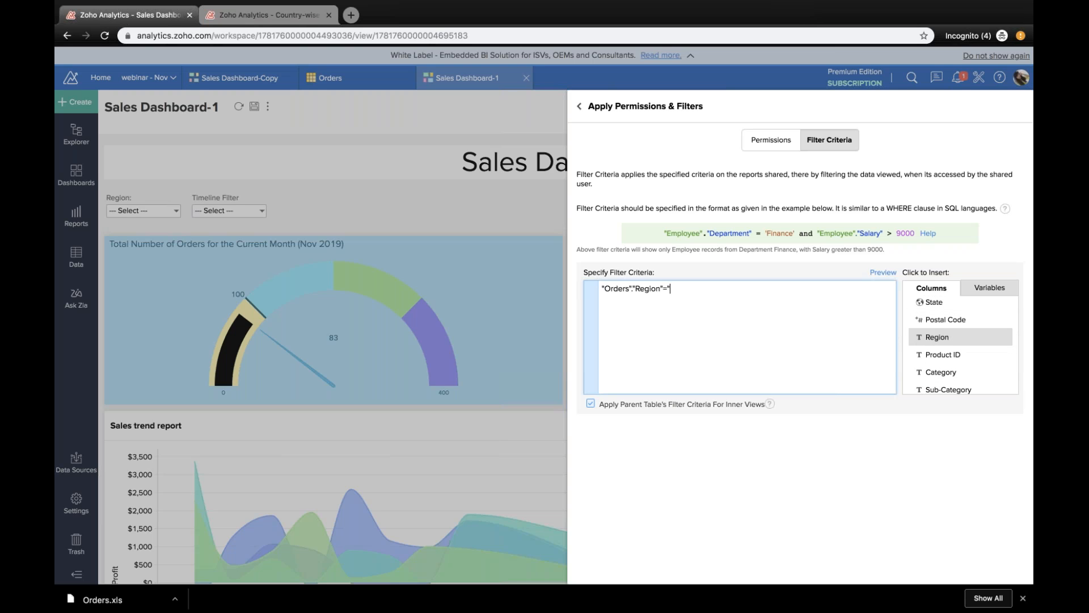
pyautogui.write("East'")
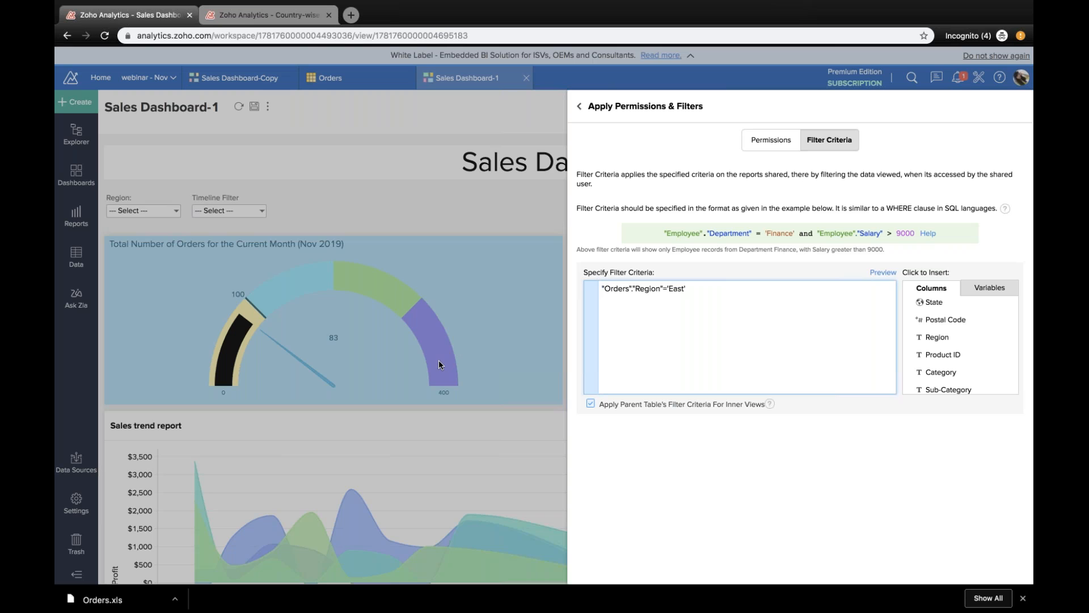
# Step: Preview the shared dashboard with the East criterion, check its Region filter options, and cancel sharing the view
pyautogui.click(884, 272)
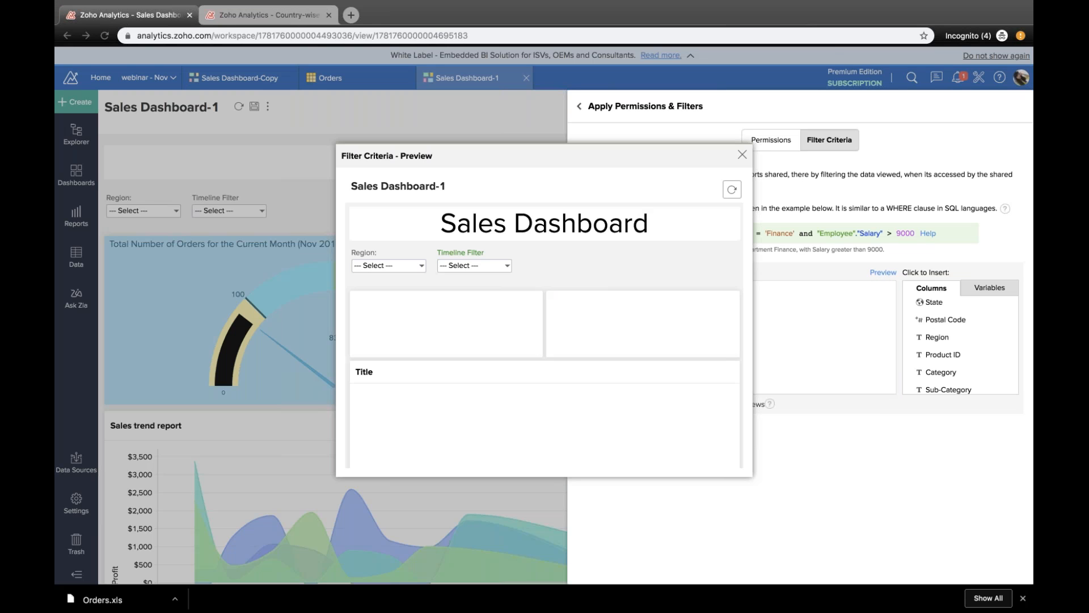
pyautogui.click(421, 267)
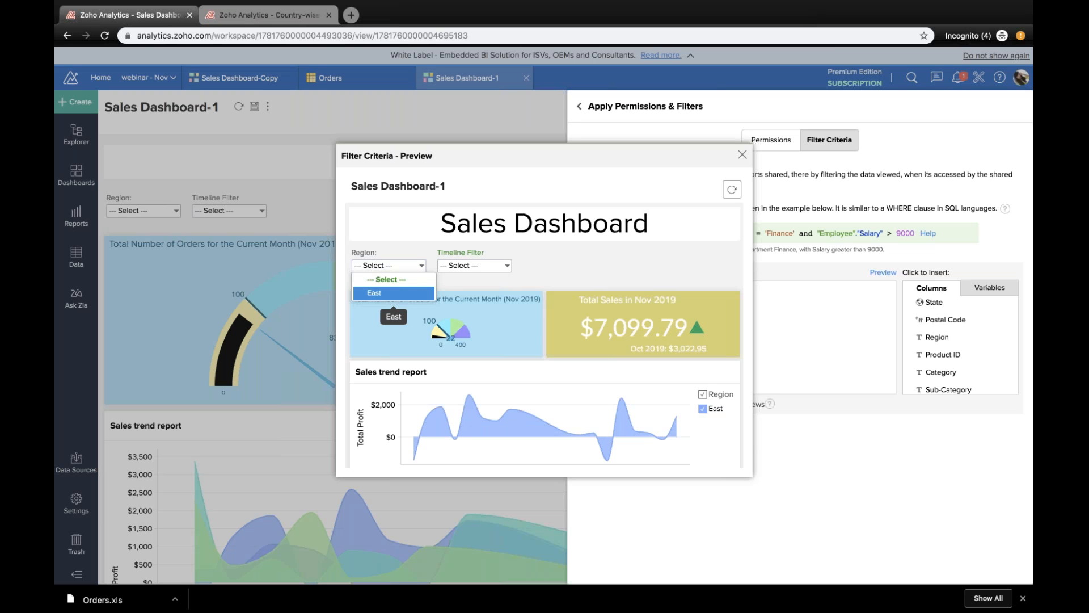
pyautogui.scroll(-1, 445, 368)
pyautogui.scroll(-10, 445, 363)
pyautogui.click(732, 190)
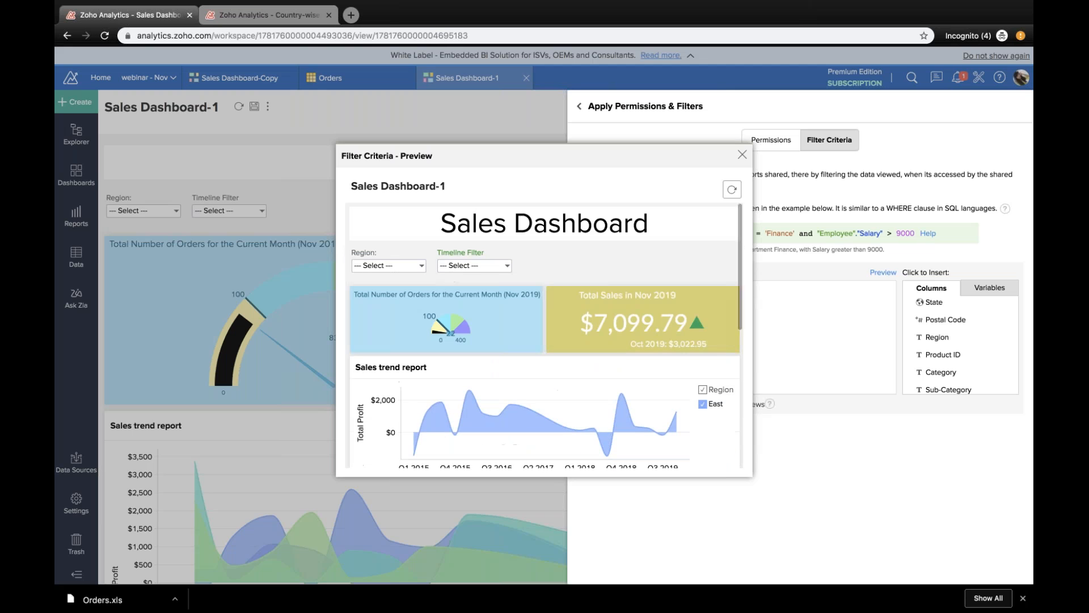
pyautogui.click(742, 155)
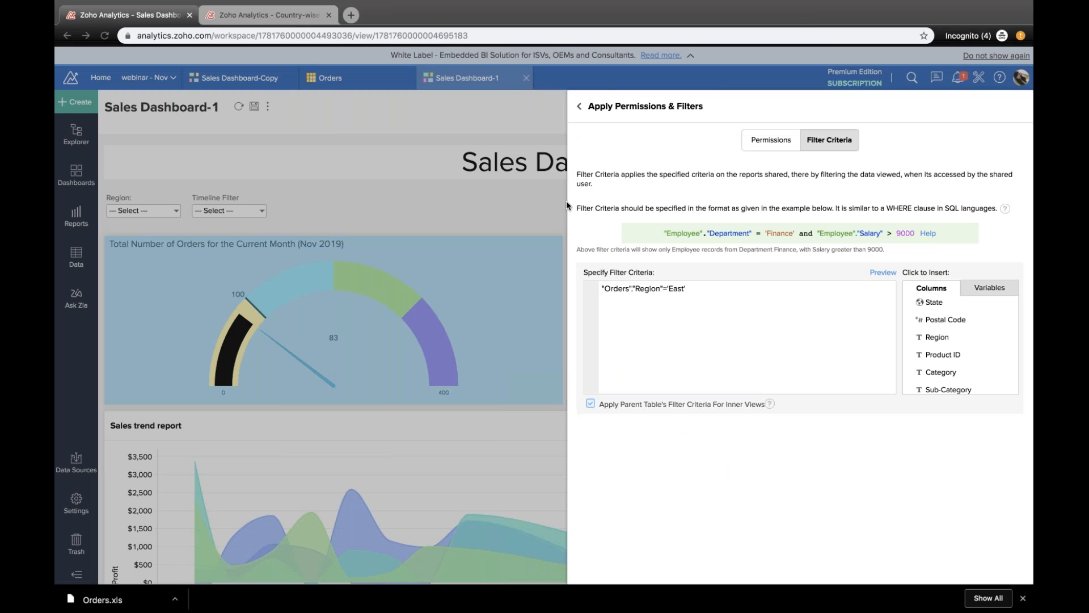
pyautogui.click(579, 107)
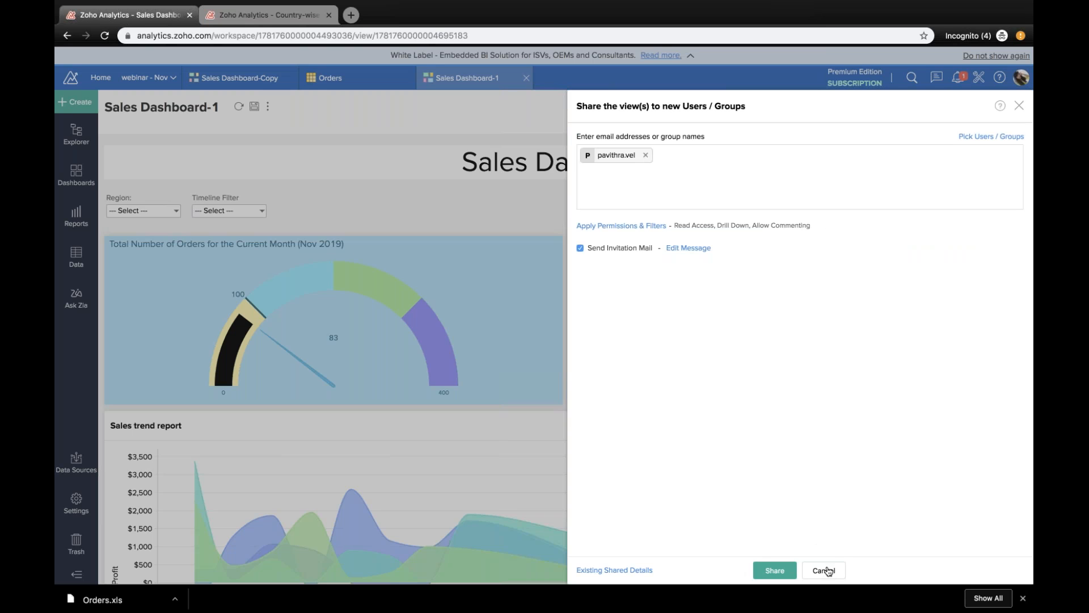
pyautogui.click(827, 571)
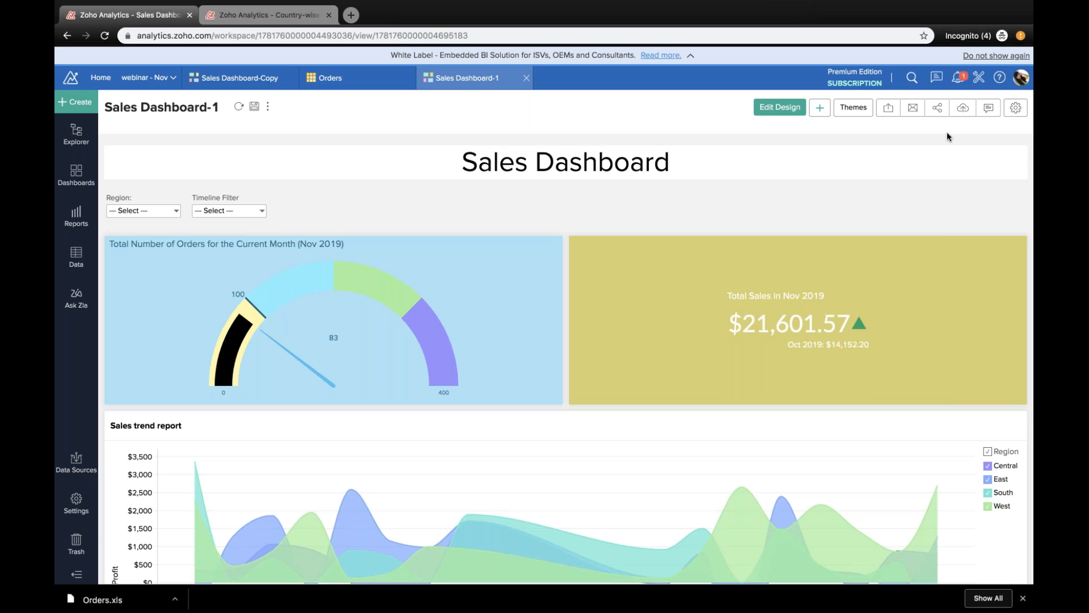
# Step: Copy the website/blog embed snippet for Sales Dashboard-1 and close the snippet dialog
pyautogui.click(938, 111)
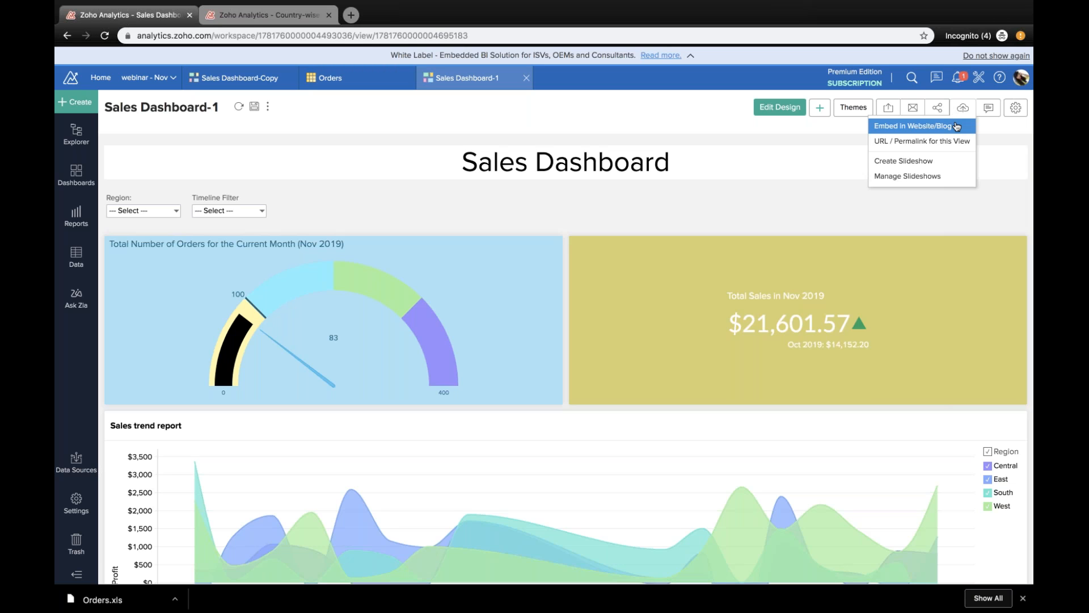
pyautogui.click(957, 126)
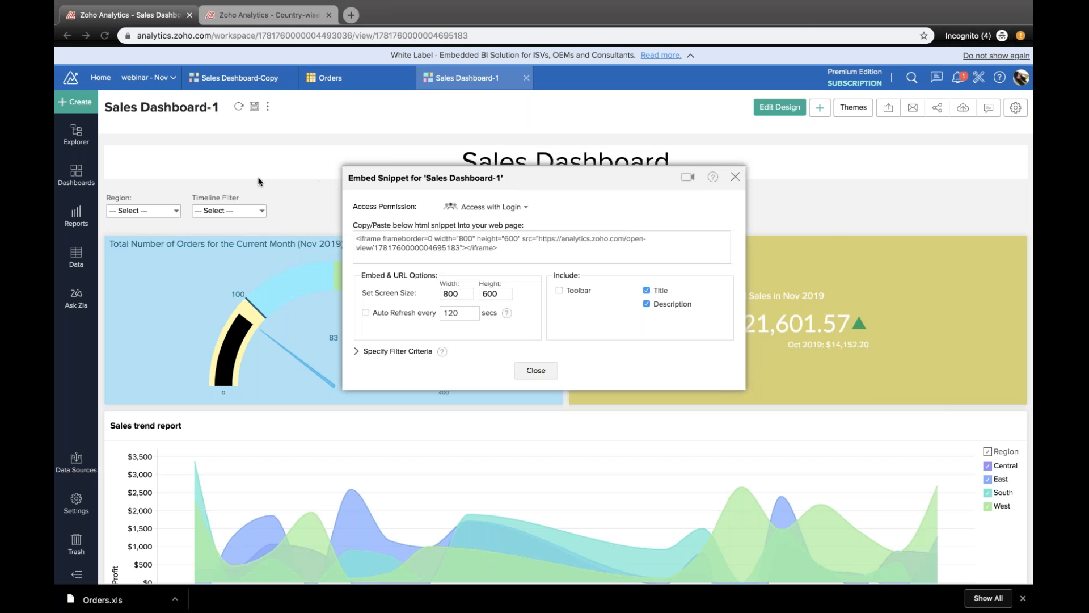
pyautogui.click(446, 251)
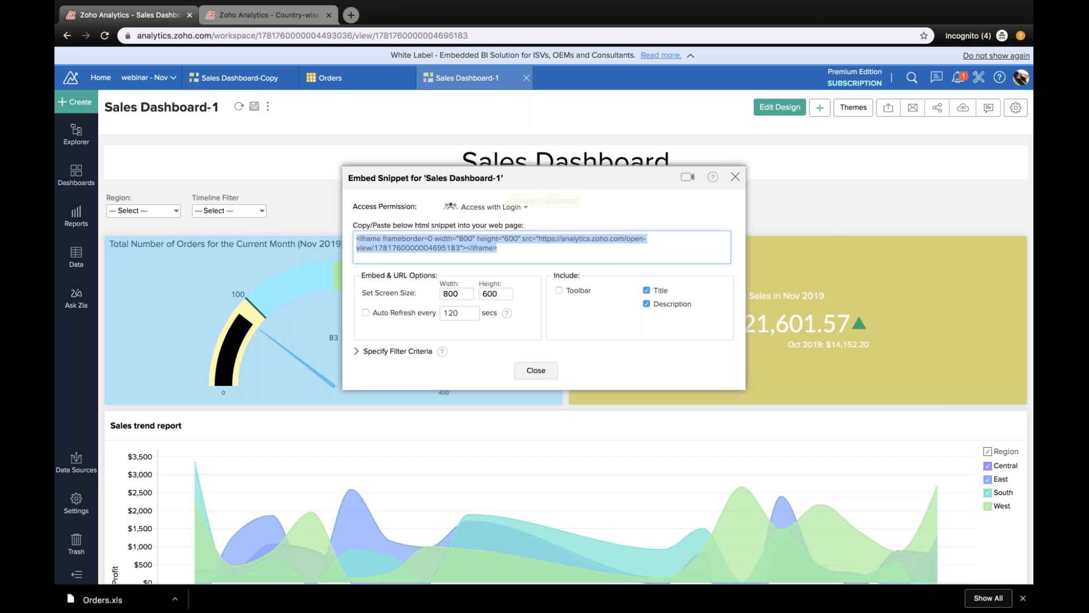
pyautogui.click(500, 249)
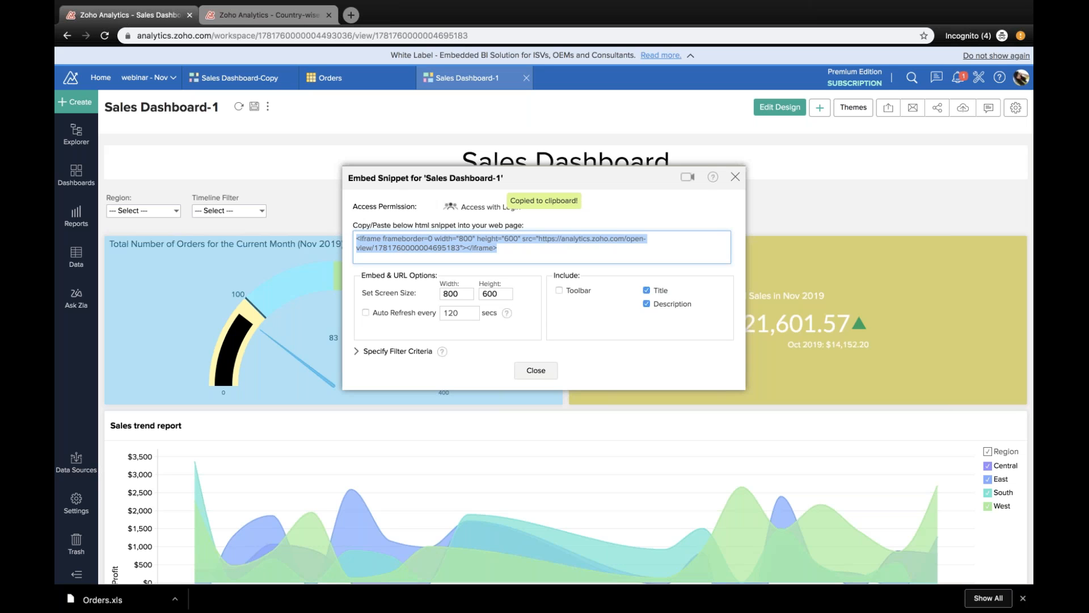
pyautogui.click(536, 370)
# Step: Set the permalink for Sales Dashboard-1 to Access without Login and copy its access URL
pyautogui.click(962, 107)
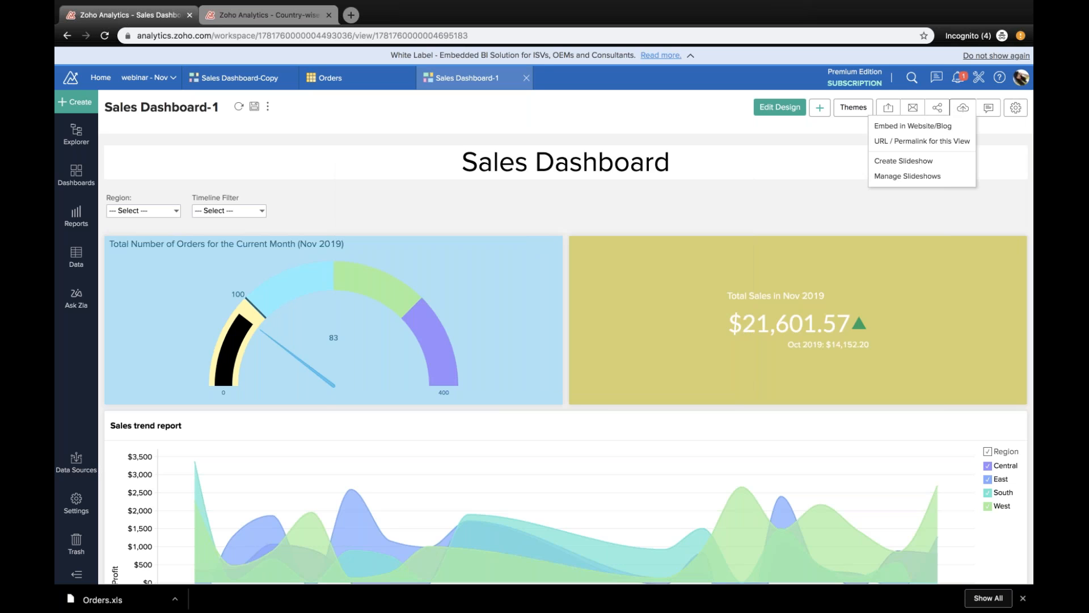
pyautogui.click(960, 140)
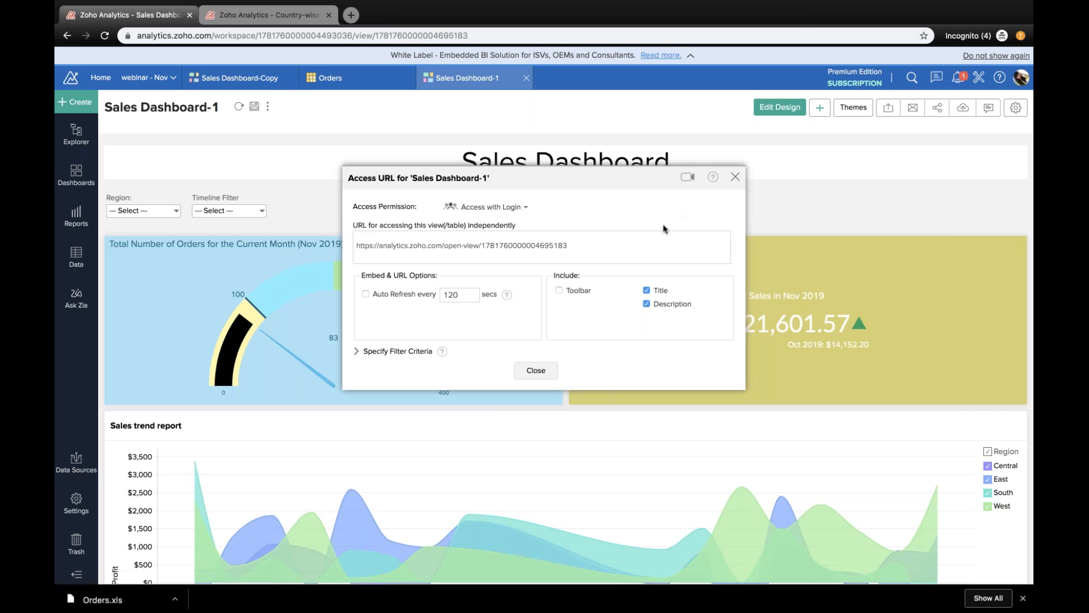
pyautogui.click(519, 208)
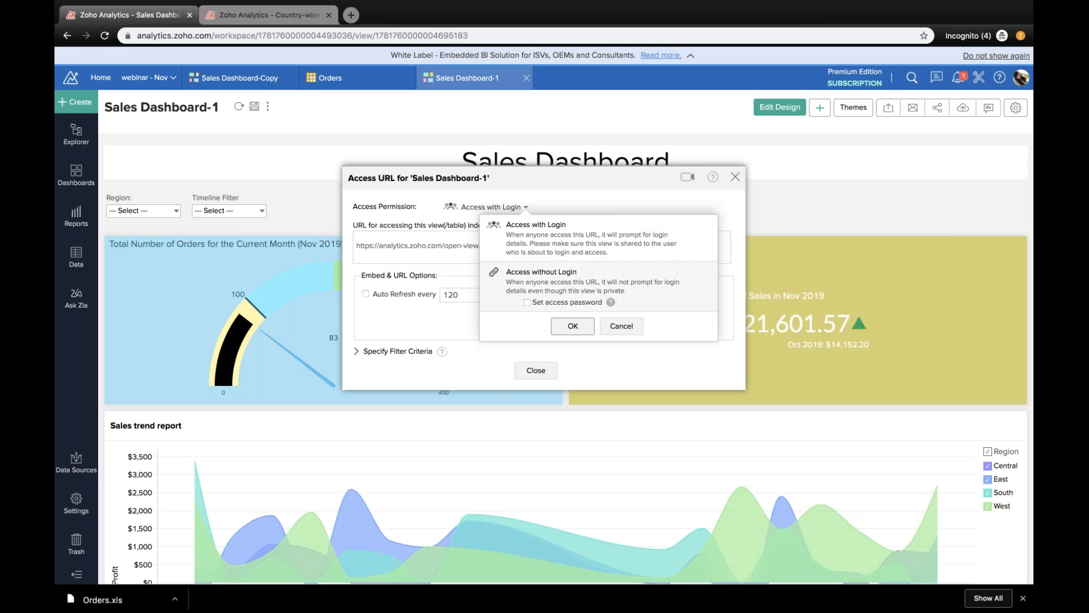
pyautogui.click(573, 325)
pyautogui.click(596, 261)
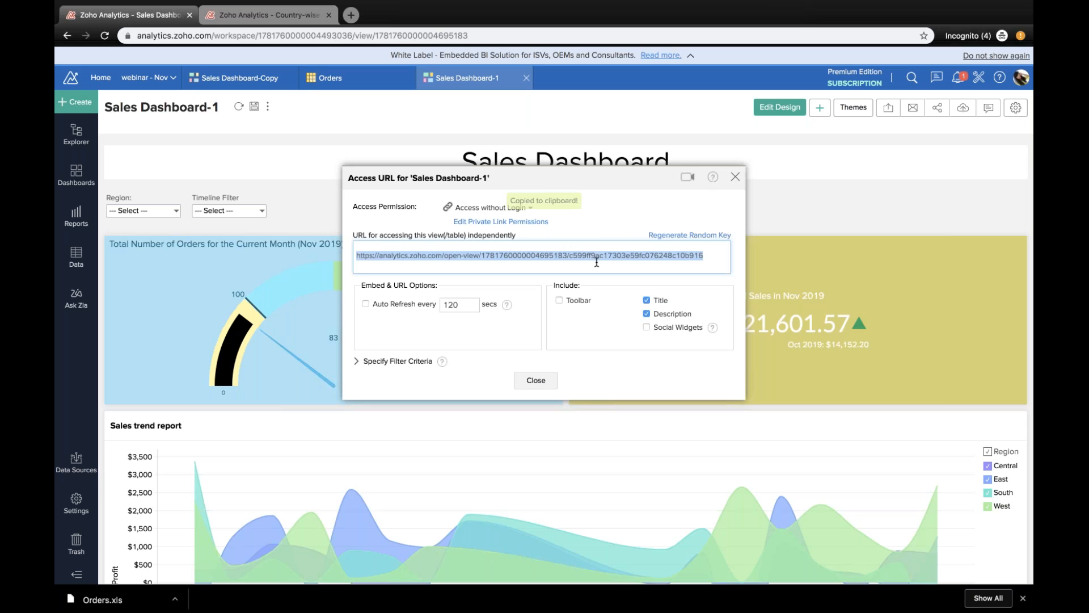
# Step: Open the copied access URL in a new browser tab and look through the published dashboard's reports
pyautogui.click(351, 15)
pyautogui.press('super+v')
pyautogui.press('Return')
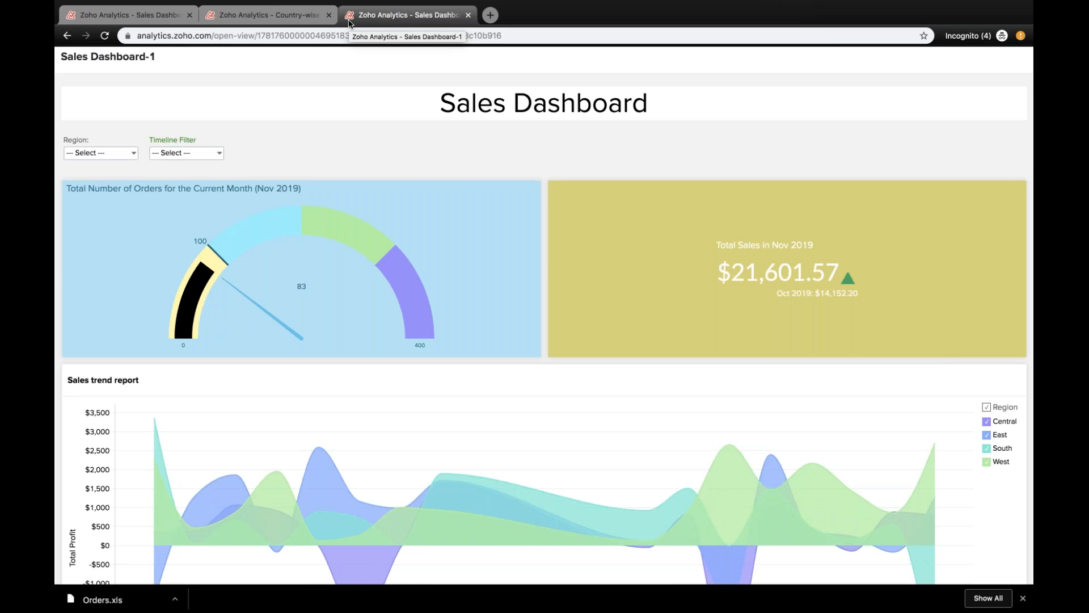
pyautogui.scroll(-2, 565, 243)
pyautogui.scroll(-12, 565, 243)
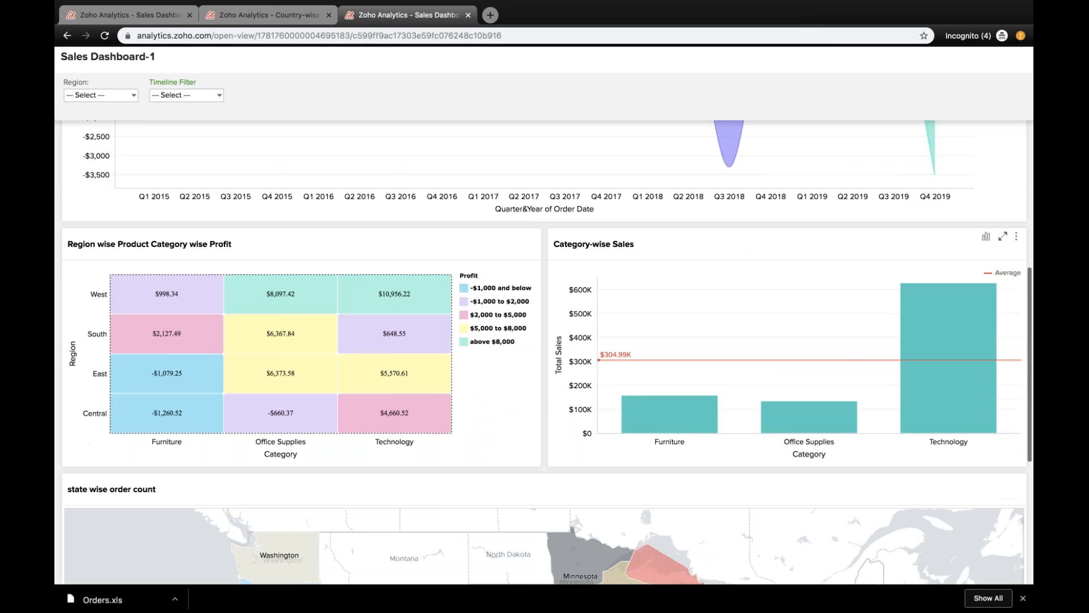
pyautogui.scroll(6, 565, 244)
pyautogui.scroll(7, 544, 352)
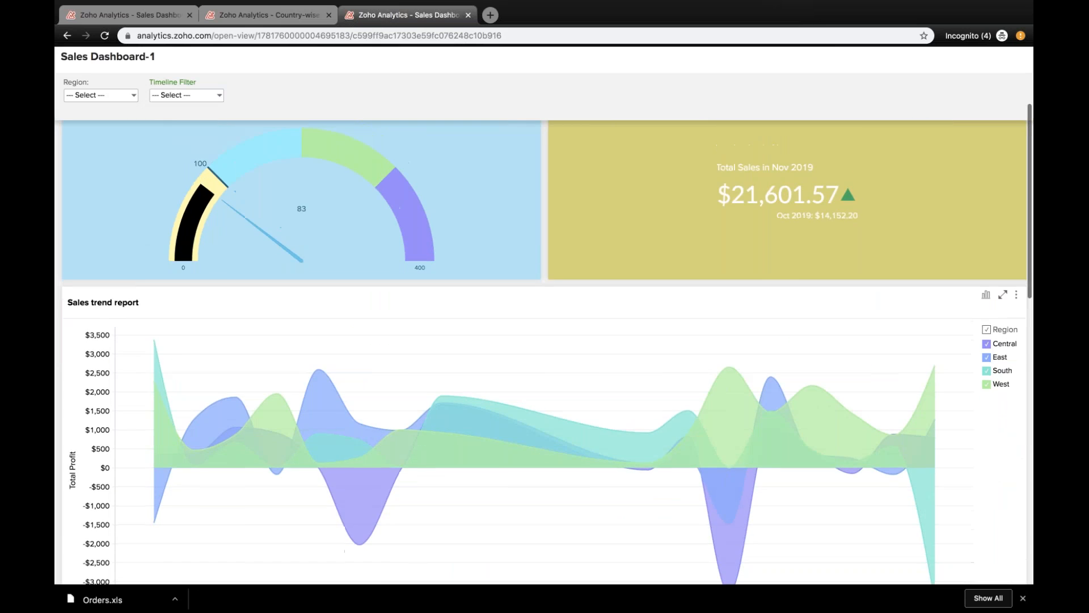
pyautogui.scroll(2, 544, 332)
pyautogui.moveTo(288, 2)
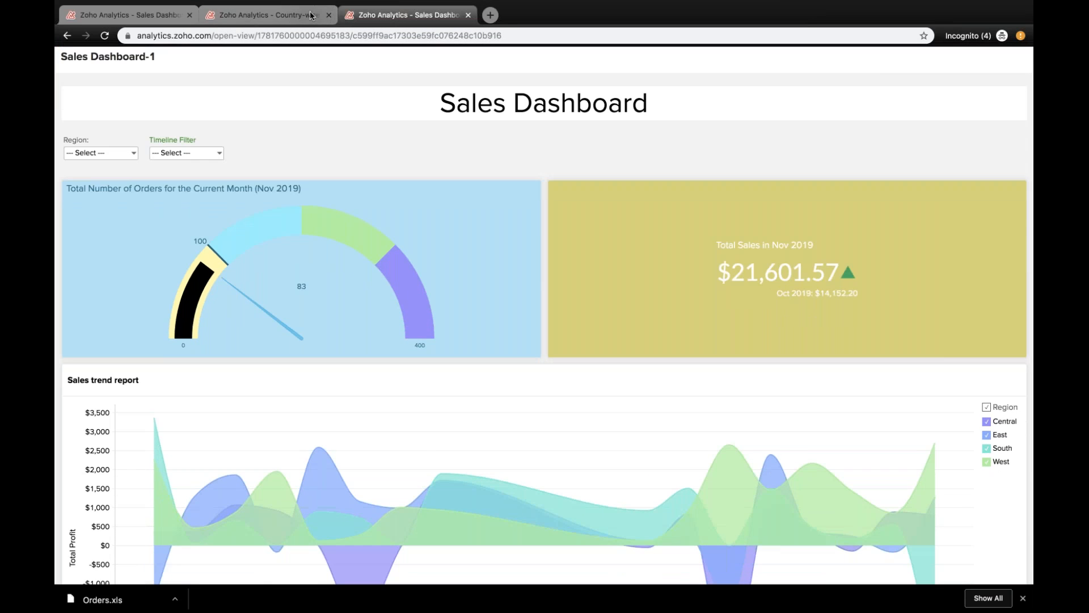
pyautogui.click(309, 15)
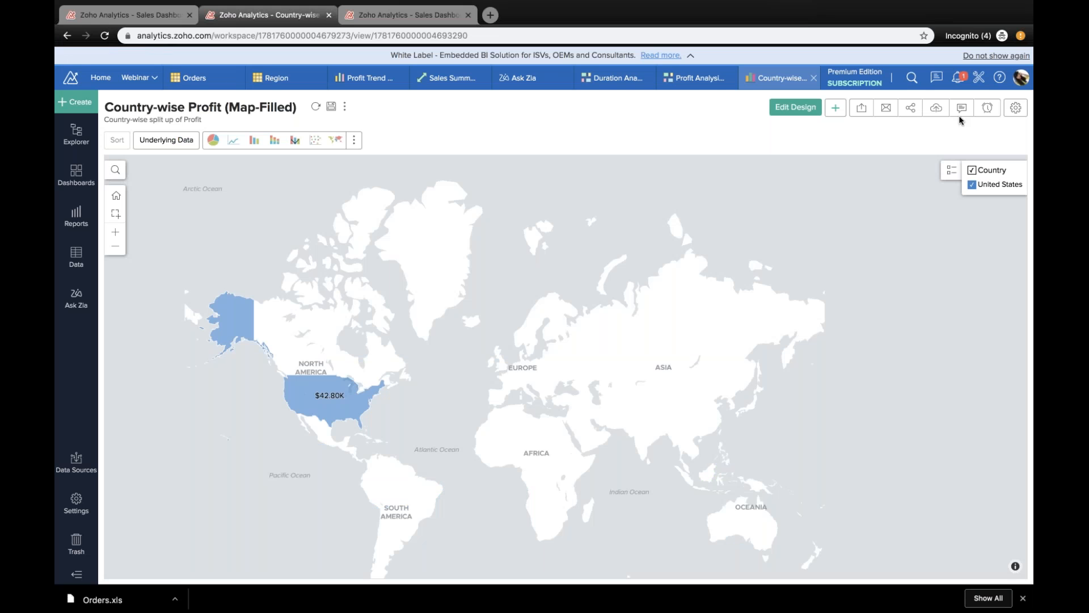
pyautogui.click(934, 111)
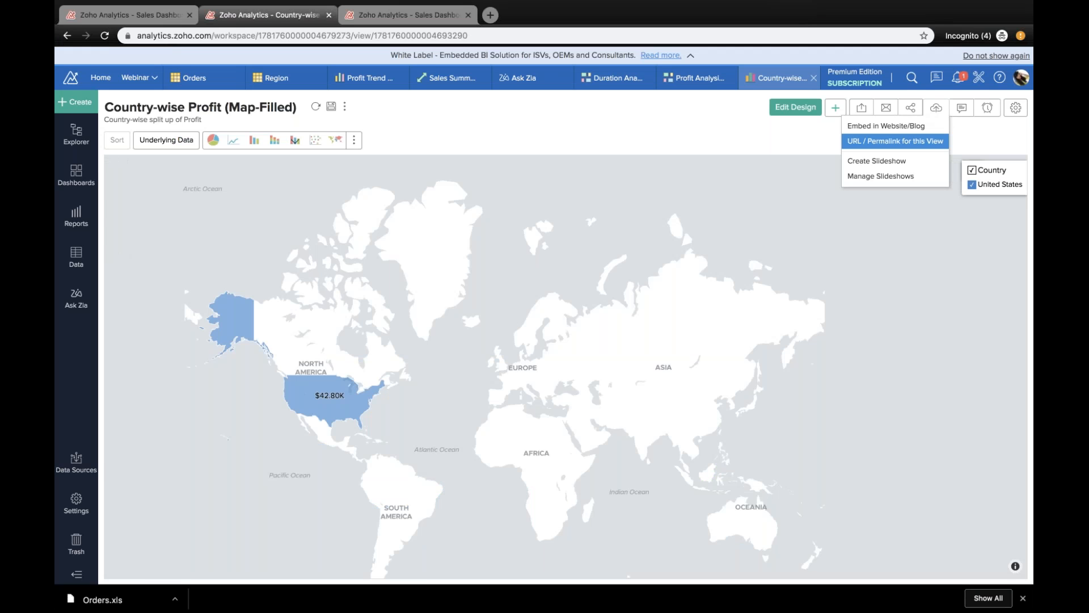
# Step: Return to the Sales Dashboard-1 browser tab, close the access URL dialog and start creating a slideshow
pyautogui.click(180, 18)
pyautogui.click(536, 380)
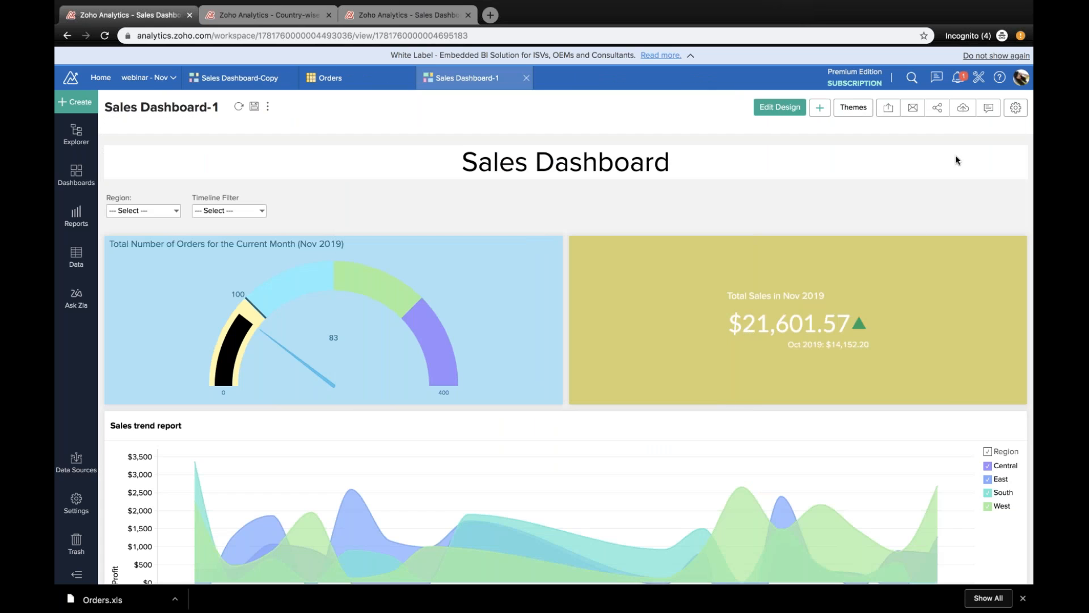
pyautogui.click(962, 116)
pyautogui.click(953, 165)
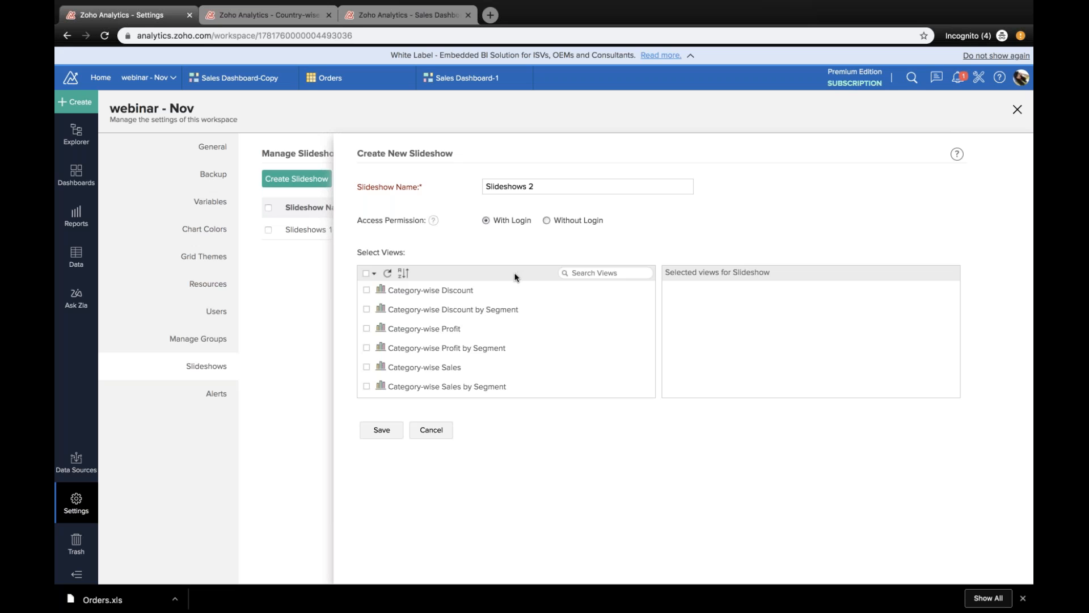
# Step: Select Category-wise Profit by Segment and several other report views for the slideshow with login access, and save it
pyautogui.scroll(-3, 459, 313)
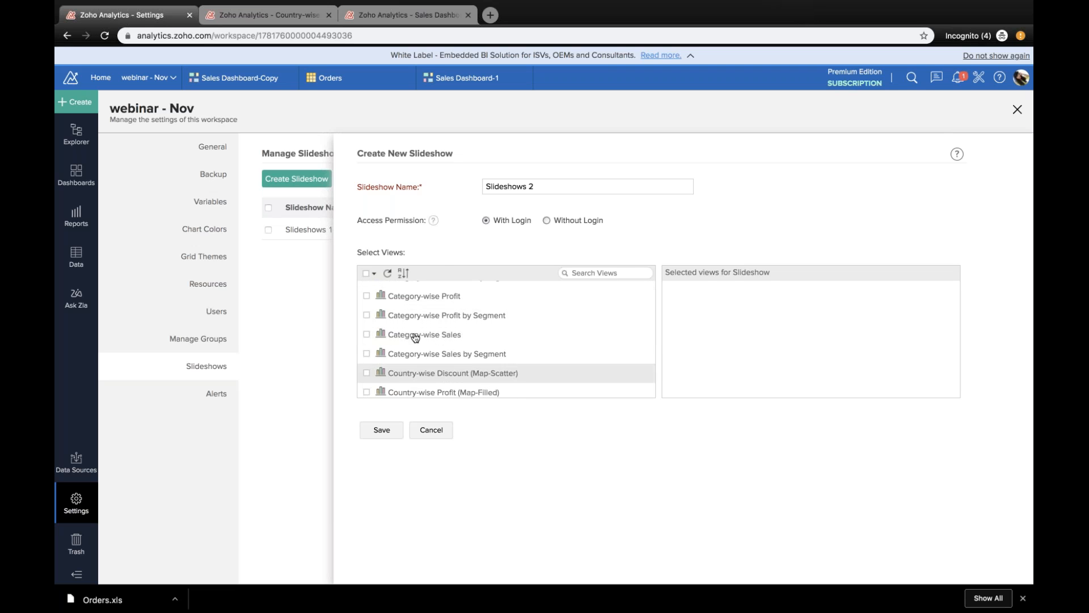
pyautogui.click(366, 315)
pyautogui.scroll(-5, 385, 357)
pyautogui.click(390, 358)
pyautogui.scroll(-5, 396, 358)
pyautogui.click(397, 355)
pyautogui.scroll(4, 398, 356)
pyautogui.click(398, 352)
pyautogui.click(381, 430)
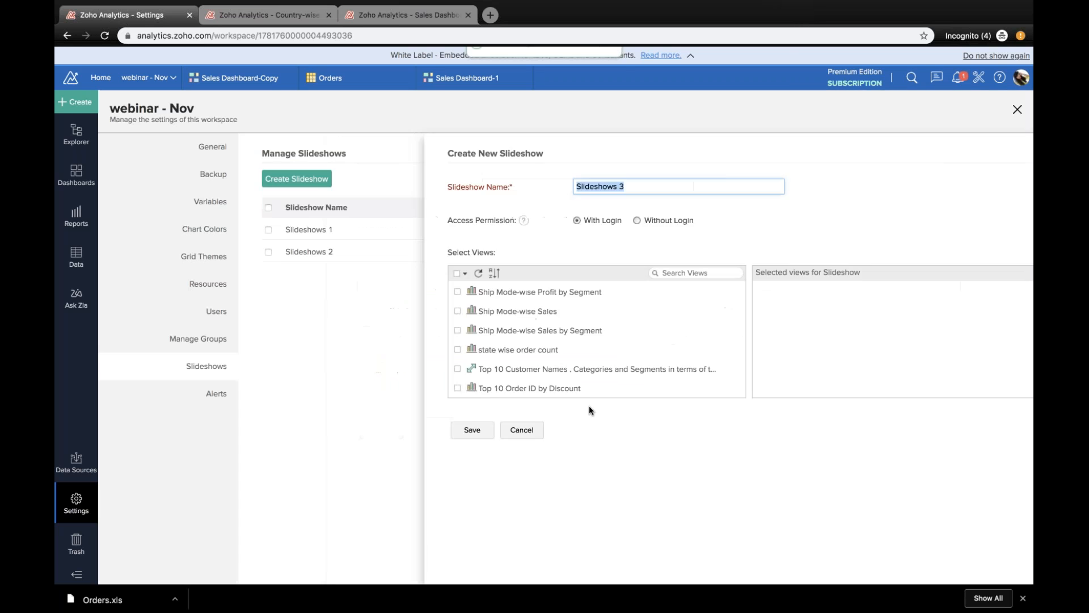